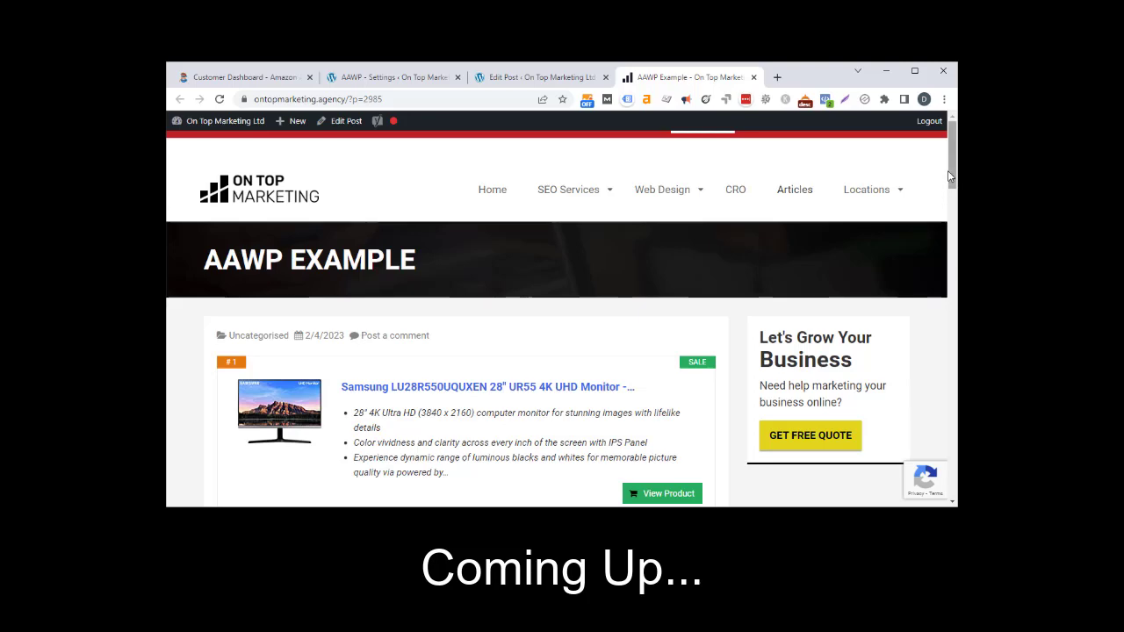
pyautogui.moveTo(949, 170); pyautogui.dragTo(951, 410)
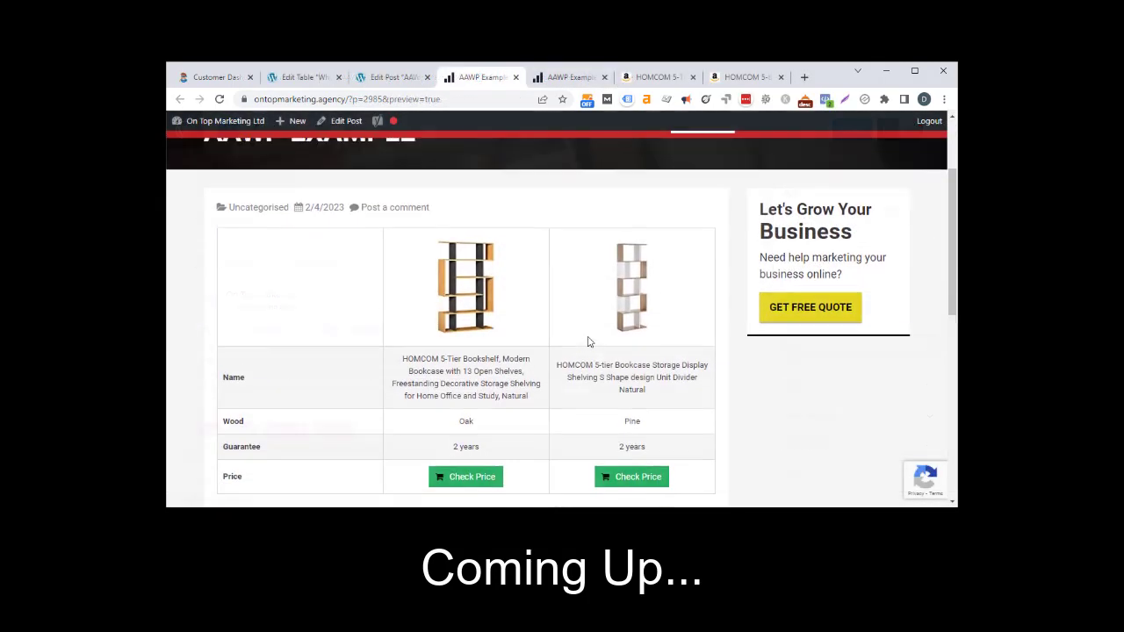
pyautogui.scroll(-3, 588, 341)
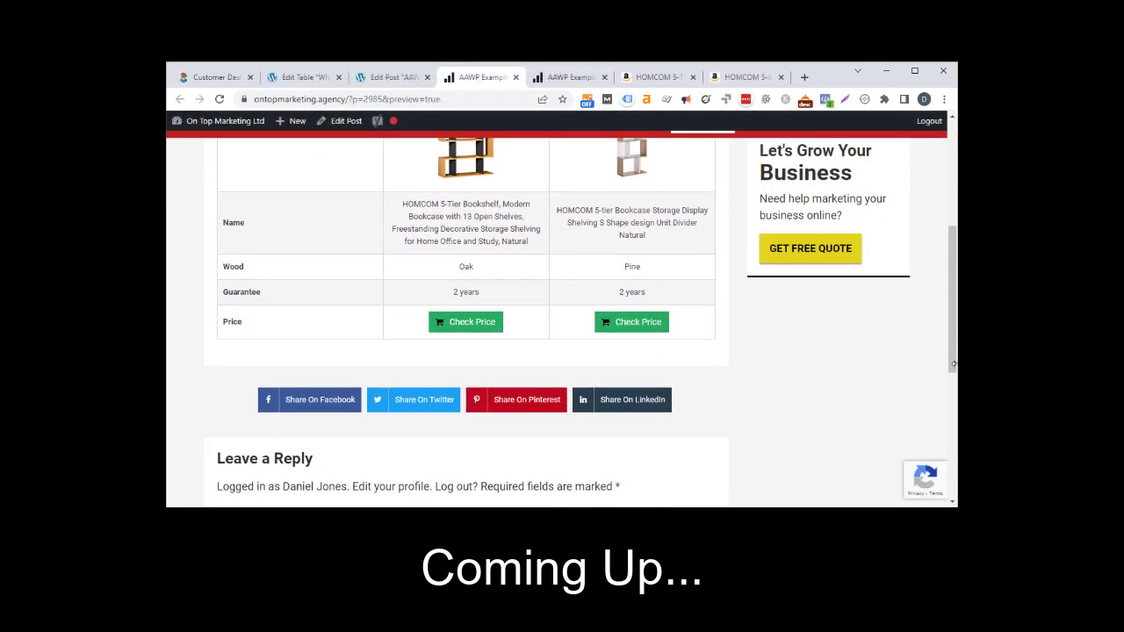
pyautogui.moveTo(951, 354); pyautogui.dragTo(944, 323)
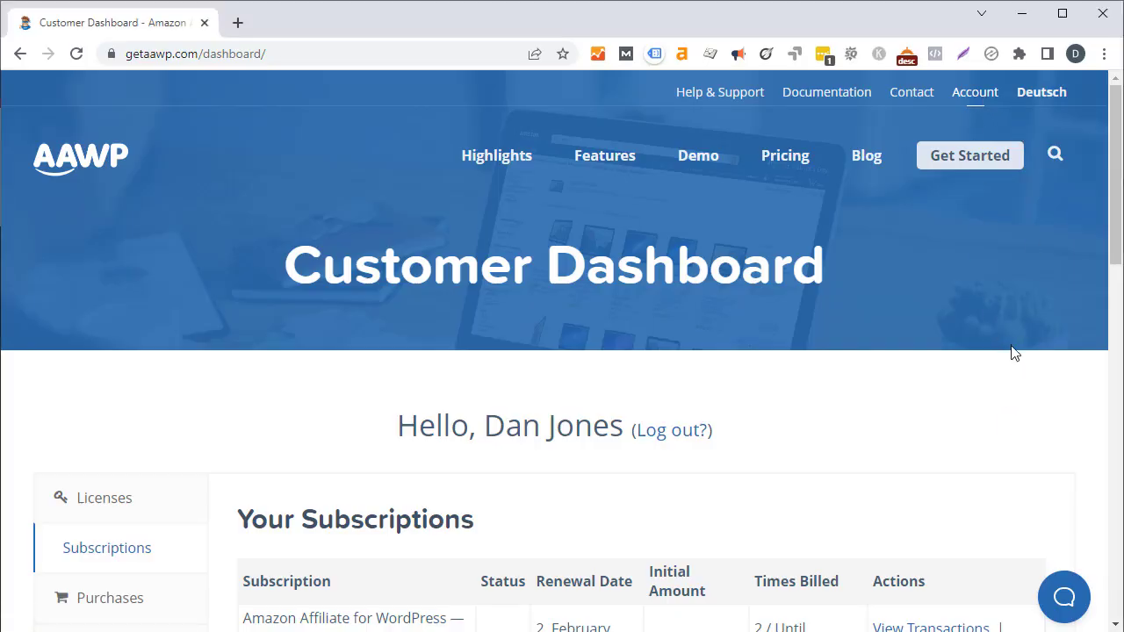
# Download the Amazon Affiliate for WordPress plugin from the downloads section of the AAWP customer dashboard.
pyautogui.scroll(-2, 1011, 352)
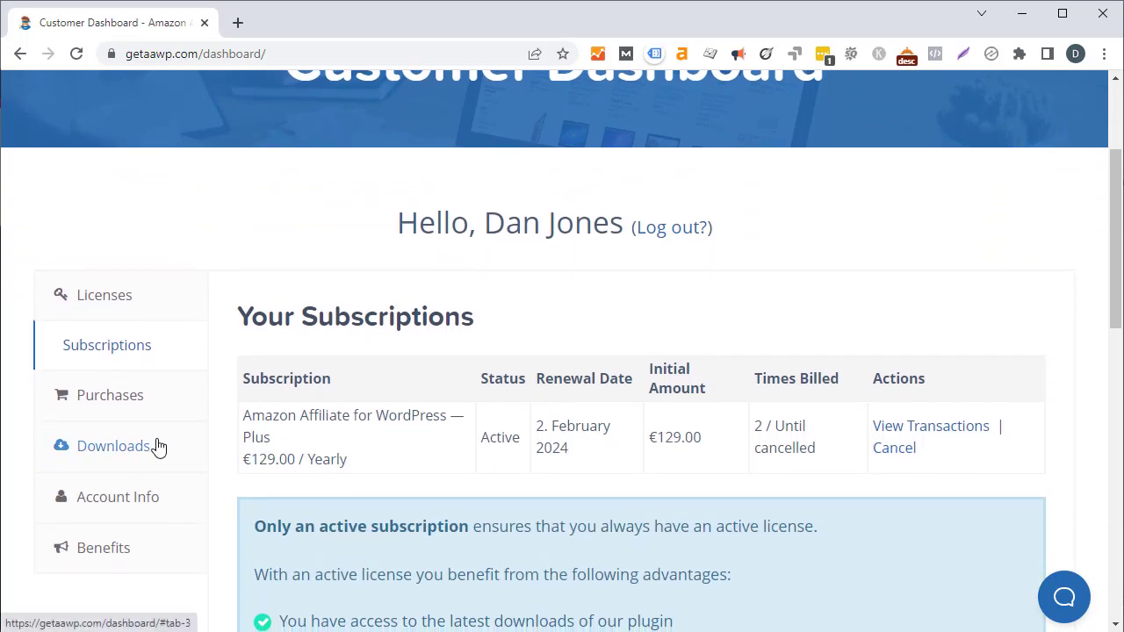
pyautogui.click(156, 447)
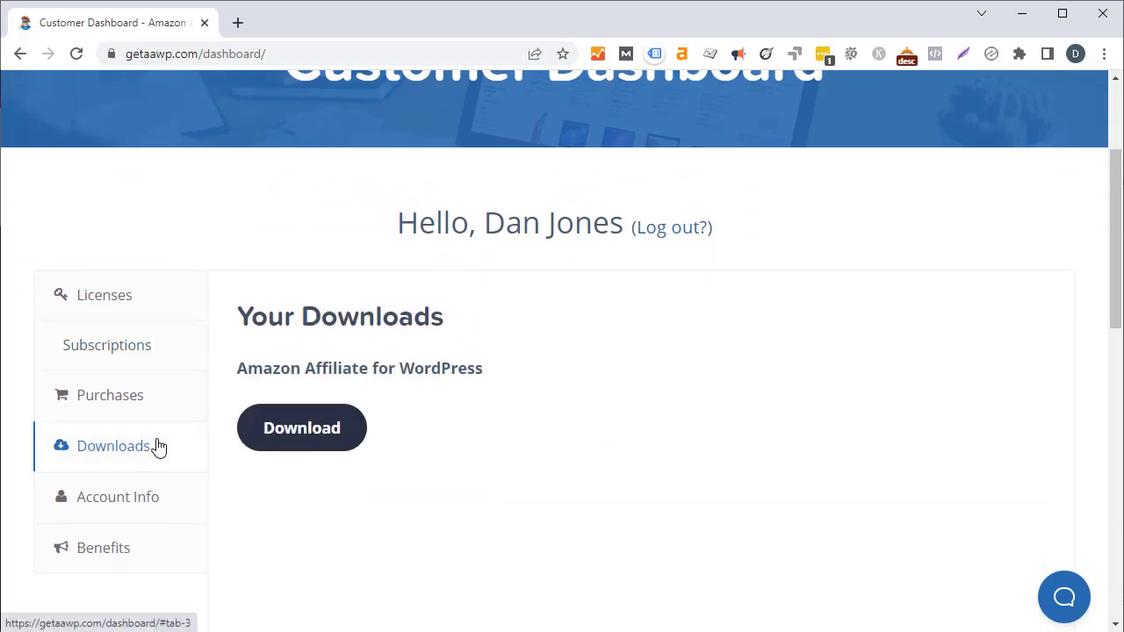
pyautogui.click(299, 430)
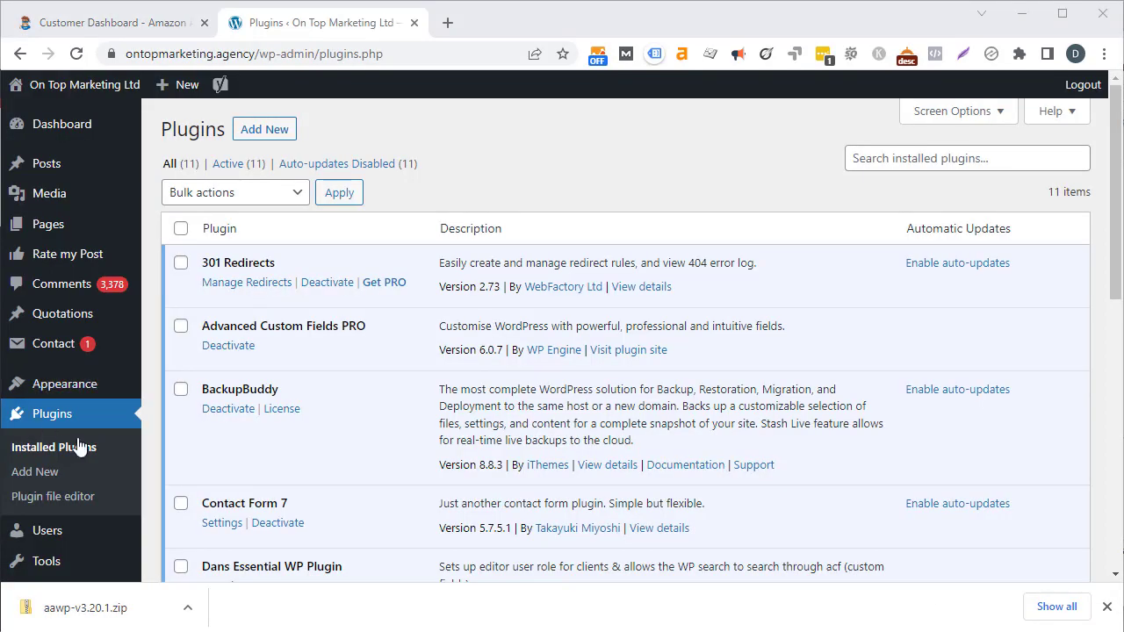
# Upload aawp-v3.20.1.zip to the WordPress site as a new plugin, then install and activate it.
pyautogui.click(272, 136)
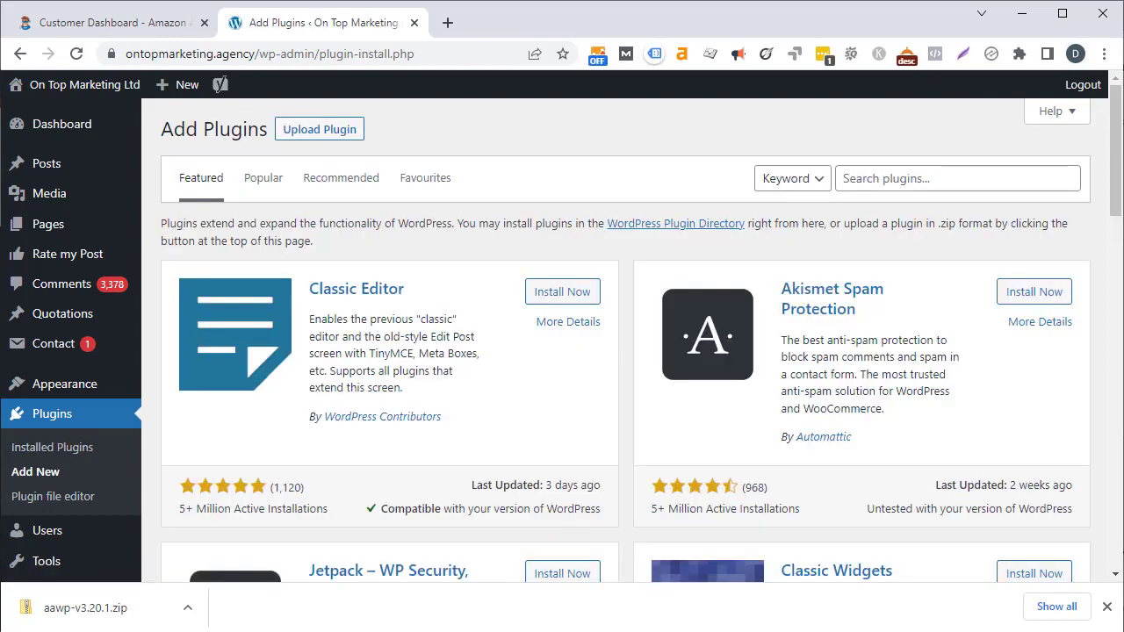
pyautogui.click(320, 130)
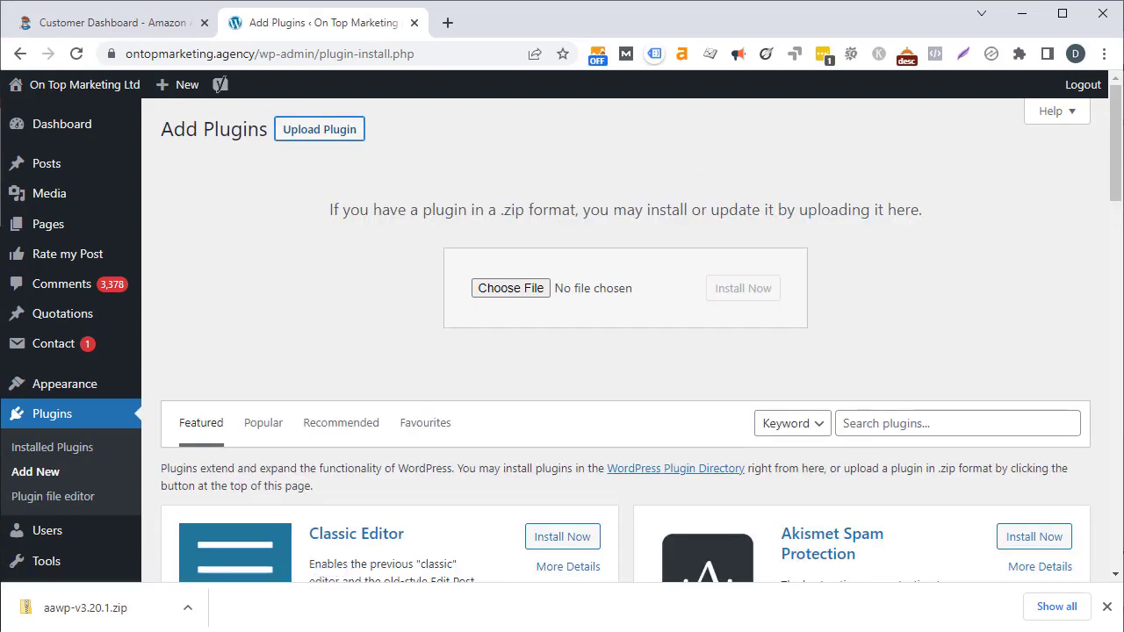
pyautogui.hotkey('alt', 'Tab')
pyautogui.moveTo(924, 276); pyautogui.dragTo(516, 289)
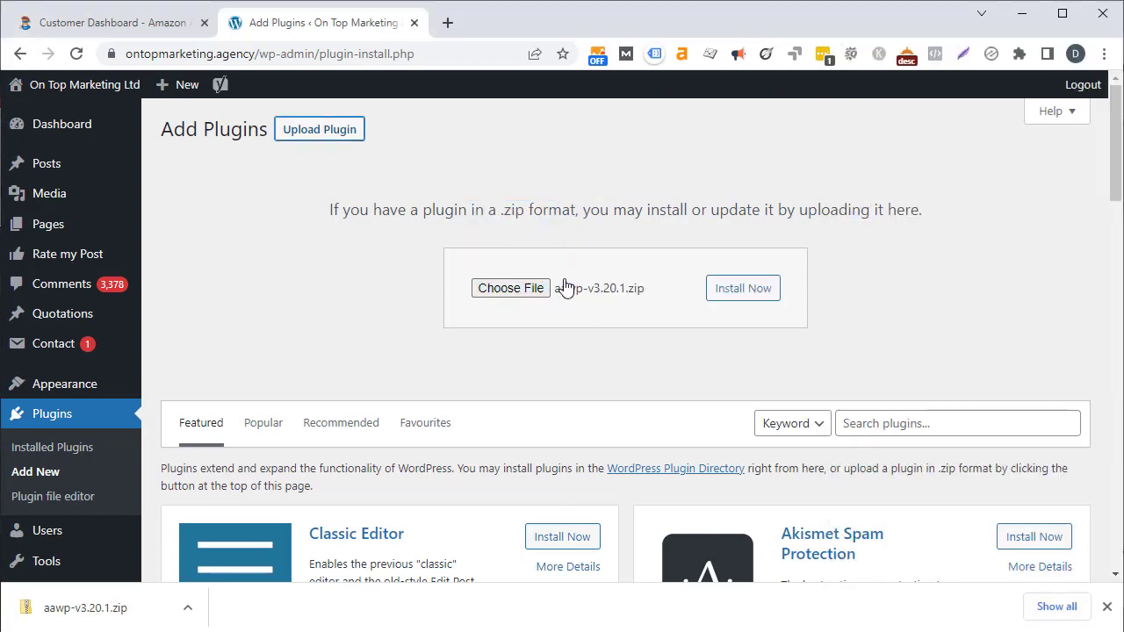
pyautogui.click(747, 297)
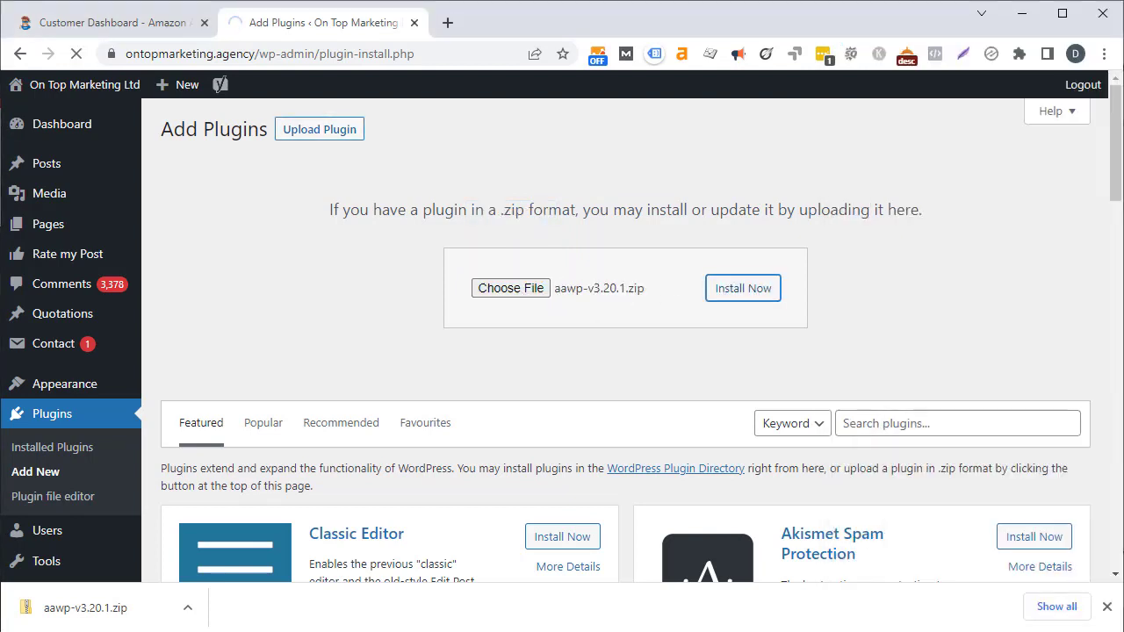
pyautogui.click(195, 260)
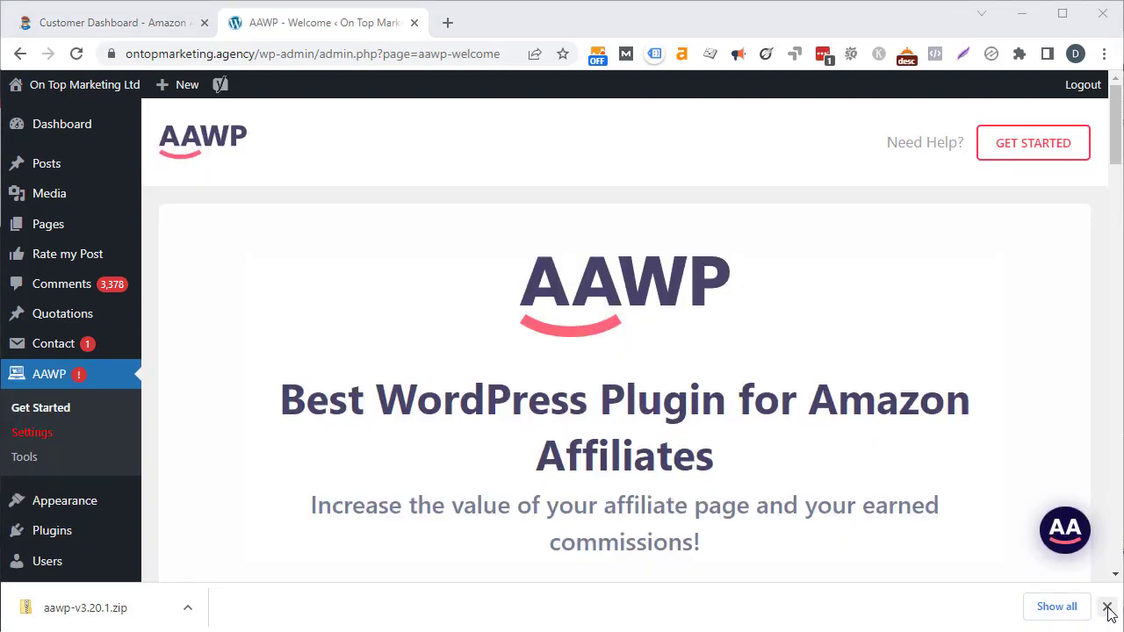
pyautogui.click(1109, 608)
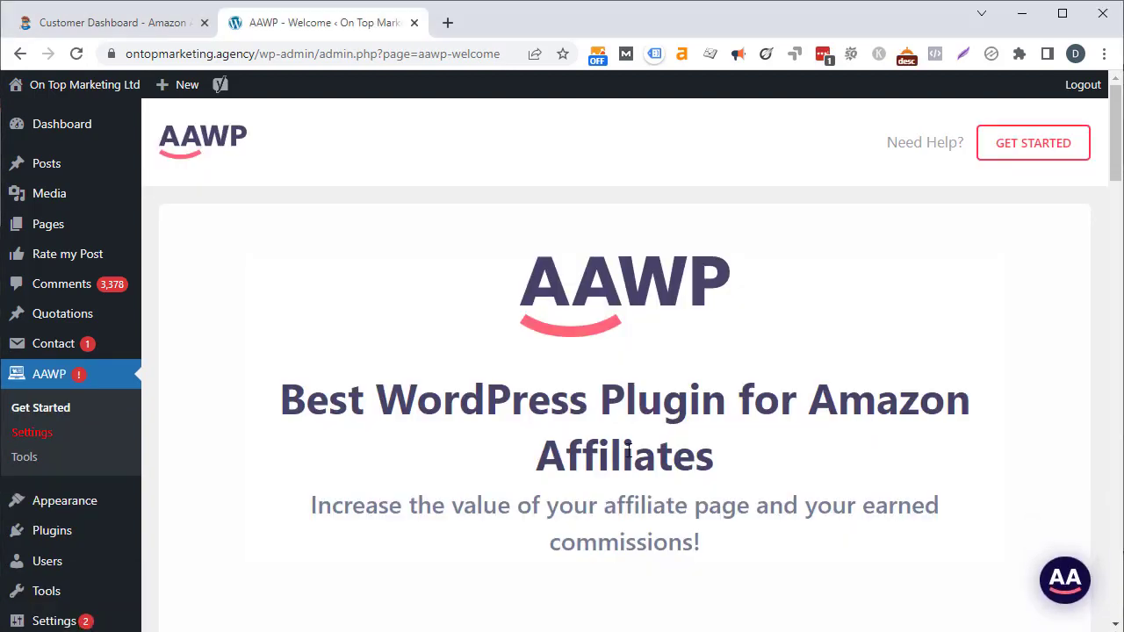
# Copy the licence key from the AAWP customer dashboard into the plugin's licensing settings and verify it.
pyautogui.click(55, 435)
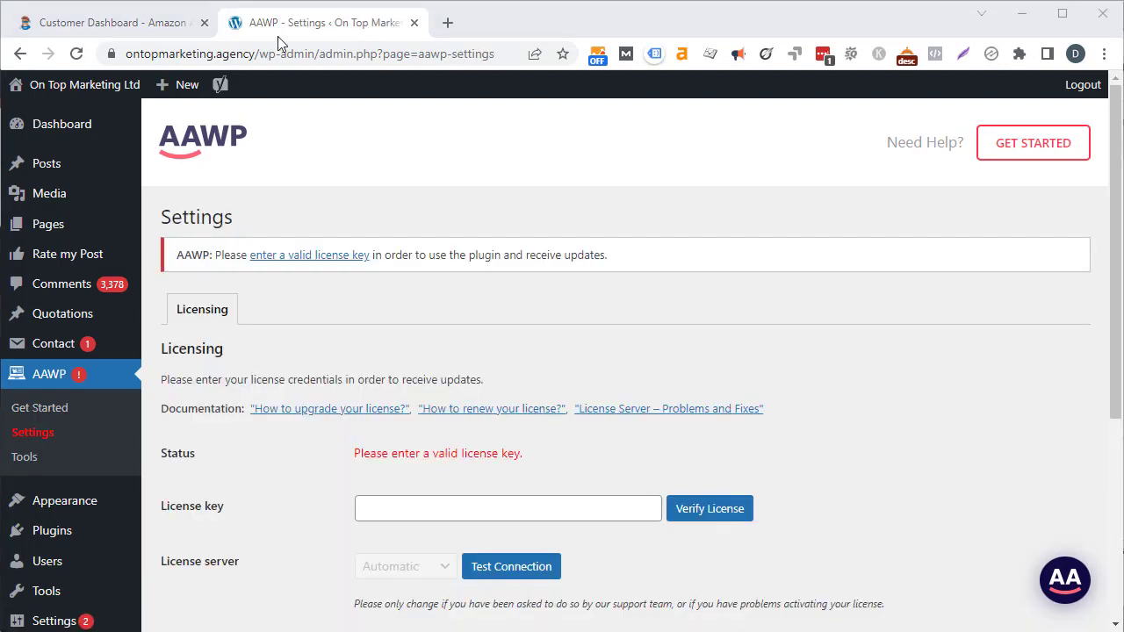
pyautogui.click(115, 23)
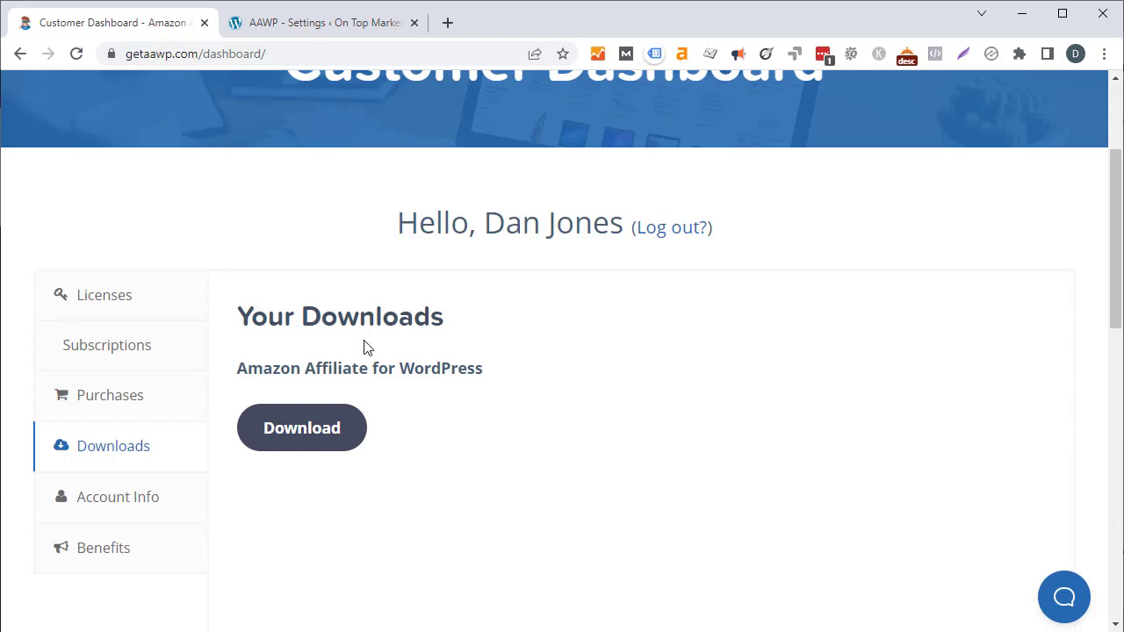
pyautogui.click(119, 304)
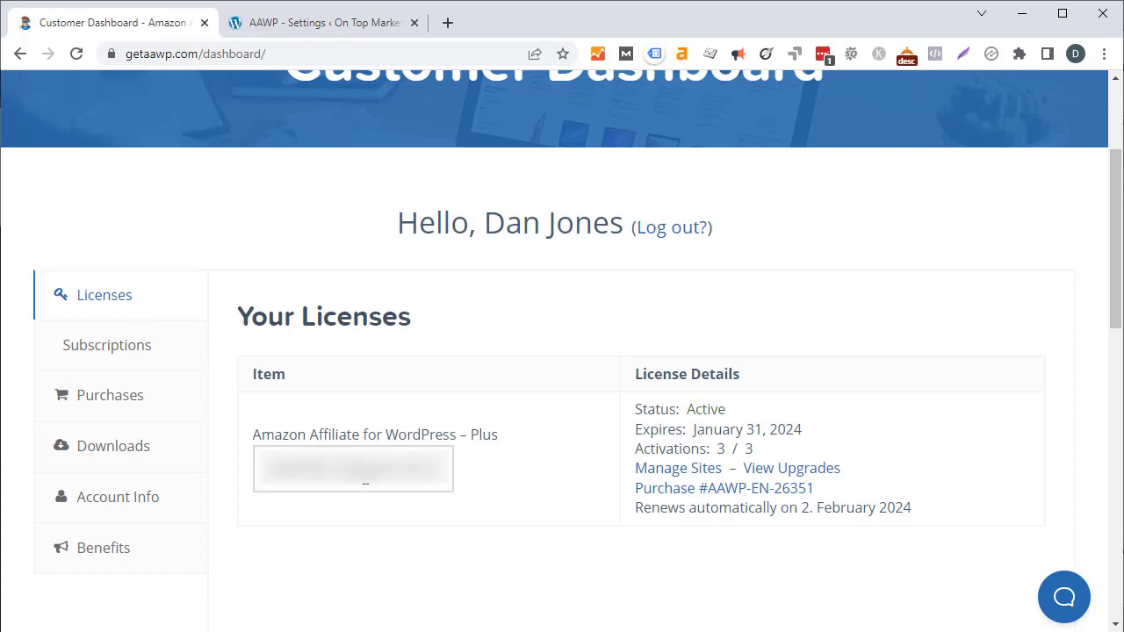
pyautogui.moveTo(366, 483); pyautogui.dragTo(434, 450)
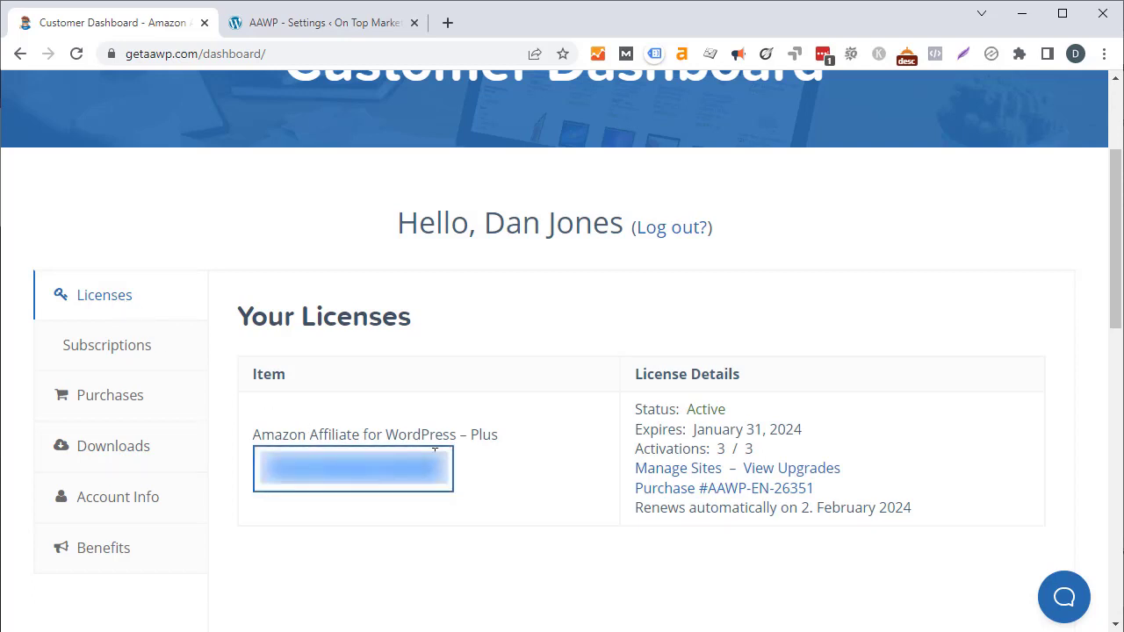
pyautogui.click(288, 24)
pyautogui.click(401, 503)
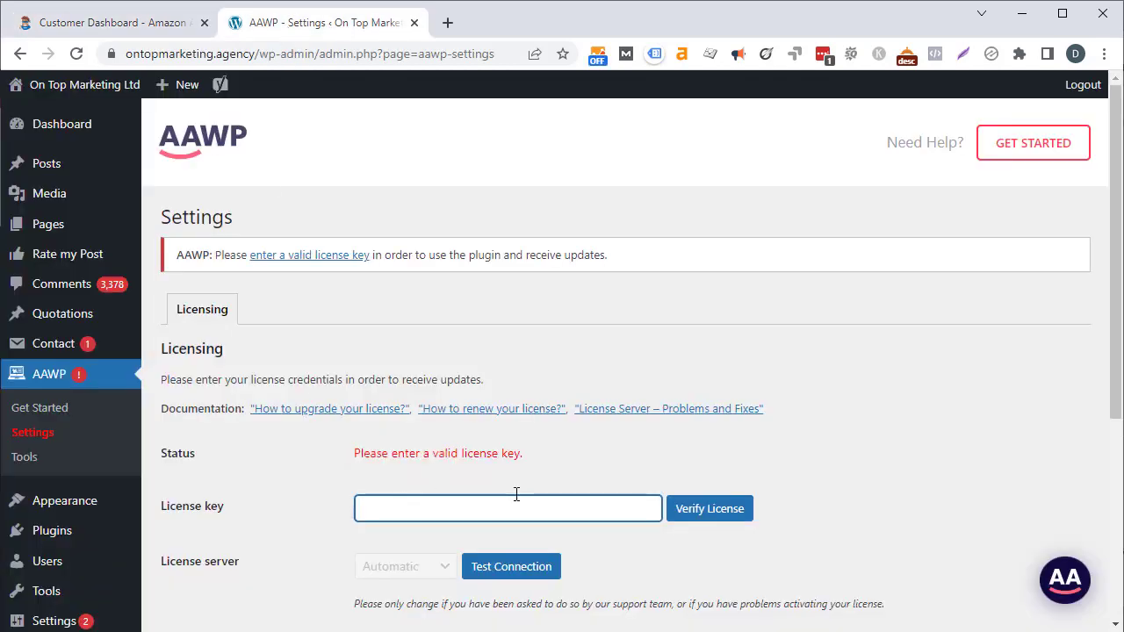
pyautogui.hotkey('ctrl', 'v')
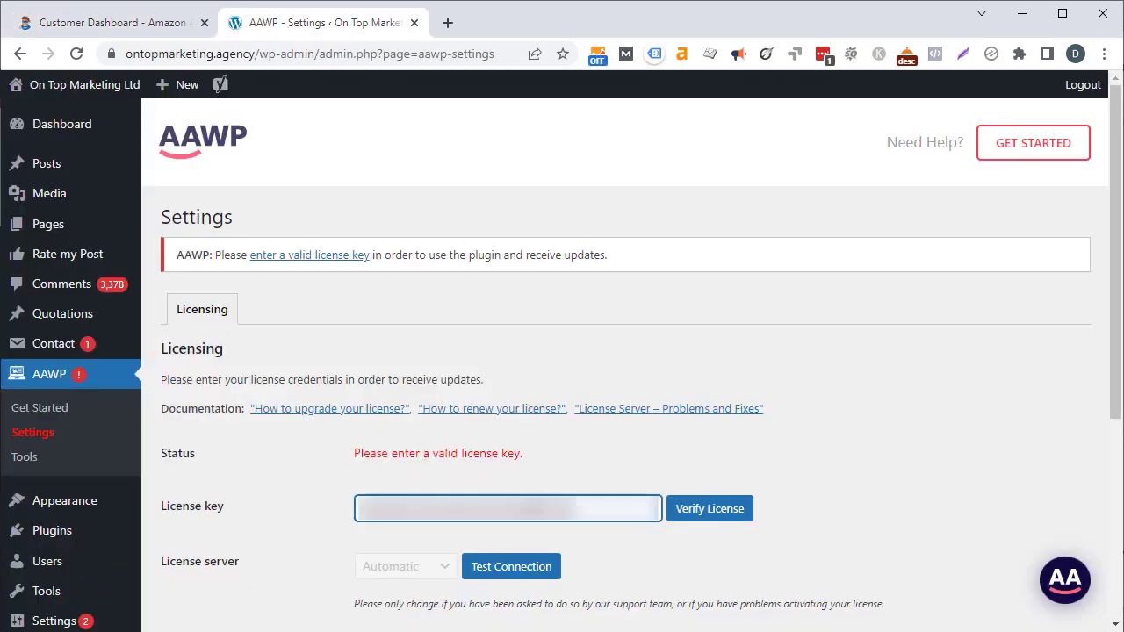
pyautogui.click(696, 519)
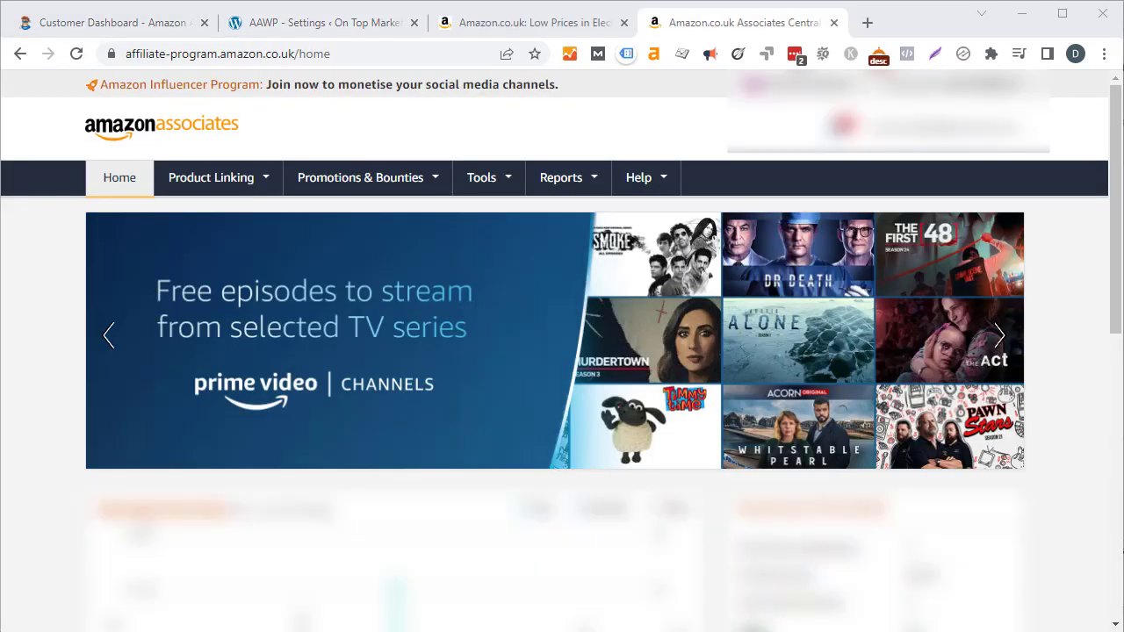
# Open the Product Advertising API page in Amazon Associates and view the Manage Your Credentials section.
pyautogui.click(479, 178)
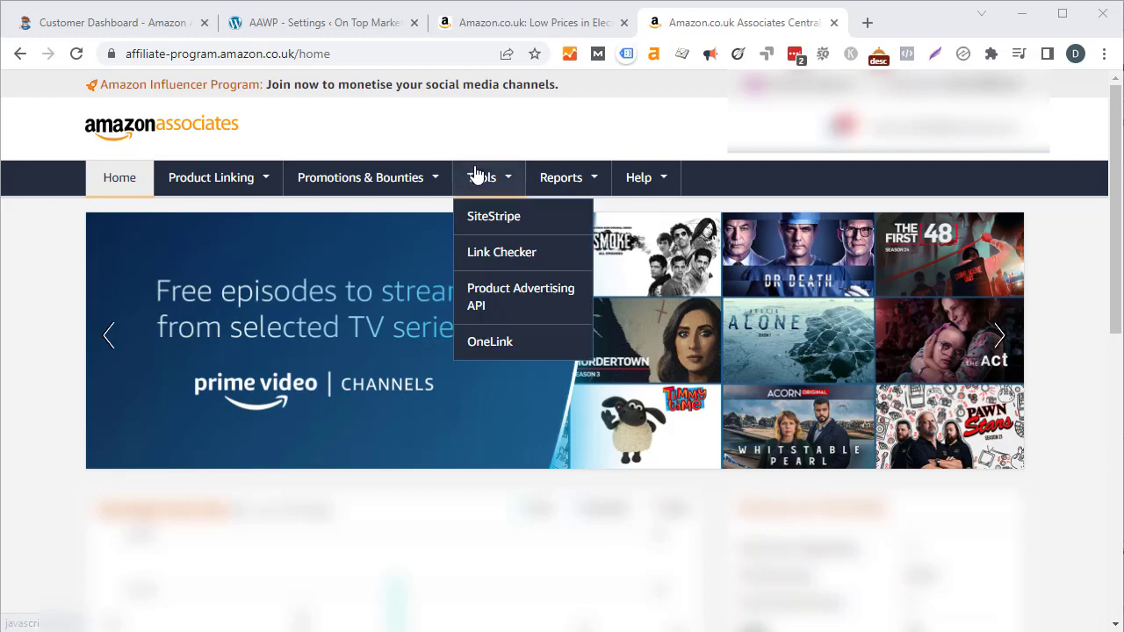
pyautogui.click(503, 295)
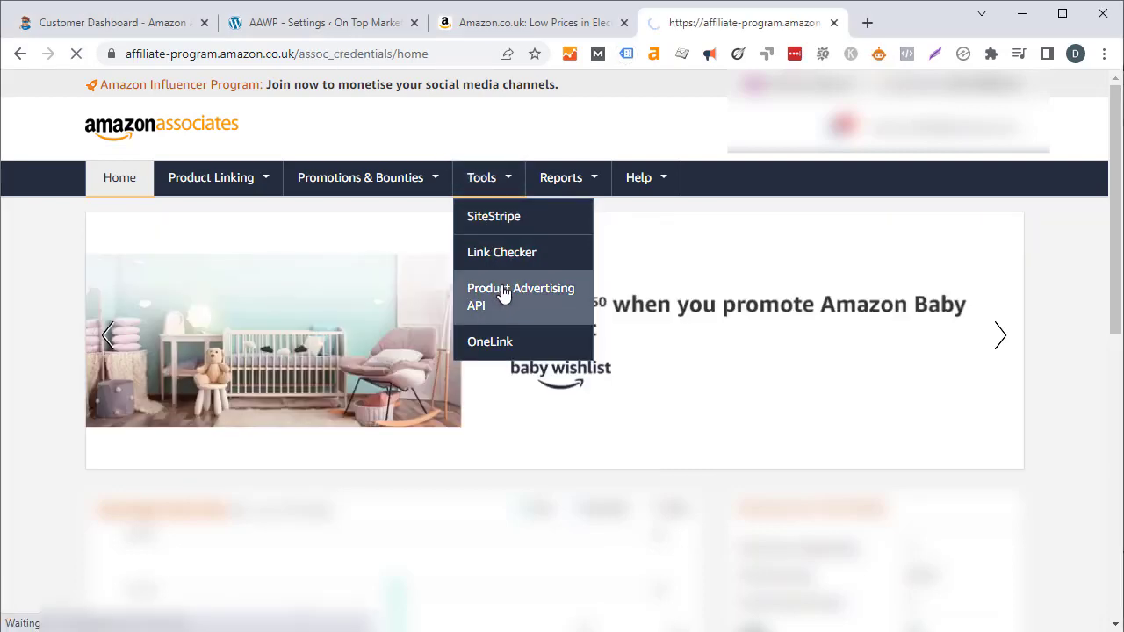
pyautogui.scroll(-1, 494, 341)
pyautogui.scroll(-5, 494, 341)
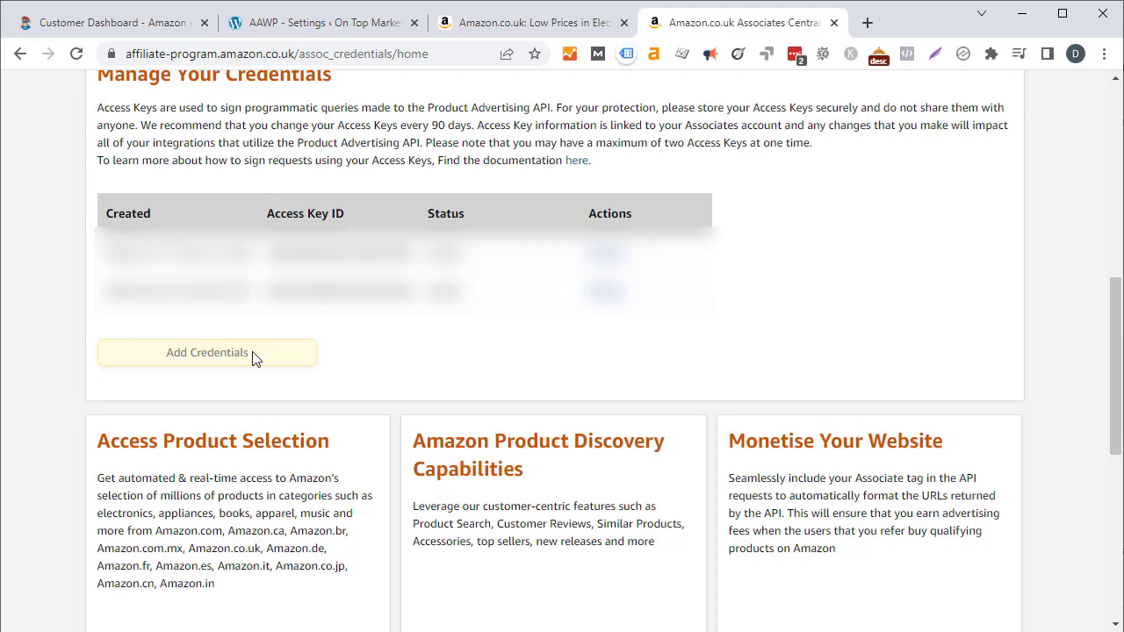
# Return to the AAWP settings in WordPress and paste the Amazon API key and API secret into their fields.
pyautogui.hotkey('ctrl', '2')
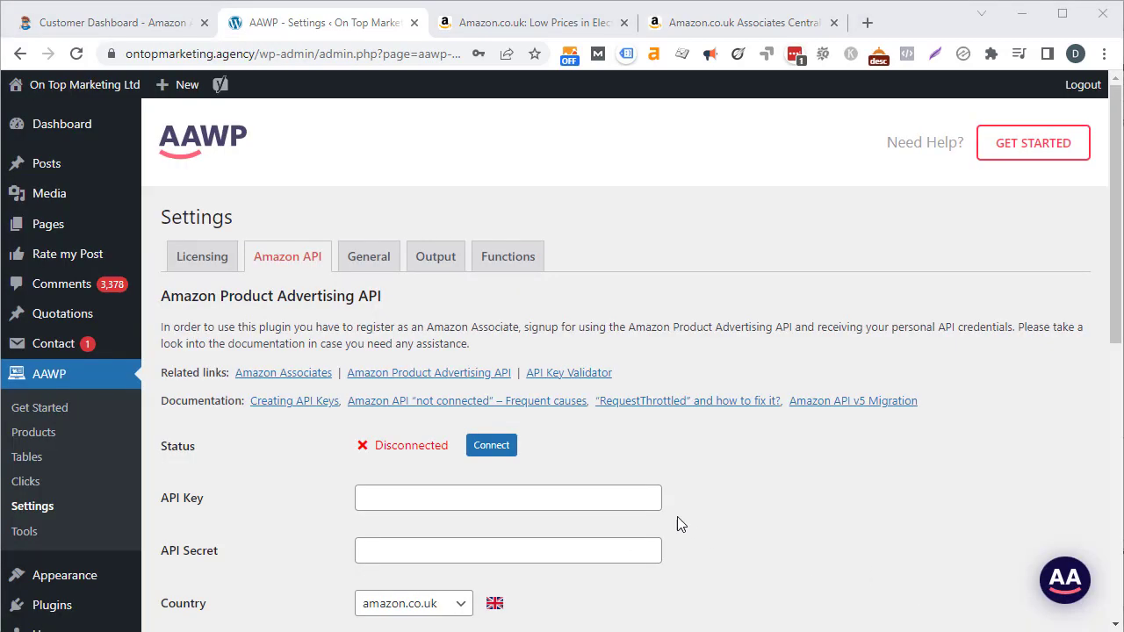
pyautogui.click(561, 495)
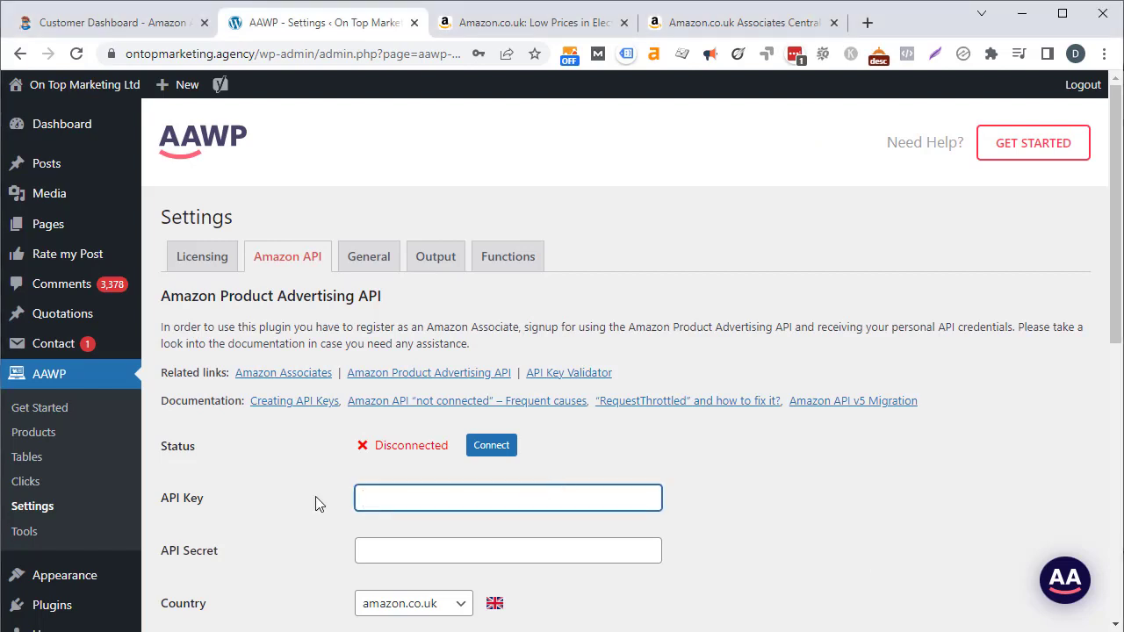
pyautogui.hotkey('ctrl', 'v')
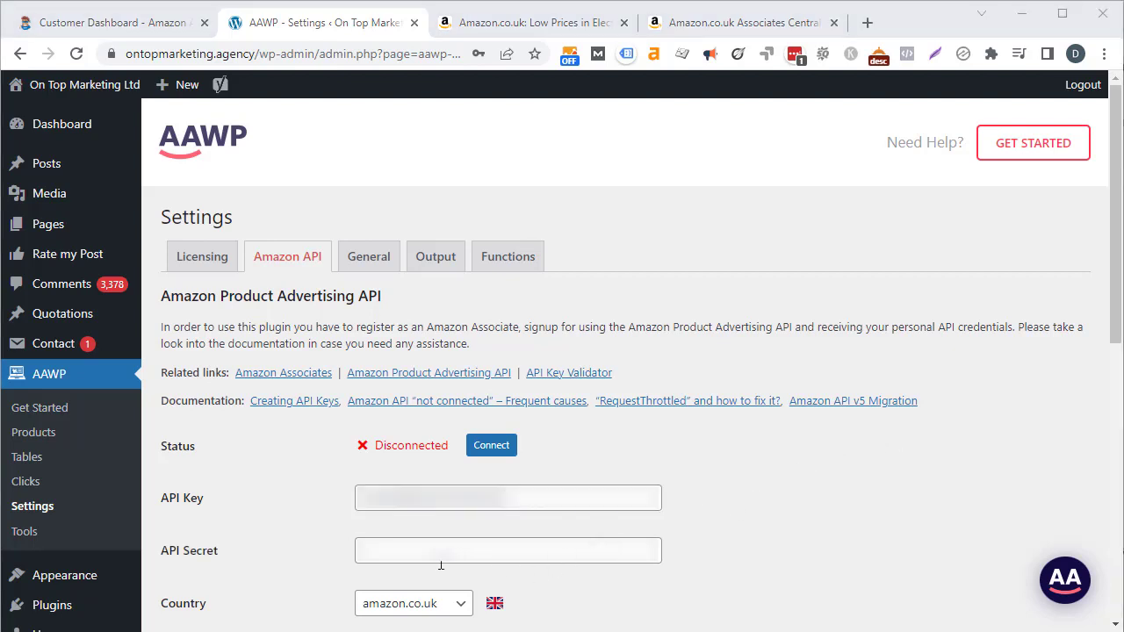
pyautogui.click(409, 560)
pyautogui.hotkey('ctrl', 'v')
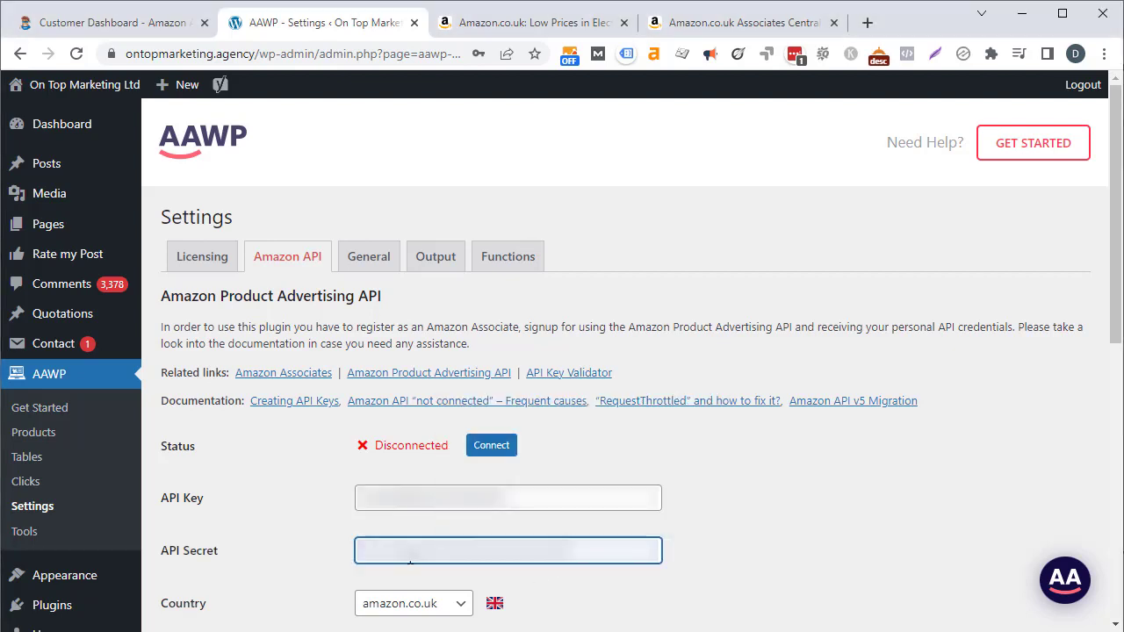
# Set the country to amazon.co.uk, paste the Amazon tracking ID, and connect the plugin to the Amazon API.
pyautogui.scroll(-3, 509, 361)
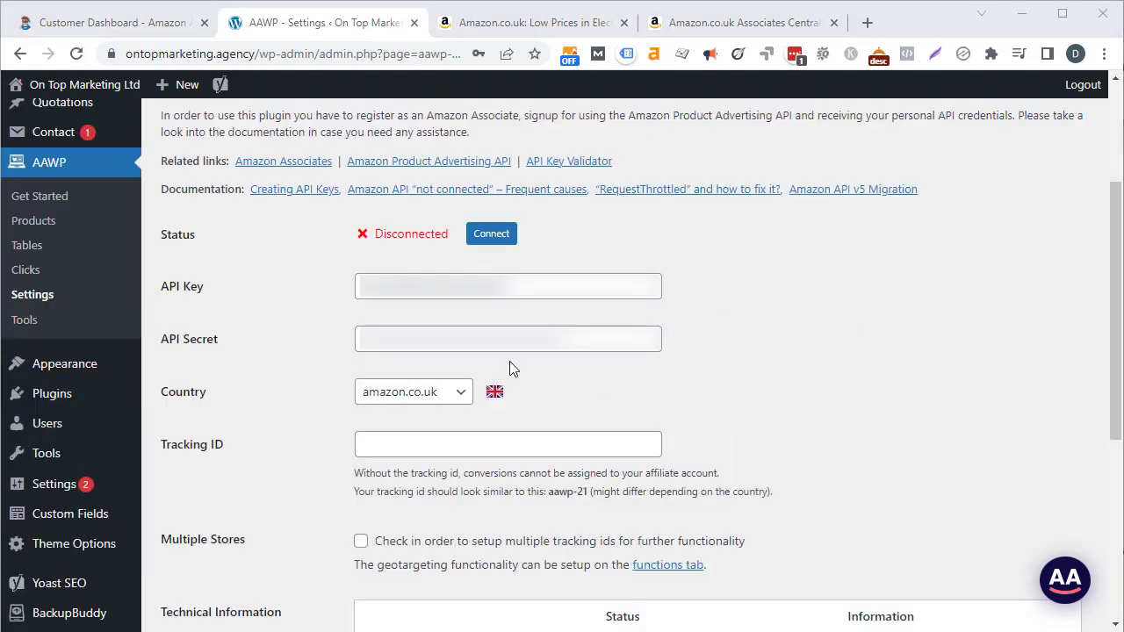
pyautogui.click(457, 399)
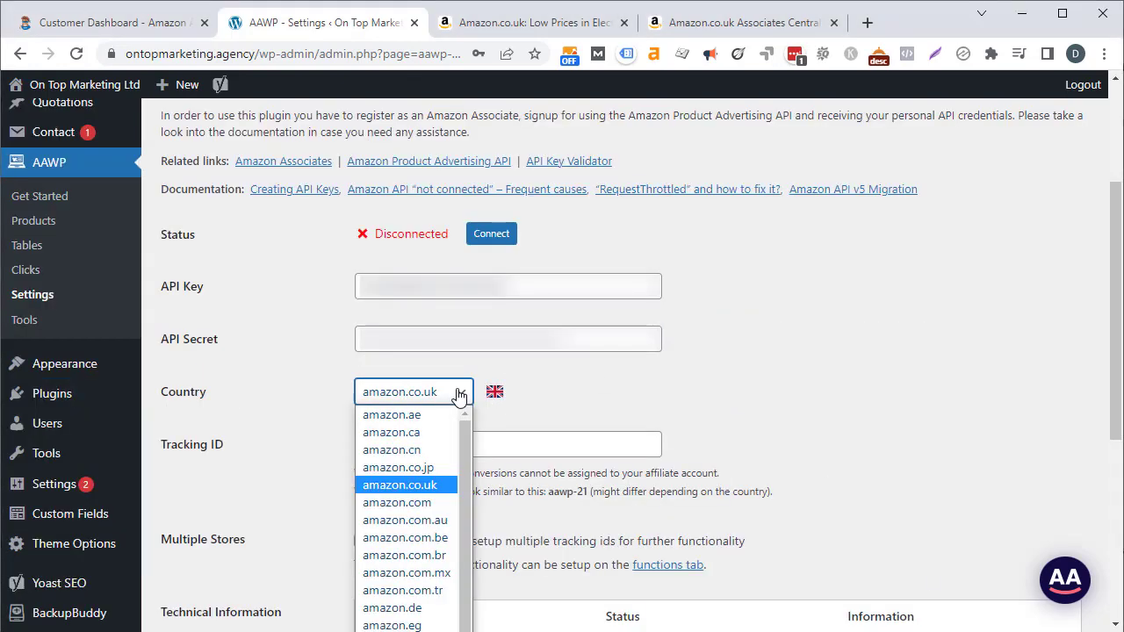
pyautogui.click(445, 485)
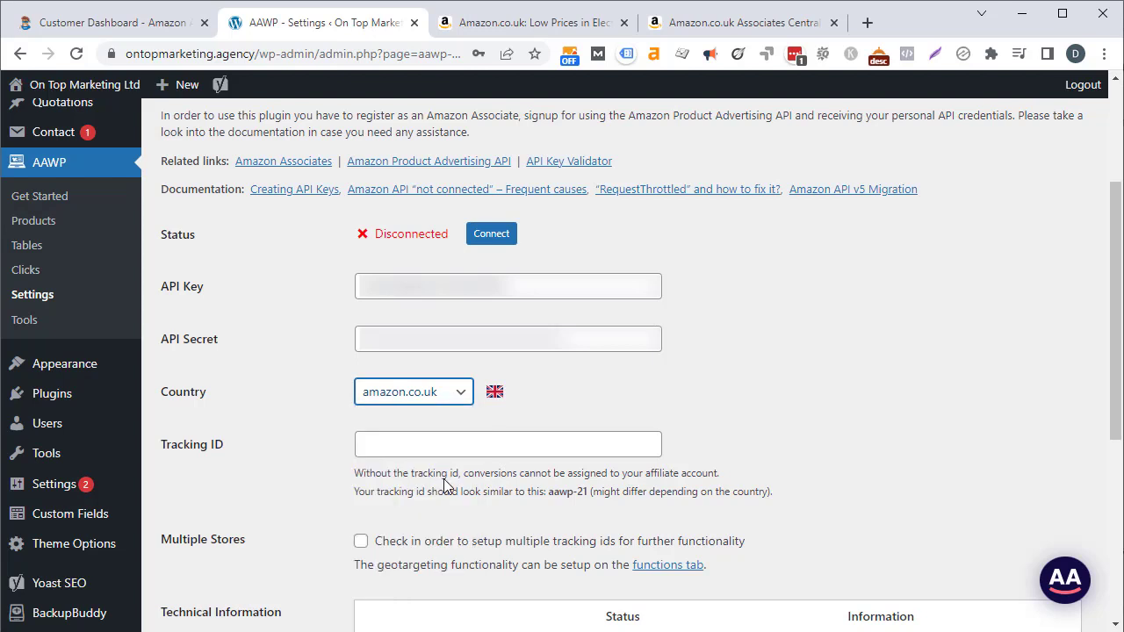
pyautogui.click(478, 448)
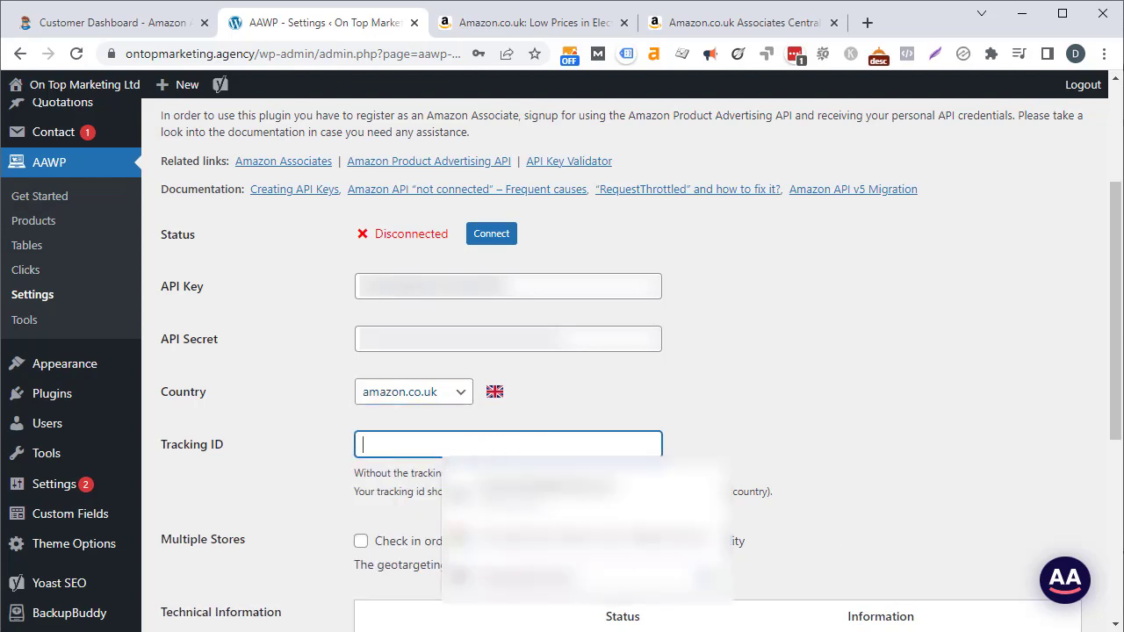
pyautogui.hotkey('ctrl', 'v')
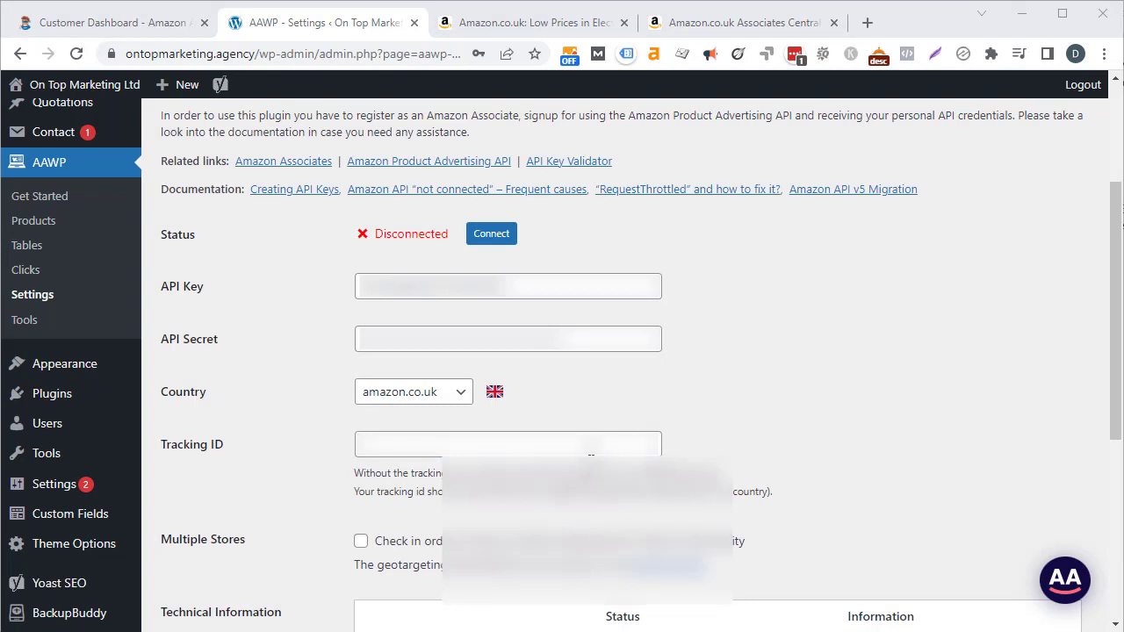
pyautogui.click(591, 450)
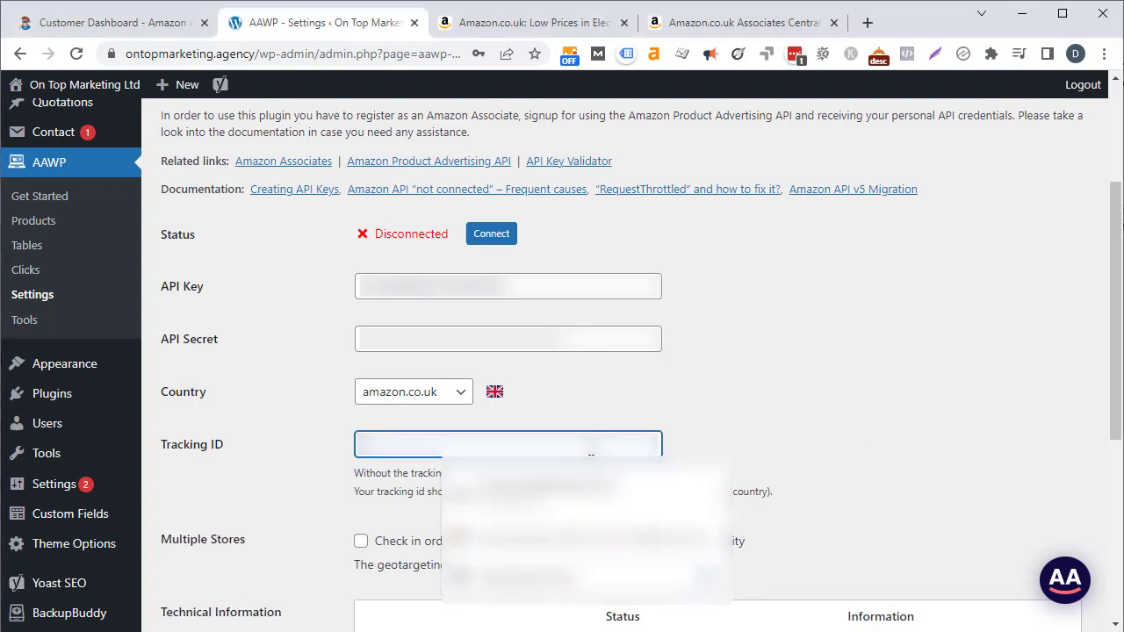
pyautogui.click(796, 447)
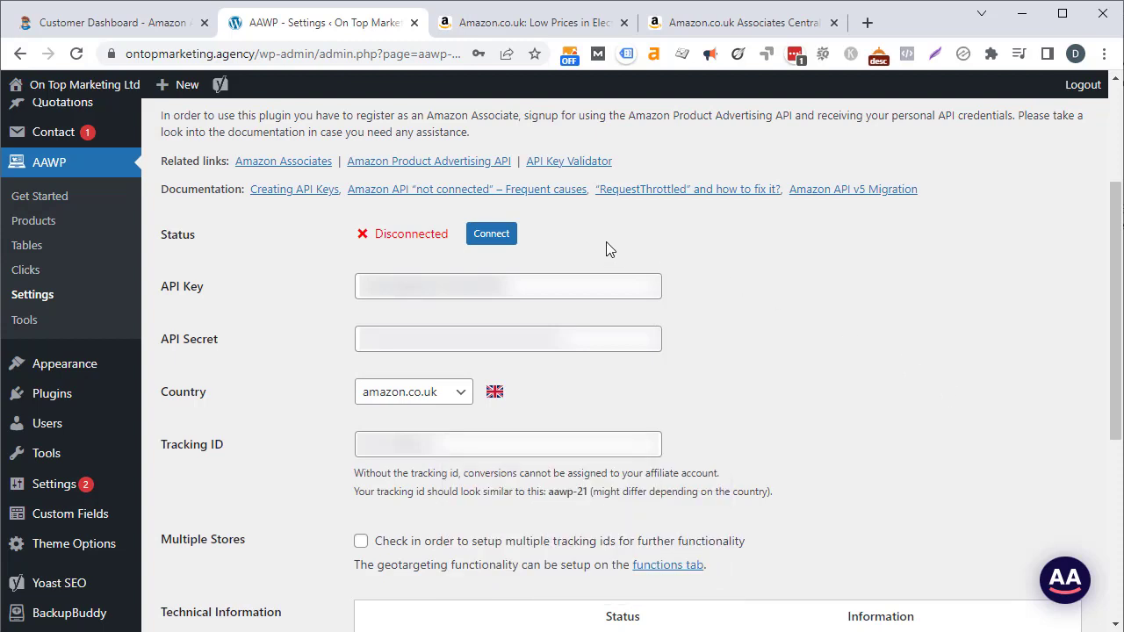
pyautogui.click(486, 234)
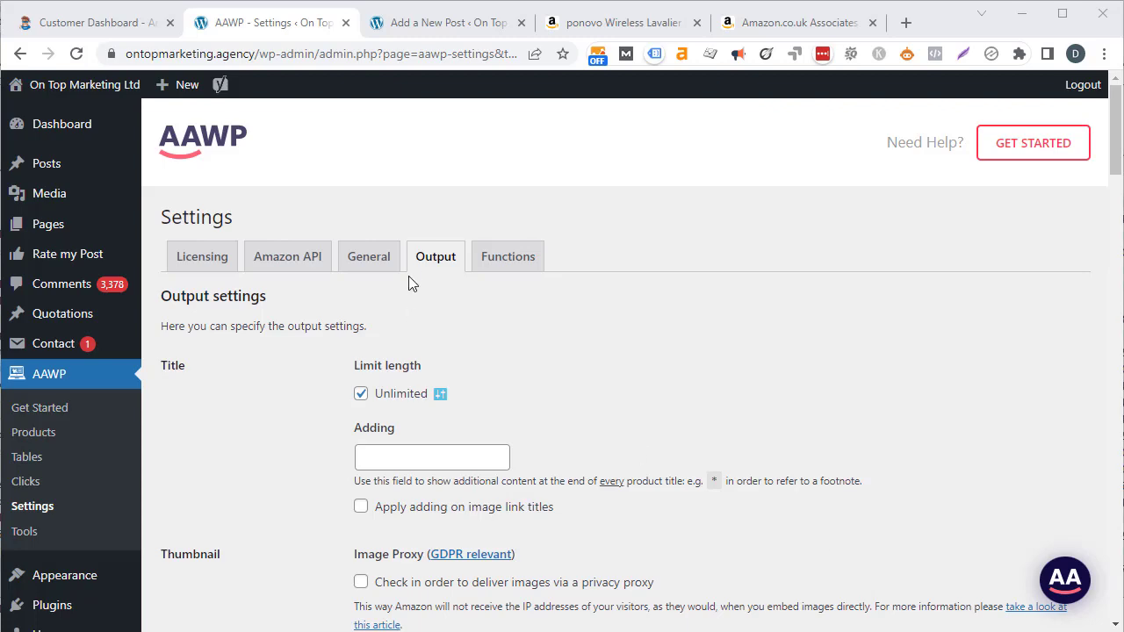
# In the AAWP output settings, set the advertised price option under Pricing to "Hide advertised price".
pyautogui.scroll(-15, 444, 315)
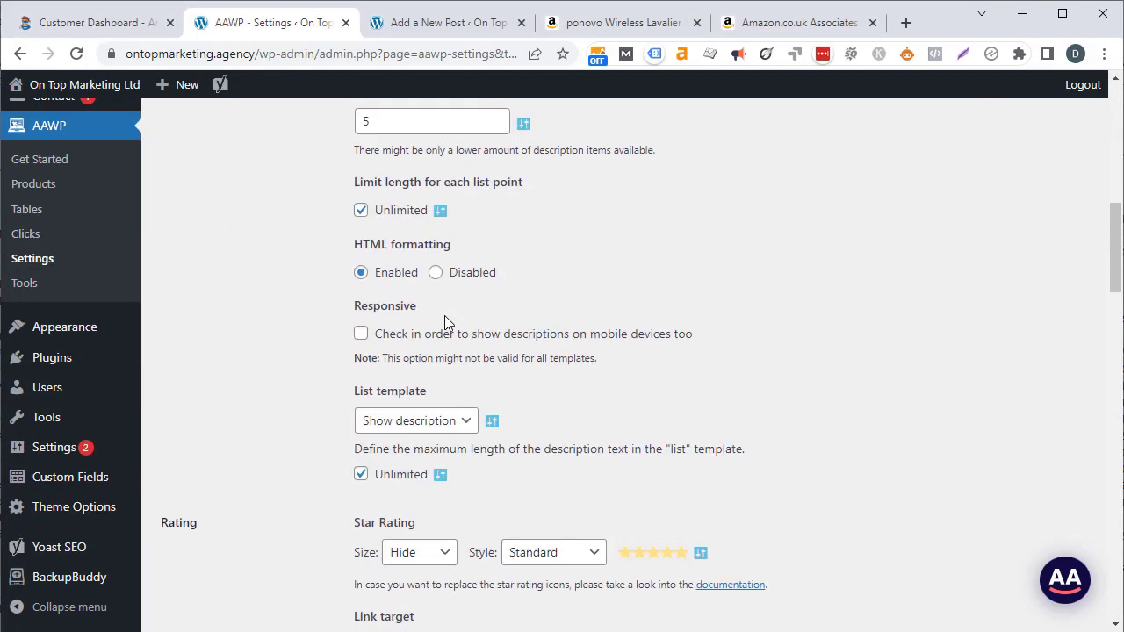
pyautogui.scroll(-3, 444, 315)
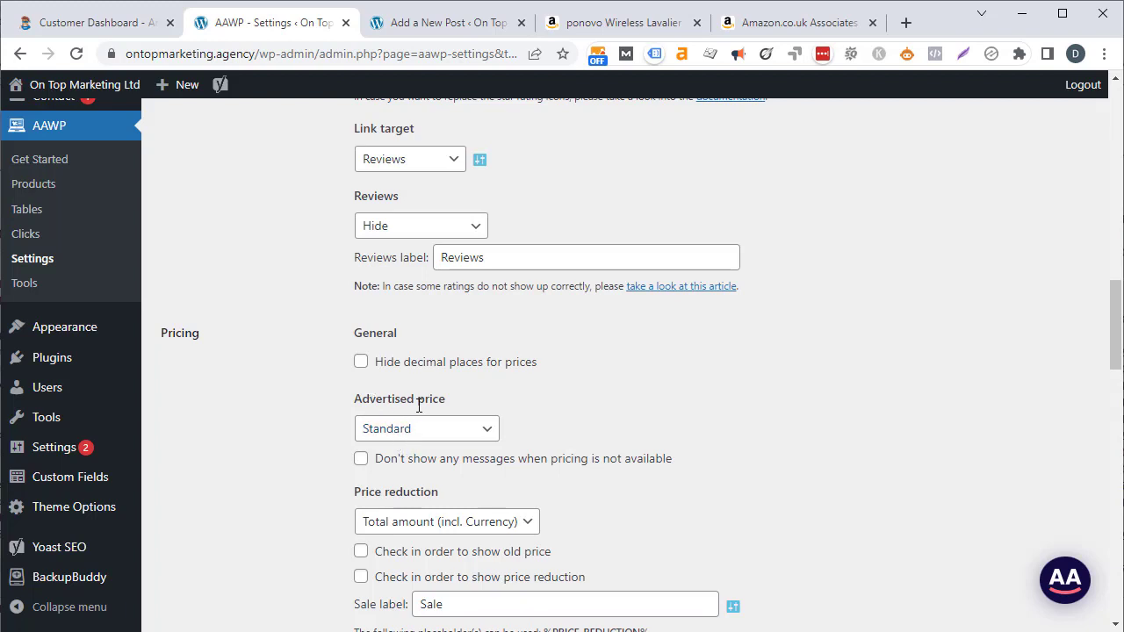
pyautogui.click(471, 432)
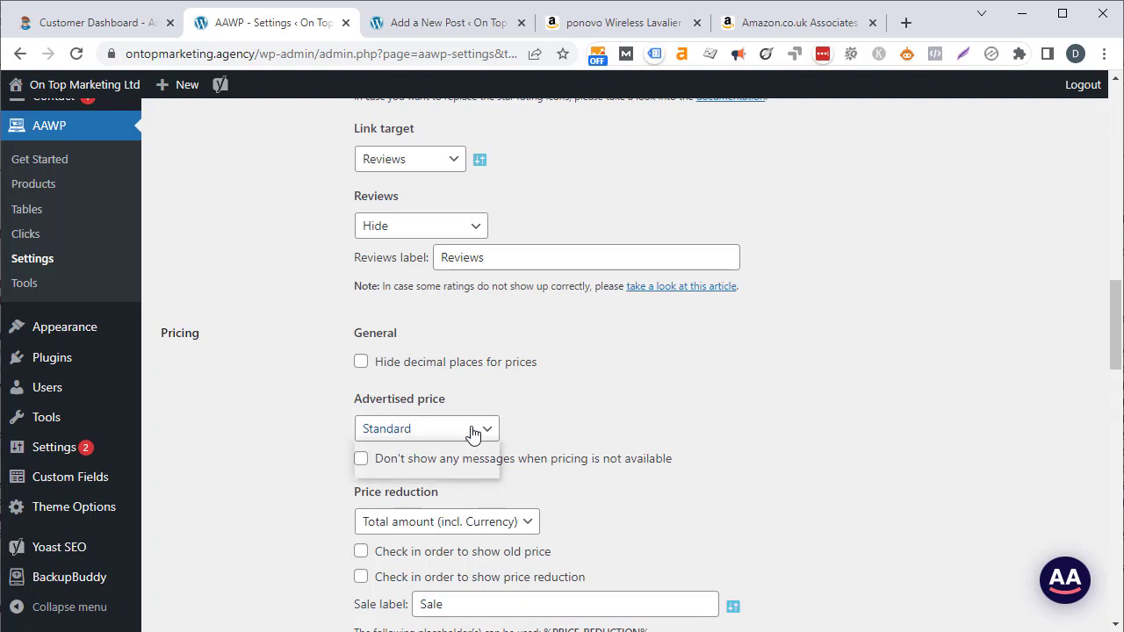
pyautogui.click(479, 450)
pyautogui.click(553, 430)
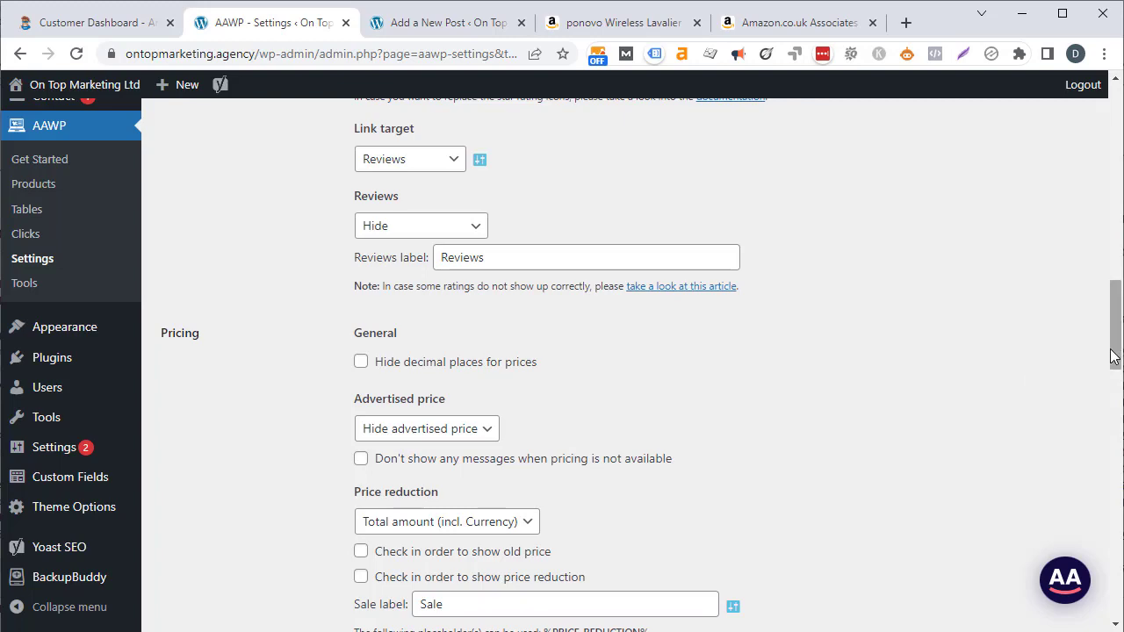
# Change the product button's style to Green and its label to "Check Price".
pyautogui.moveTo(1114, 355); pyautogui.dragTo(1114, 456)
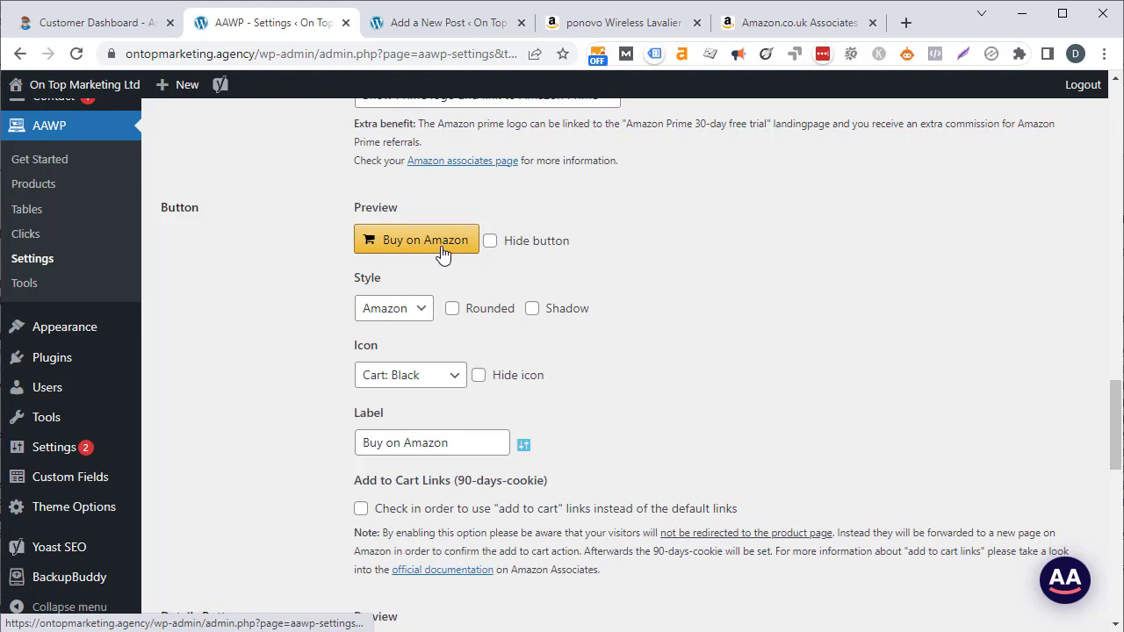
pyautogui.click(419, 309)
pyautogui.click(409, 402)
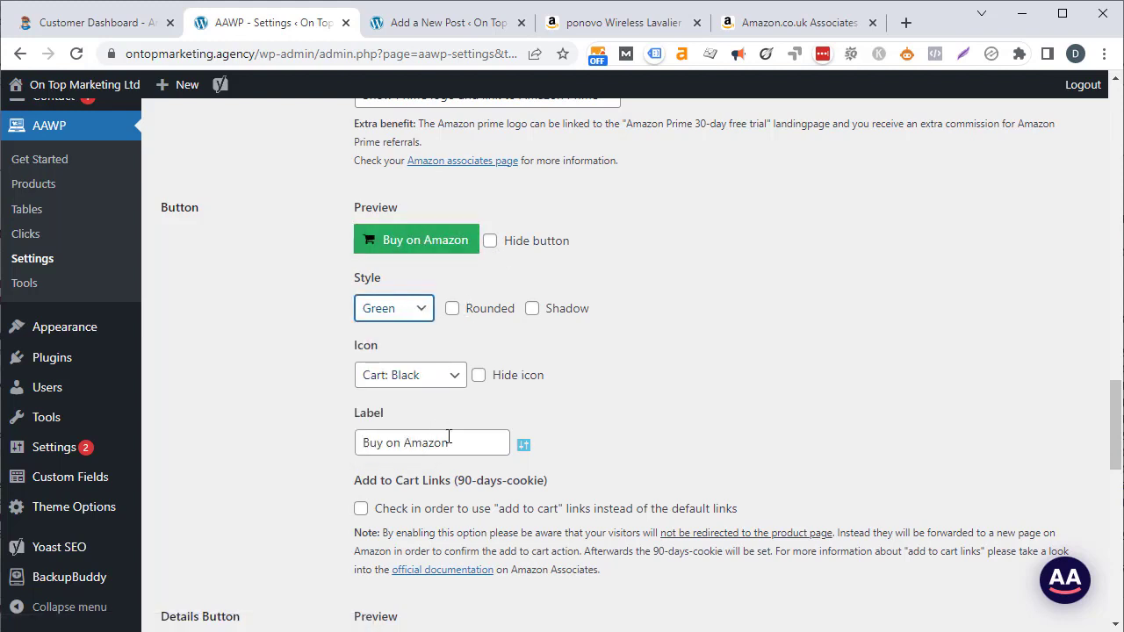
pyautogui.moveTo(448, 441); pyautogui.dragTo(273, 442)
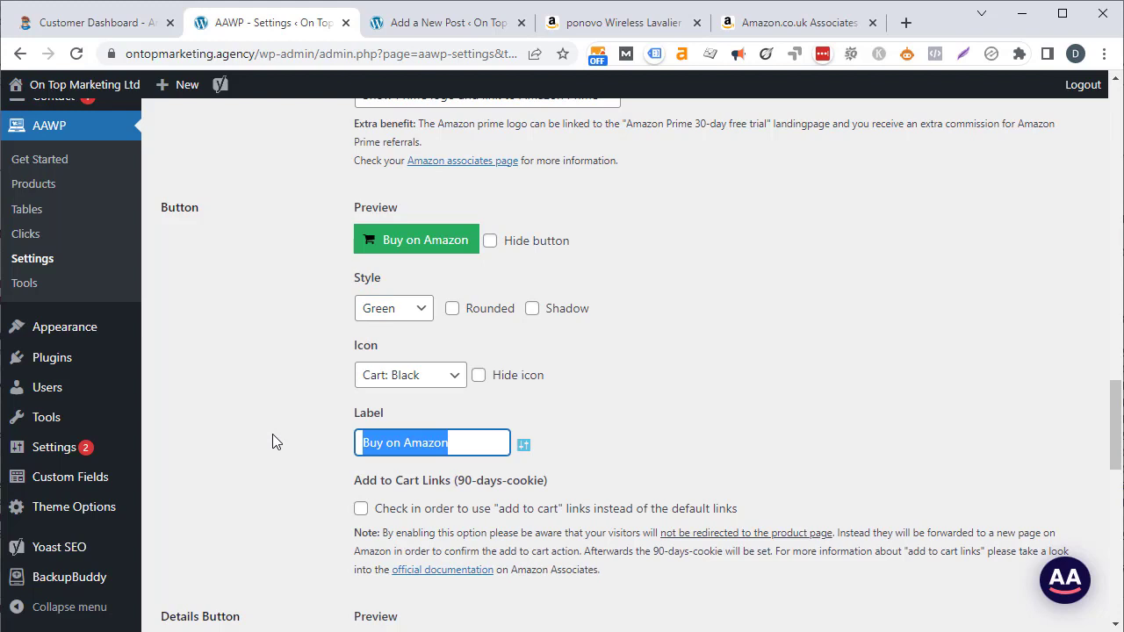
pyautogui.write('Check Price')
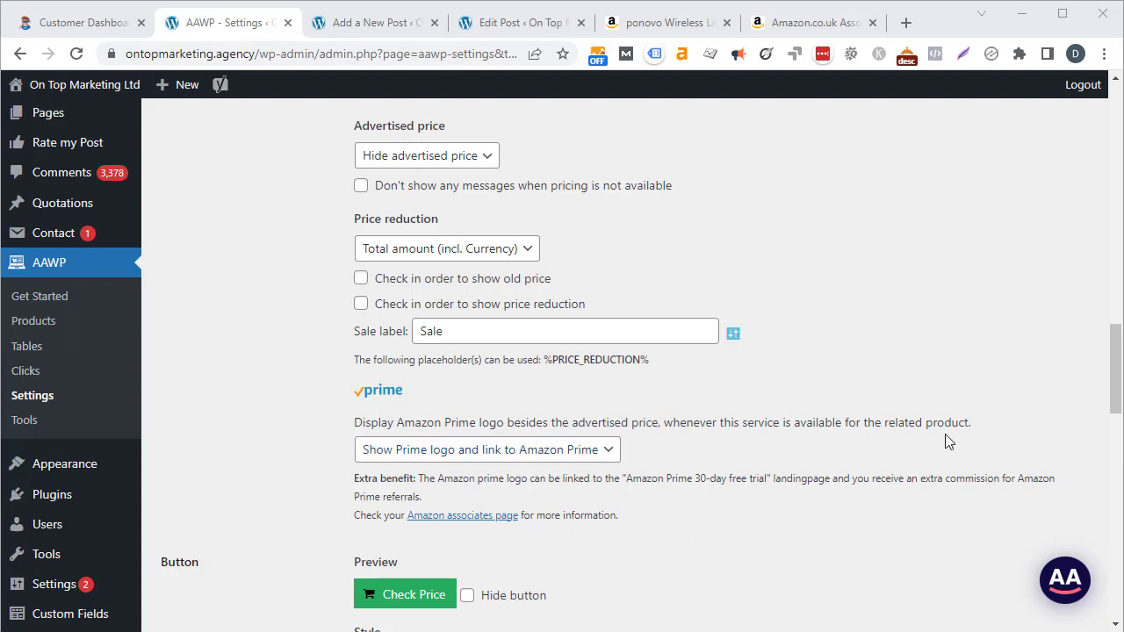
# Set the Amazon Prime logo display beside the advertised price to Hide and save the output settings.
pyautogui.click(532, 457)
pyautogui.click(497, 473)
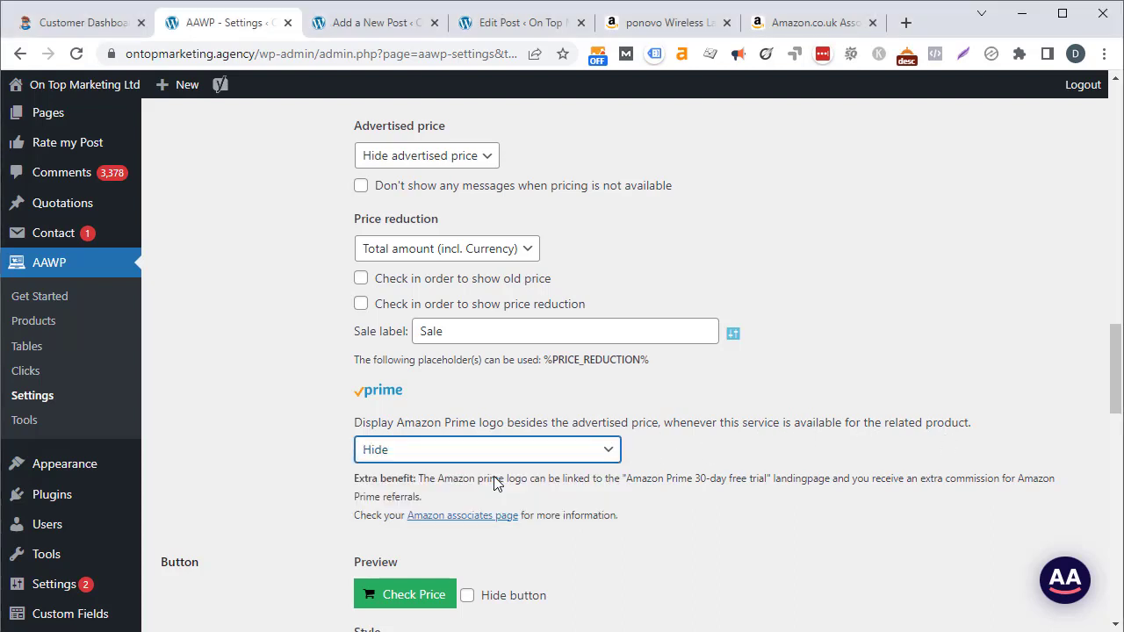
pyautogui.click(785, 445)
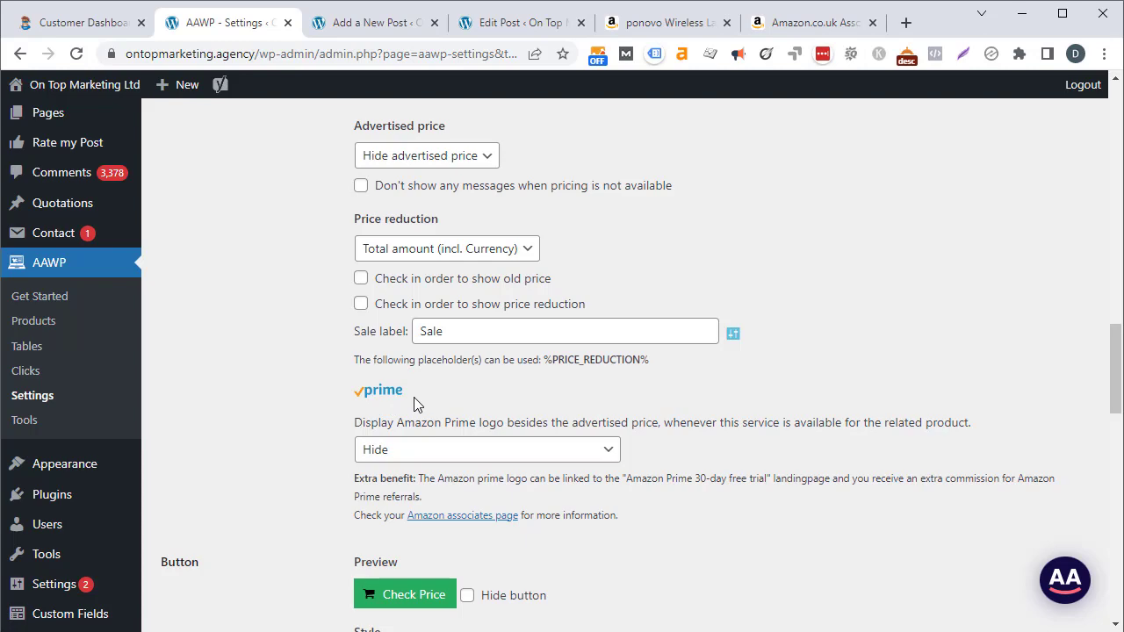
pyautogui.moveTo(1111, 391); pyautogui.dragTo(1113, 597)
pyautogui.click(193, 449)
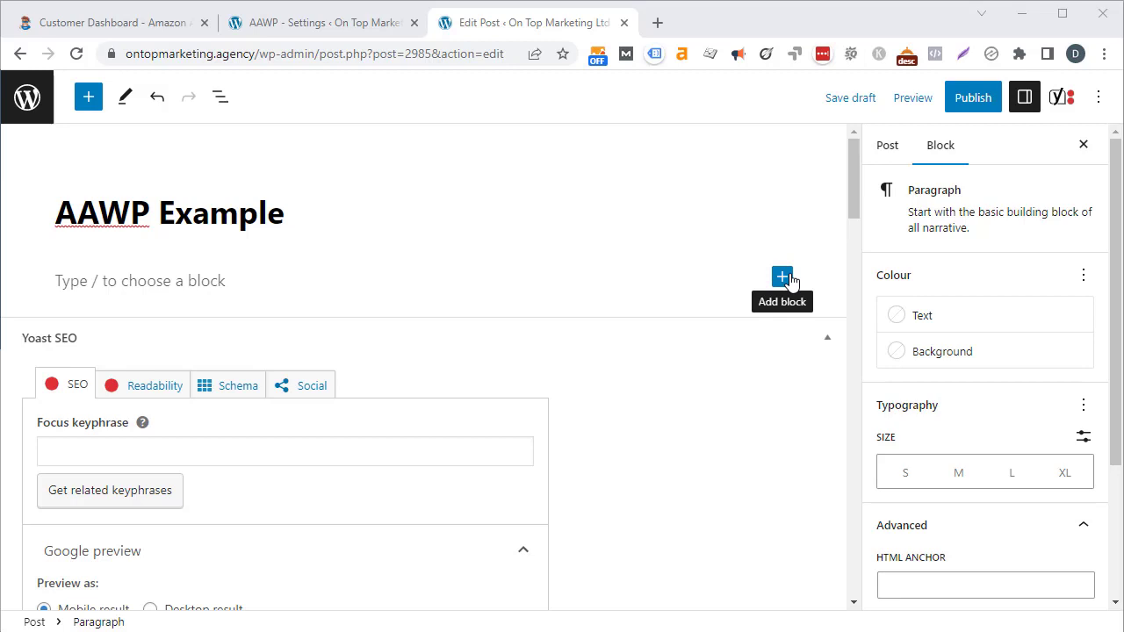
# Find the AAWP block and insert it into the "AAWP Example" post.
pyautogui.click(784, 278)
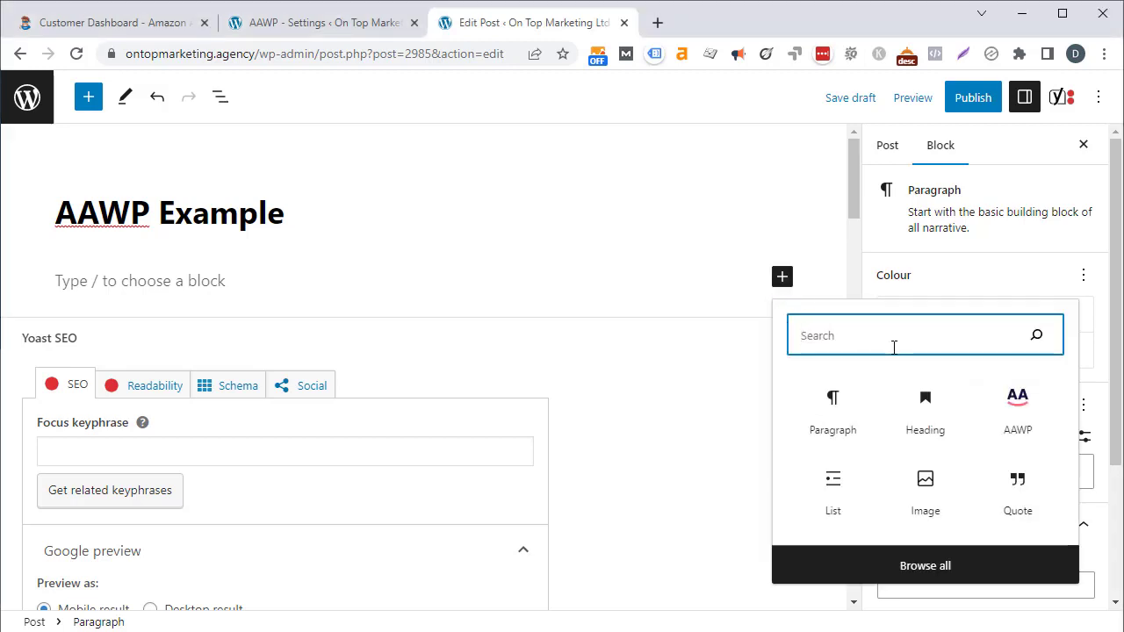
pyautogui.write('aawp')
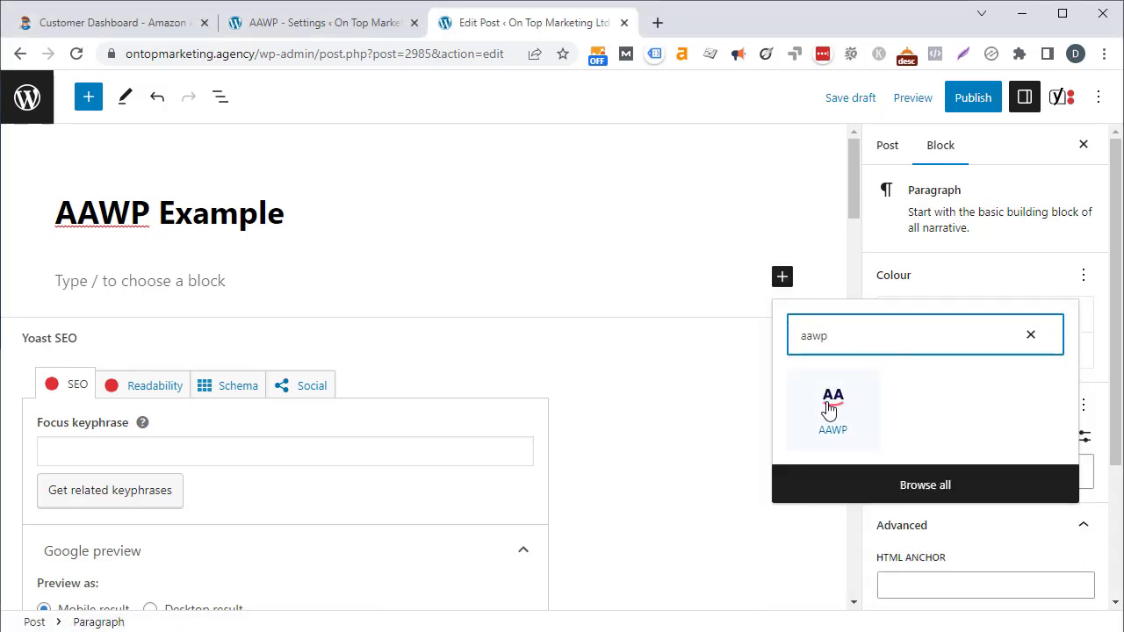
pyautogui.click(831, 409)
# Choose Bestseller Lists as the AAWP block's display variant and enter "4k monitor" as its keywords.
pyautogui.scroll(-2, 863, 201)
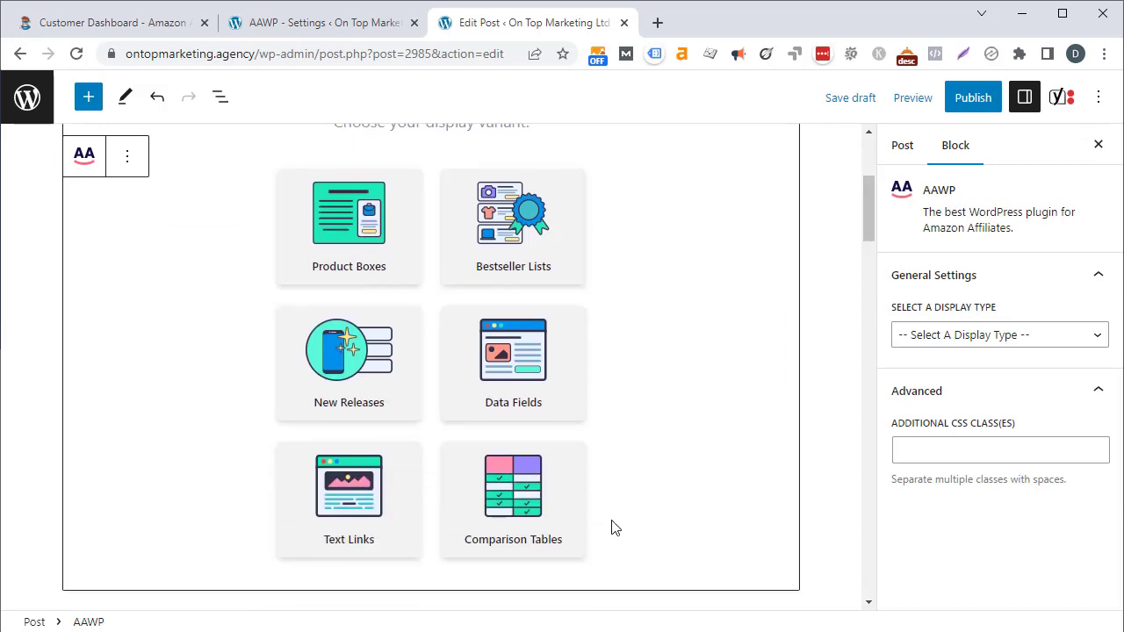
pyautogui.click(538, 228)
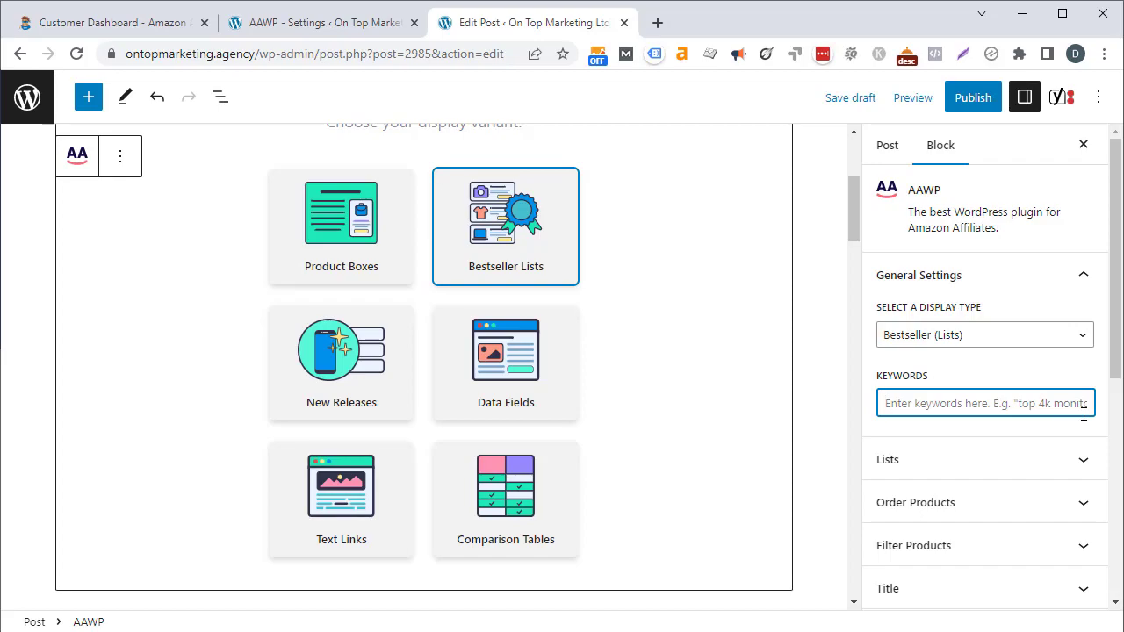
pyautogui.write('4k monitor')
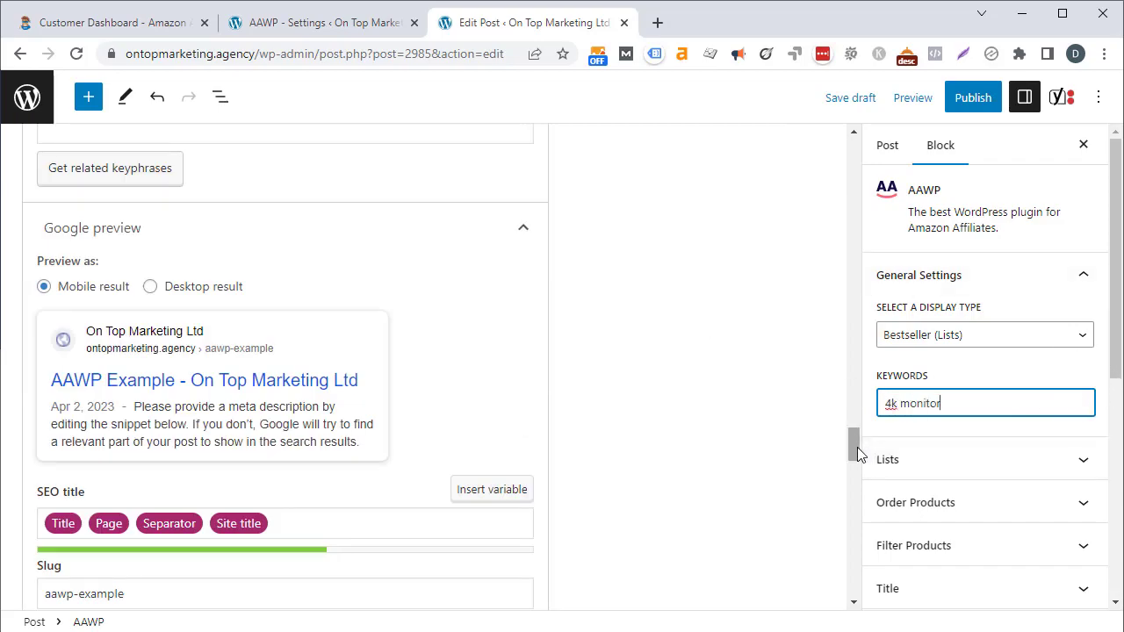
# Review the generated bestseller list, then limit its number of items to 8 in the block's list settings.
pyautogui.moveTo(853, 445); pyautogui.dragTo(852, 154)
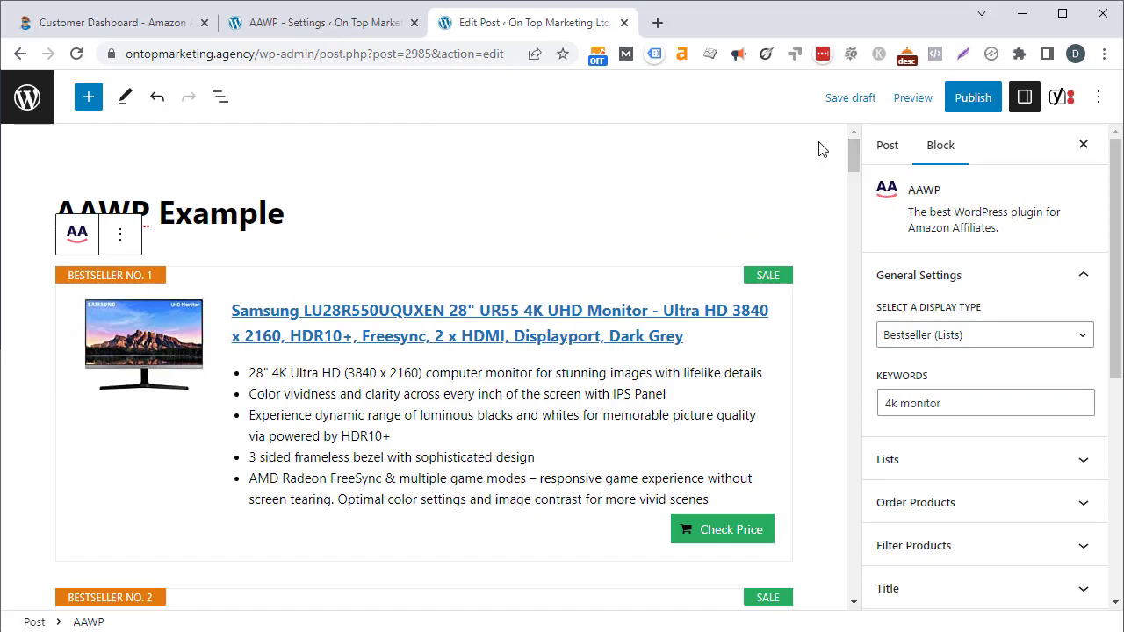
pyautogui.scroll(-5, 323, 391)
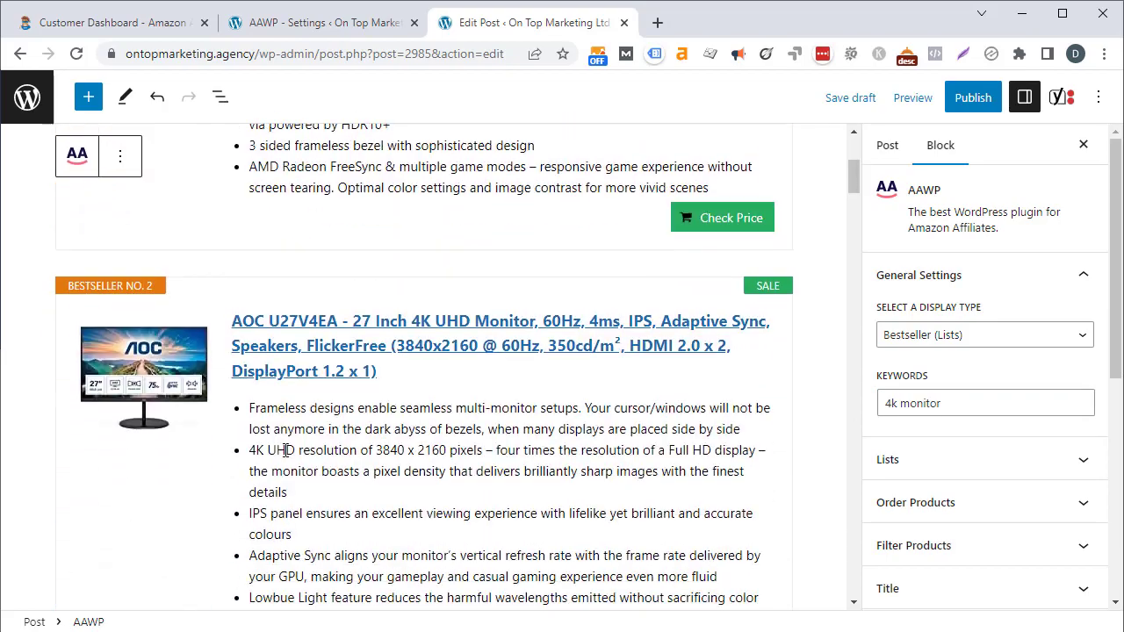
pyautogui.scroll(-20, 286, 450)
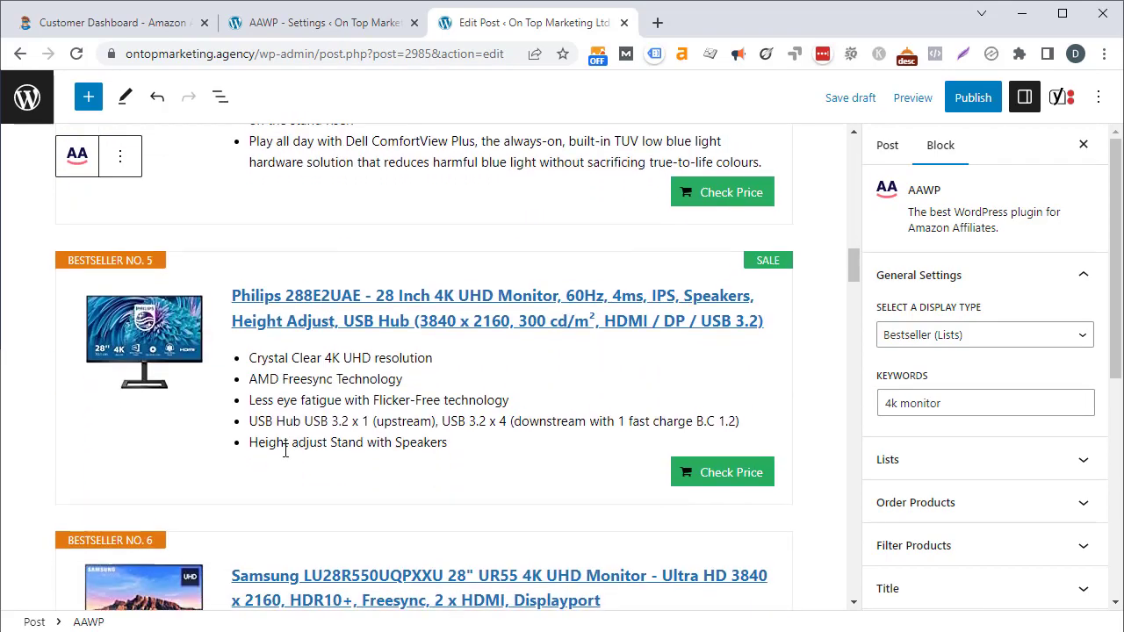
pyautogui.scroll(-2, 286, 450)
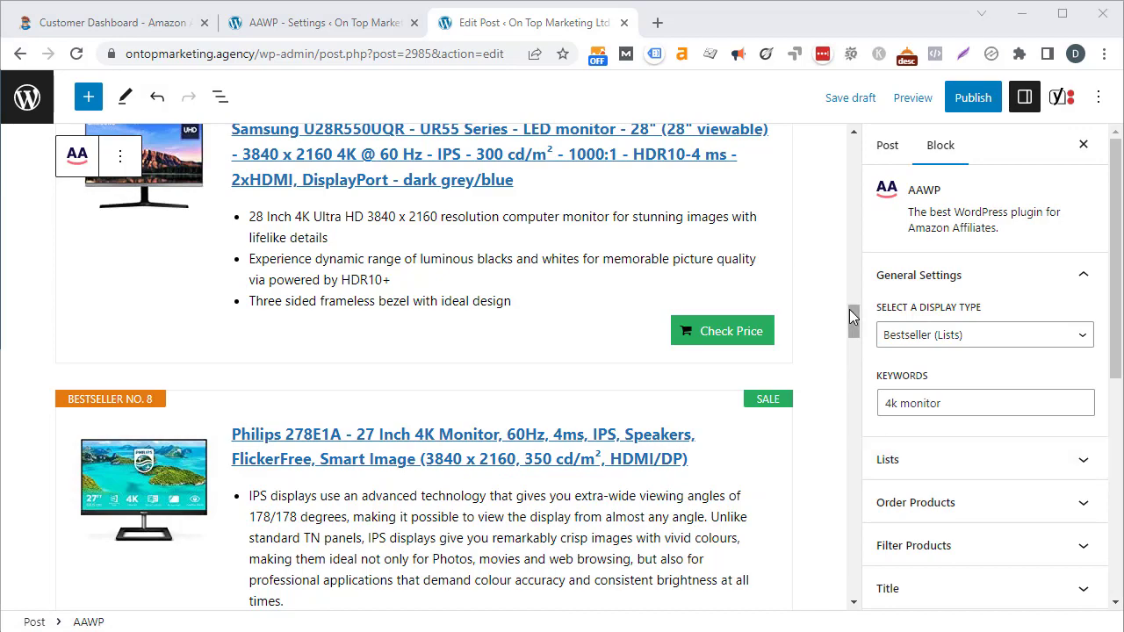
pyautogui.moveTo(849, 309); pyautogui.dragTo(848, 140)
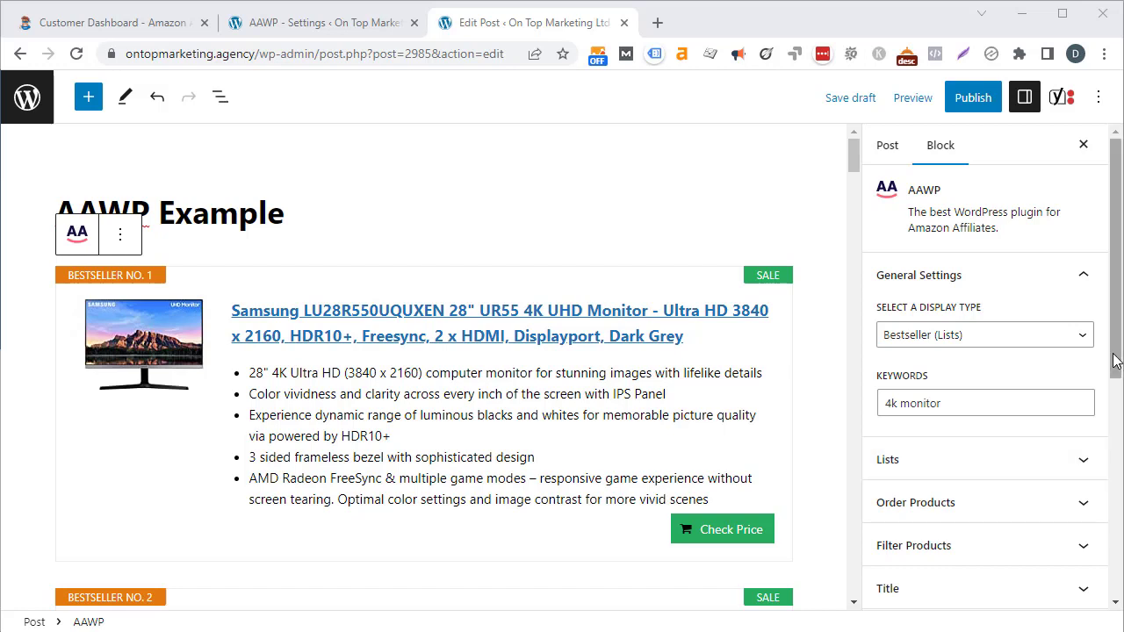
pyautogui.moveTo(1116, 366); pyautogui.dragTo(1116, 396)
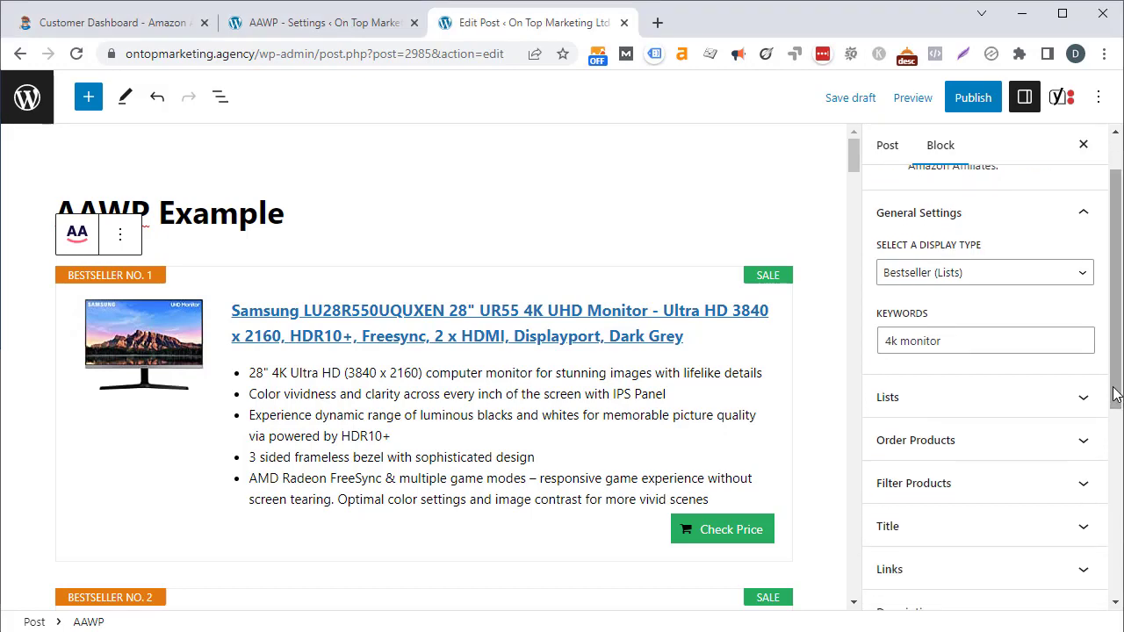
pyautogui.click(1052, 399)
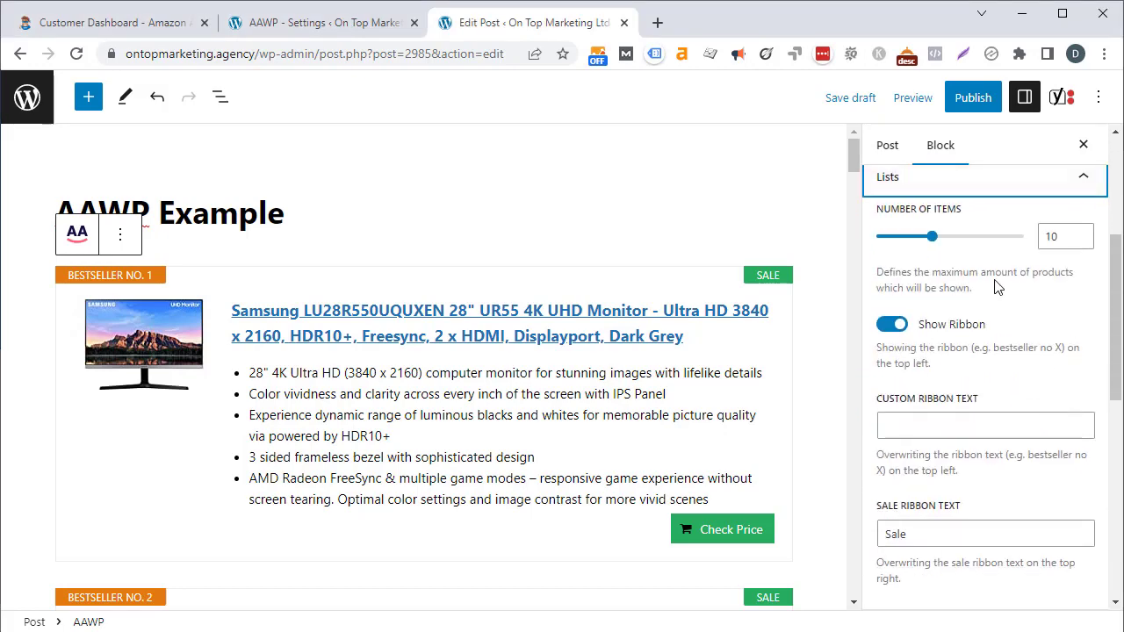
pyautogui.moveTo(856, 151)
pyautogui.mouseDown()
pyautogui.moveTo(857, 303)
pyautogui.moveTo(854, 151)
pyautogui.mouseUp()
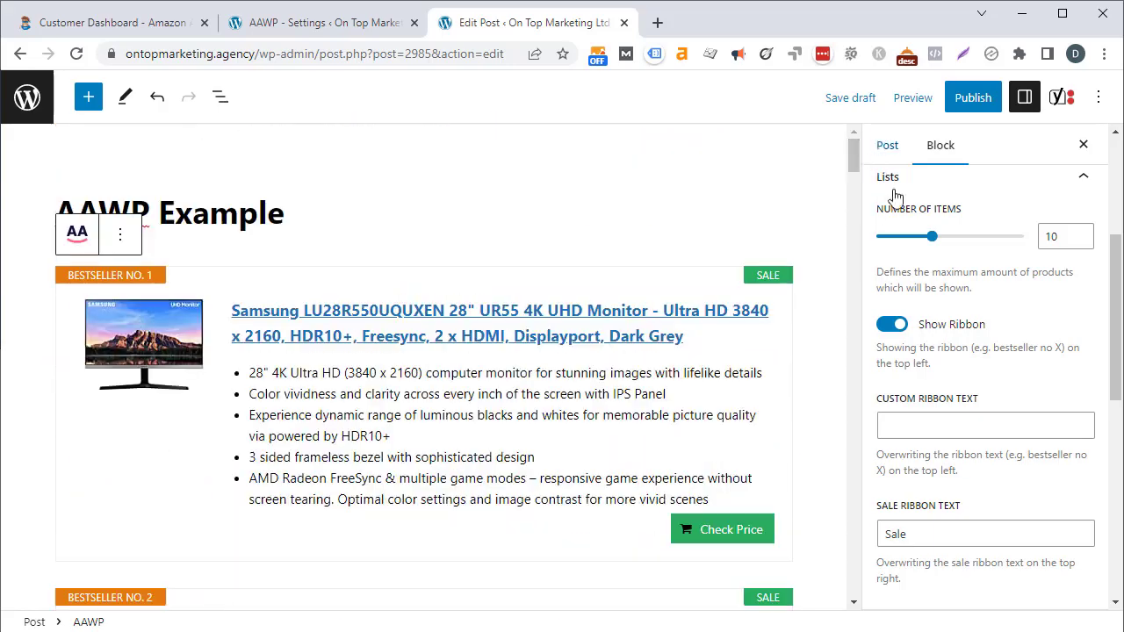
pyautogui.moveTo(935, 241)
pyautogui.mouseDown()
pyautogui.moveTo(890, 244)
pyautogui.moveTo(921, 245)
pyautogui.mouseUp()
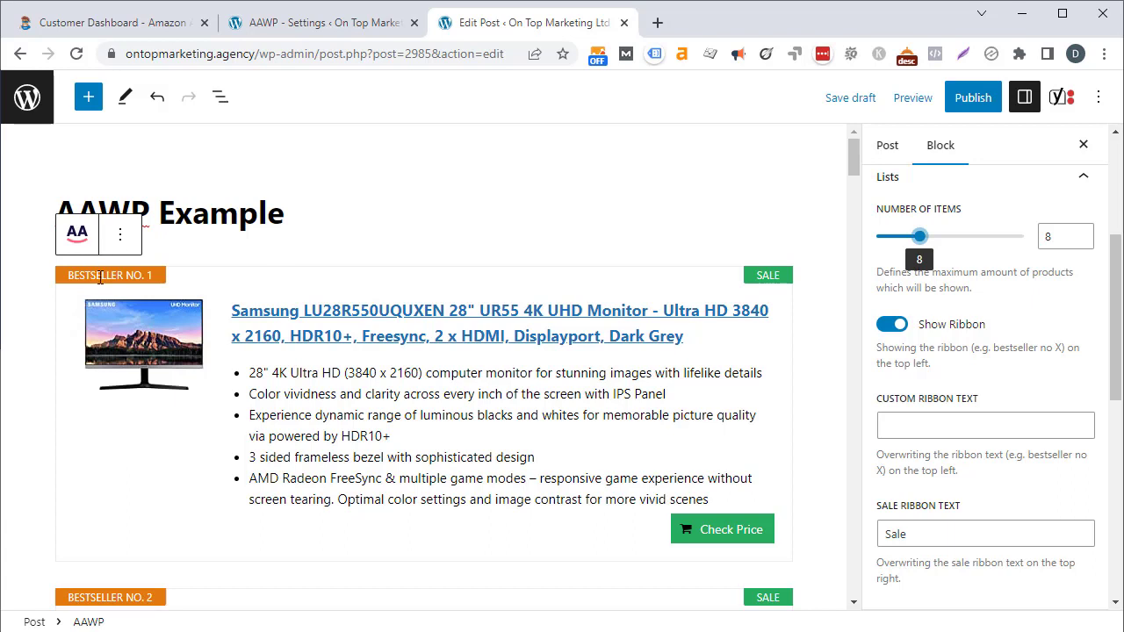
# Set the bestseller list's custom ribbon text to "# %NUMBER%".
pyautogui.click(949, 424)
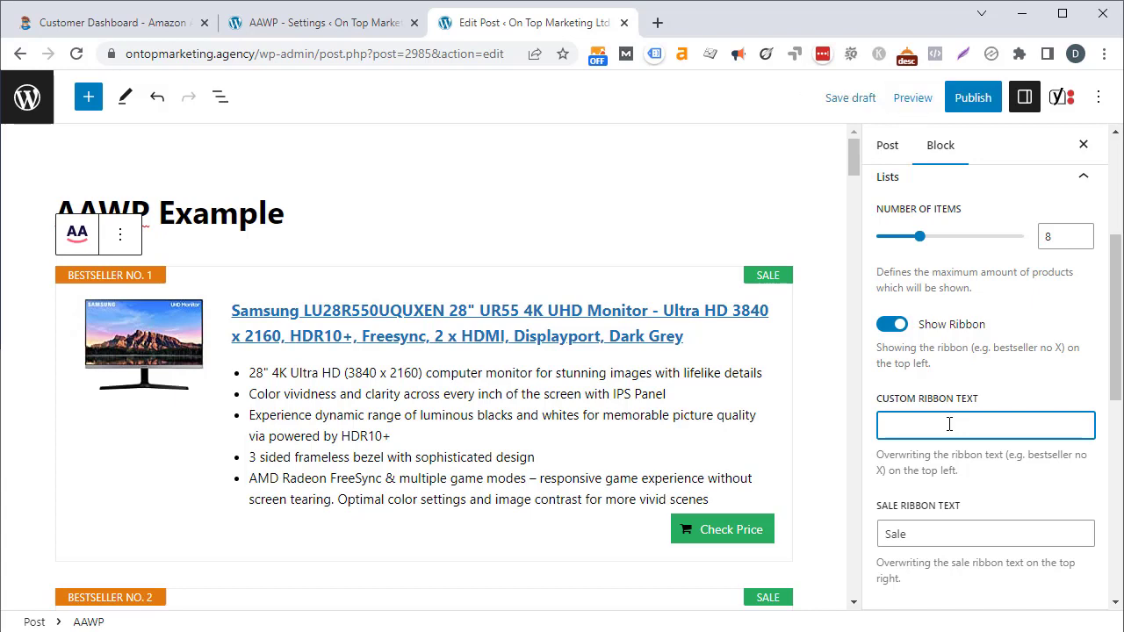
pyautogui.write('# %NUMBER')
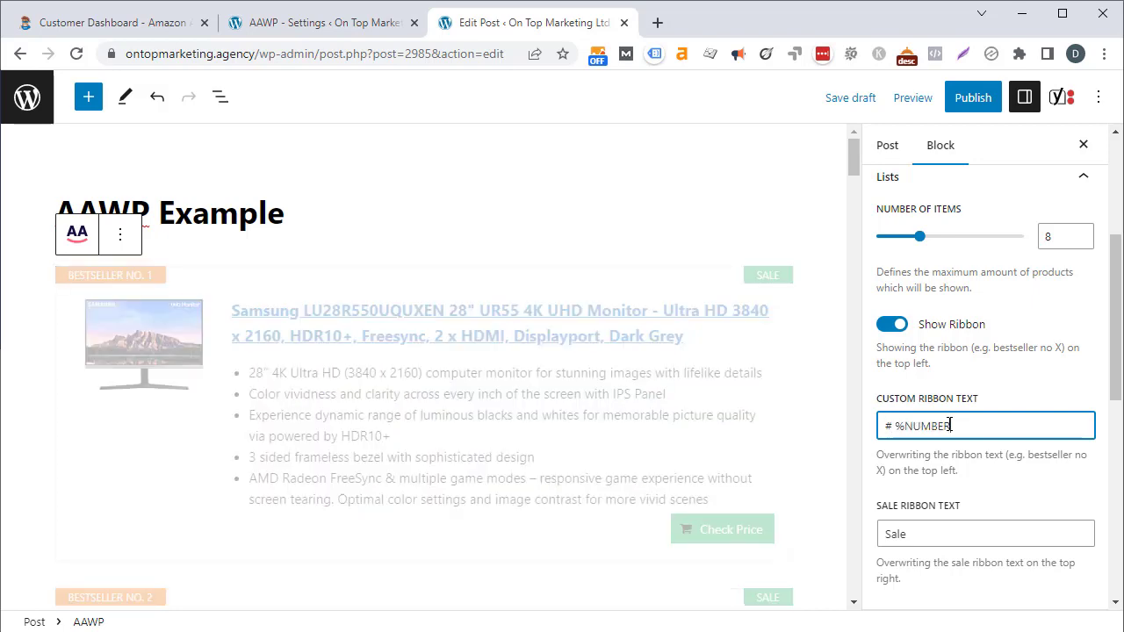
pyautogui.write('%')
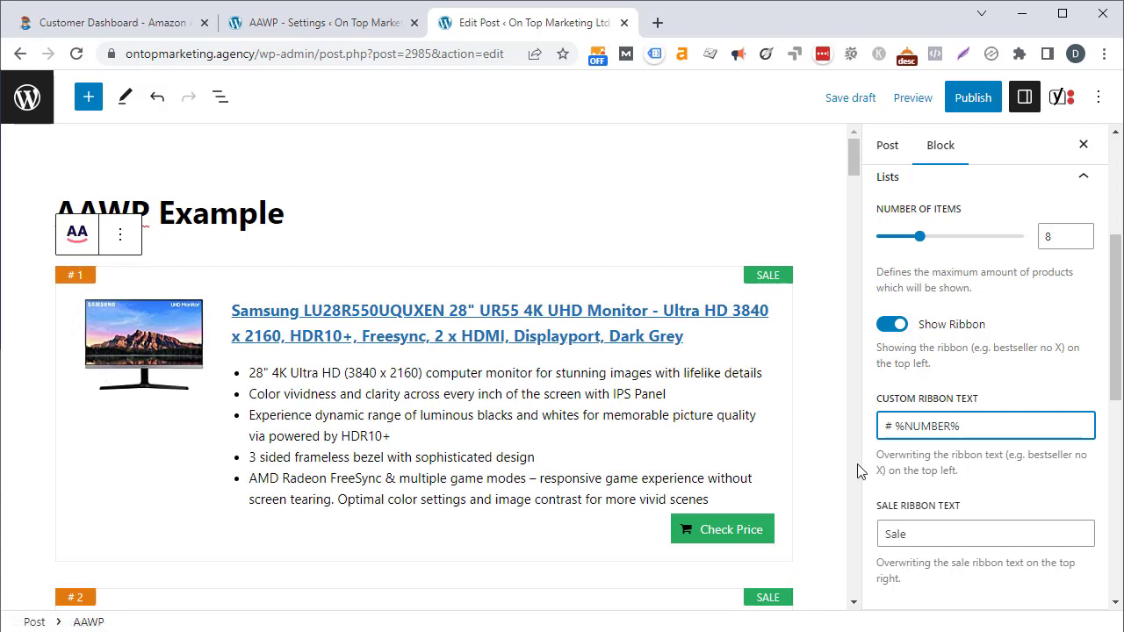
# Try the sale ribbon text "Deal %NUMBER%", reusing the number placeholder from the custom ribbon text.
pyautogui.click(1121, 385)
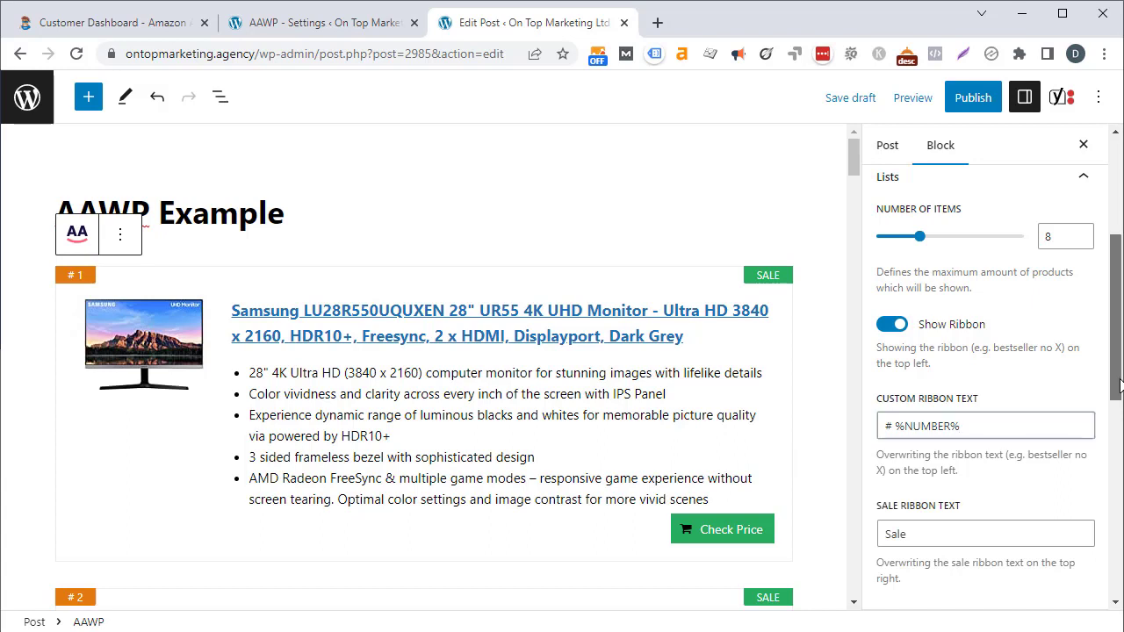
pyautogui.moveTo(1121, 385); pyautogui.dragTo(1120, 407)
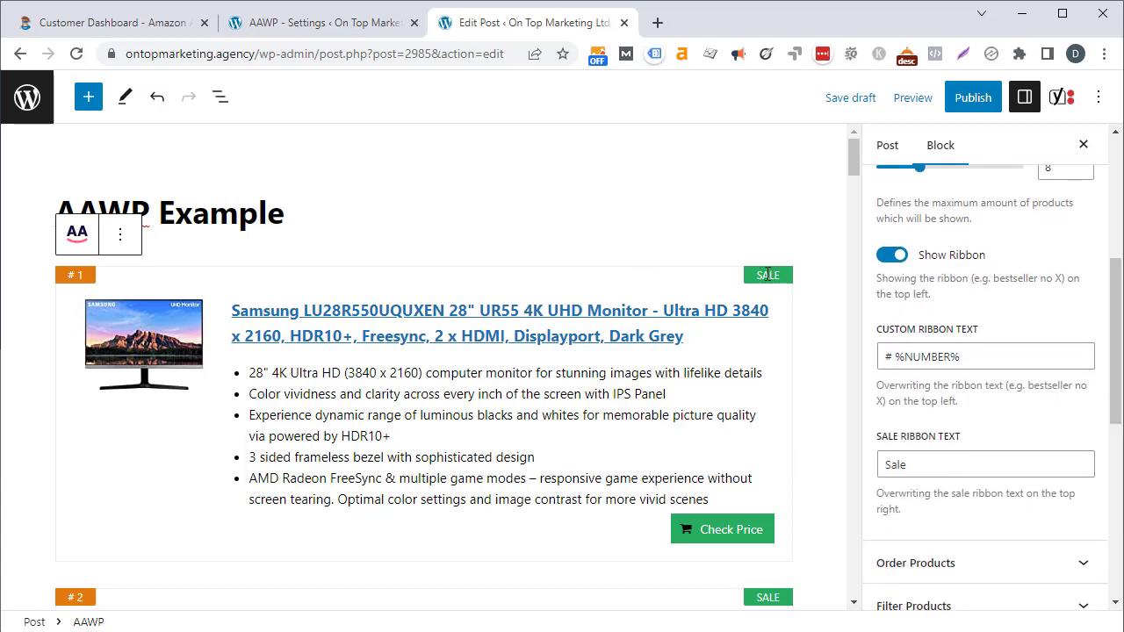
pyautogui.moveTo(984, 362); pyautogui.dragTo(896, 362)
pyautogui.hotkey('ctrl', 'c')
pyautogui.click(940, 467)
pyautogui.hotkey('ctrl', 'v')
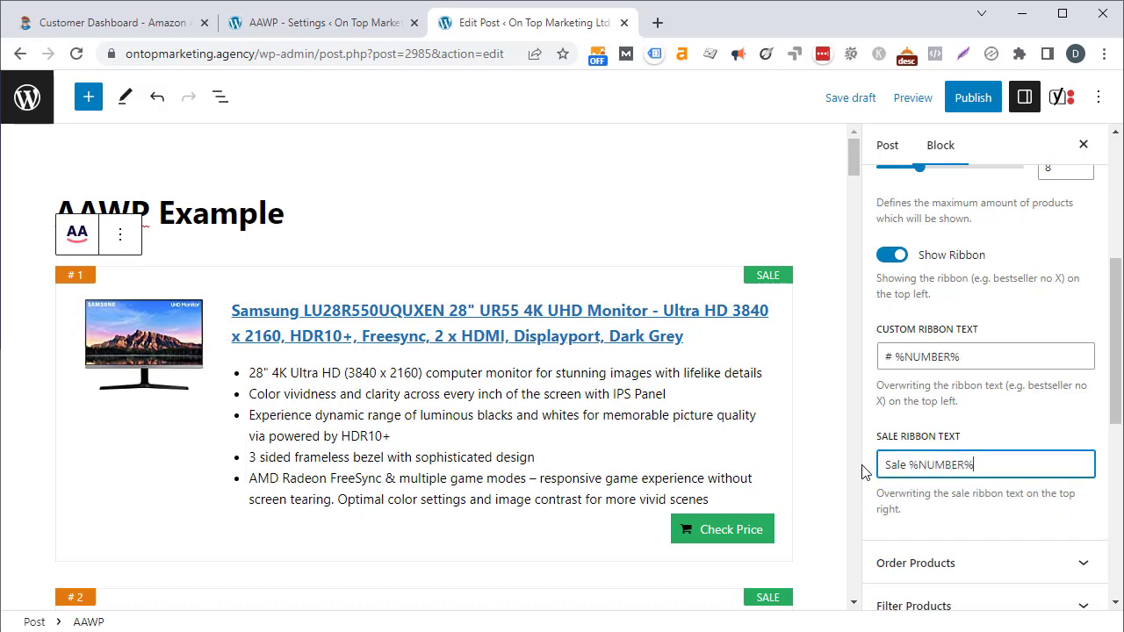
pyautogui.moveTo(906, 466); pyautogui.dragTo(886, 466)
pyautogui.write('D')
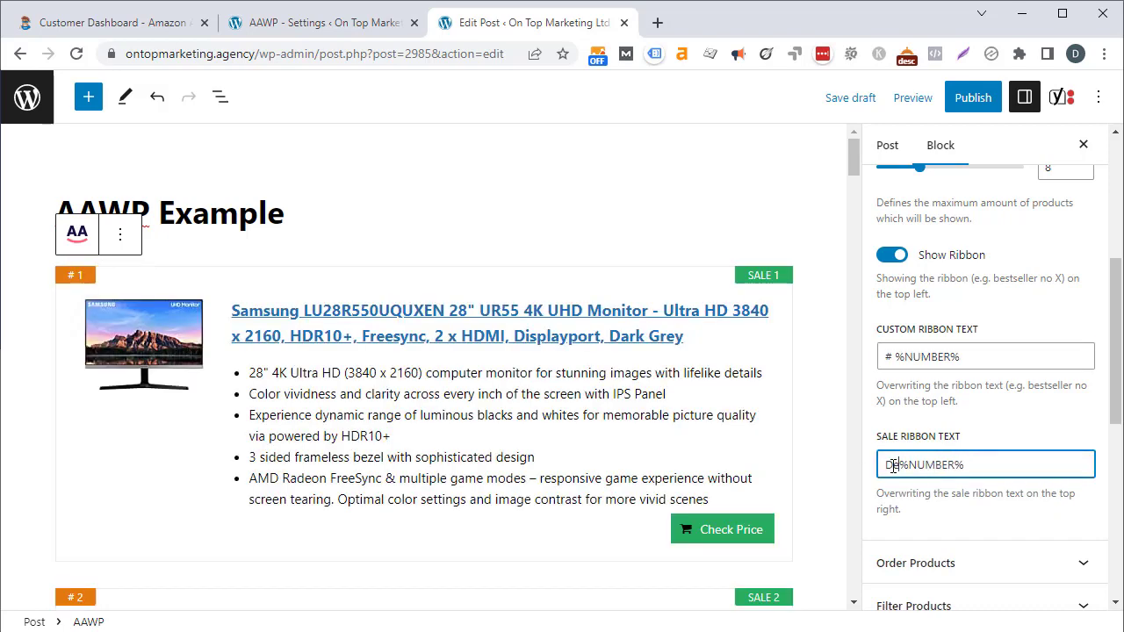
pyautogui.write('eal')
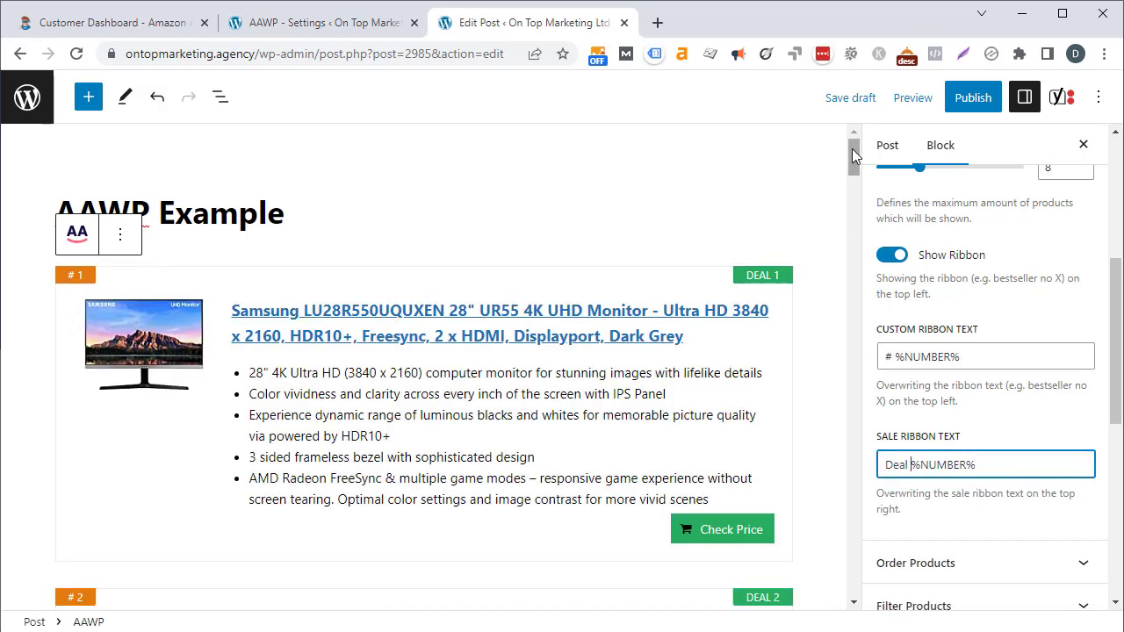
pyautogui.moveTo(855, 156)
pyautogui.mouseDown()
pyautogui.moveTo(855, 202)
pyautogui.moveTo(854, 155)
pyautogui.mouseUp()
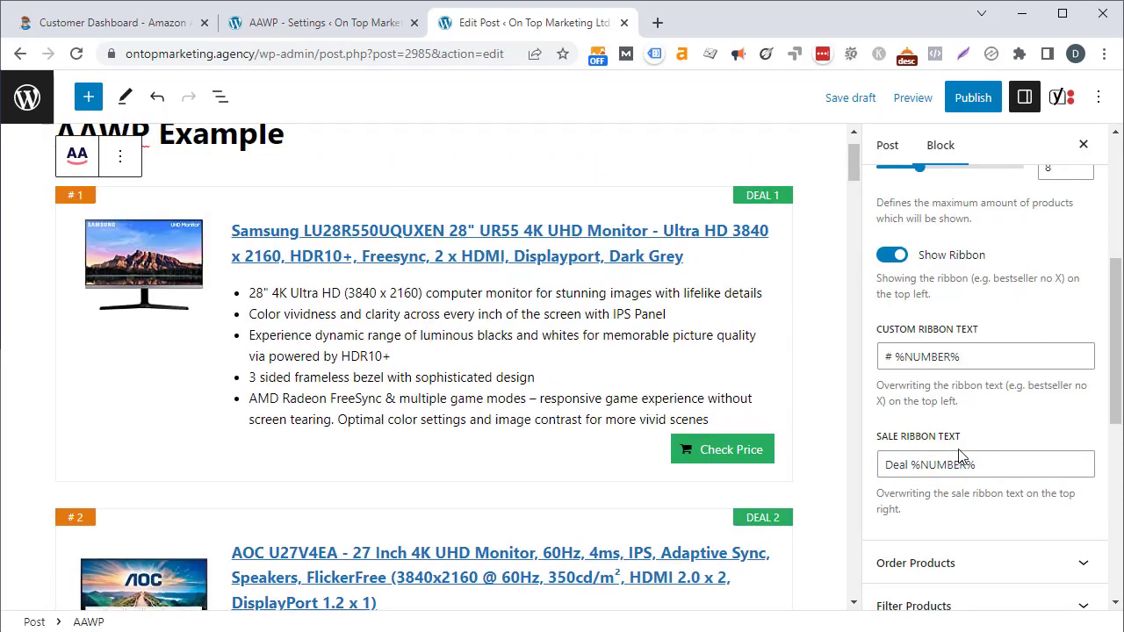
# Restore the sale ribbon text to "Sale".
pyautogui.click(986, 464)
pyautogui.tripleClick(988, 464)
pyautogui.write('Sale')
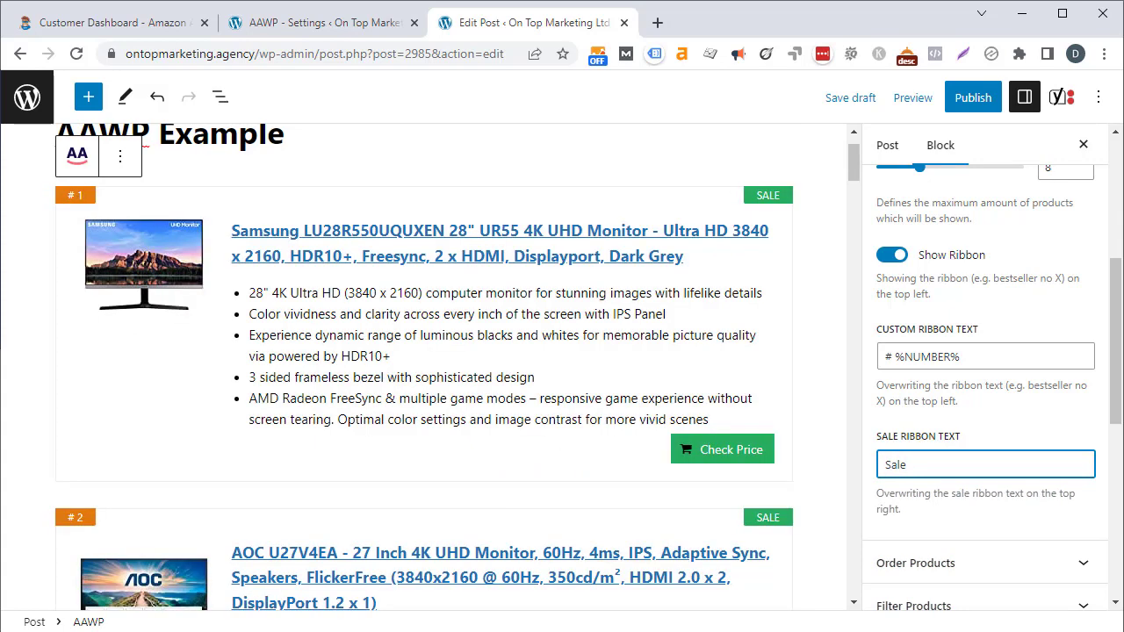
# Review the product ordering criteria available for the bestseller list without applying one.
pyautogui.scroll(-3, 1071, 352)
pyautogui.click(1070, 290)
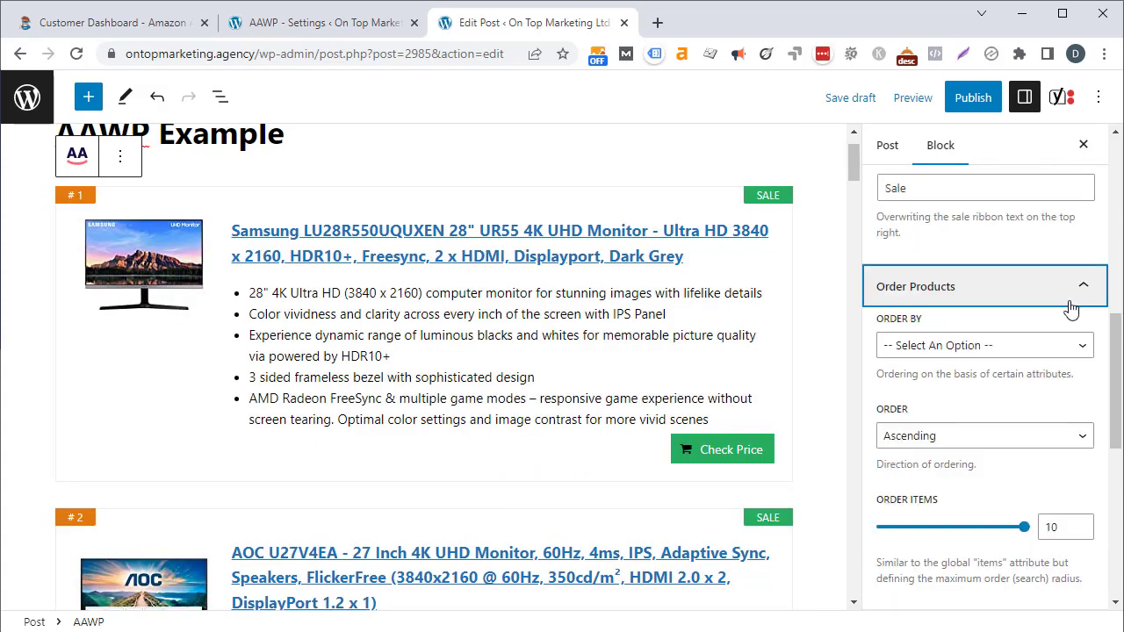
pyautogui.click(1061, 346)
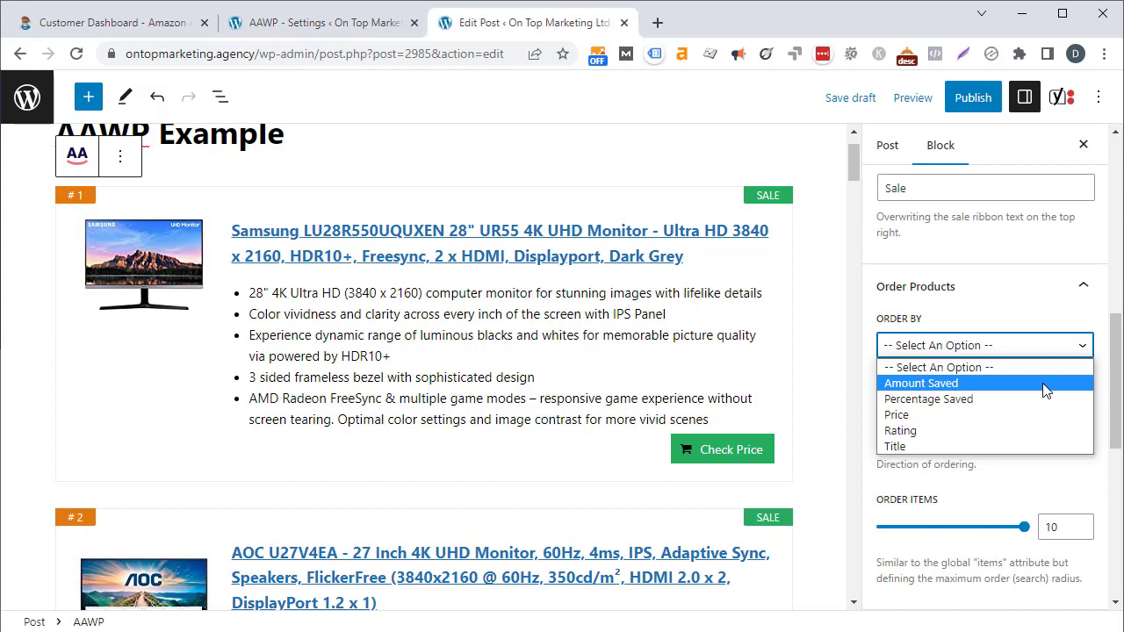
pyautogui.click(1119, 383)
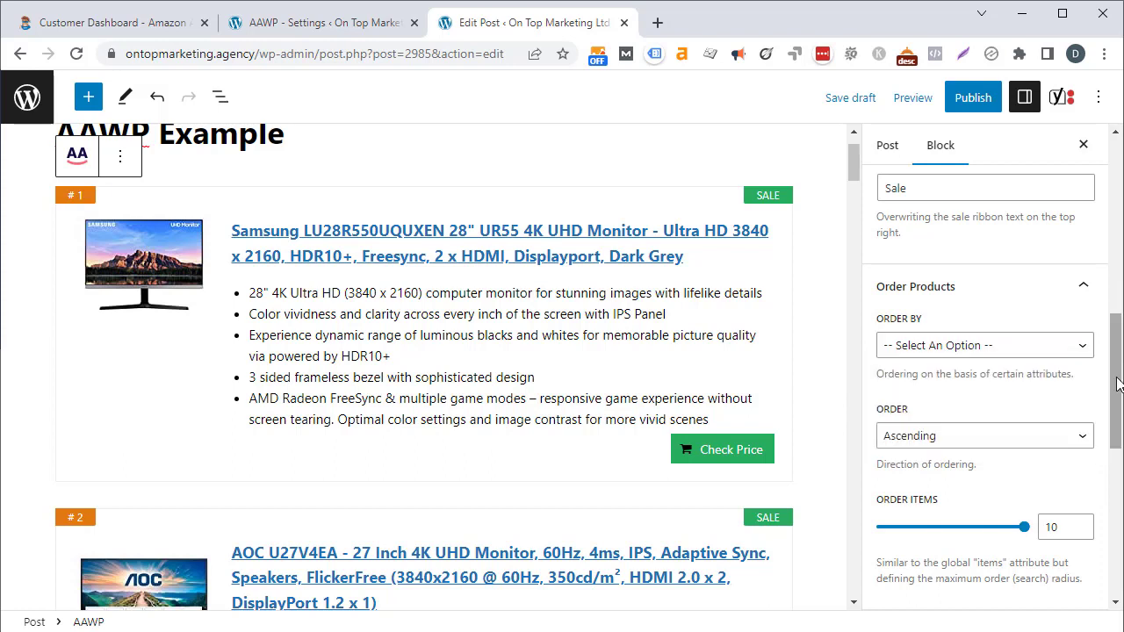
# Try filtering the bestseller list's products by title with the term "samsung".
pyautogui.scroll(-5, 1119, 383)
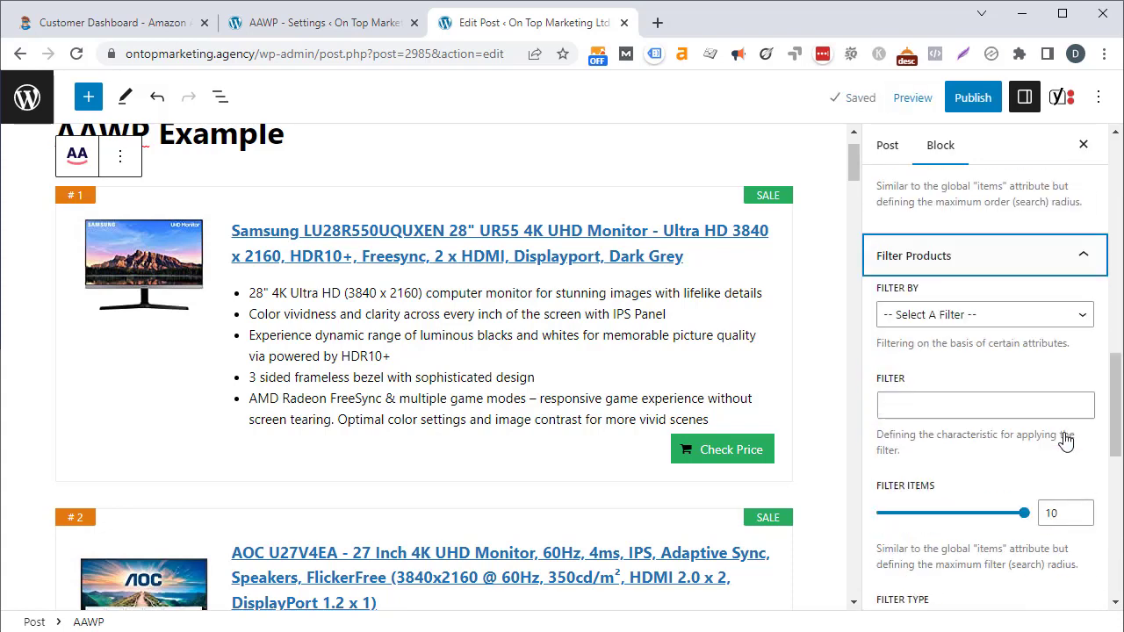
pyautogui.click(1024, 220)
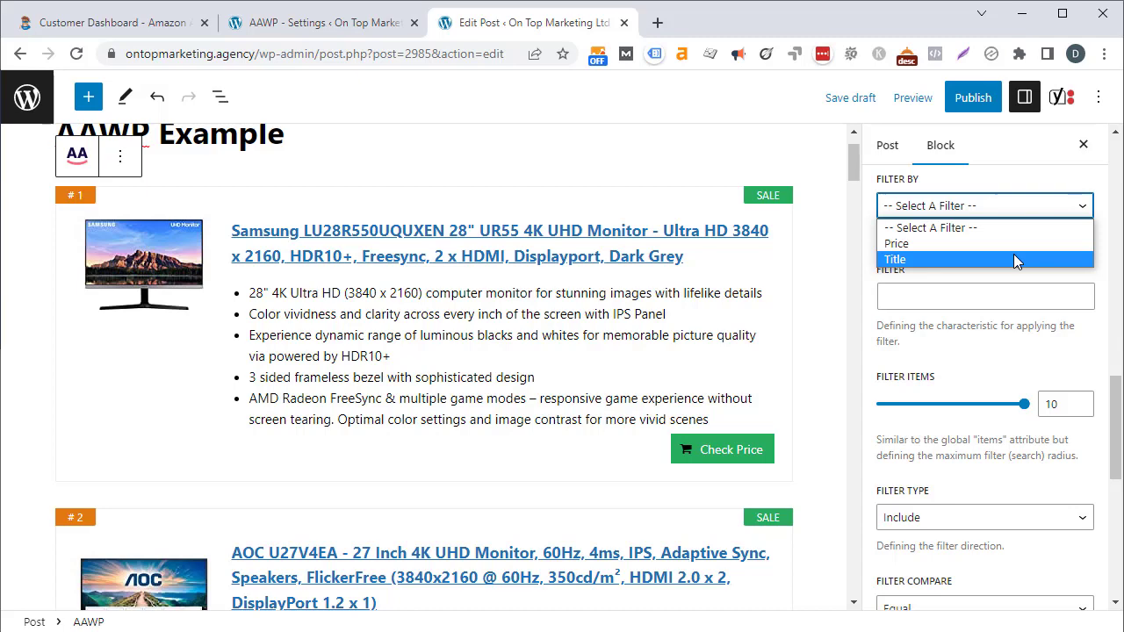
pyautogui.click(1017, 261)
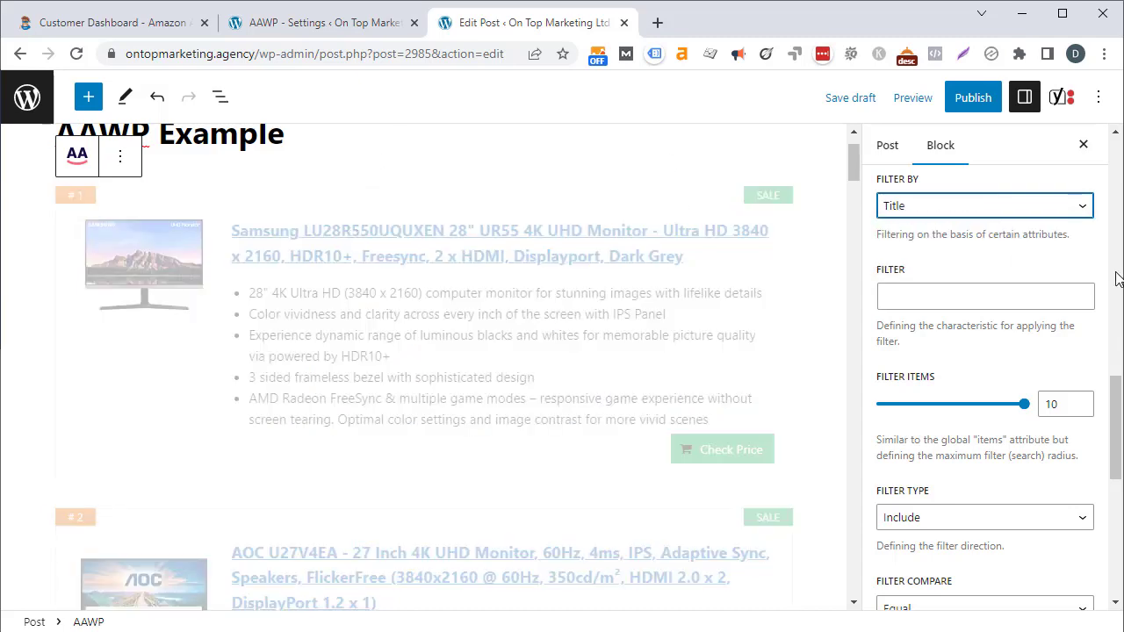
pyautogui.click(1045, 290)
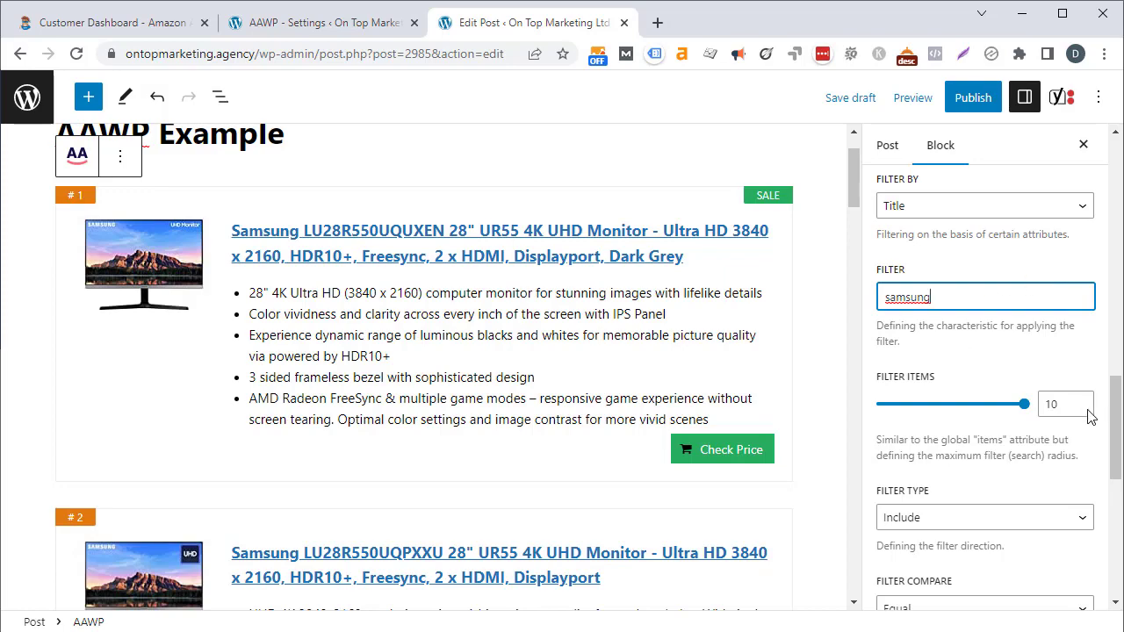
pyautogui.scroll(-1, 967, 472)
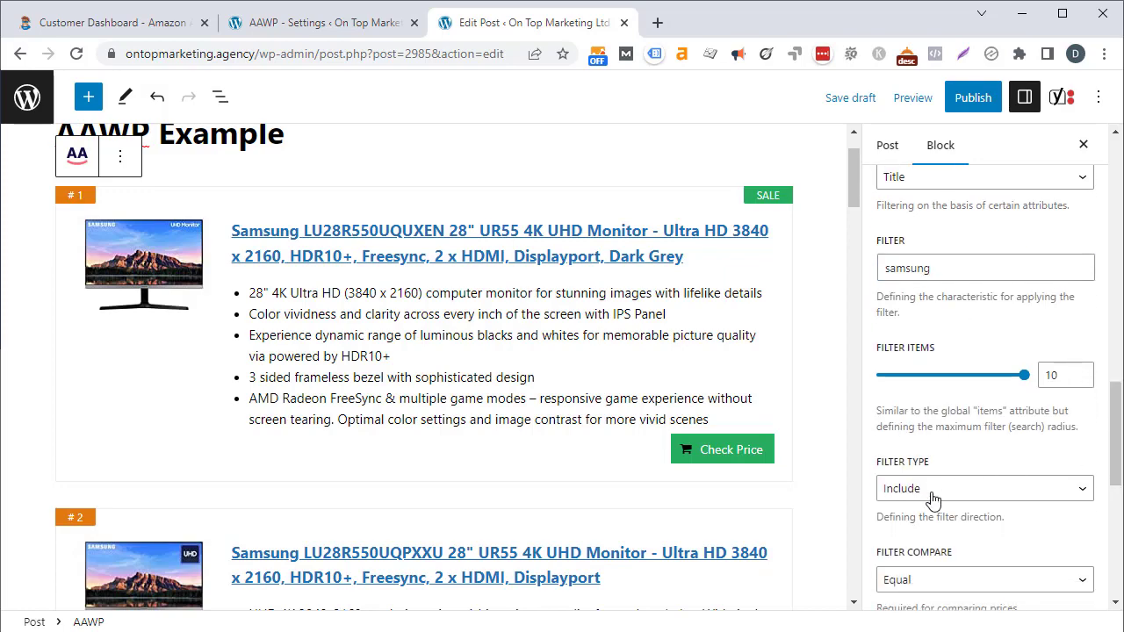
pyautogui.moveTo(854, 180); pyautogui.dragTo(887, 173)
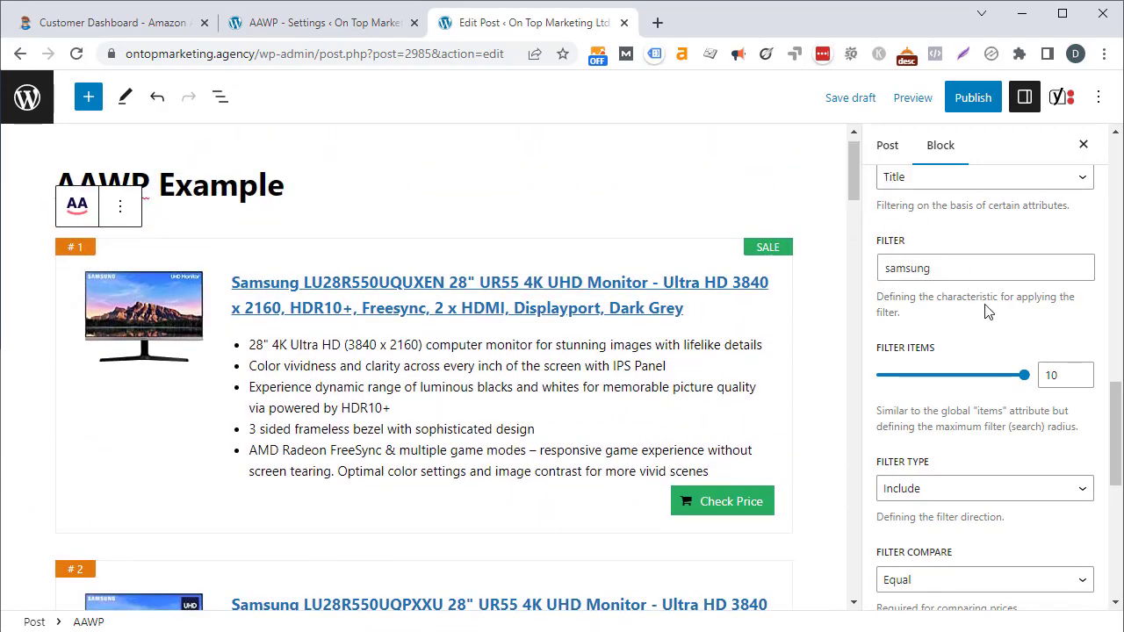
# Replace the title filter with a price filter of 150, using the comparison option More.
pyautogui.doubleClick(977, 270)
pyautogui.press('BackSpace')
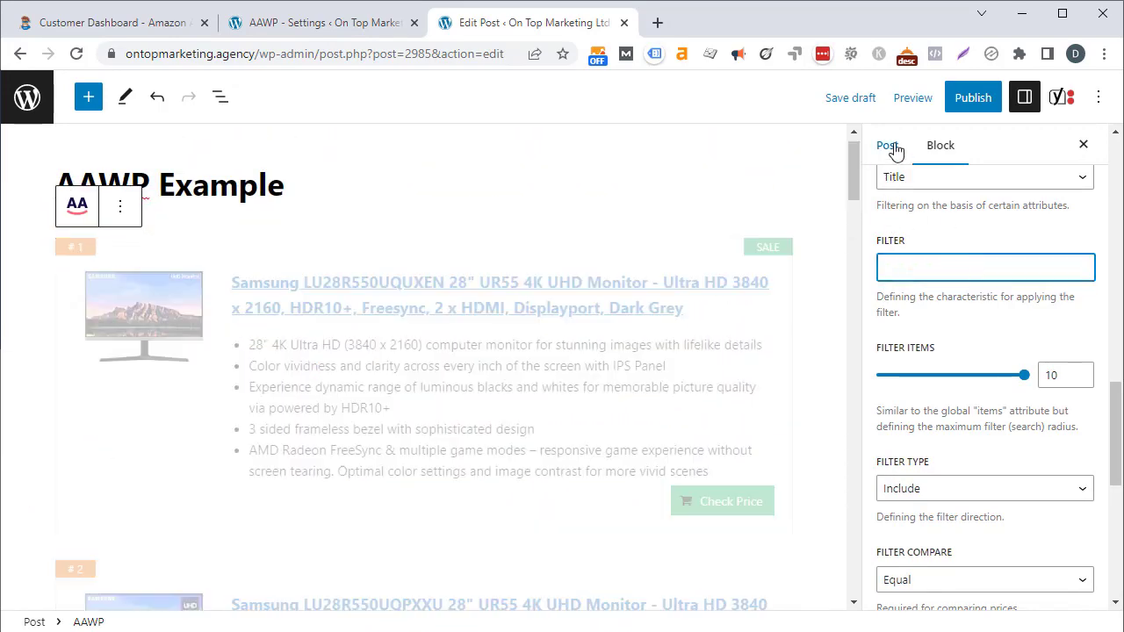
pyautogui.click(927, 178)
pyautogui.click(898, 215)
pyautogui.click(941, 268)
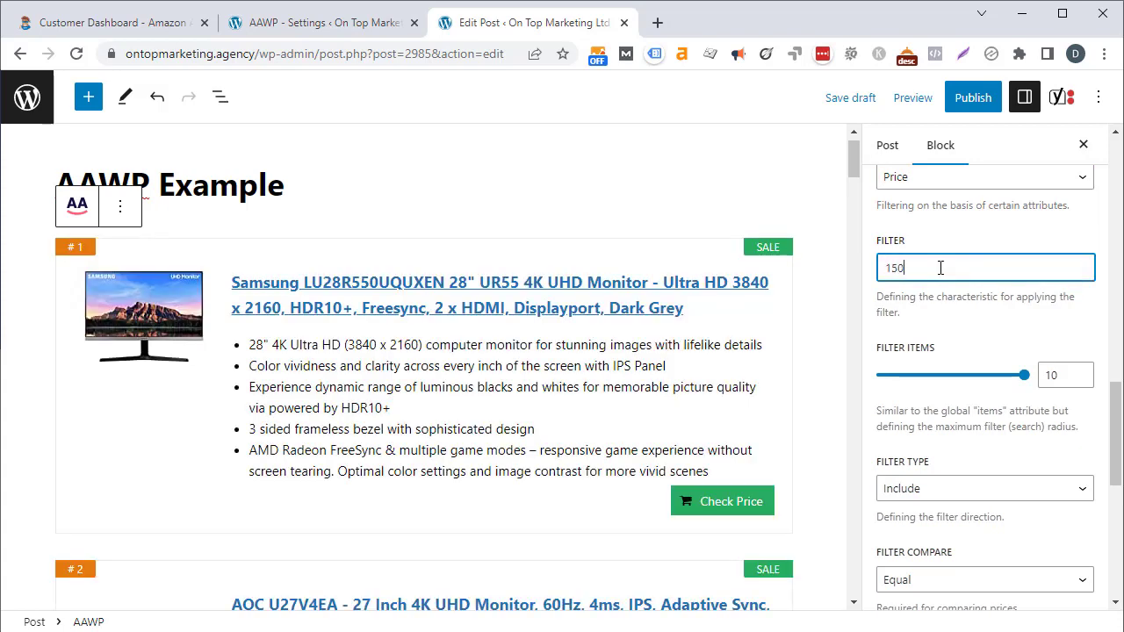
pyautogui.write('150')
pyautogui.moveTo(1109, 447); pyautogui.dragTo(1109, 459)
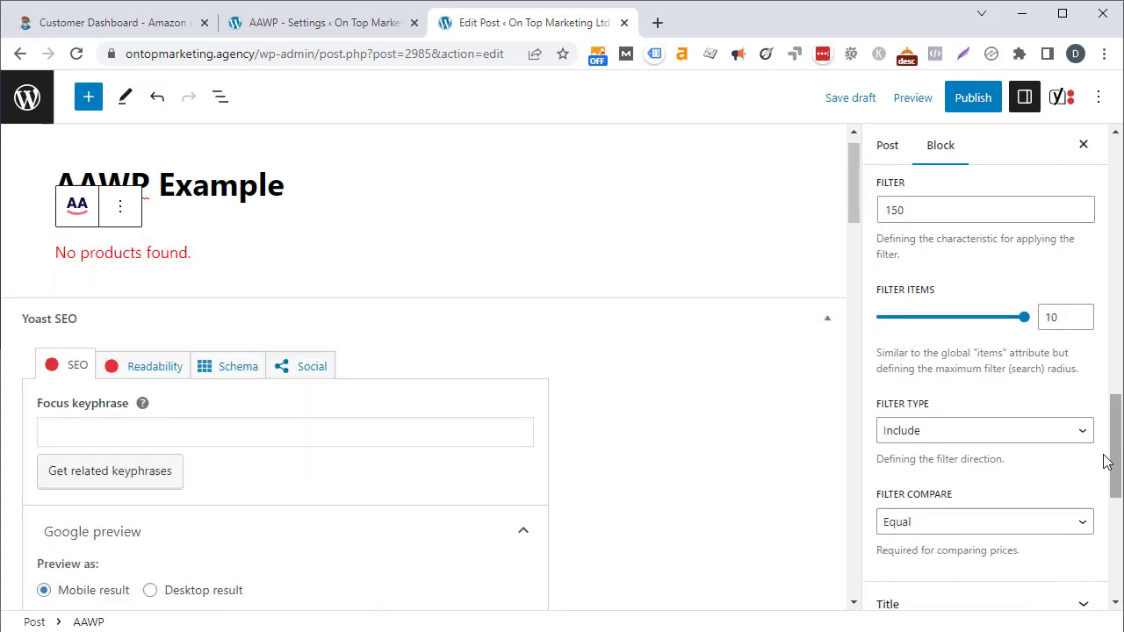
pyautogui.click(963, 528)
pyautogui.click(959, 576)
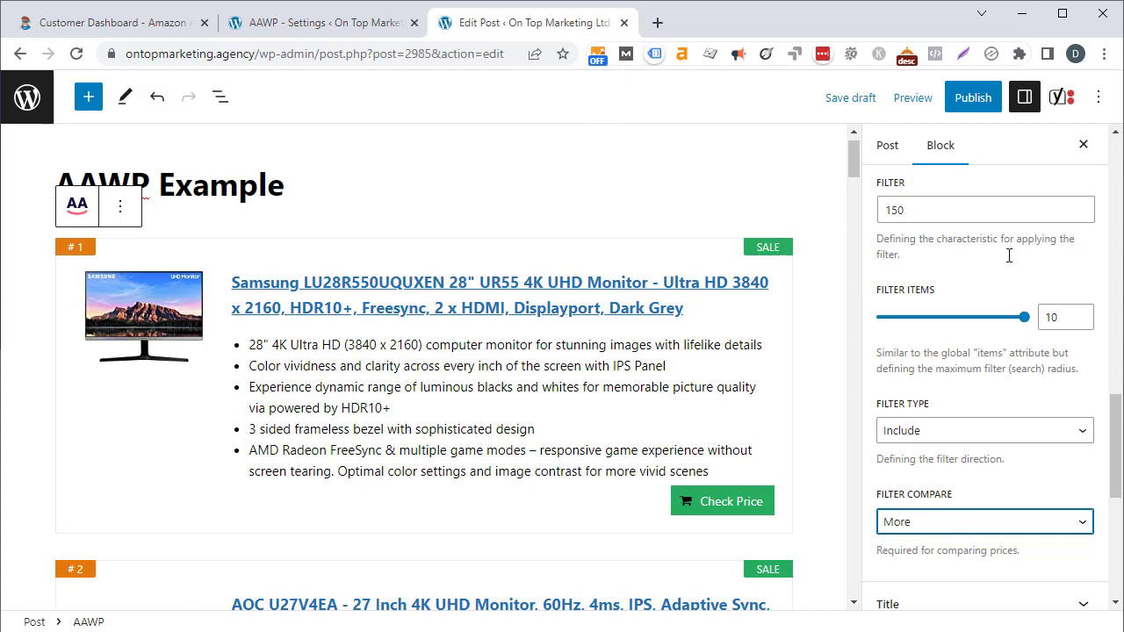
# Look through the filtered products, then limit the bestseller list's product title length to 50 characters.
pyautogui.scroll(-1, 813, 370)
pyautogui.scroll(-12, 812, 370)
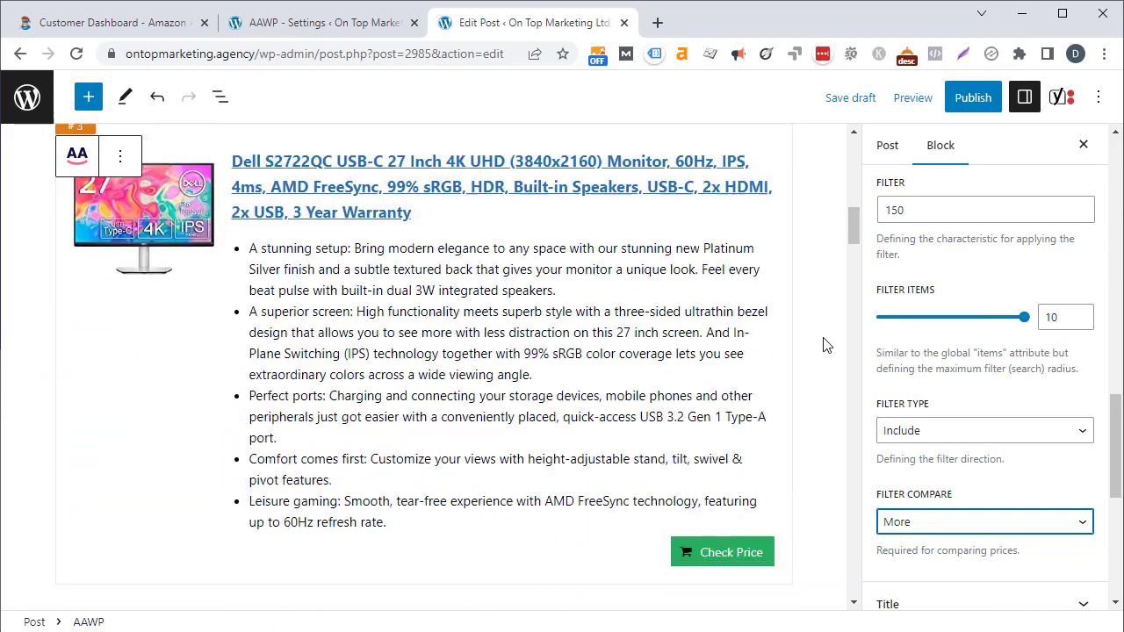
pyautogui.scroll(-8, 826, 345)
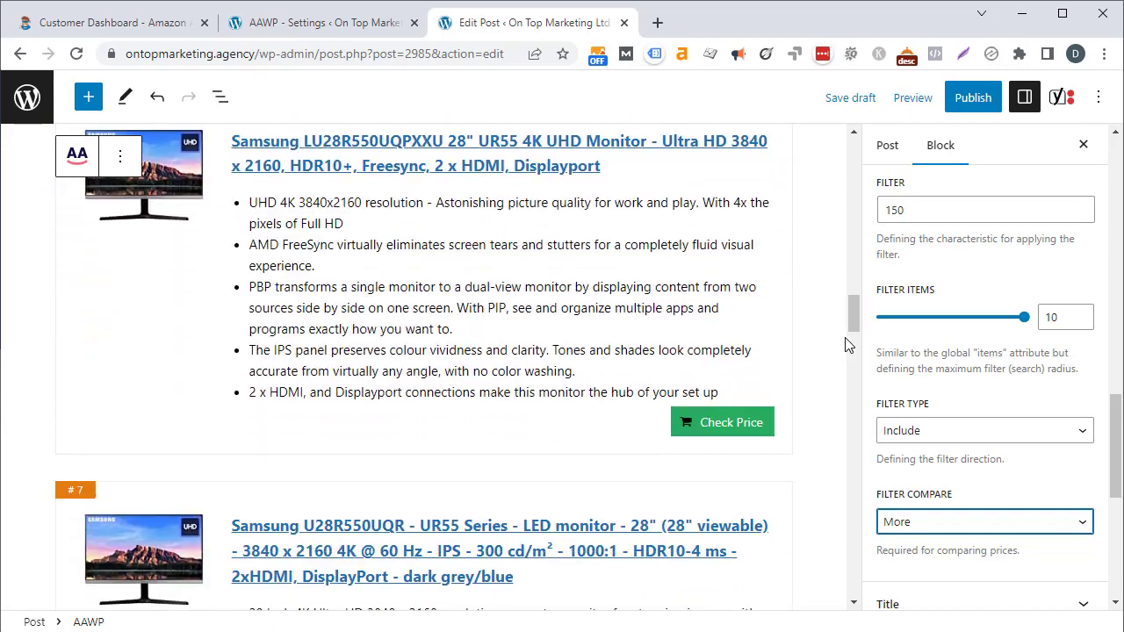
pyautogui.scroll(-1, 1078, 432)
pyautogui.scroll(-2, 1116, 439)
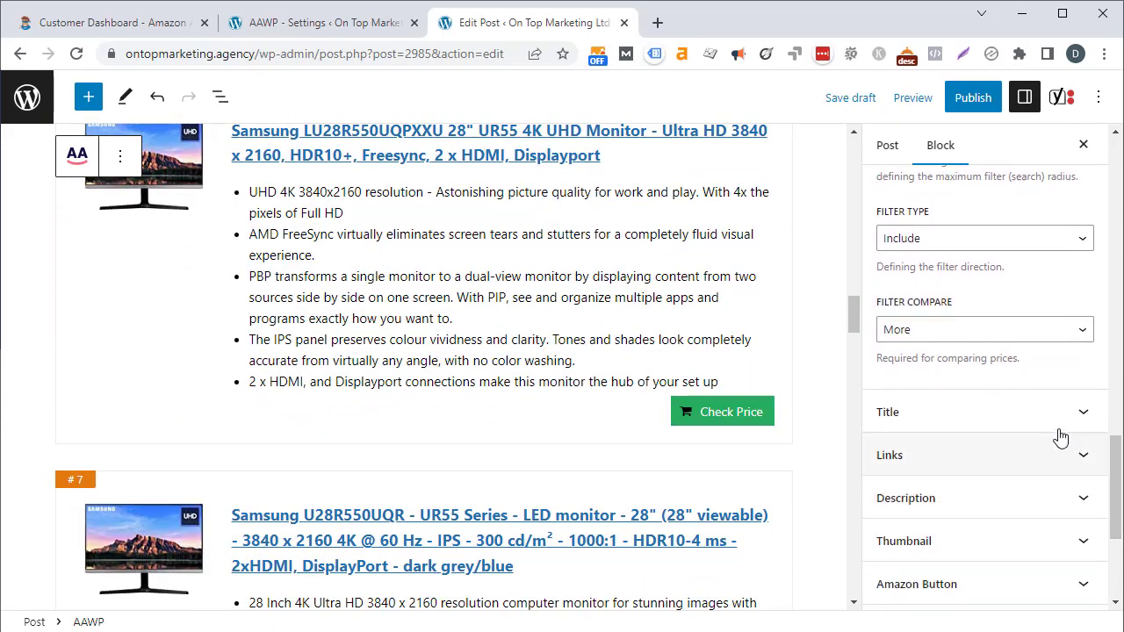
pyautogui.click(1051, 426)
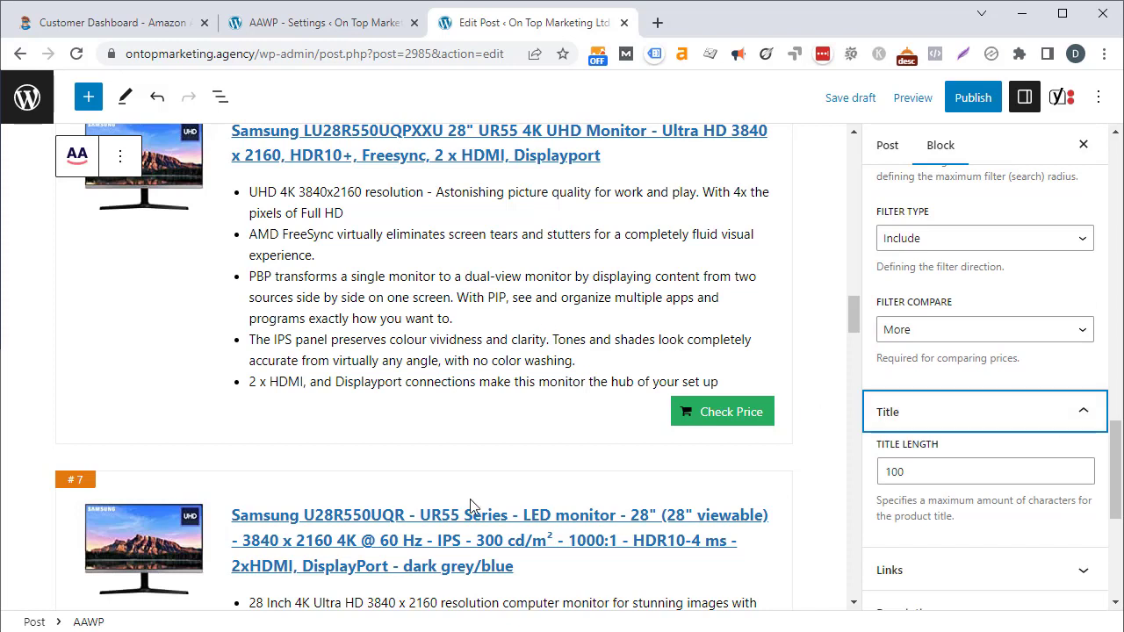
pyautogui.scroll(-2, 856, 327)
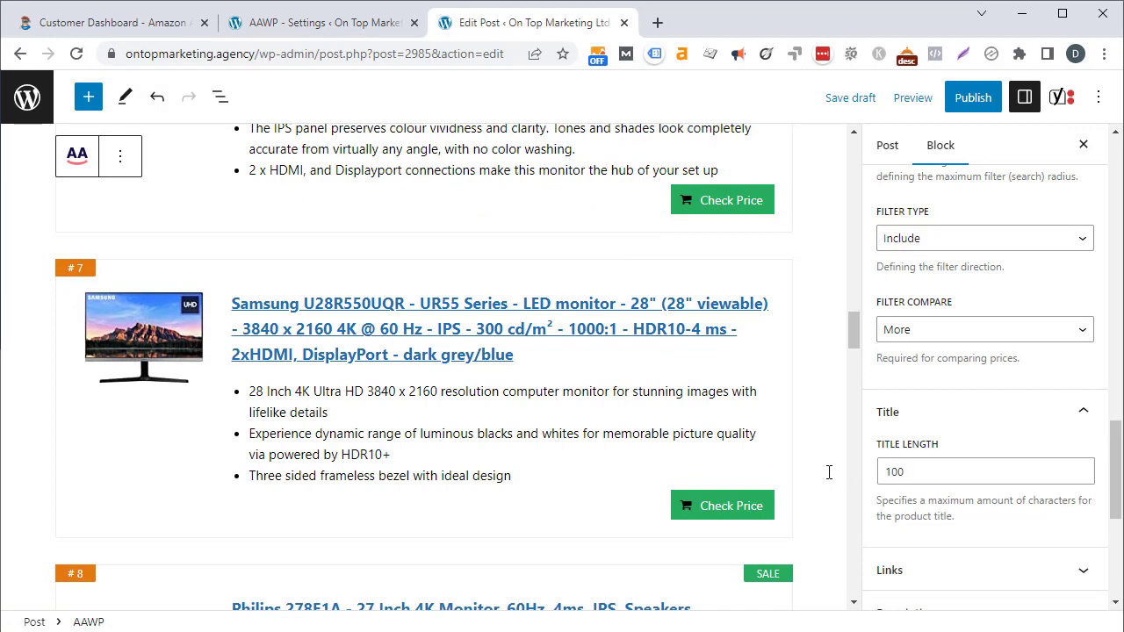
pyautogui.click(940, 471)
pyautogui.doubleClick(940, 471)
pyautogui.write('50')
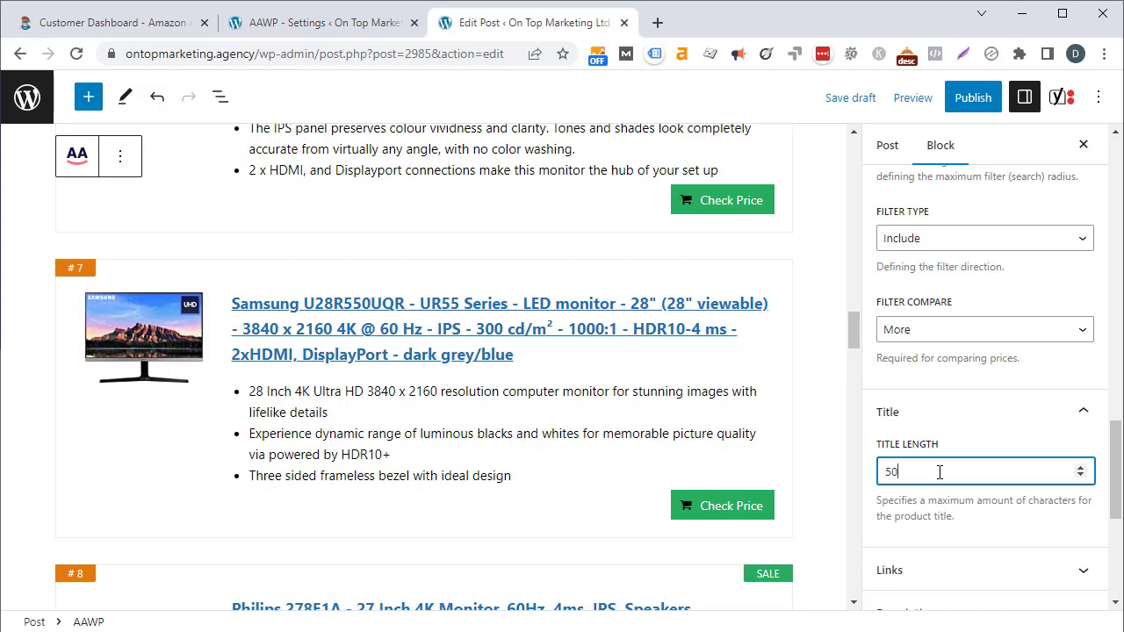
pyautogui.hotkey('ctrl', 's')
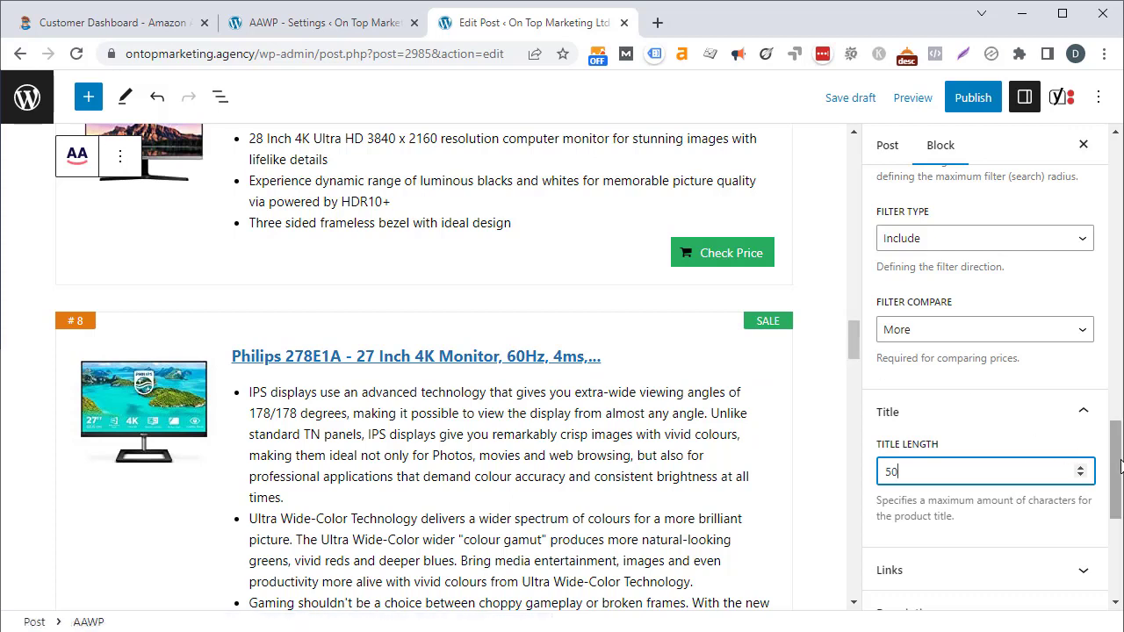
# Review the link types available for the bestseller list and keep Basic selected.
pyautogui.moveTo(1117, 466); pyautogui.dragTo(1120, 479)
pyautogui.scroll(-1, 1116, 478)
pyautogui.click(899, 390)
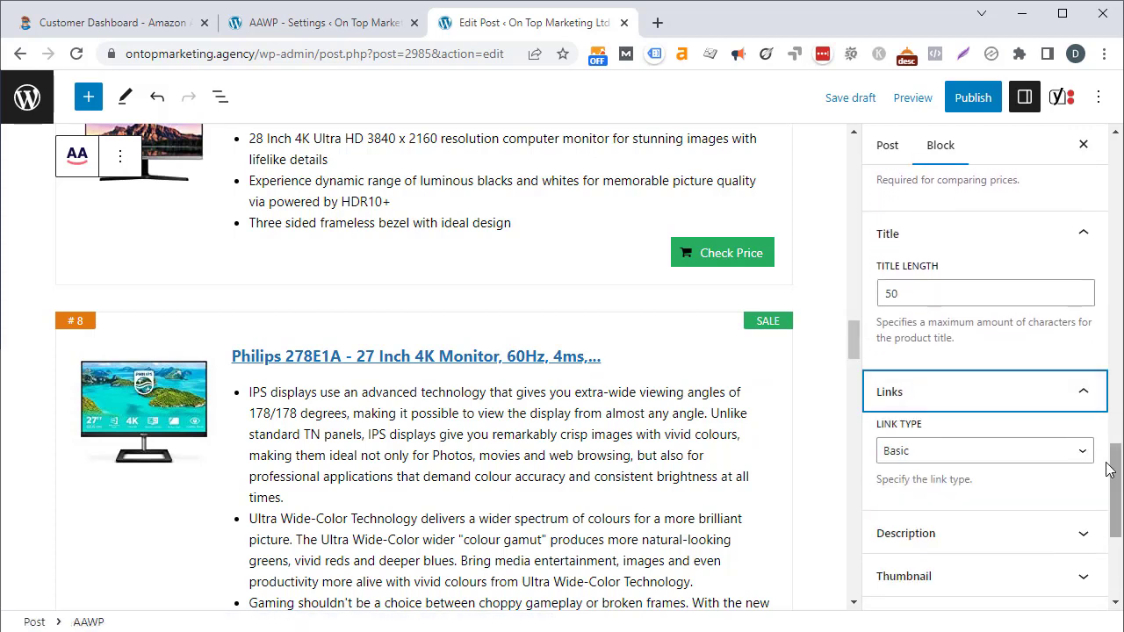
pyautogui.scroll(-1, 1120, 475)
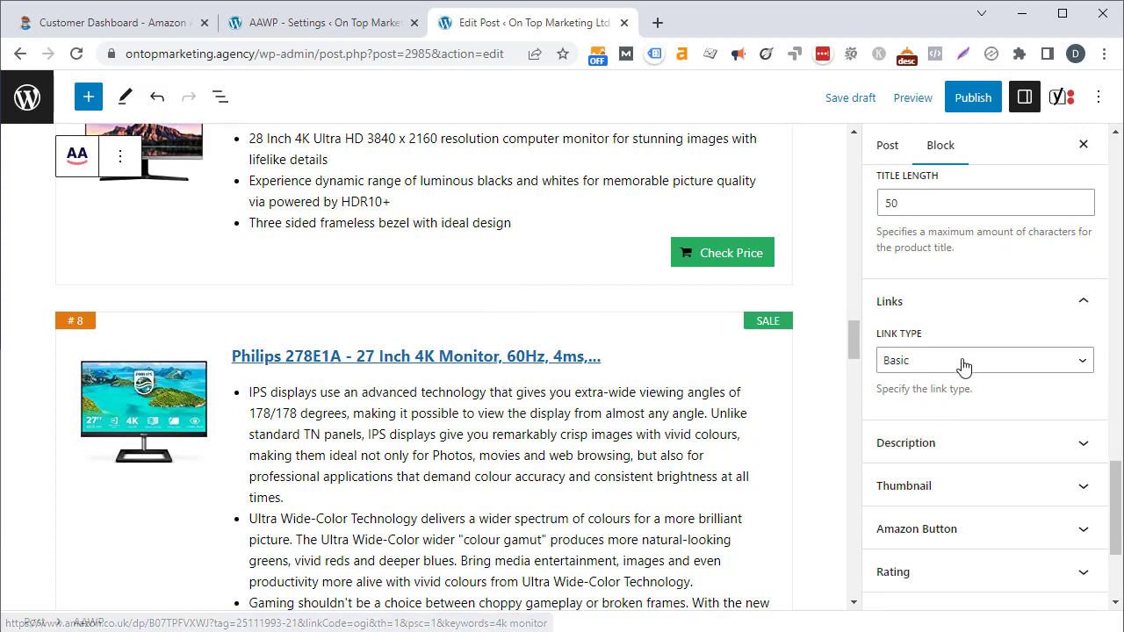
pyautogui.click(893, 363)
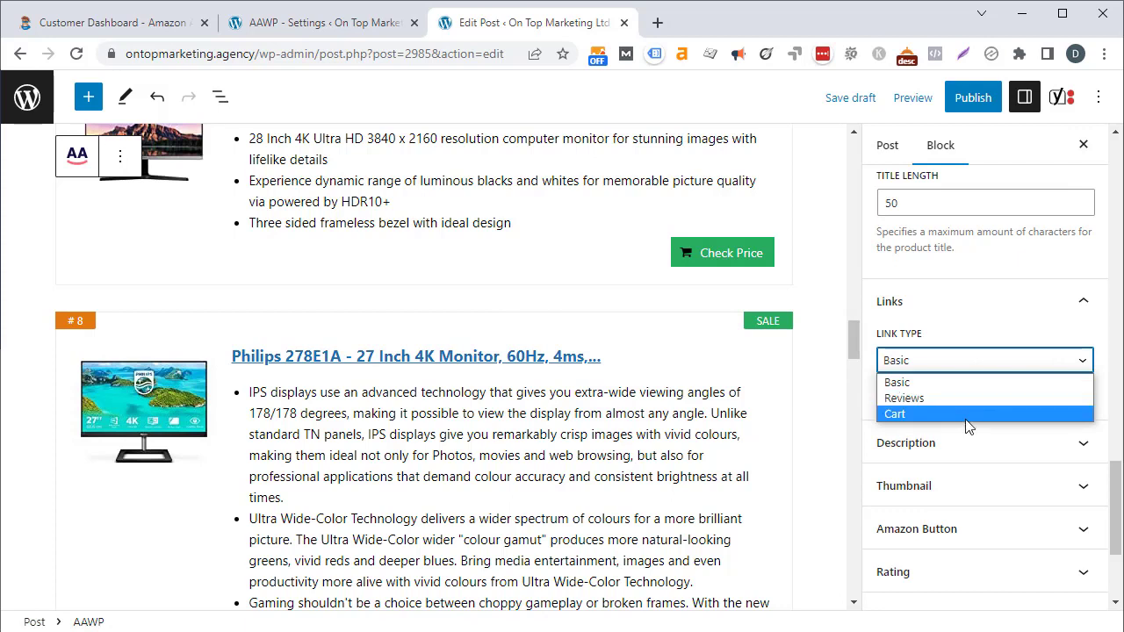
pyautogui.click(1066, 367)
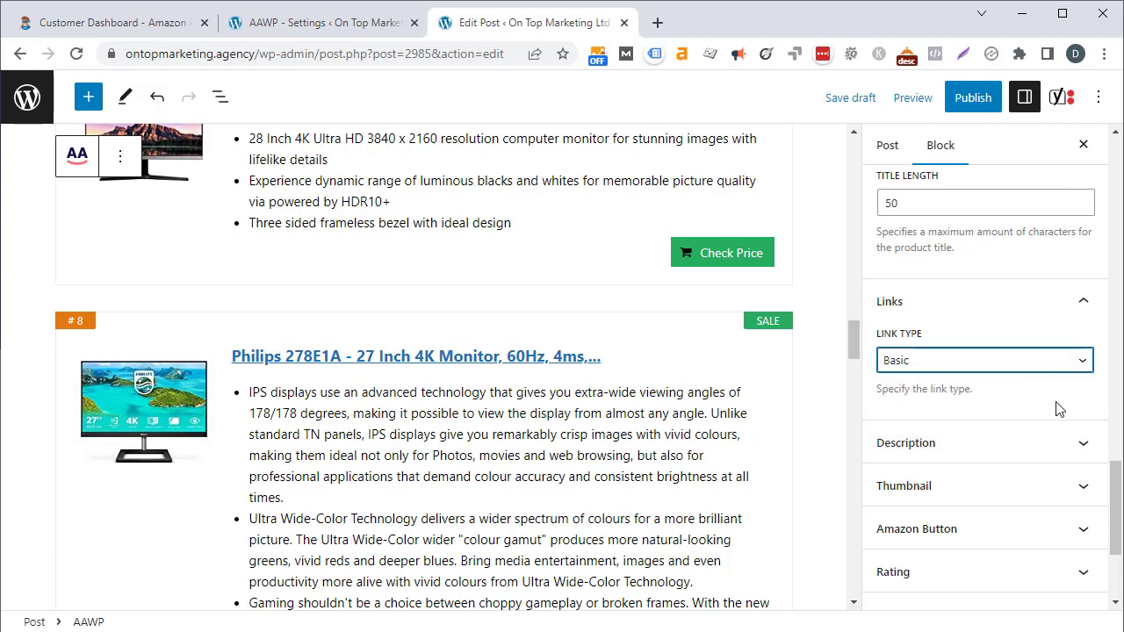
# Limit each product description to 3 list items with a maximum length of 100 characters per item.
pyautogui.scroll(-1, 1054, 431)
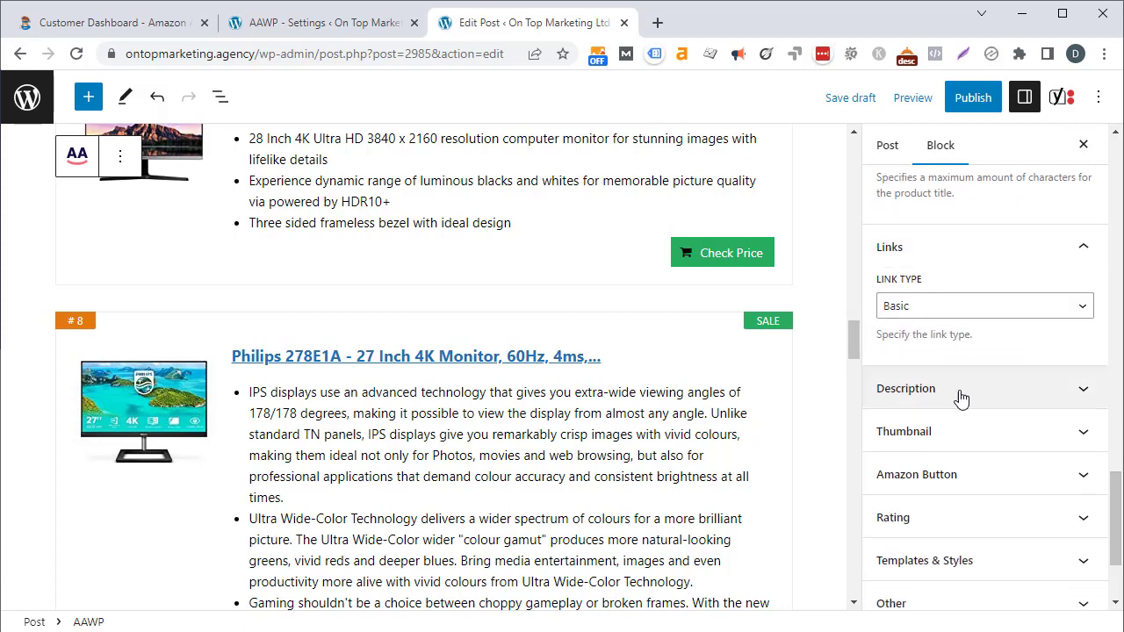
pyautogui.click(969, 395)
pyautogui.moveTo(1112, 466); pyautogui.dragTo(1114, 497)
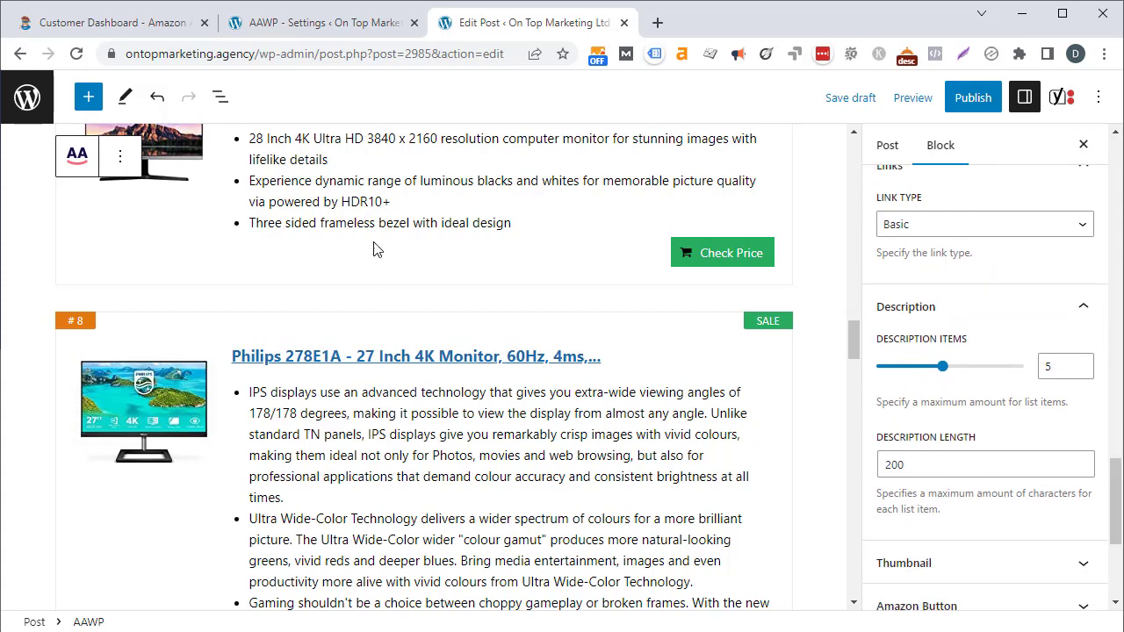
pyautogui.scroll(-4, 851, 358)
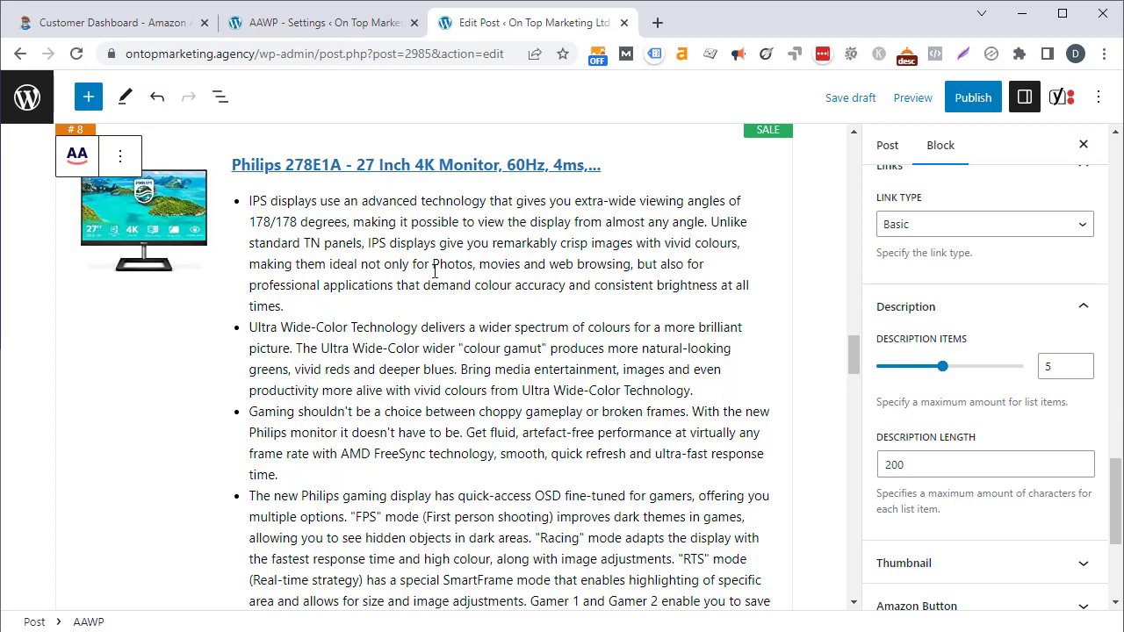
pyautogui.moveTo(942, 366); pyautogui.dragTo(910, 376)
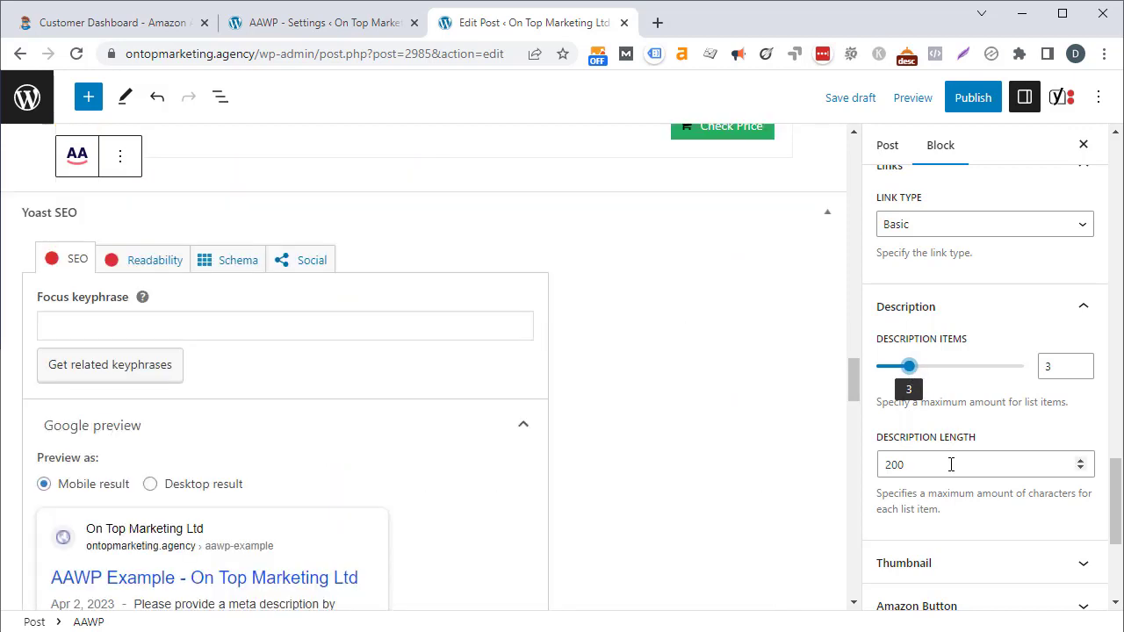
pyautogui.moveTo(952, 465); pyautogui.dragTo(835, 469)
pyautogui.write('1')
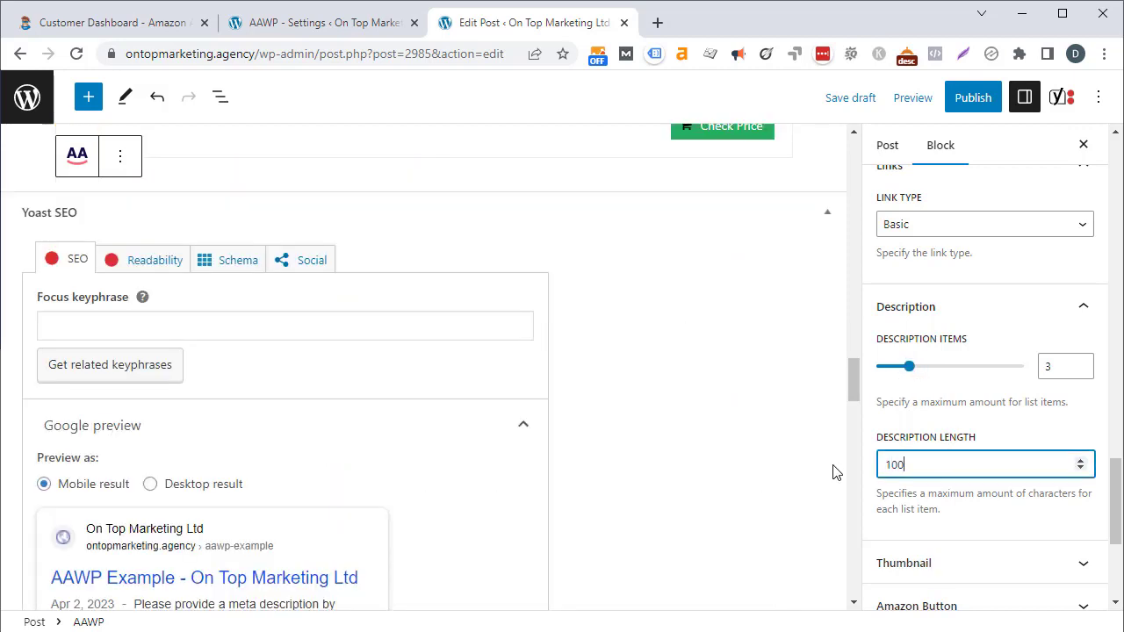
pyautogui.moveTo(846, 393); pyautogui.dragTo(856, 319)
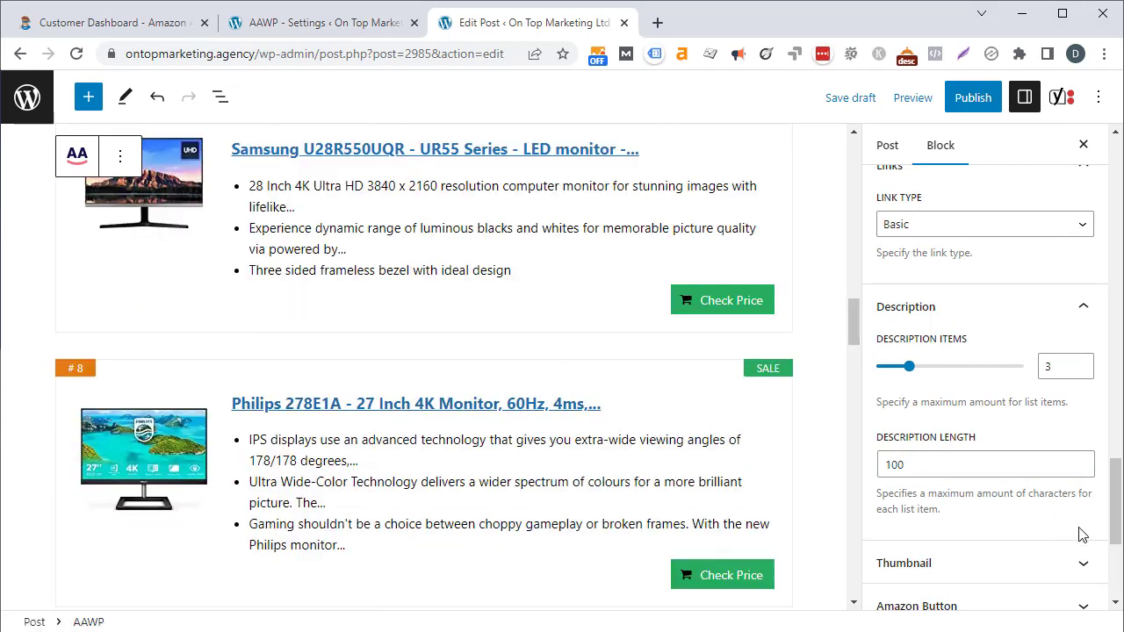
# Review the thumbnail image sizes available for the bestseller list and keep Medium selected.
pyautogui.moveTo(1116, 492); pyautogui.dragTo(1116, 523)
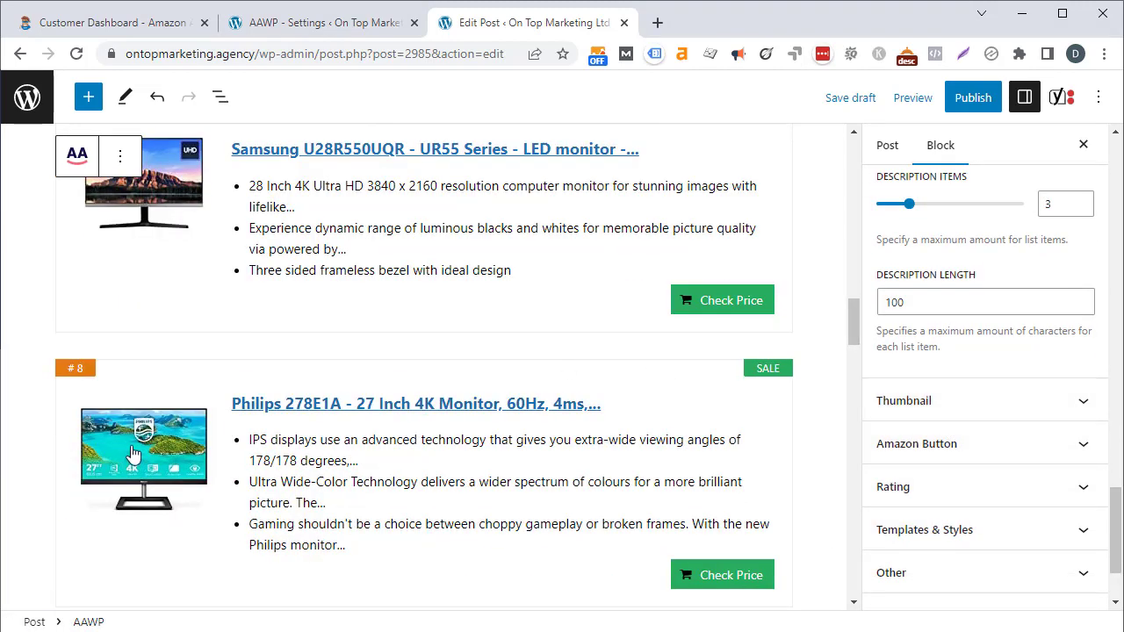
pyautogui.click(964, 400)
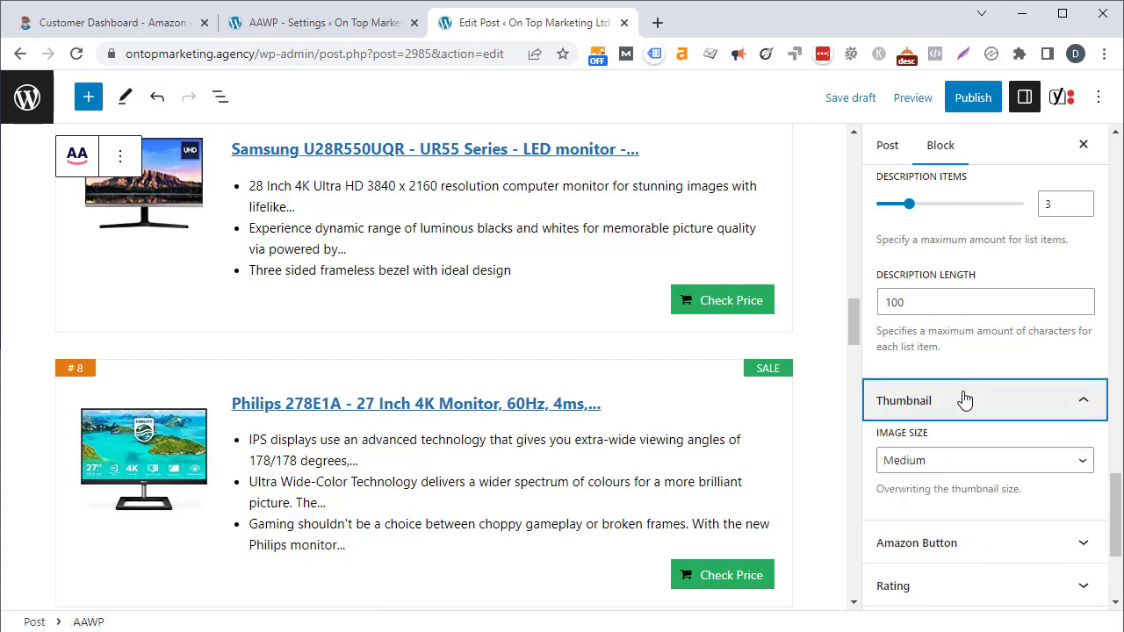
pyautogui.click(963, 463)
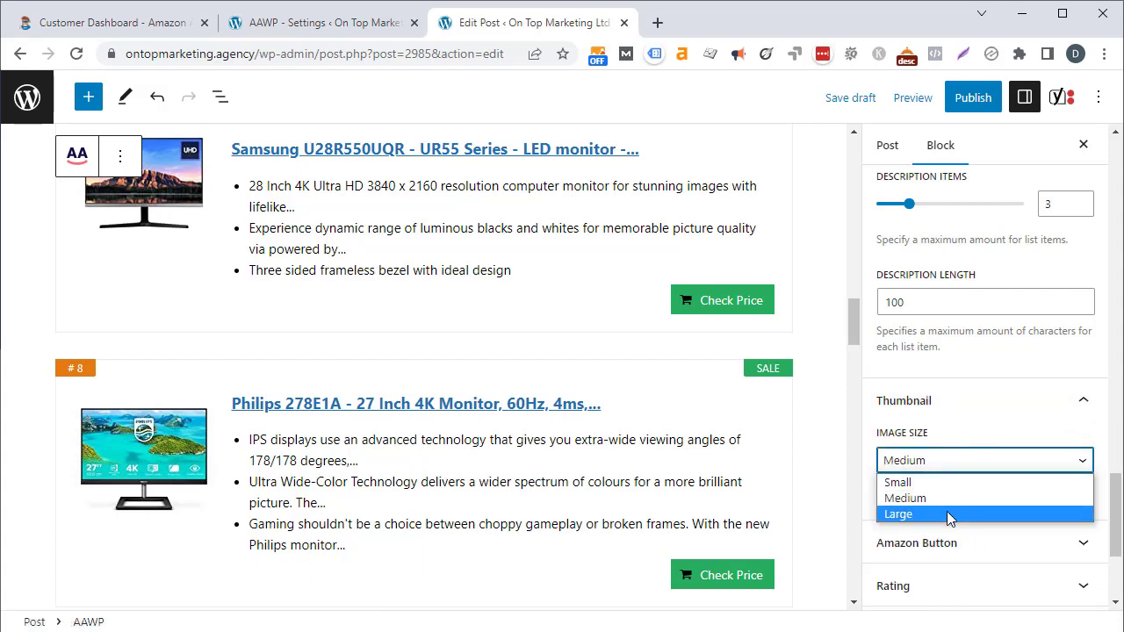
pyautogui.click(940, 498)
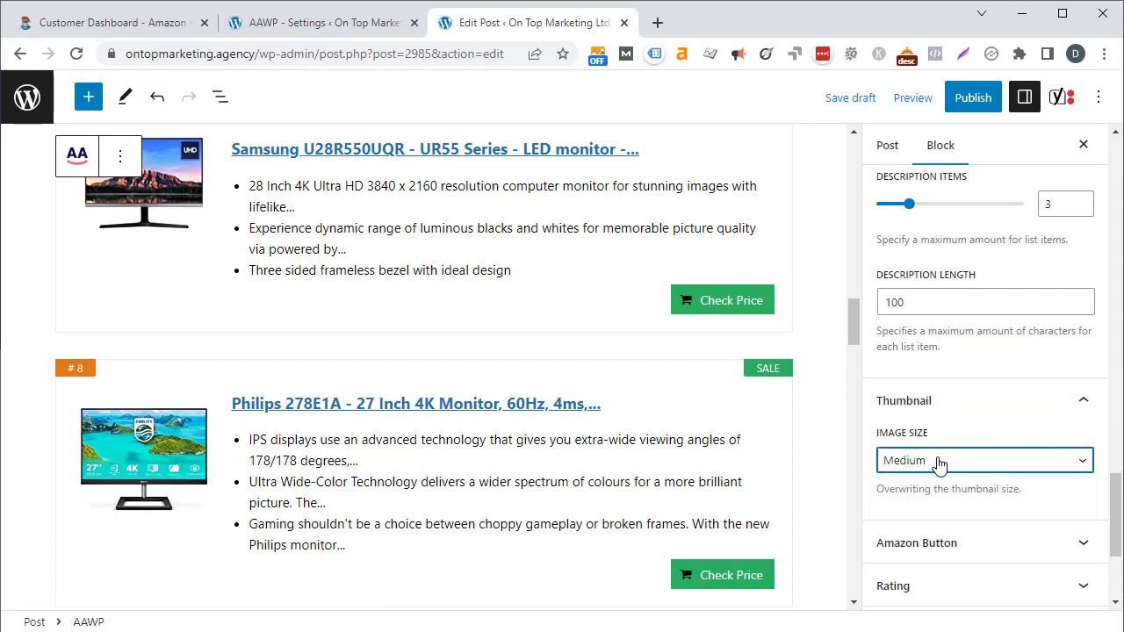
pyautogui.scroll(-3, 1109, 546)
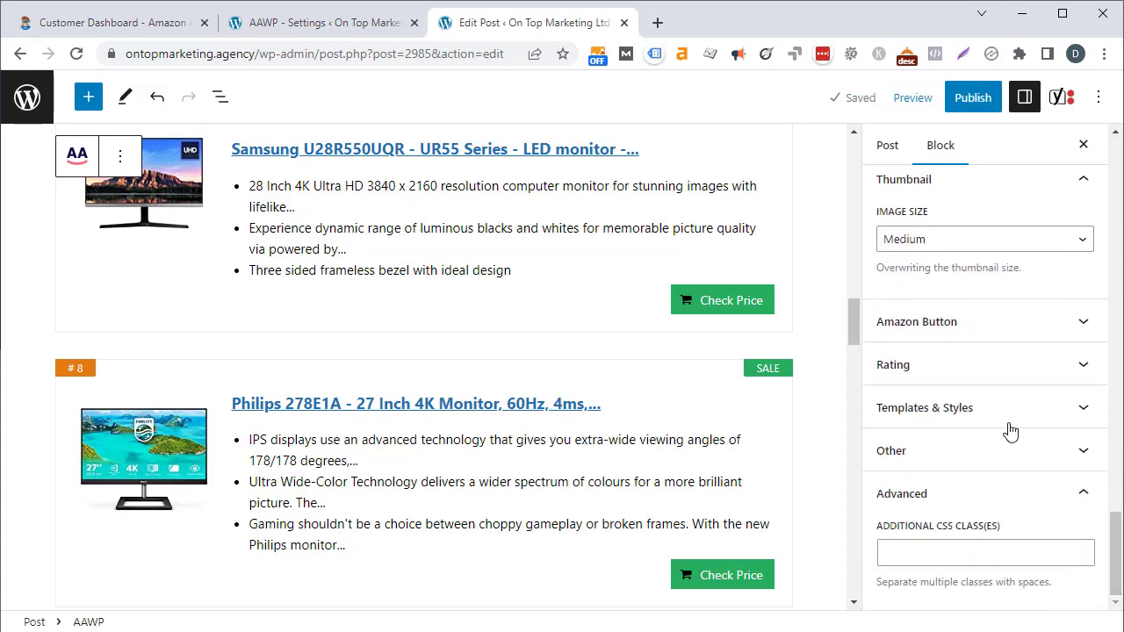
# Keep the "Buy on Amazon" button displayed in the bestseller list and set its text to View Product.
pyautogui.click(1082, 335)
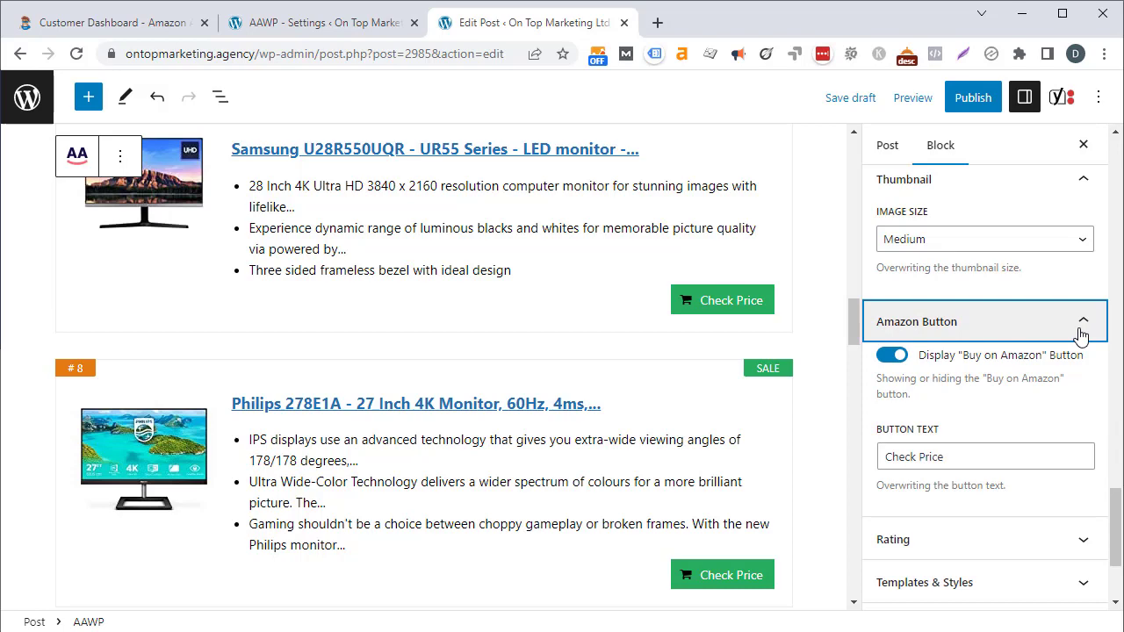
pyautogui.click(893, 356)
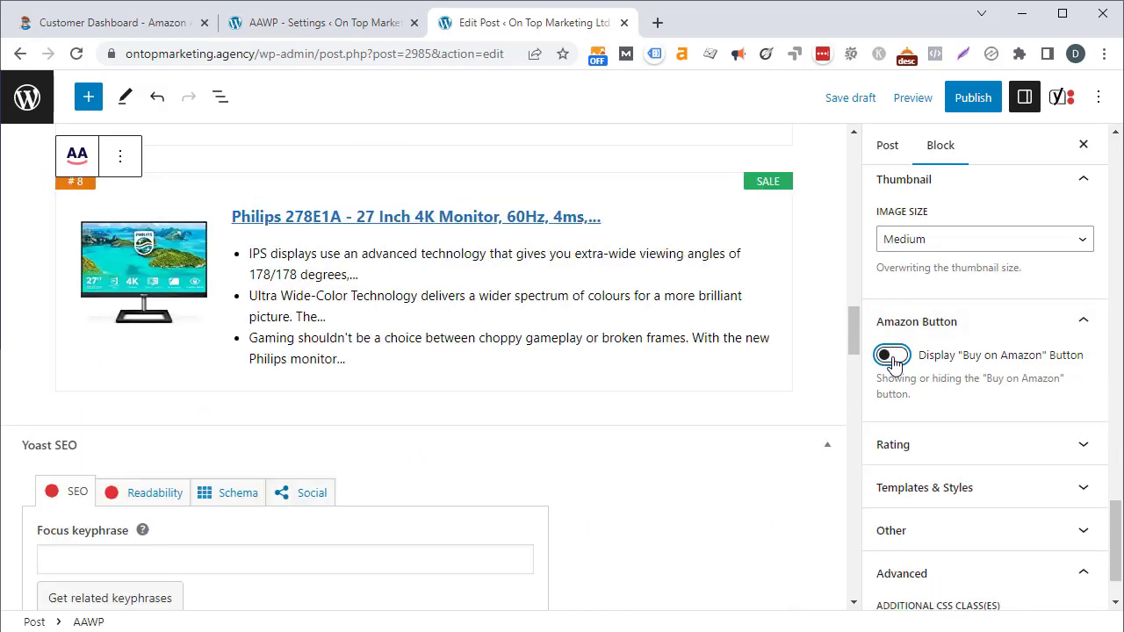
pyautogui.click(893, 357)
pyautogui.click(1007, 458)
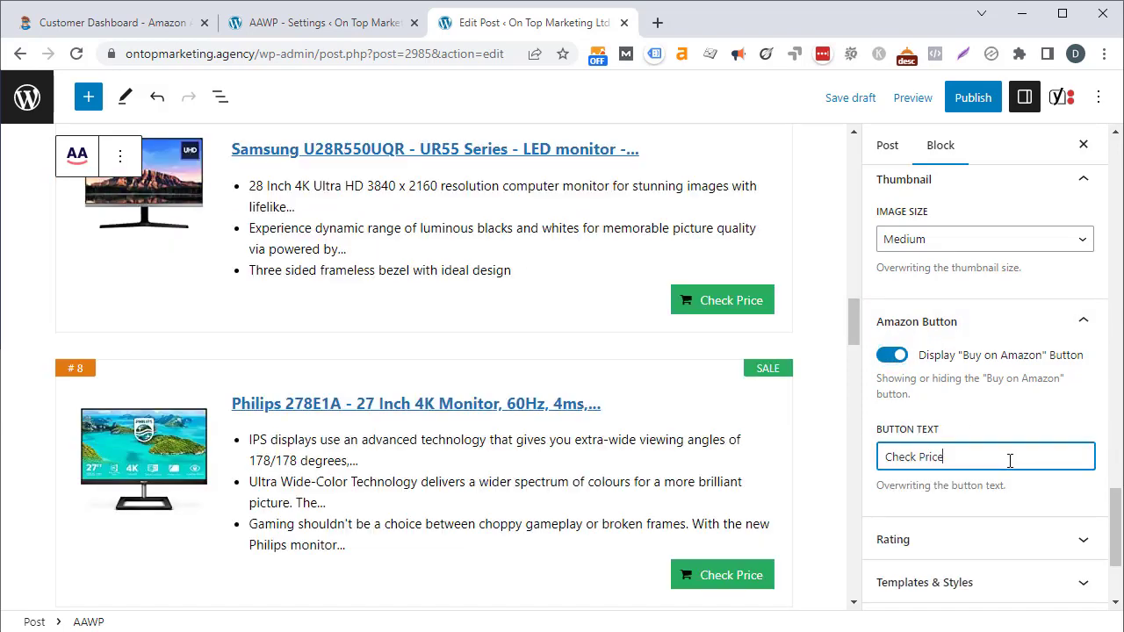
pyautogui.hotkey('ctrl', 'a')
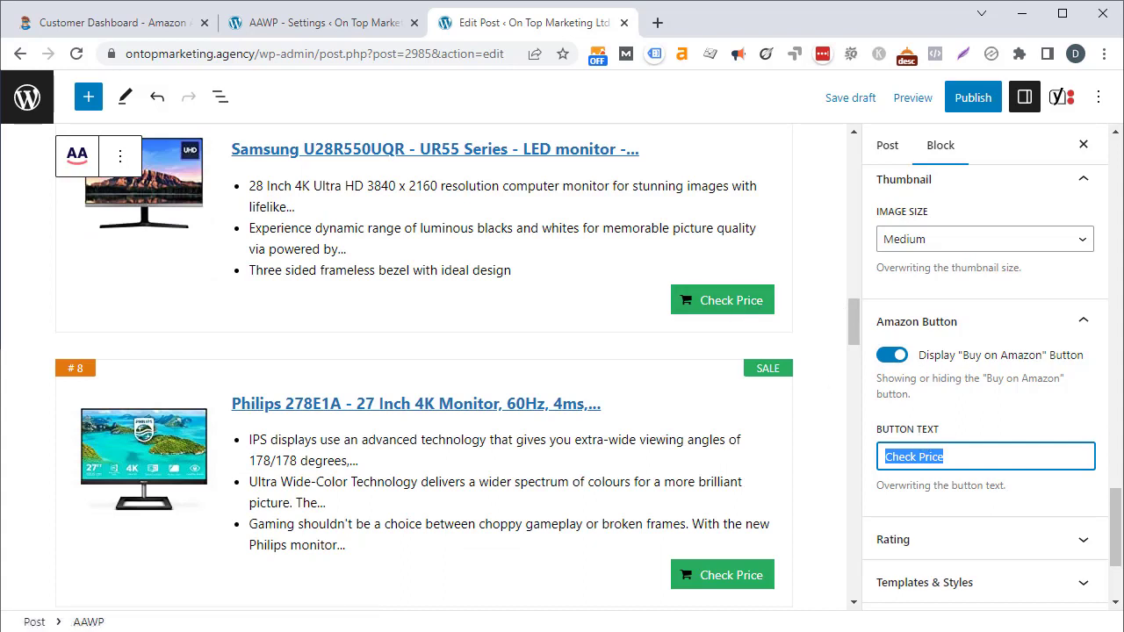
pyautogui.write('View Product')
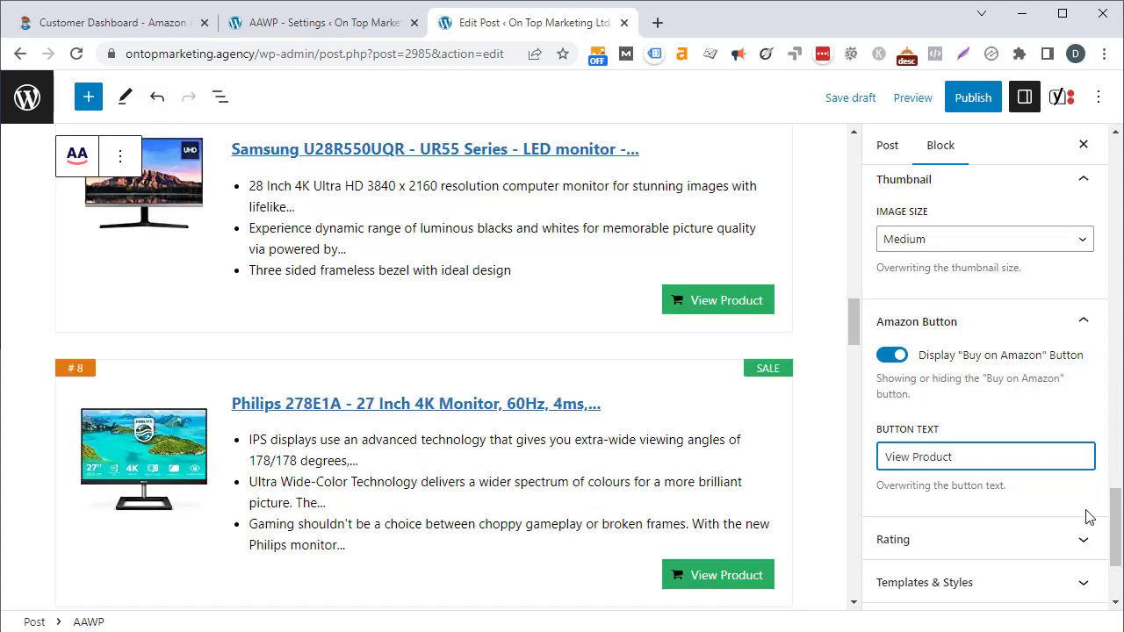
# Review the star rating and reviews display options for the bestseller list.
pyautogui.moveTo(1114, 520); pyautogui.dragTo(1104, 527)
pyautogui.click(1012, 477)
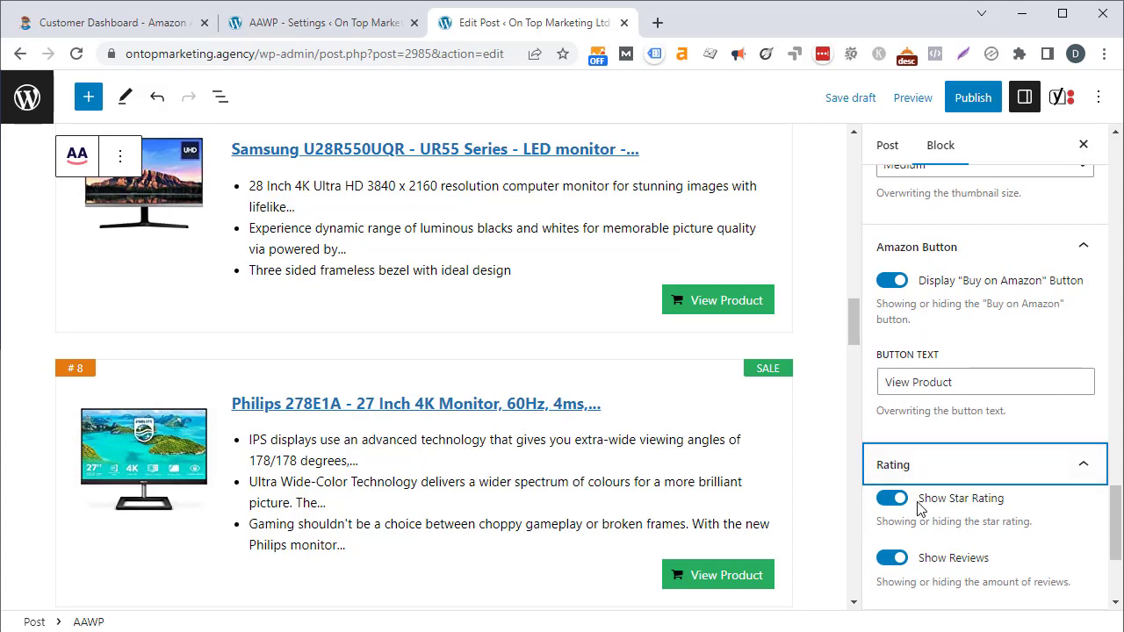
pyautogui.scroll(-2, 1035, 446)
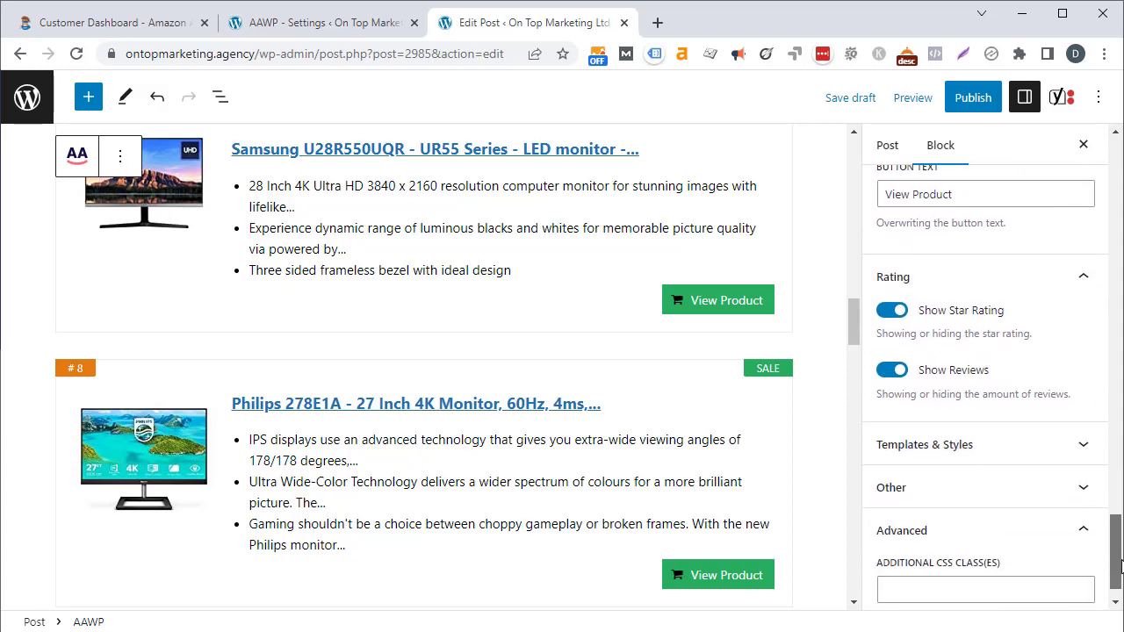
# Try the Horizontal and Vertical templates for the bestseller list, and arrange the products in a 2 Columns grid.
pyautogui.click(1035, 446)
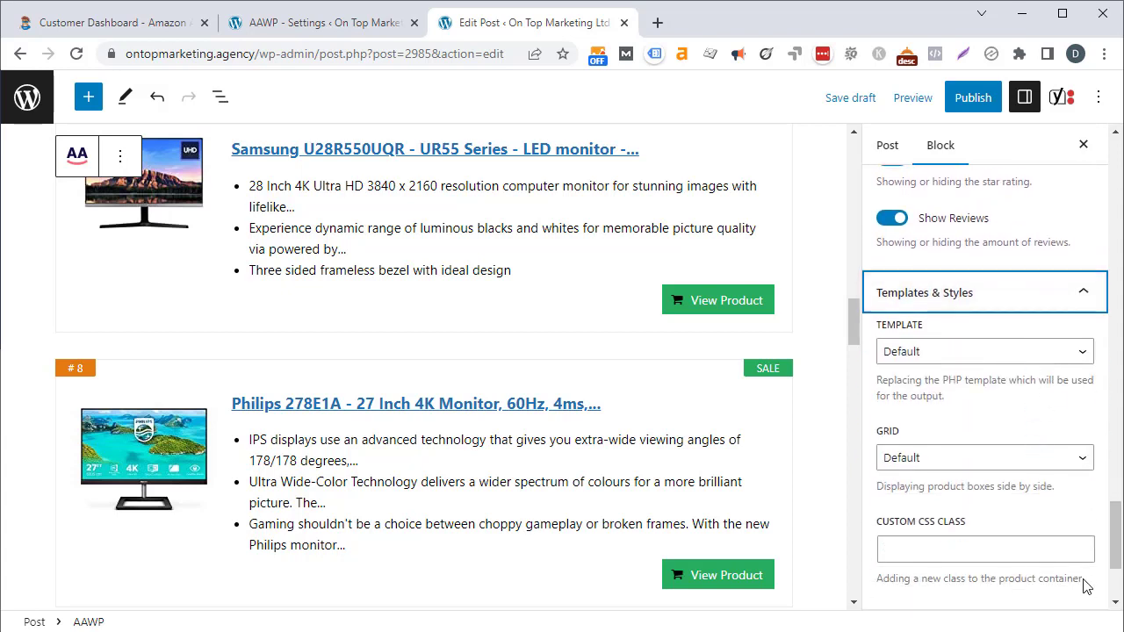
pyautogui.click(1019, 350)
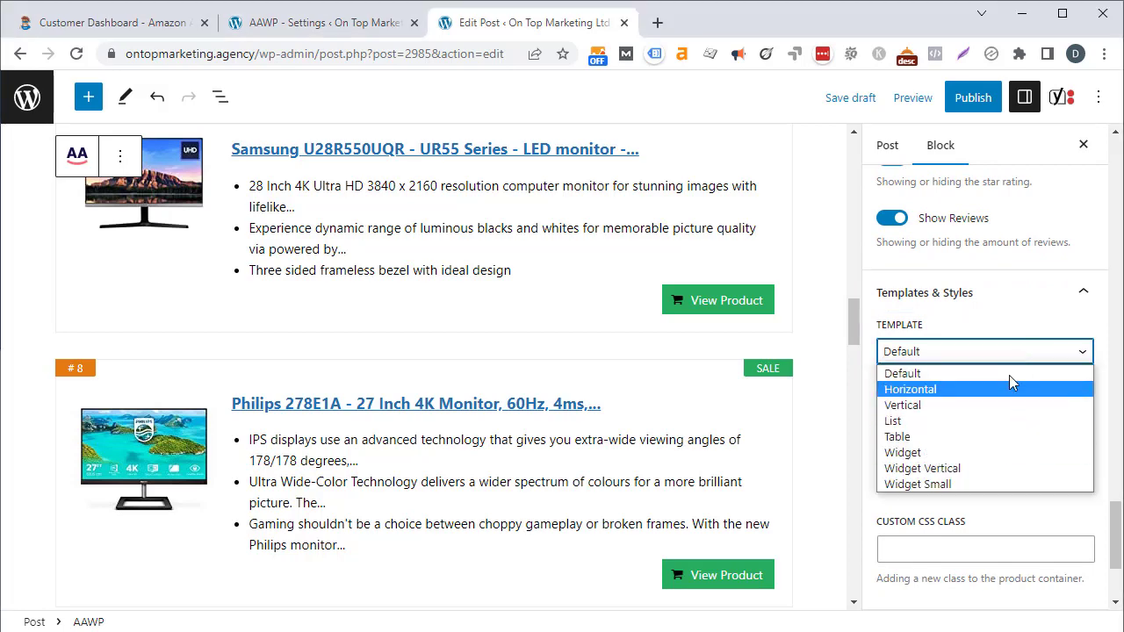
pyautogui.click(1012, 387)
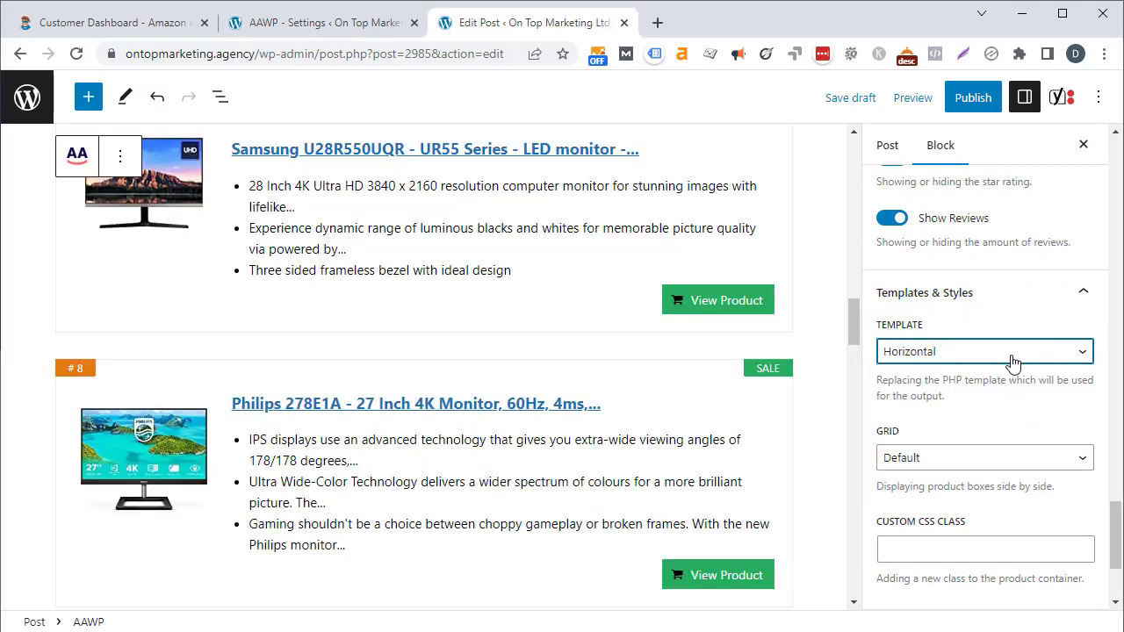
pyautogui.click(1011, 358)
pyautogui.click(1008, 407)
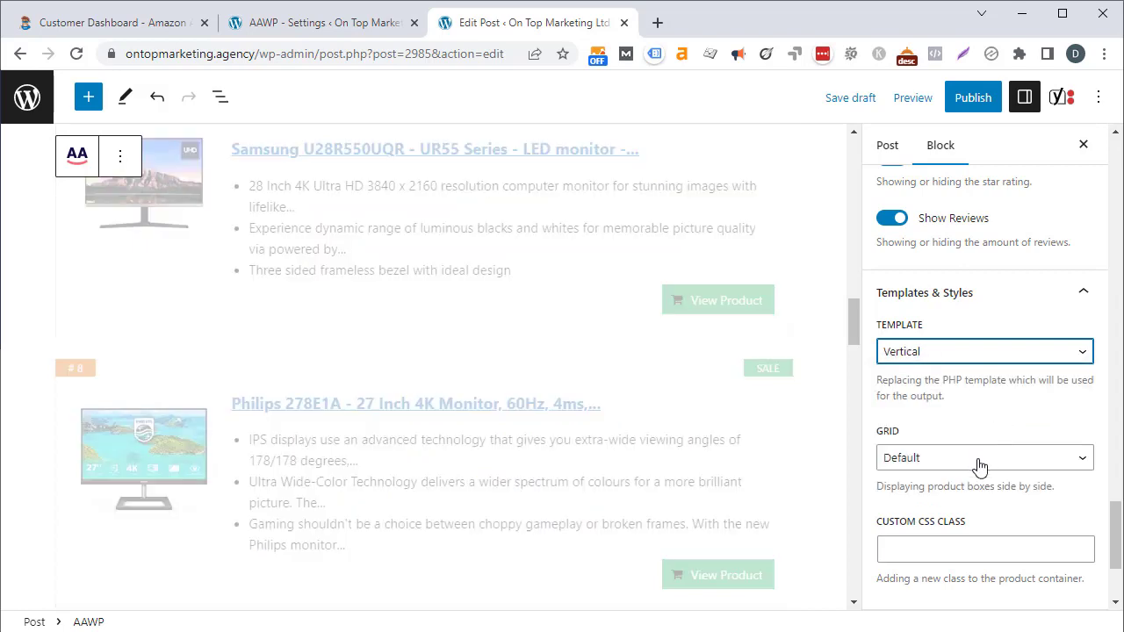
pyautogui.click(980, 470)
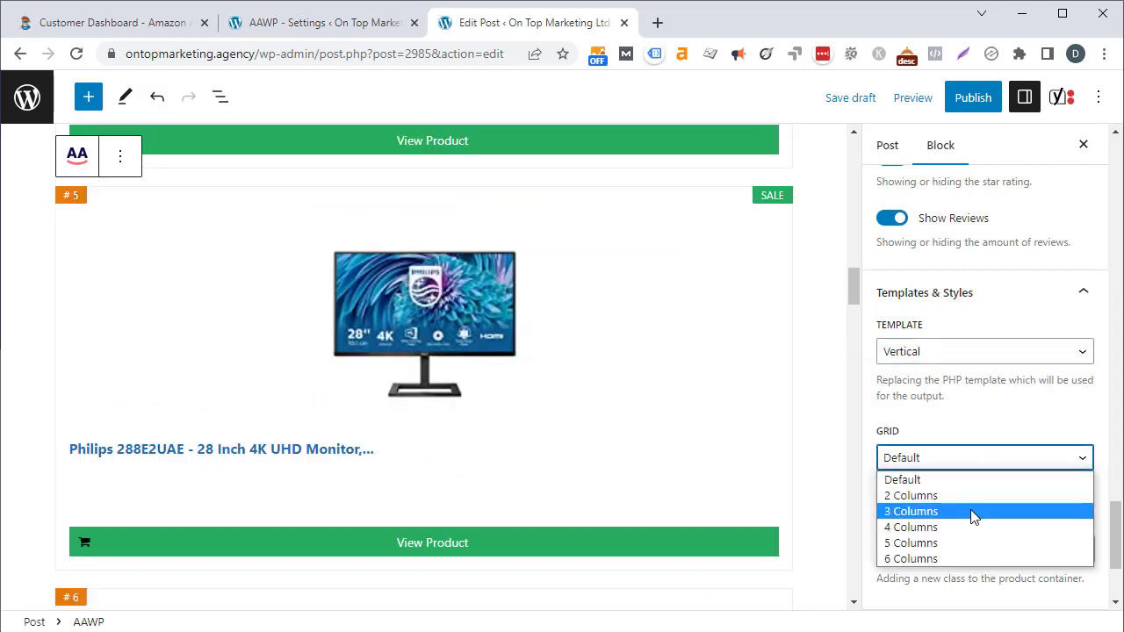
pyautogui.click(972, 497)
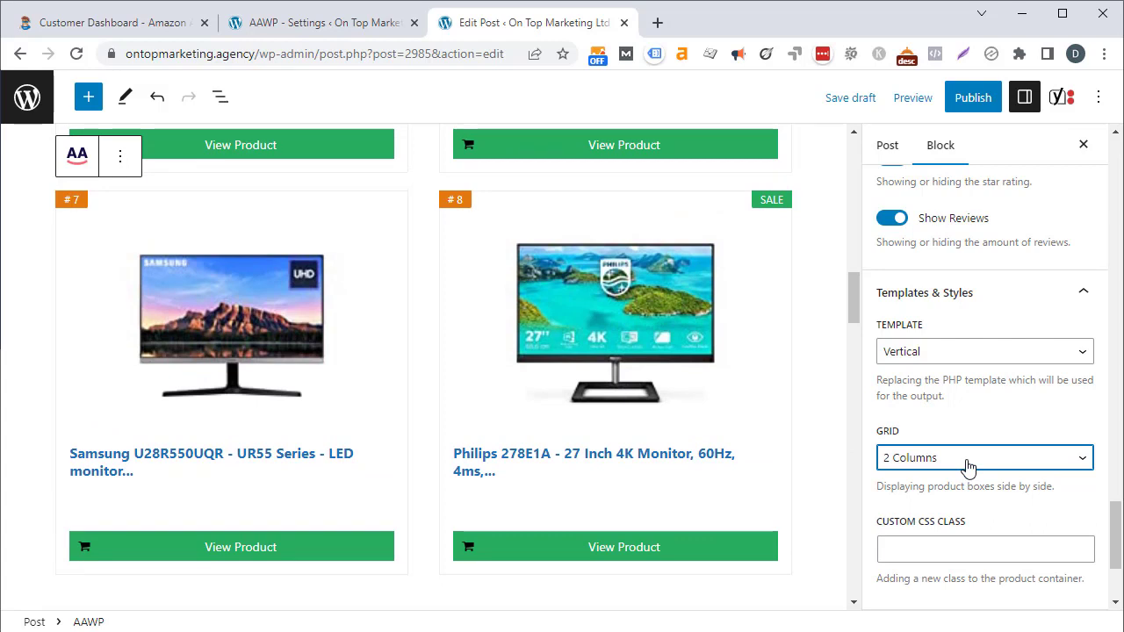
# Reset both the template and the grid of the bestseller list to Default.
pyautogui.click(947, 352)
pyautogui.click(925, 374)
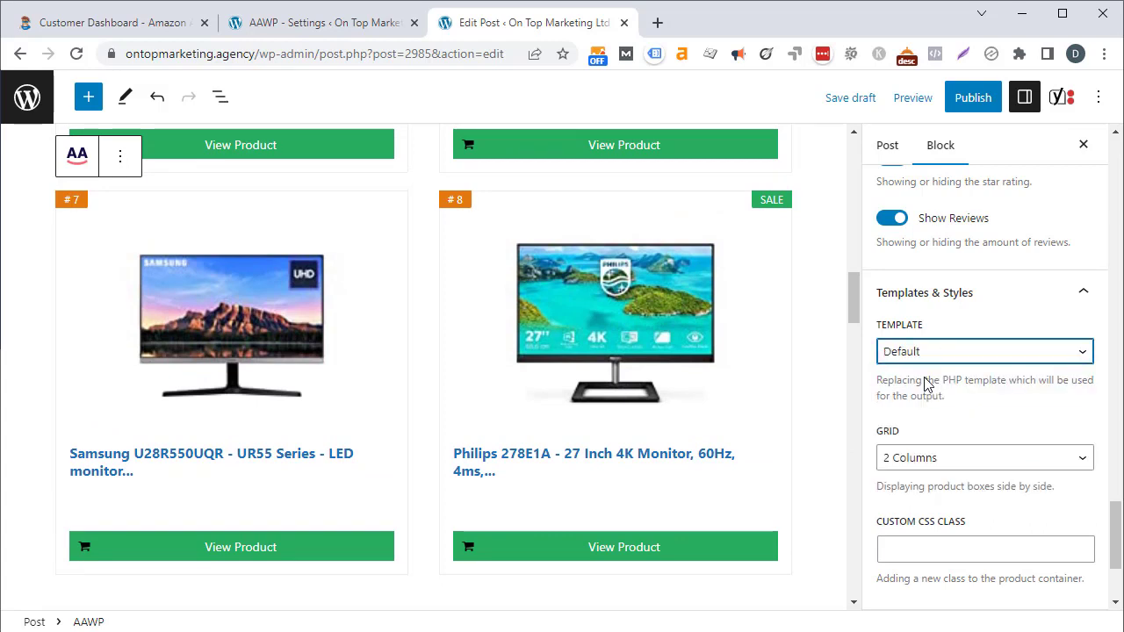
pyautogui.click(926, 459)
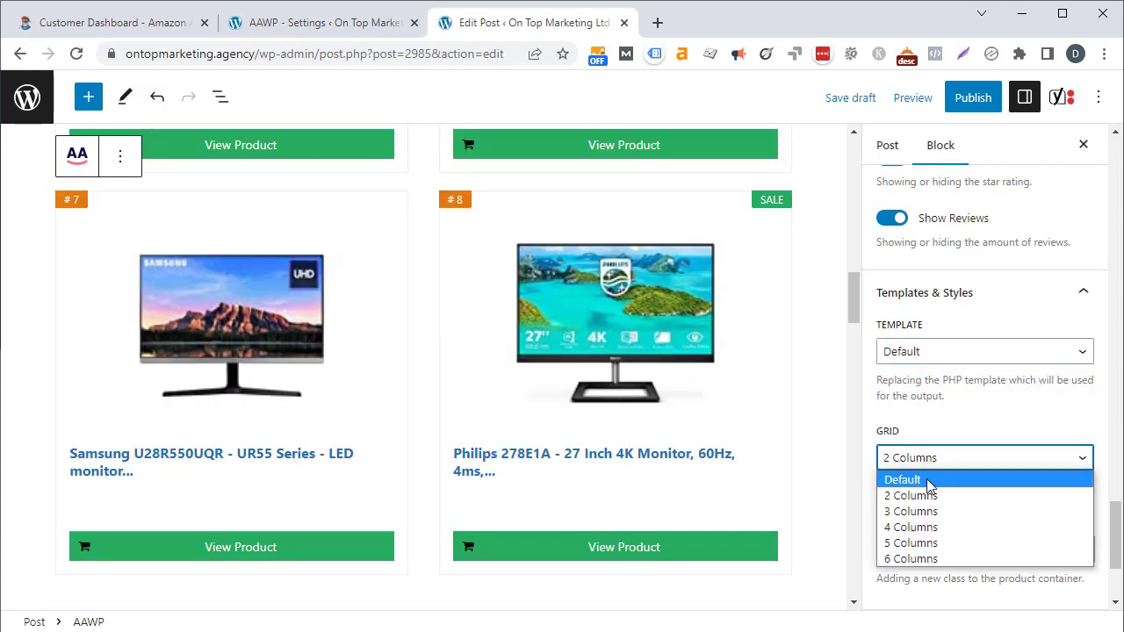
pyautogui.click(929, 481)
# Review the bestseller list's tracking ID and additional CSS class options, then save the post draft.
pyautogui.moveTo(1117, 532); pyautogui.dragTo(1116, 566)
pyautogui.click(1071, 459)
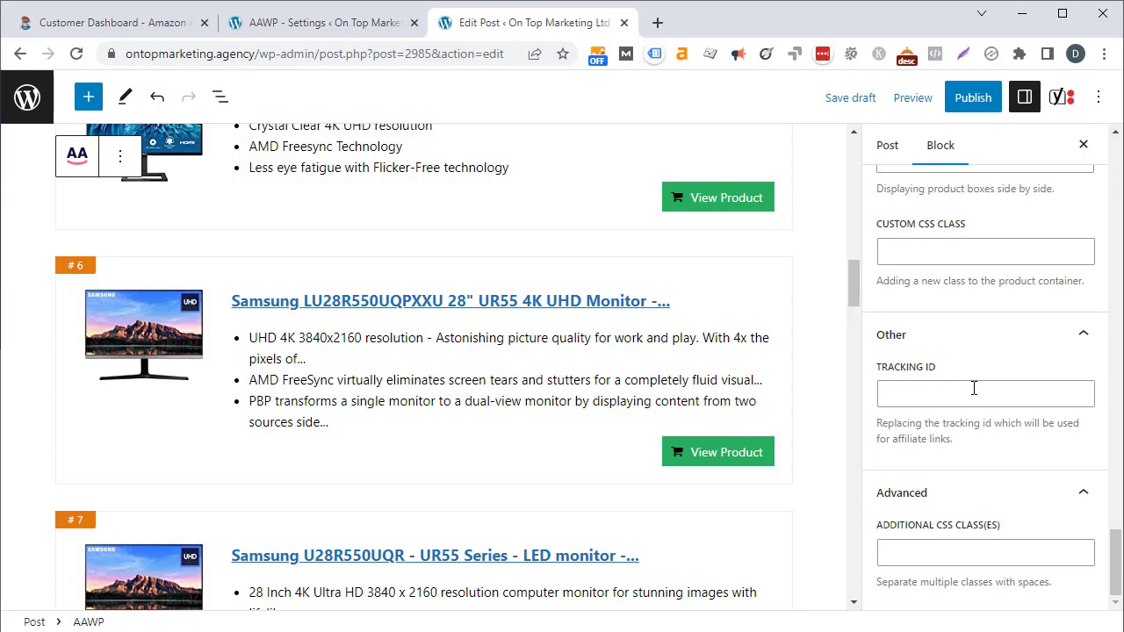
pyautogui.click(942, 553)
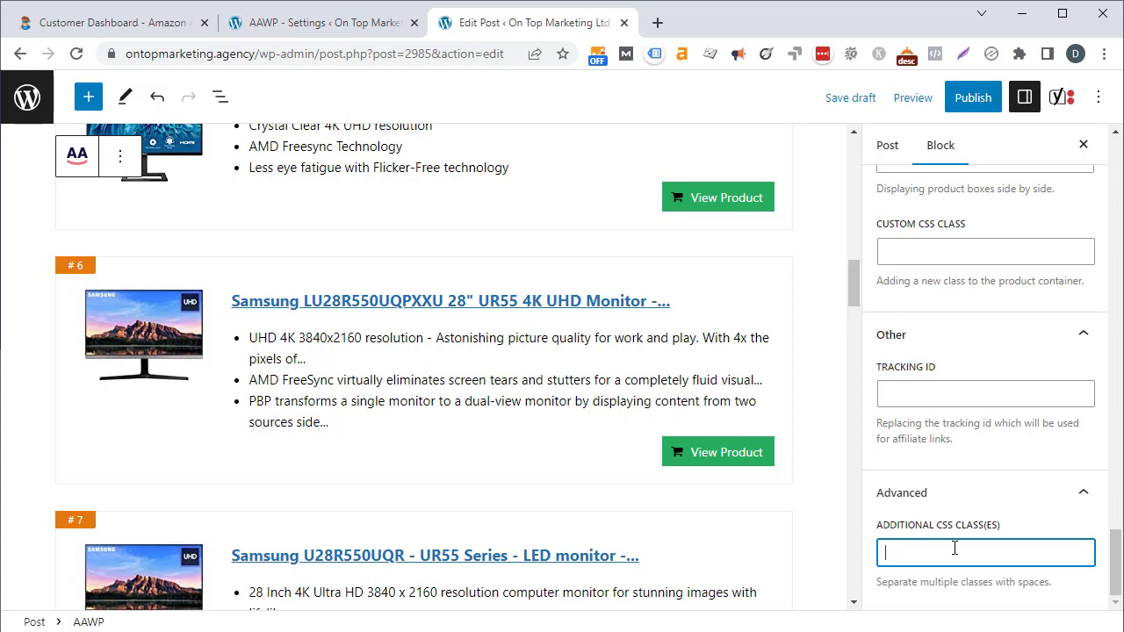
pyautogui.click(863, 102)
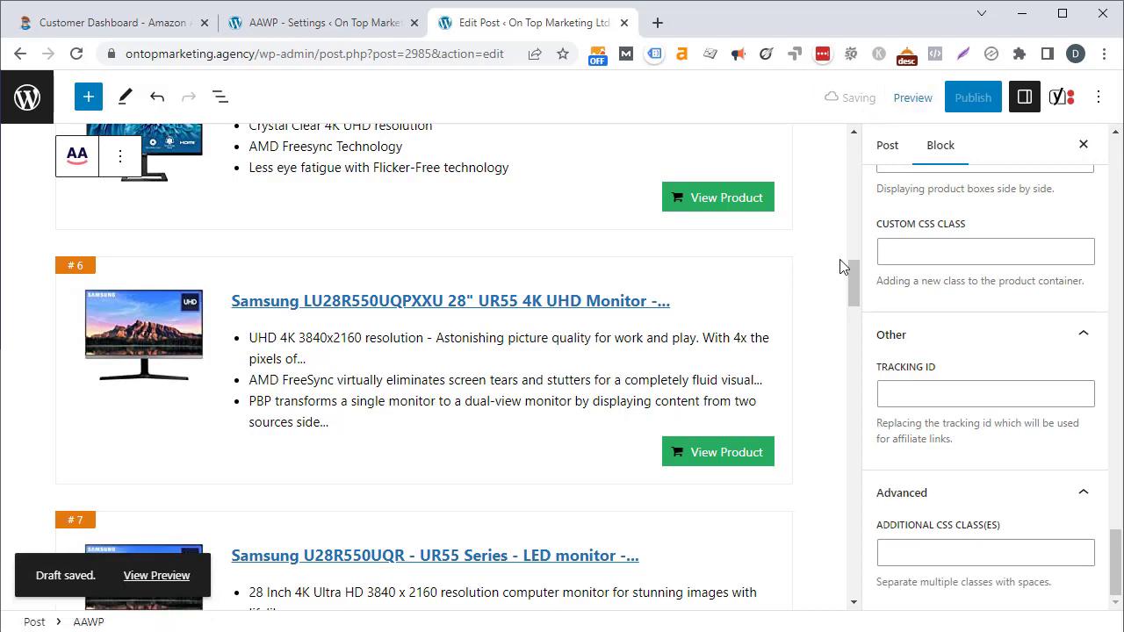
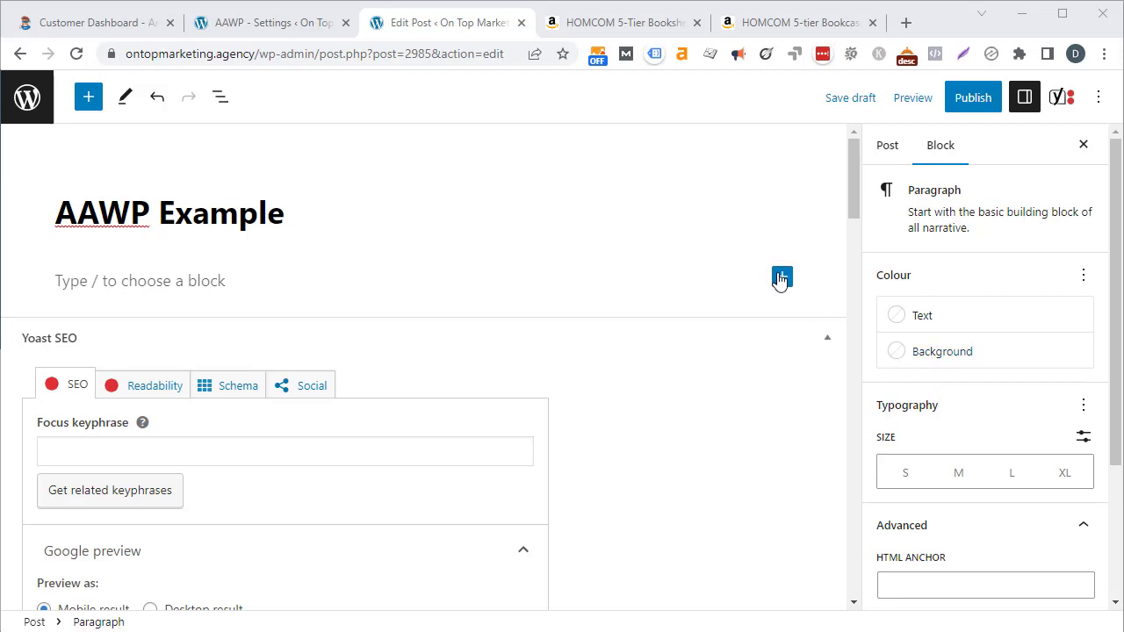
# Insert an AAWP block below the post title and choose Product Boxes as its display variant.
pyautogui.click(781, 278)
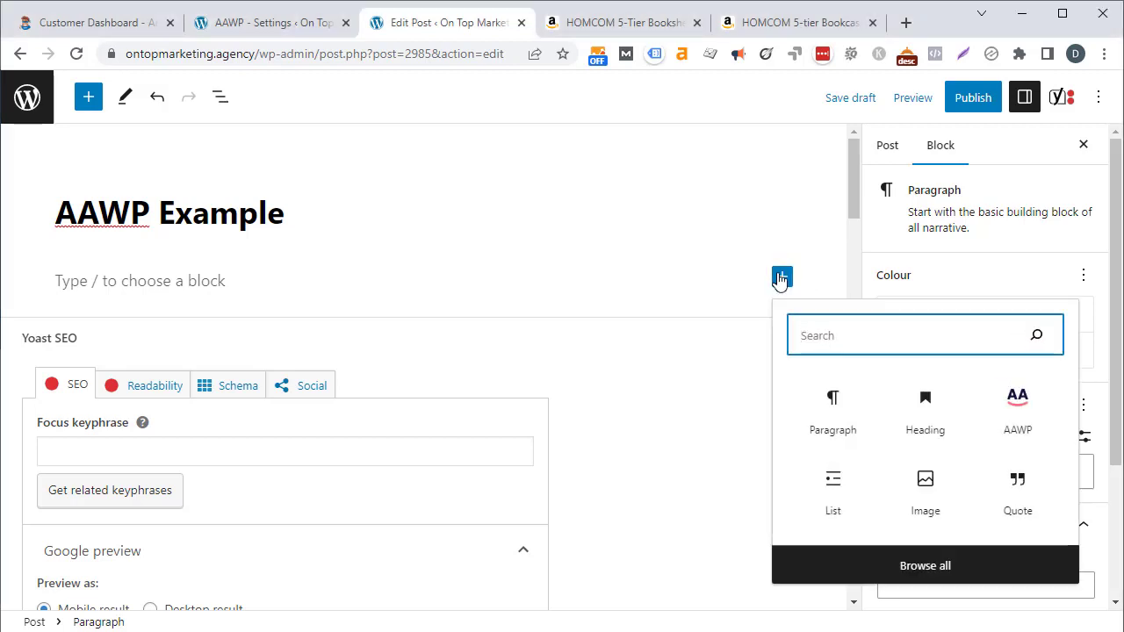
pyautogui.click(999, 409)
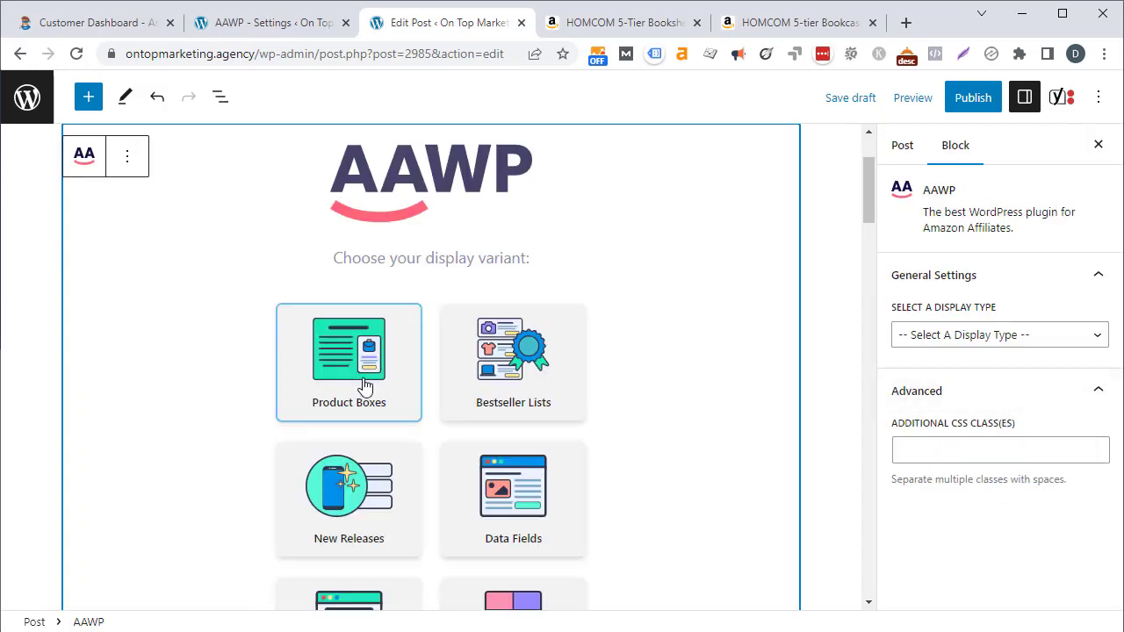
pyautogui.click(400, 391)
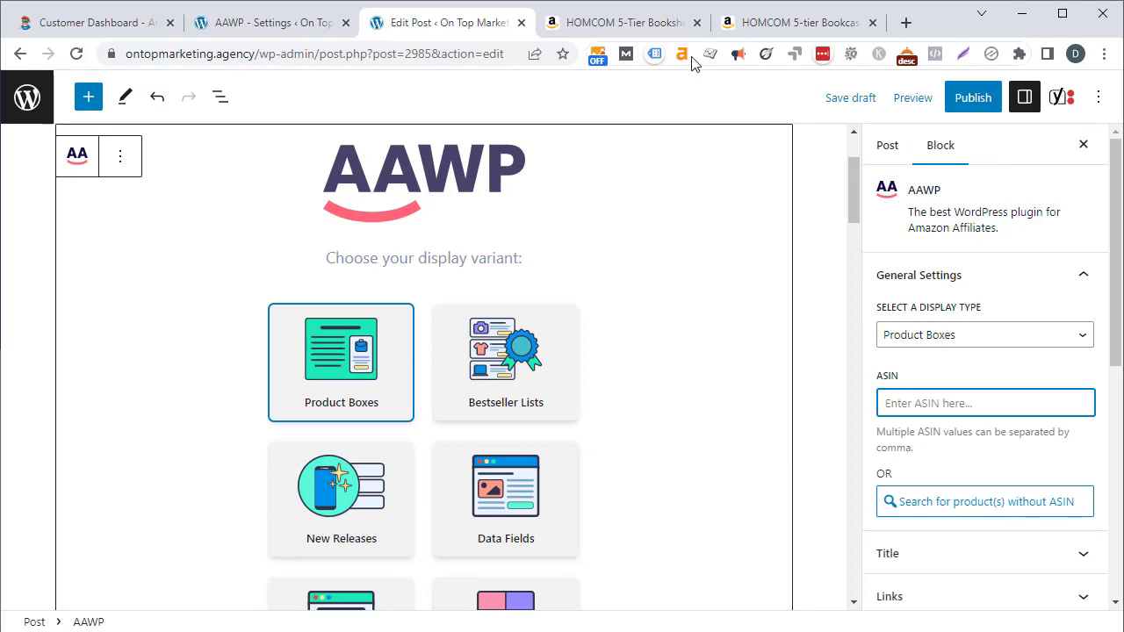
# Copy the ASIN of the HOMCOM 5-Tier Bookshelf from the product information on its open Amazon page.
pyautogui.click(622, 30)
pyautogui.moveTo(874, 238)
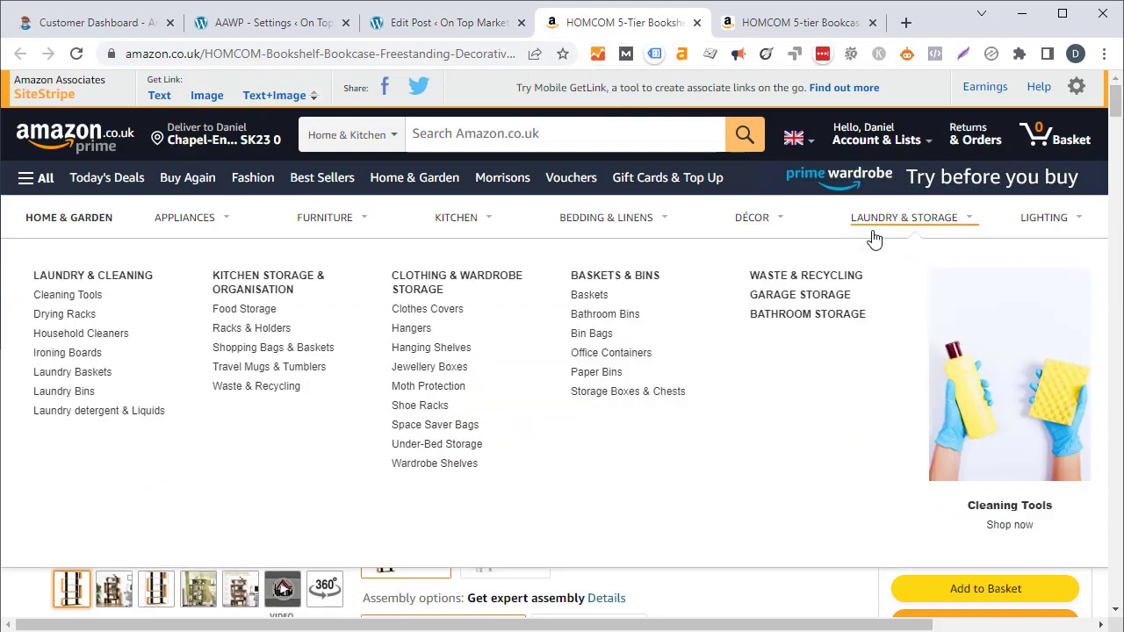
pyautogui.moveTo(1113, 110); pyautogui.dragTo(1098, 296)
pyautogui.doubleClick(882, 196)
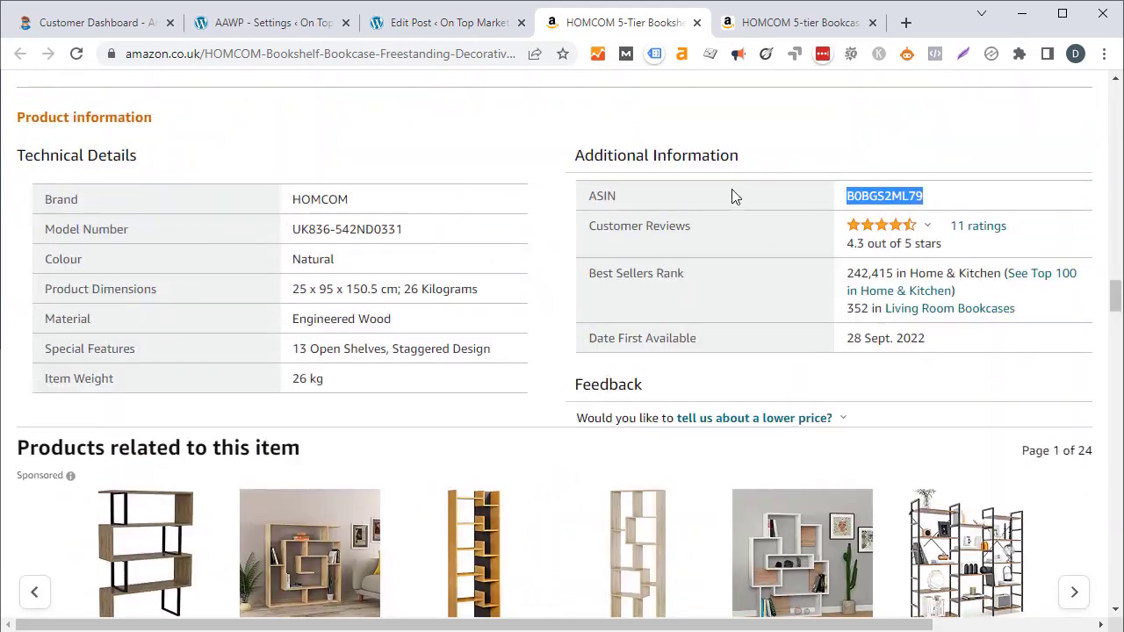
pyautogui.doubleClick(911, 195)
pyautogui.hotkey('ctrl', 'c')
# Return to the post editor and set the product box's ASIN to B0BGS2ML79.
pyautogui.click(411, 26)
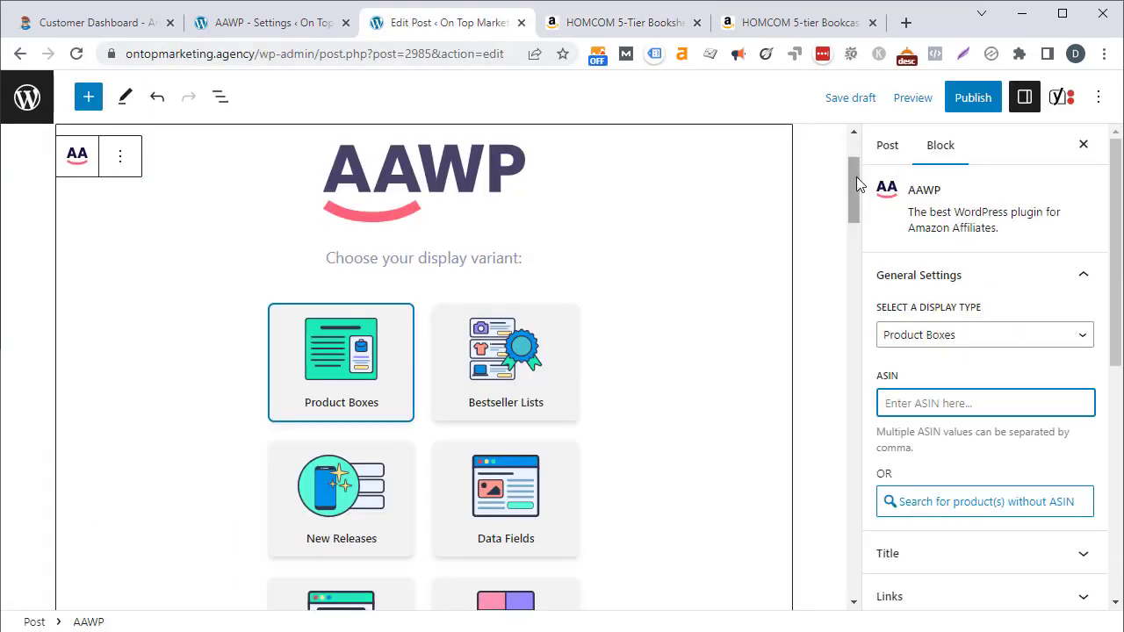
pyautogui.click(940, 405)
pyautogui.hotkey('ctrl', 'v')
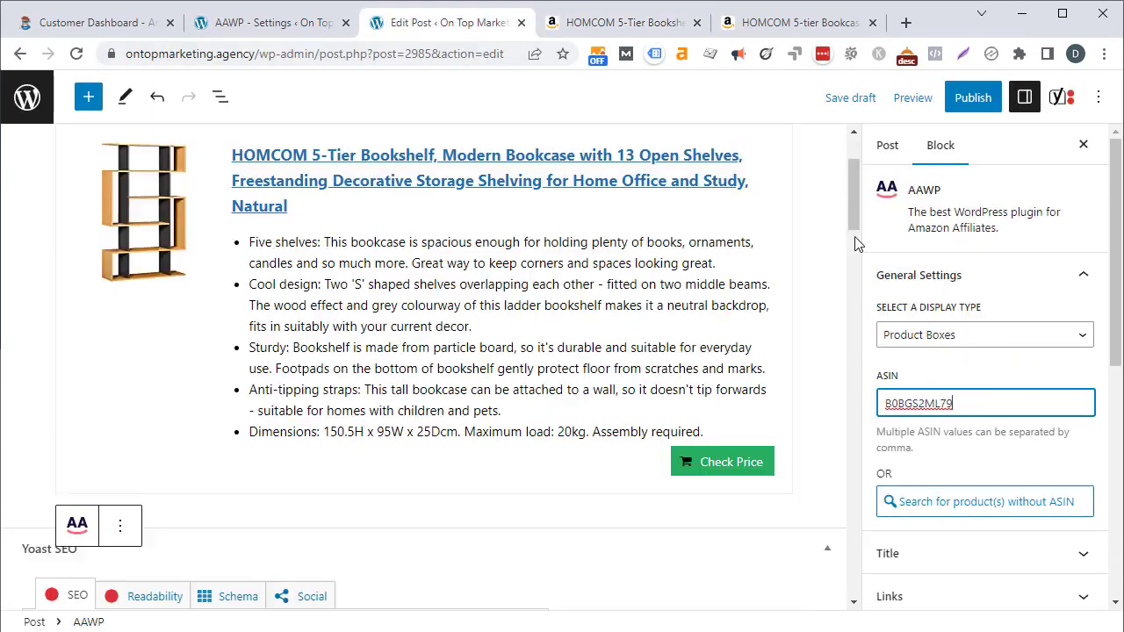
pyautogui.scroll(1, 855, 214)
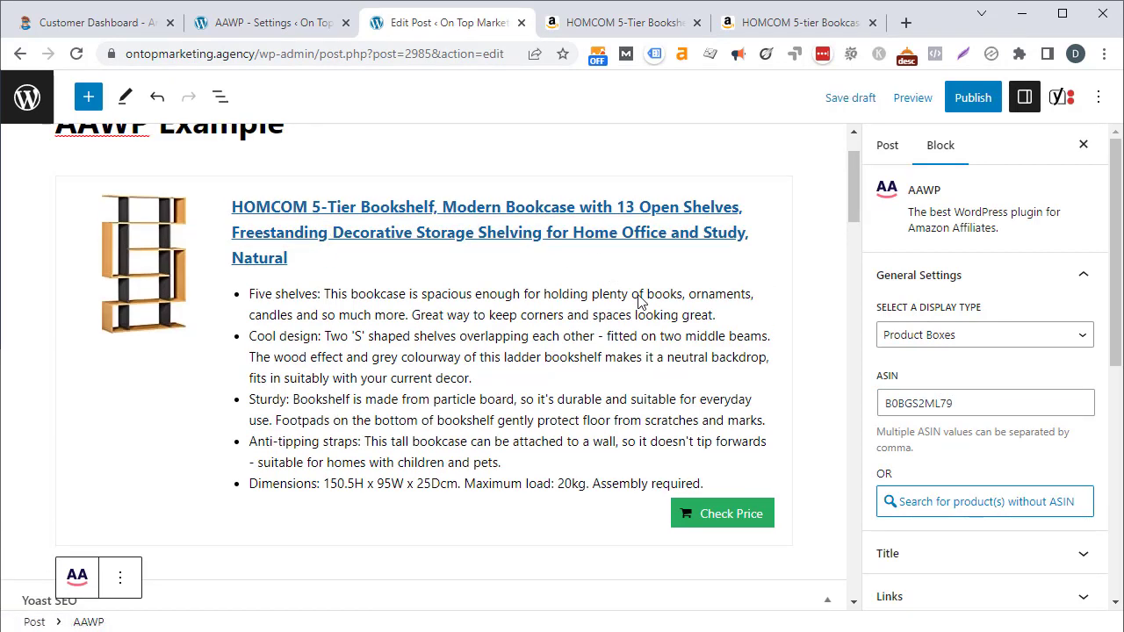
# Add a comma after the first ASIN, then copy the ASIN of the HOMCOM 5-tier Bookcase from its Amazon page.
pyautogui.click(998, 403)
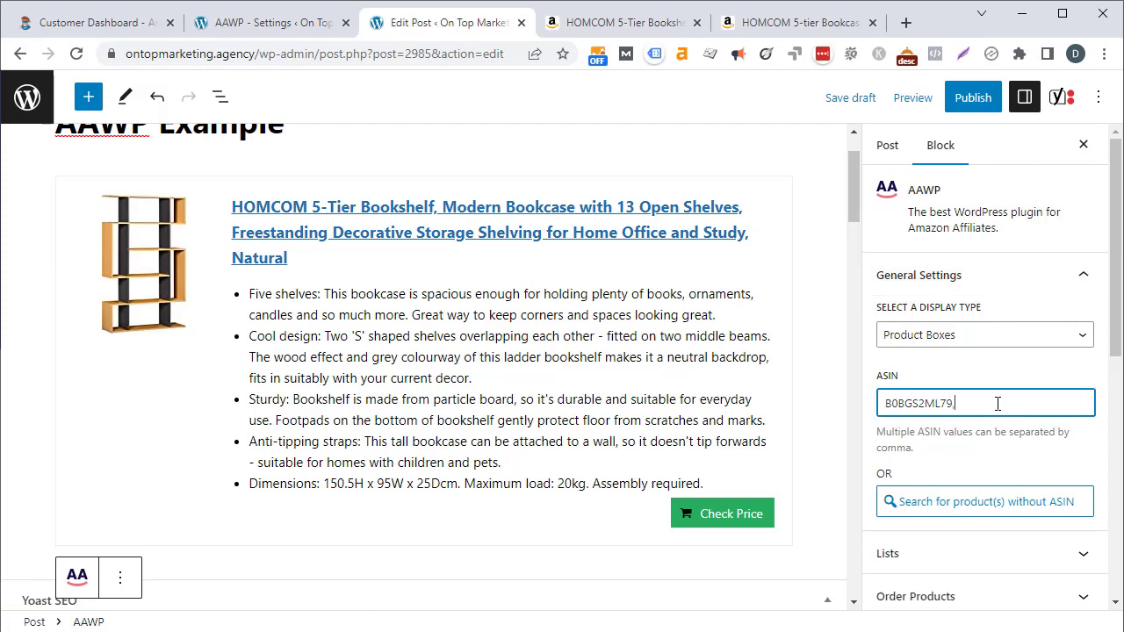
pyautogui.click(802, 23)
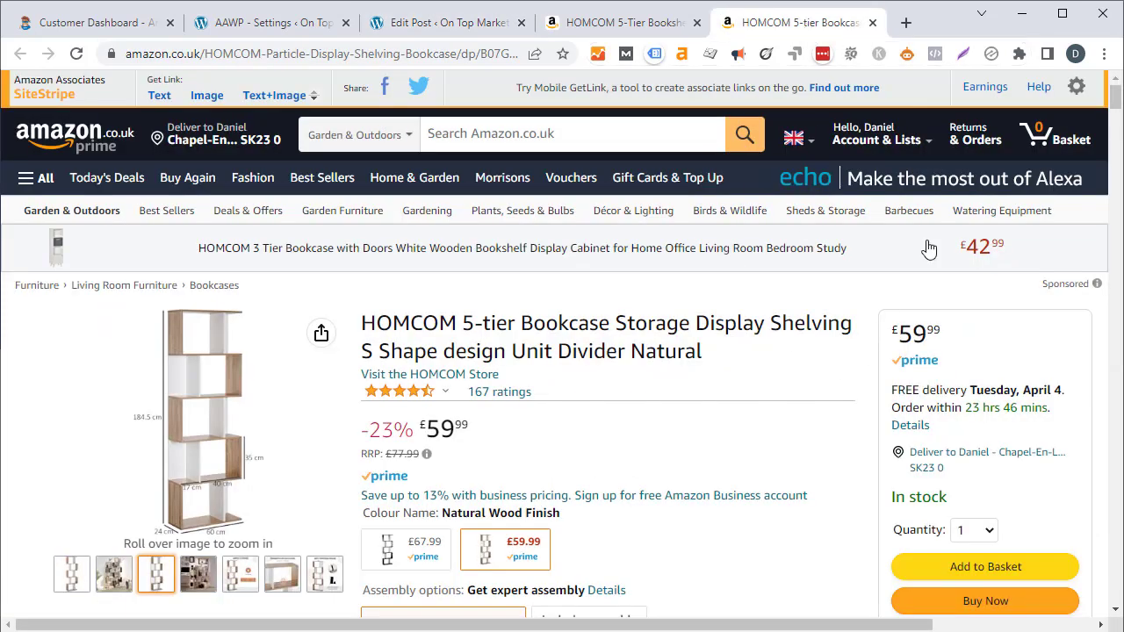
pyautogui.click(1116, 161)
pyautogui.scroll(-15, 1115, 160)
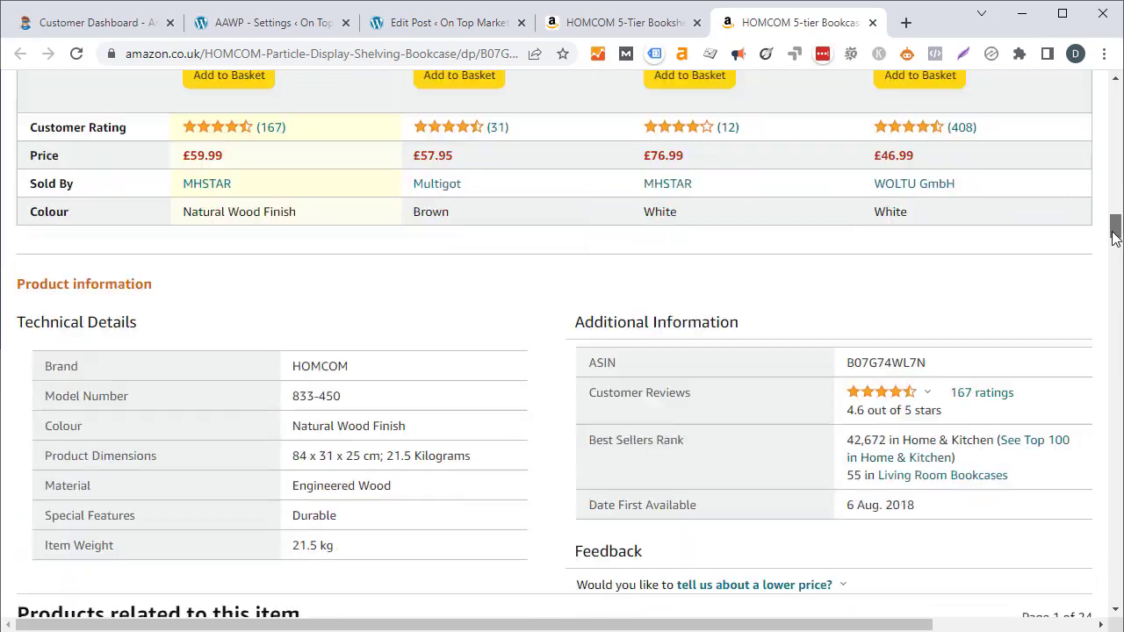
pyautogui.scroll(1, 752, 206)
pyautogui.doubleClick(909, 258)
pyautogui.hotkey('ctrl', 'c')
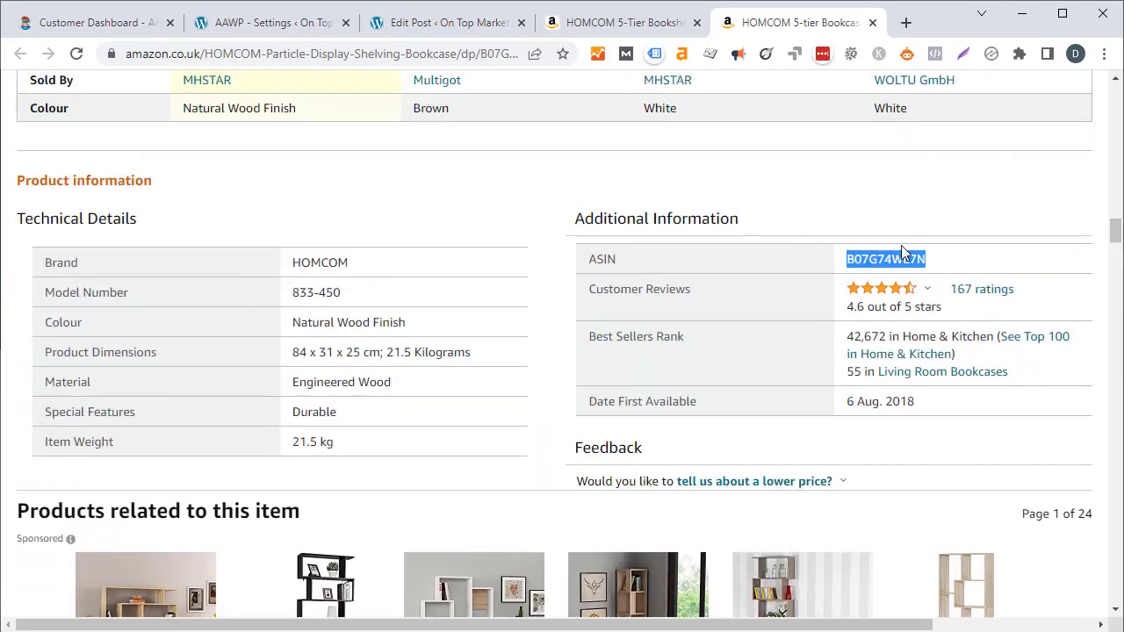
# Add B07G74WL7N as a second ASIN in the post's AAWP block and look over both product boxes.
pyautogui.click(443, 30)
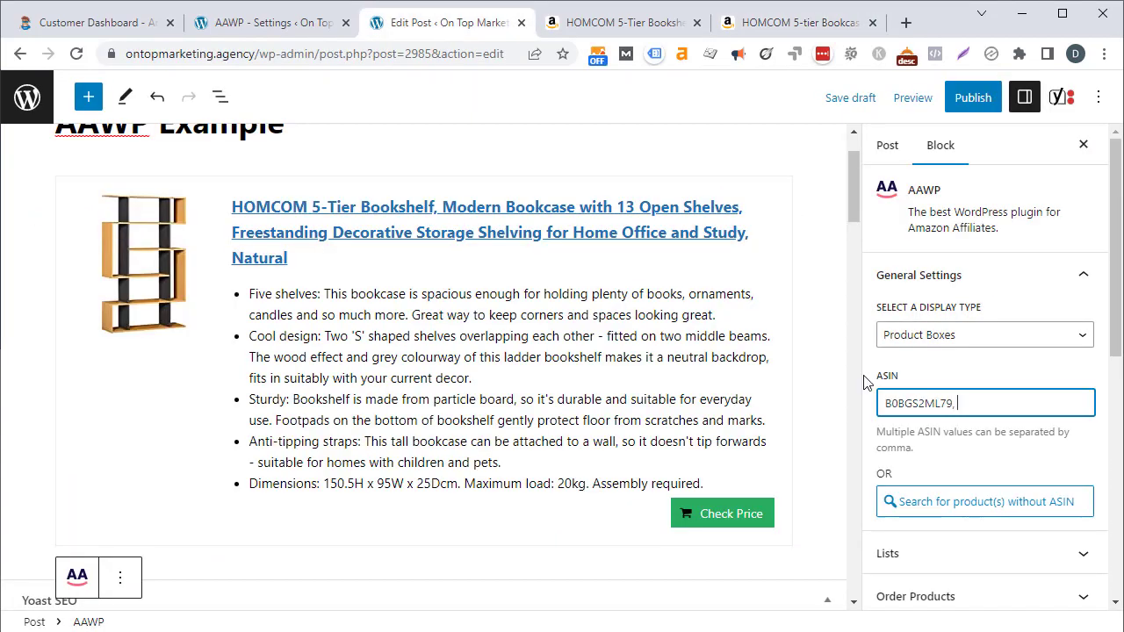
pyautogui.write(',')
pyautogui.hotkey('ctrl', 'v')
pyautogui.moveTo(857, 180)
pyautogui.mouseDown()
pyautogui.moveTo(856, 249)
pyautogui.moveTo(868, 167)
pyautogui.moveTo(867, 209)
pyautogui.moveTo(867, 180)
pyautogui.mouseUp()
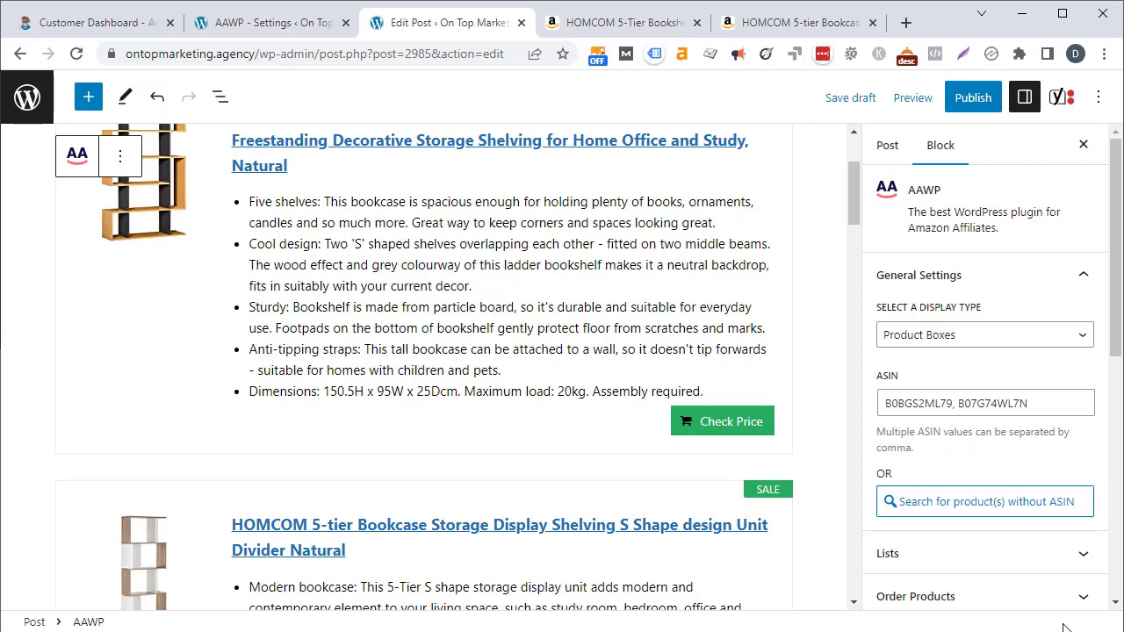
pyautogui.scroll(2, 450, 399)
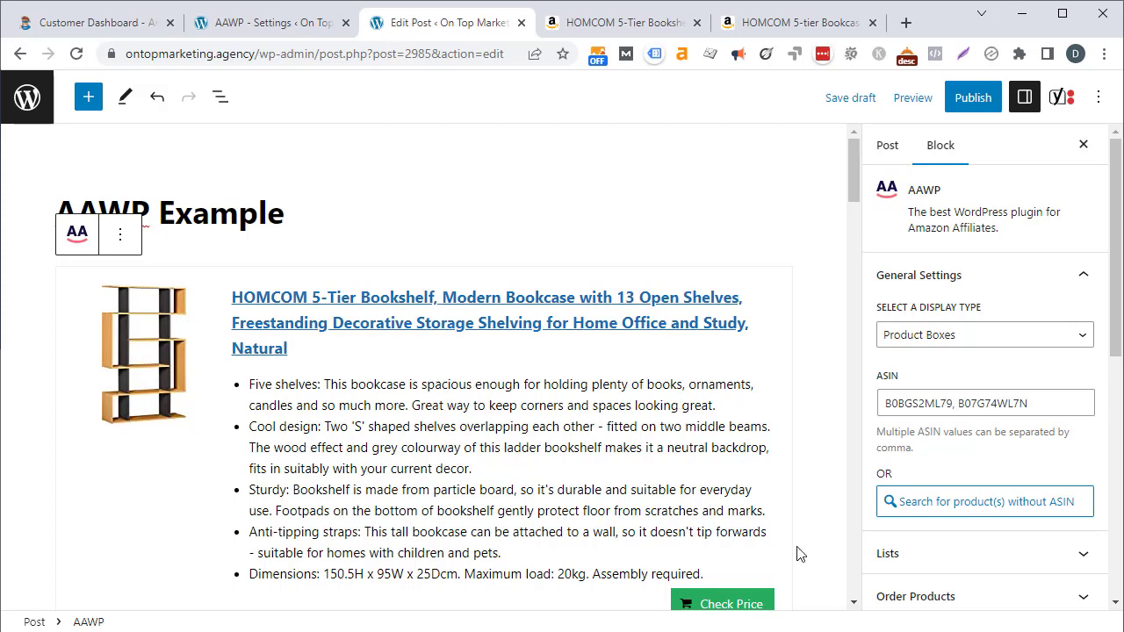
# Examine the AAWP block's ribbon settings under Lists and the sale ribbon on the second product box.
pyautogui.scroll(-3, 1054, 492)
pyautogui.click(1060, 423)
pyautogui.scroll(-2, 1054, 413)
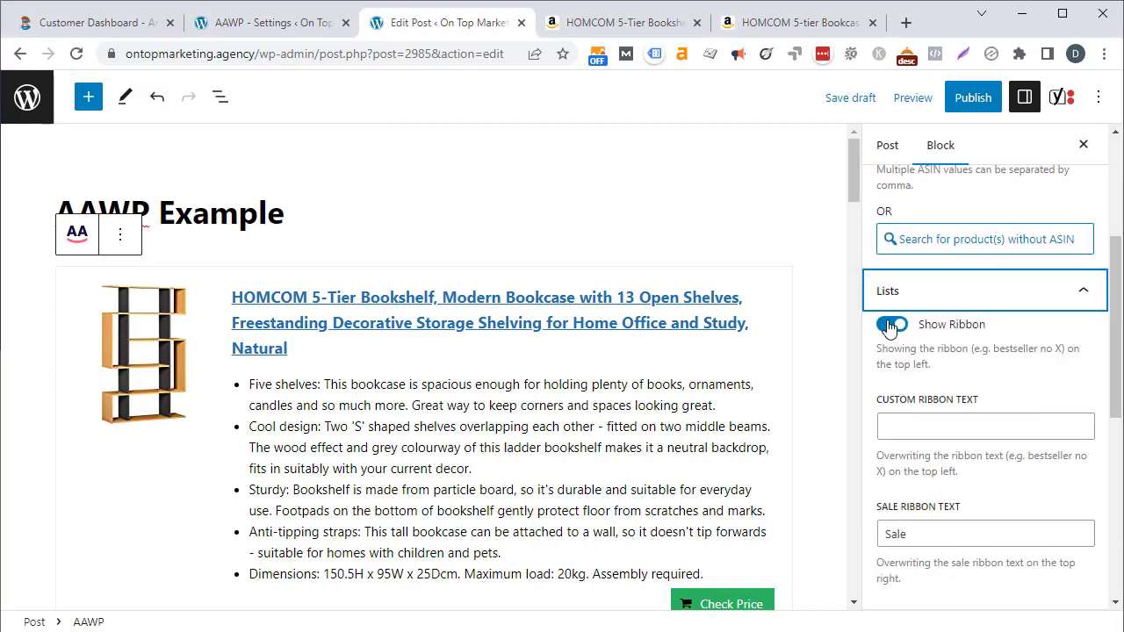
pyautogui.moveTo(1117, 312); pyautogui.dragTo(1117, 343)
pyautogui.scroll(-1, 1116, 340)
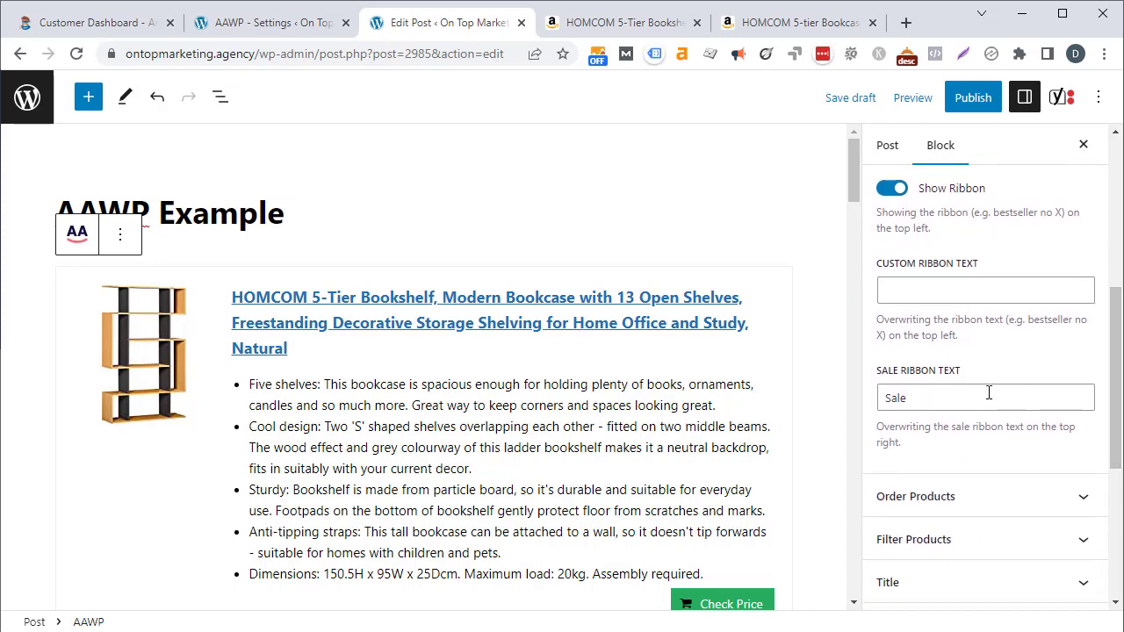
pyautogui.moveTo(849, 175); pyautogui.dragTo(854, 226)
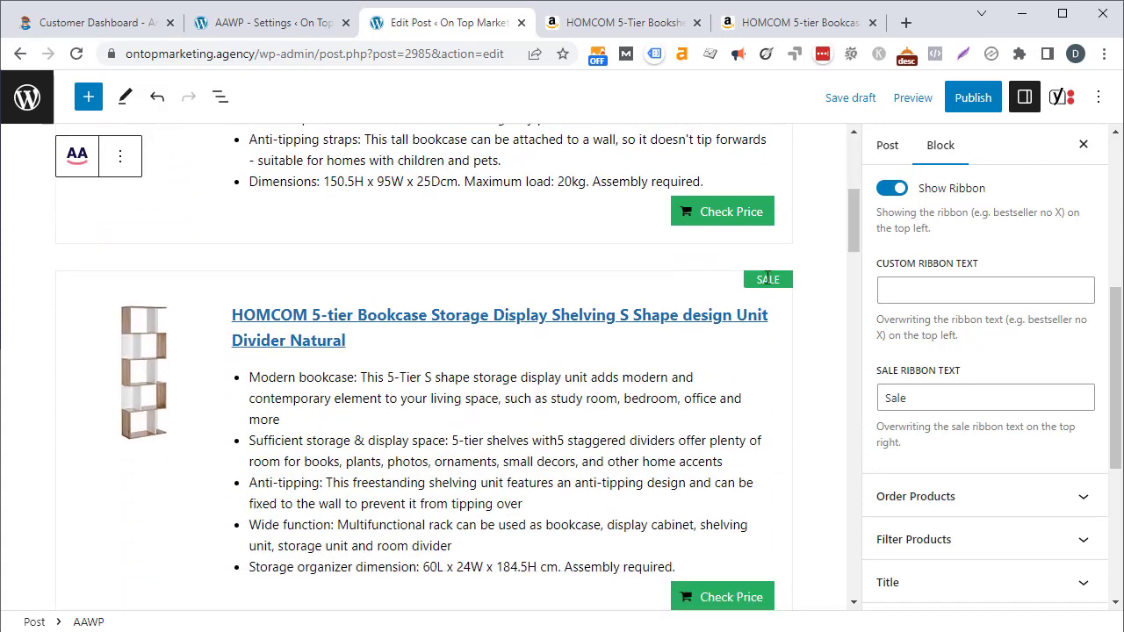
pyautogui.scroll(-2, 1021, 343)
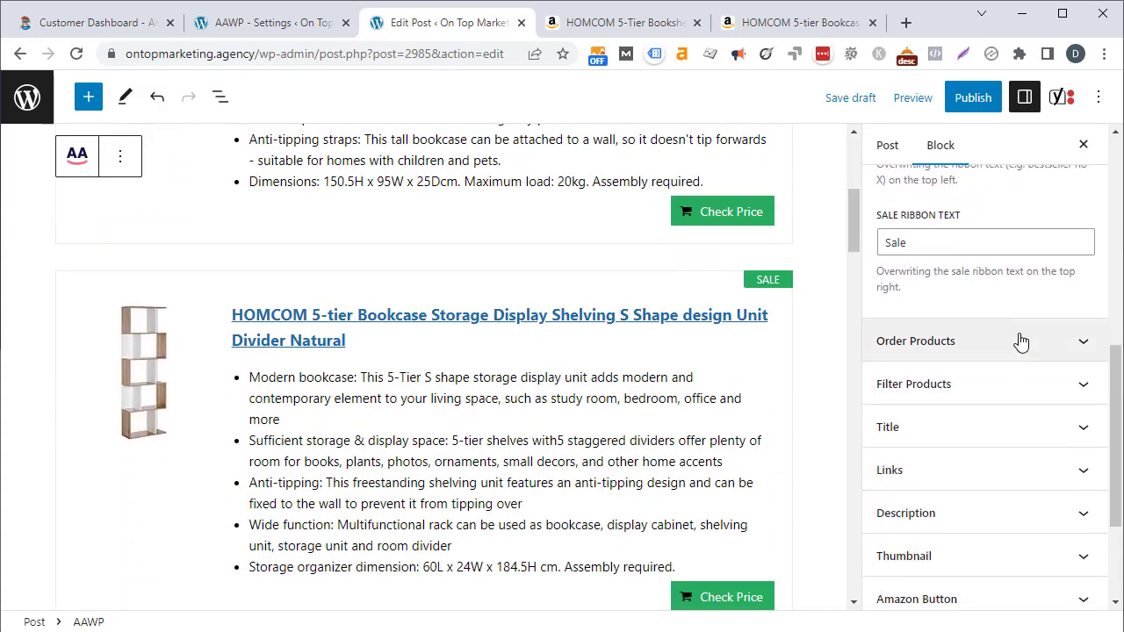
# Examine the AAWP block's product ordering options and its product filter settings.
pyautogui.click(1021, 342)
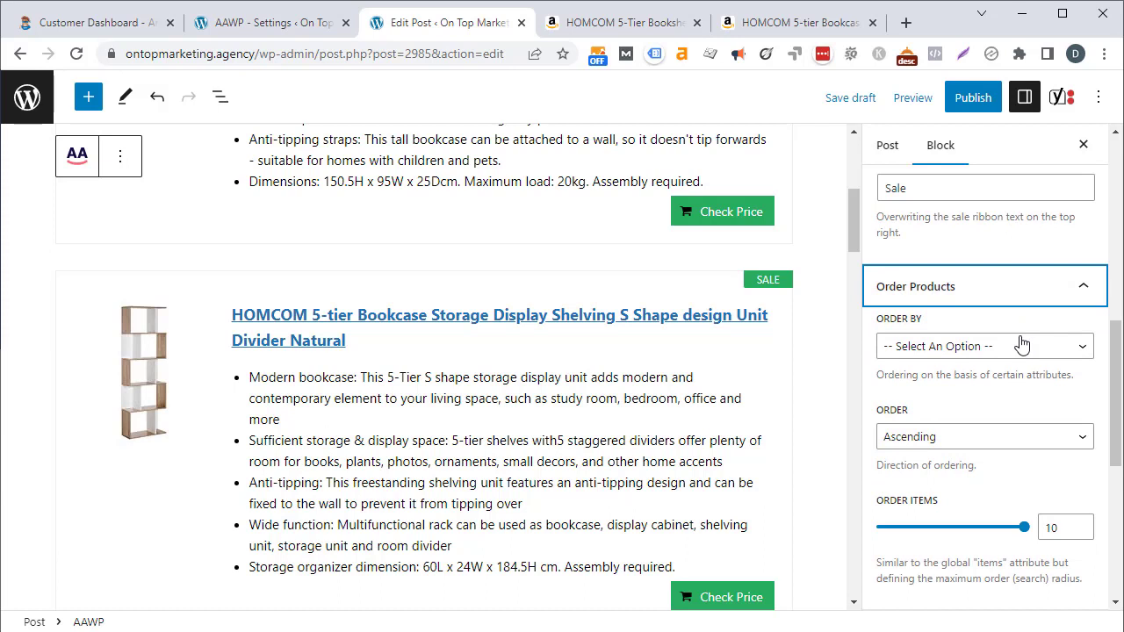
pyautogui.click(1021, 346)
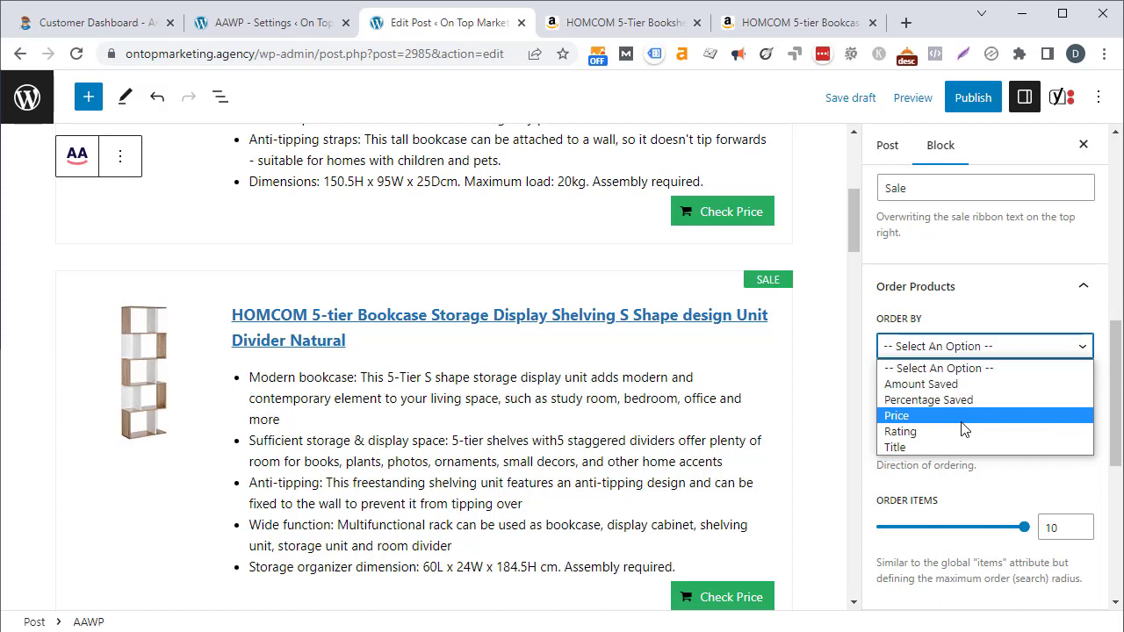
pyautogui.click(956, 367)
pyautogui.moveTo(1111, 401); pyautogui.dragTo(1116, 500)
pyautogui.click(1002, 364)
pyautogui.scroll(-3, 1001, 363)
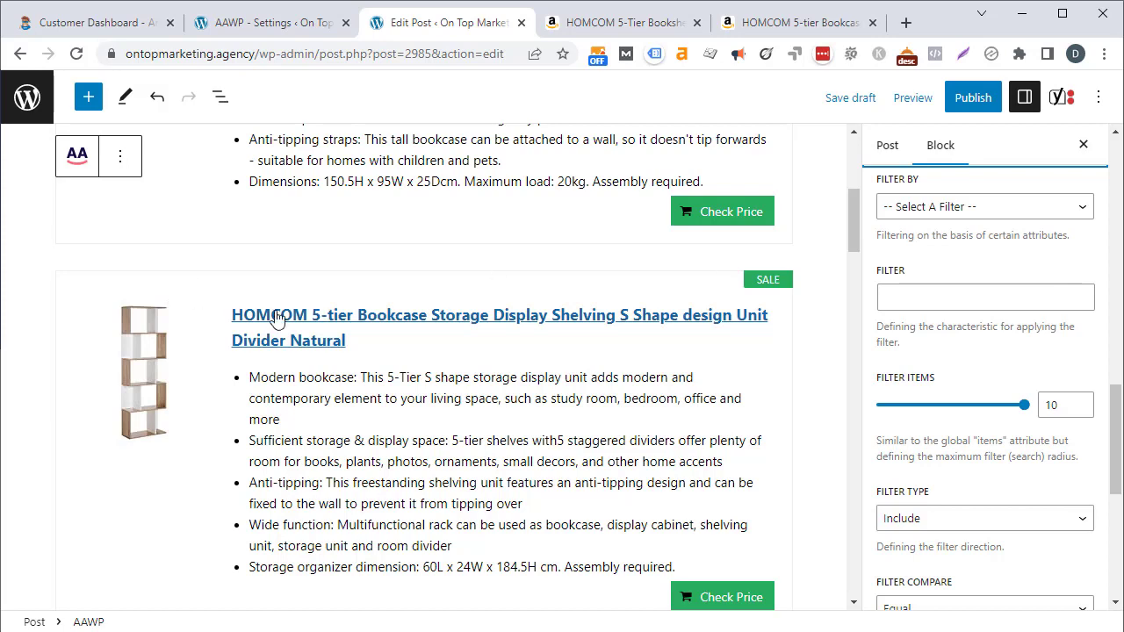
pyautogui.scroll(4, 276, 400)
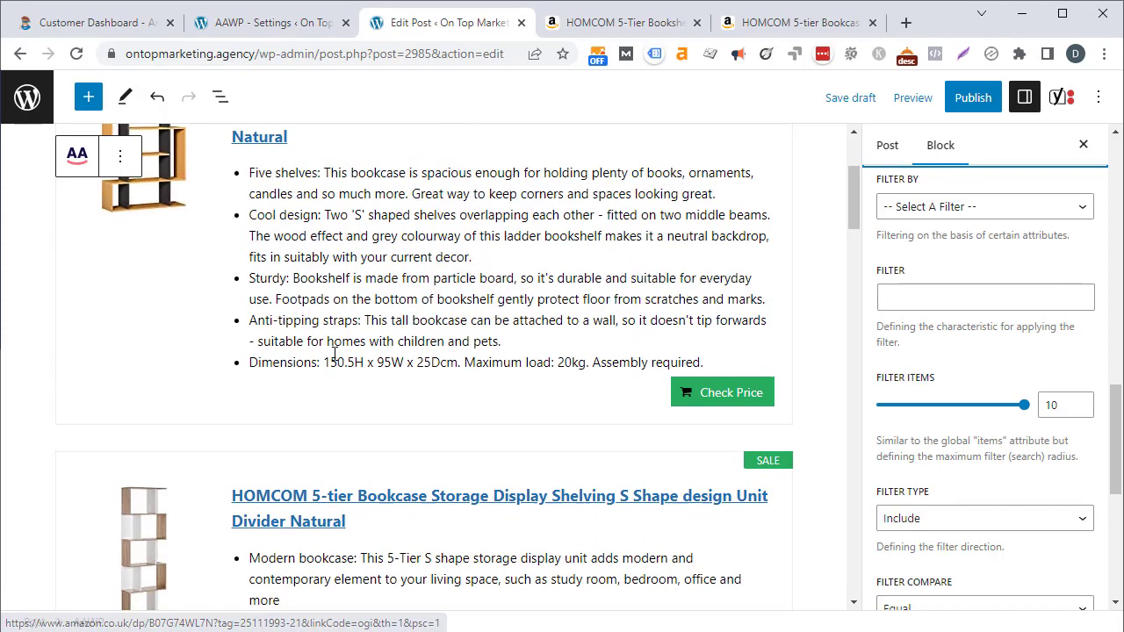
pyautogui.scroll(-1, 277, 399)
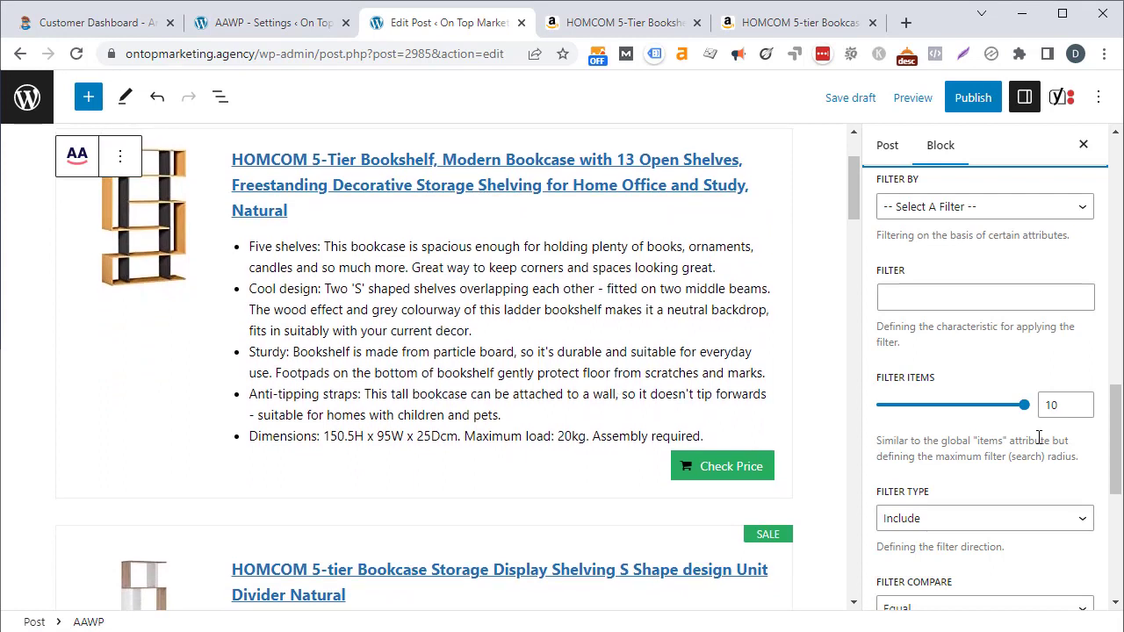
# Set the maximum title length of the product boxes to 50 characters.
pyautogui.scroll(-4, 1117, 437)
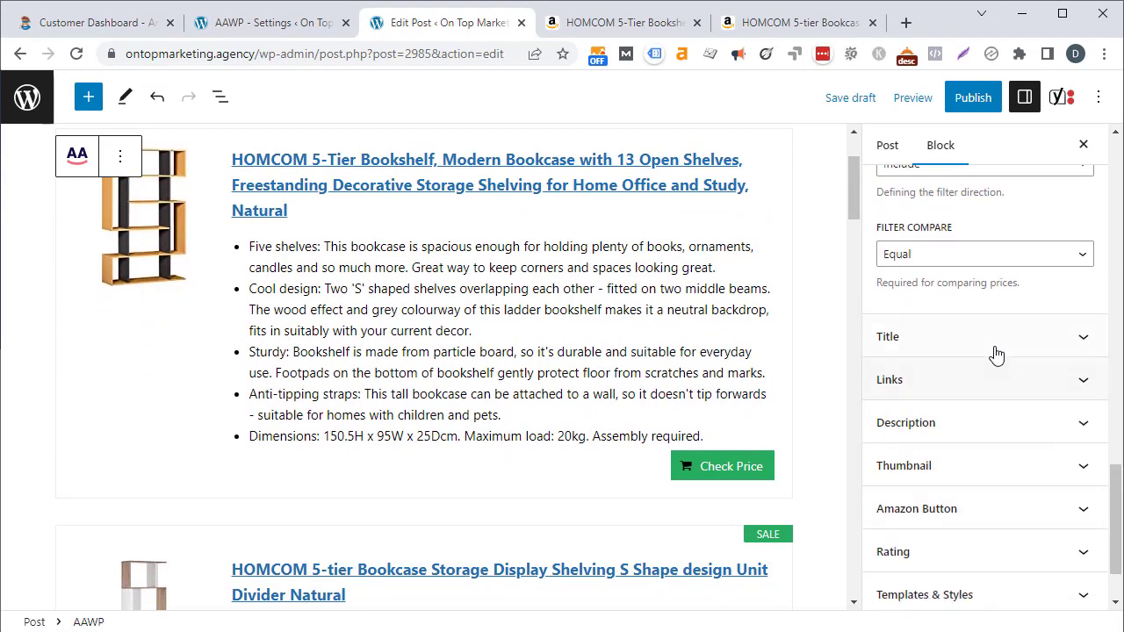
pyautogui.click(995, 352)
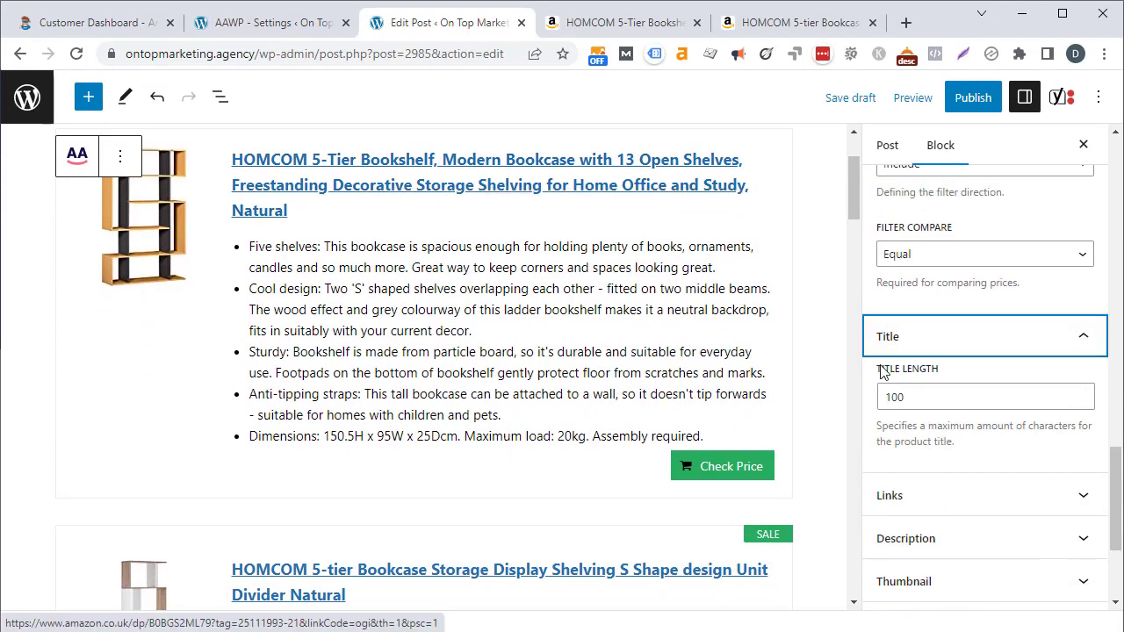
pyautogui.moveTo(908, 397); pyautogui.dragTo(819, 406)
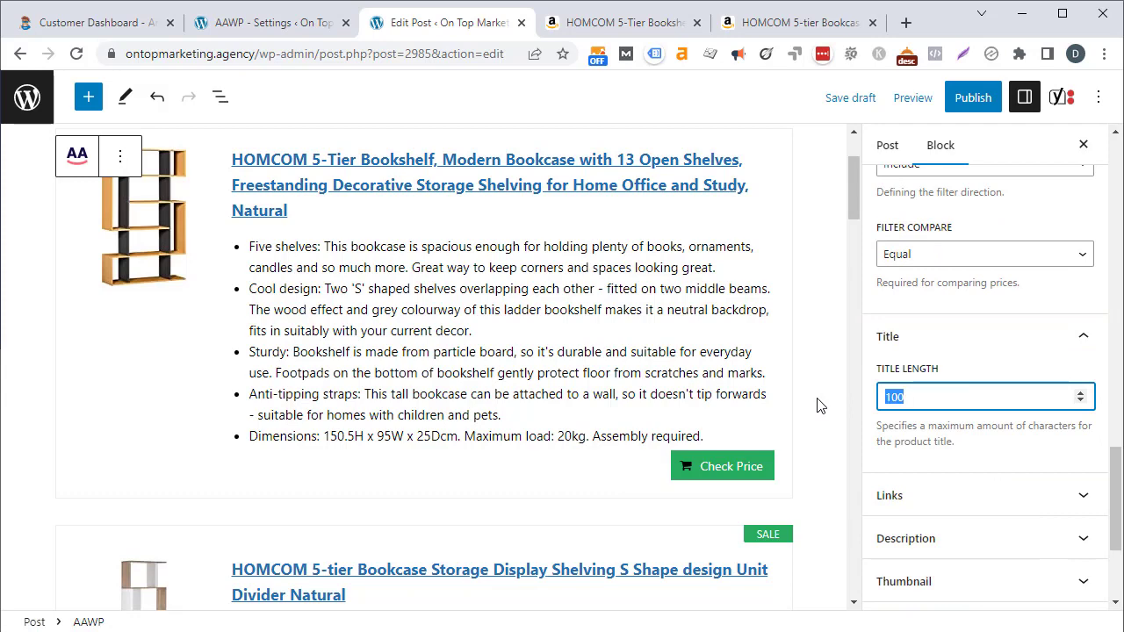
pyautogui.write('500')
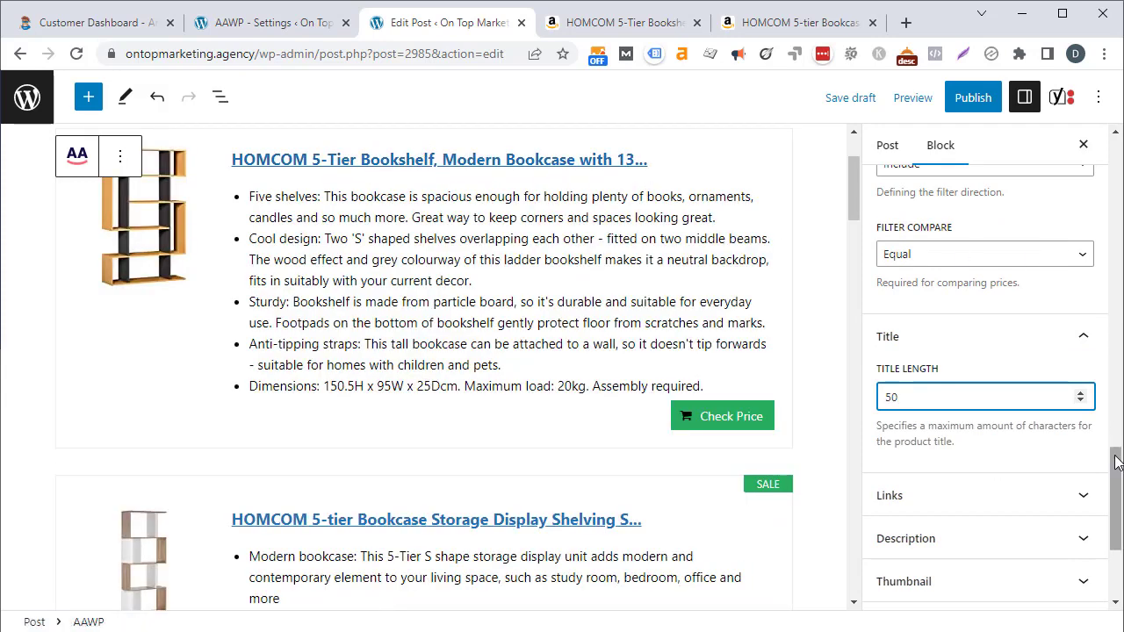
# Look through the available link types in the AAWP block's link settings.
pyautogui.scroll(-1, 1047, 266)
pyautogui.click(1054, 418)
pyautogui.click(999, 486)
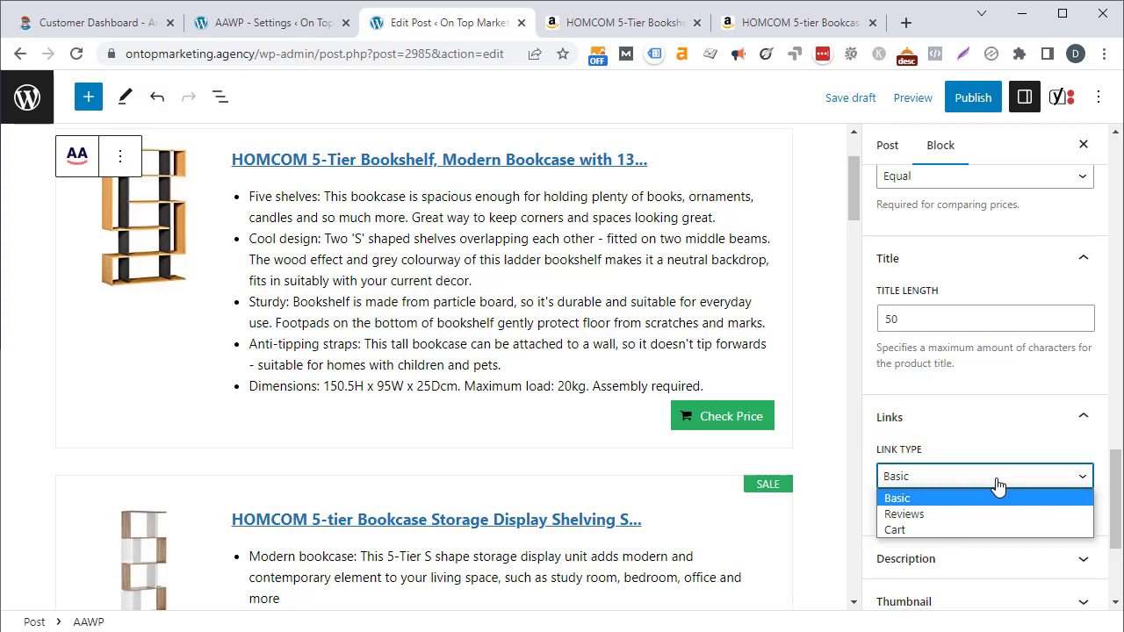
pyautogui.click(999, 486)
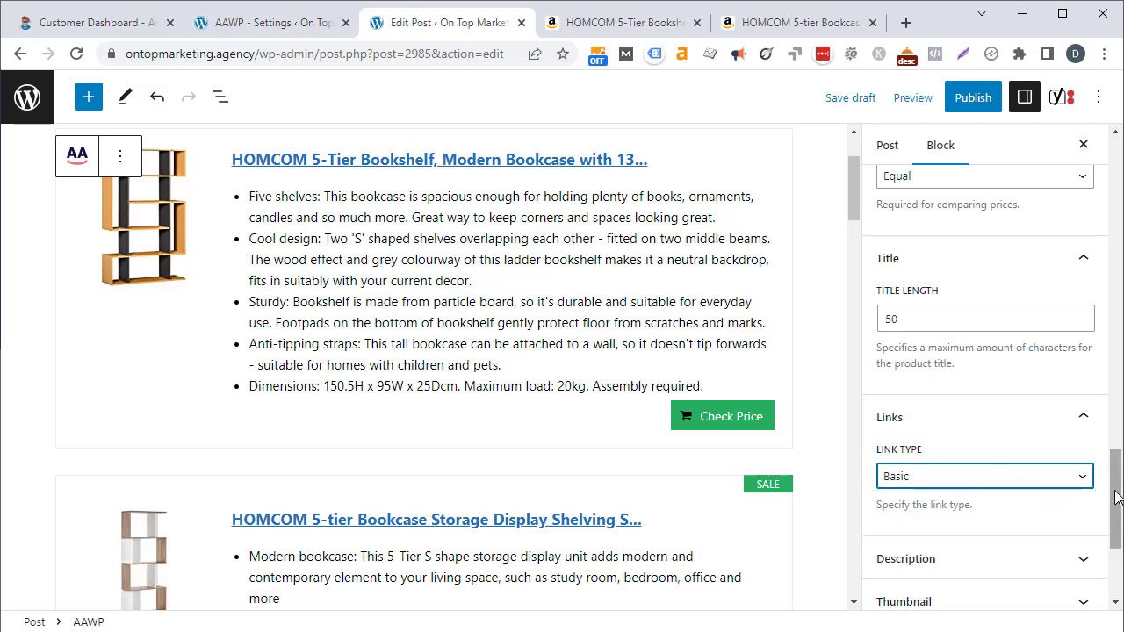
# Limit the product descriptions to 3 items with a description length of 100 characters each.
pyautogui.scroll(-2, 1055, 475)
pyautogui.click(955, 374)
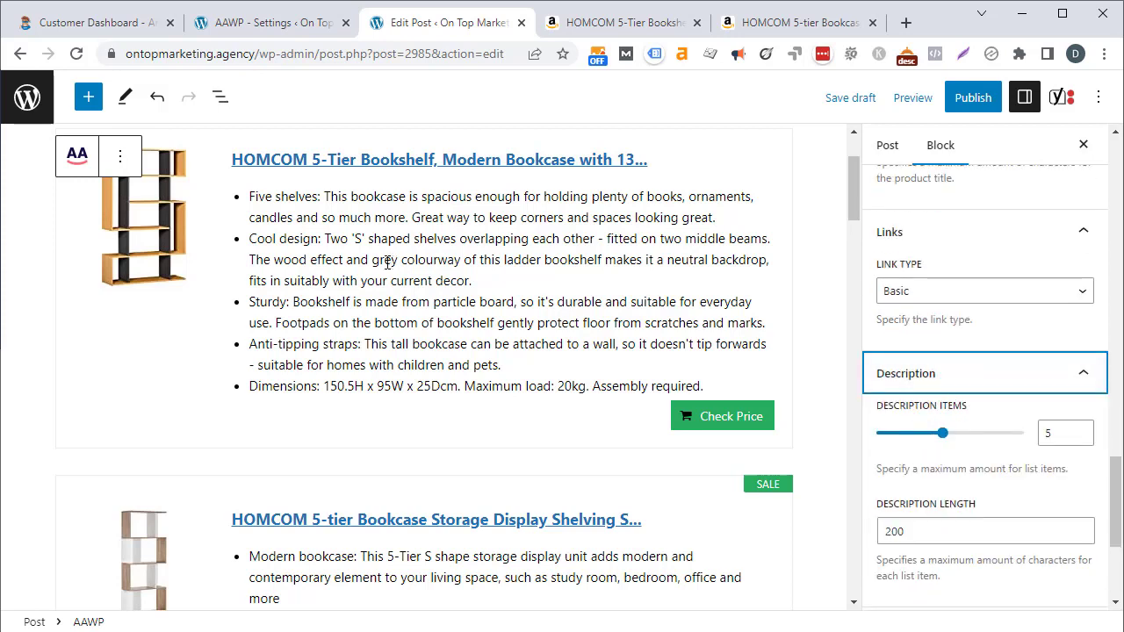
pyautogui.click(909, 433)
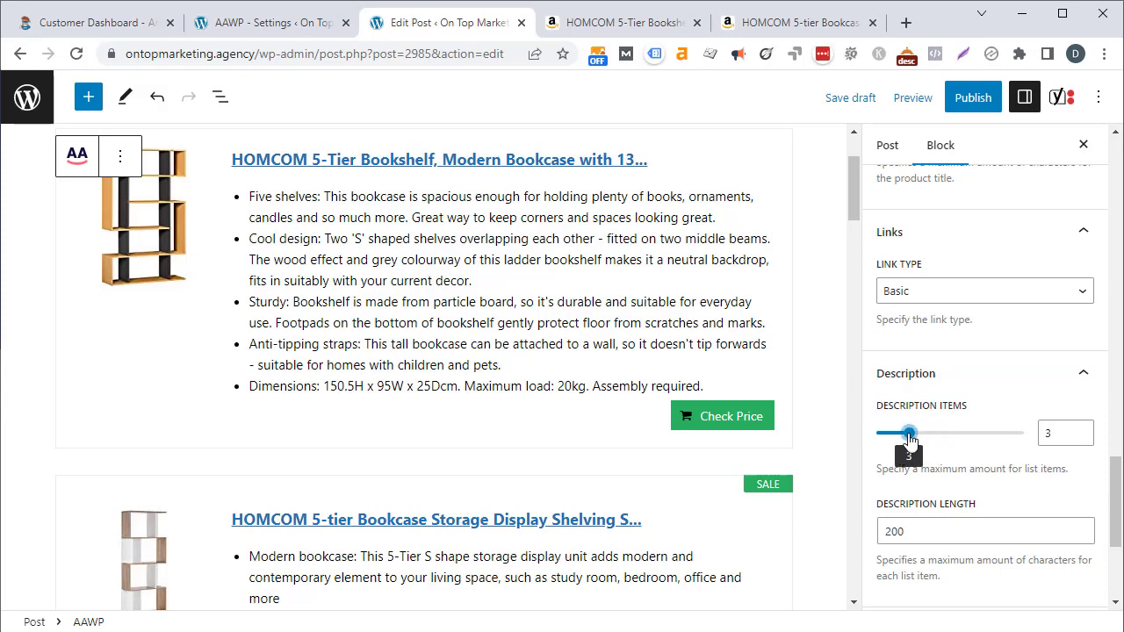
pyautogui.doubleClick(934, 531)
pyautogui.write('100')
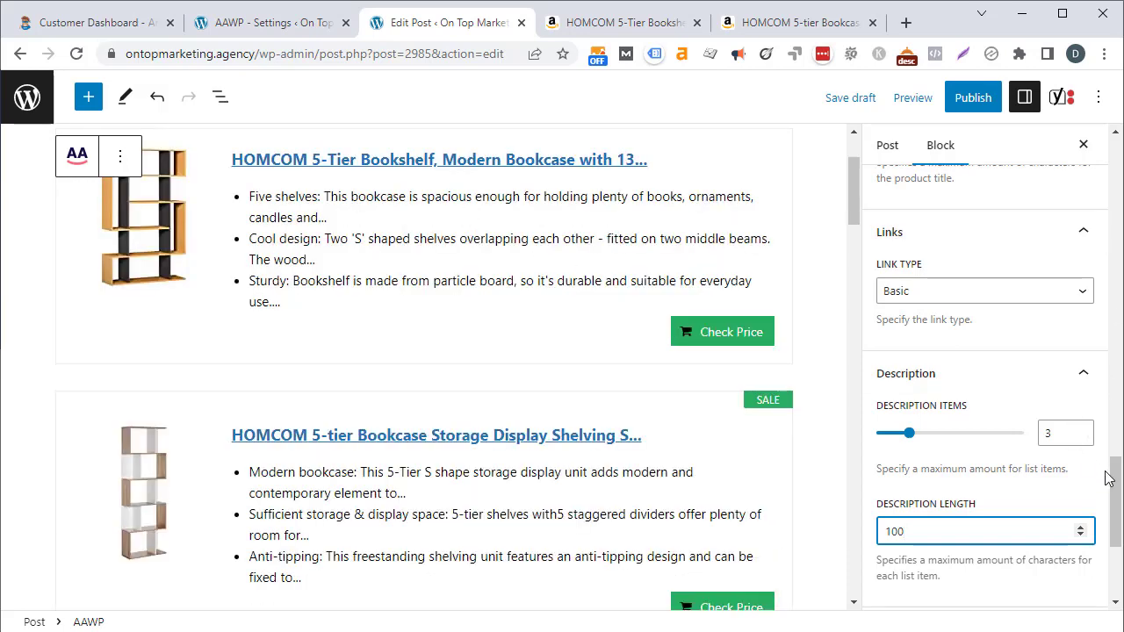
# Examine the block's thumbnail, Amazon button, rating, and template and style settings.
pyautogui.moveTo(1115, 490); pyautogui.dragTo(1116, 541)
pyautogui.click(1017, 369)
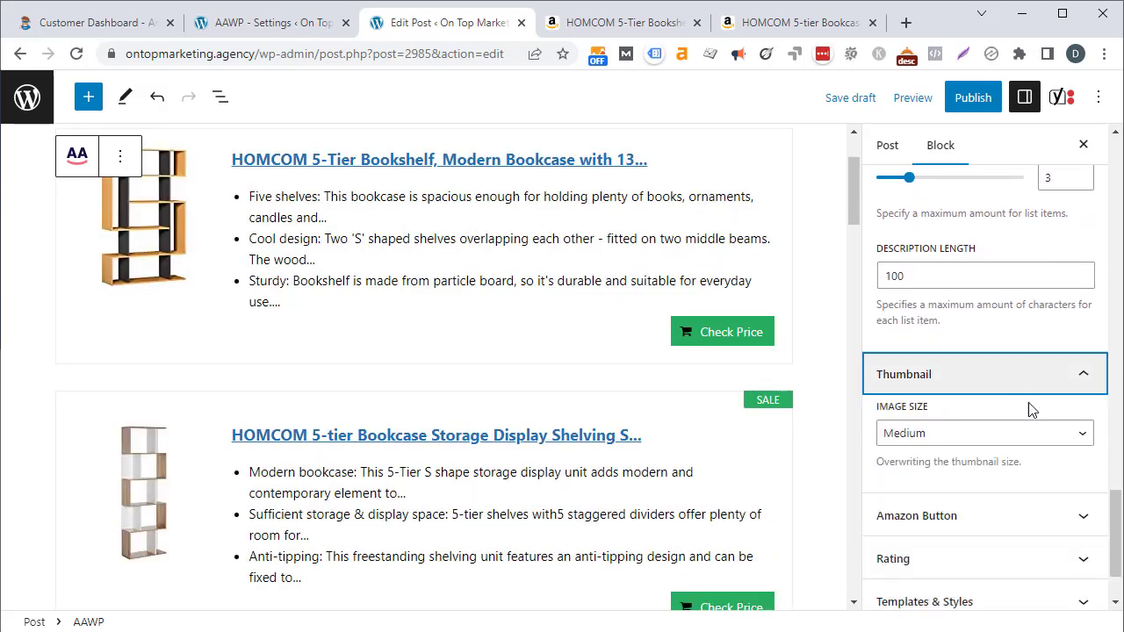
pyautogui.click(984, 516)
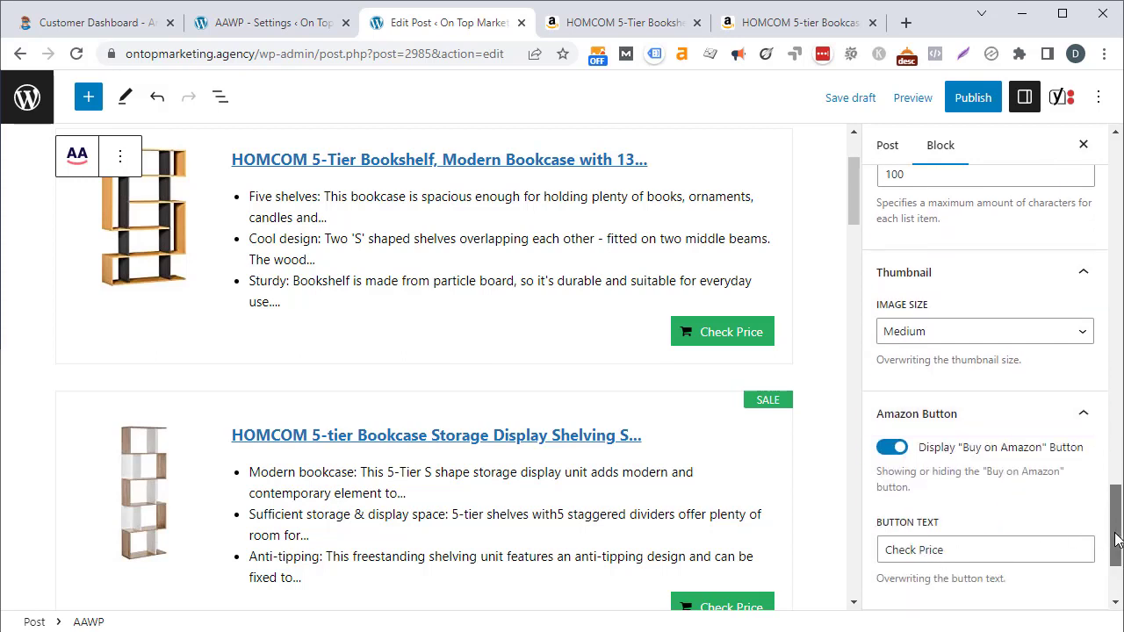
pyautogui.moveTo(1116, 535); pyautogui.dragTo(1116, 564)
pyautogui.click(1004, 471)
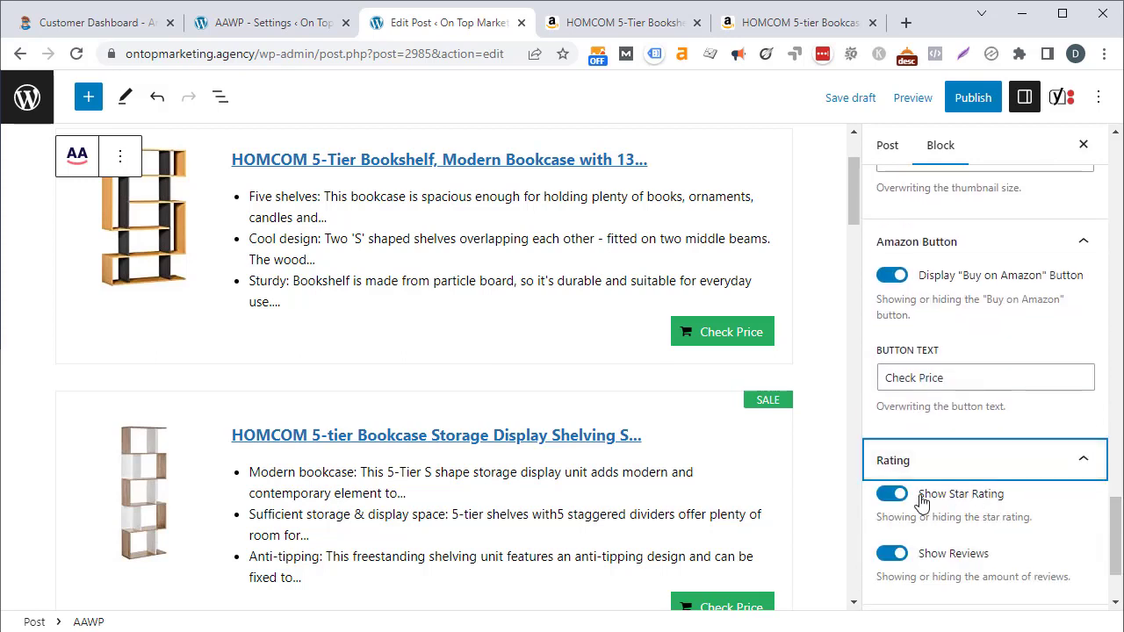
pyautogui.moveTo(1116, 542); pyautogui.dragTo(1115, 564)
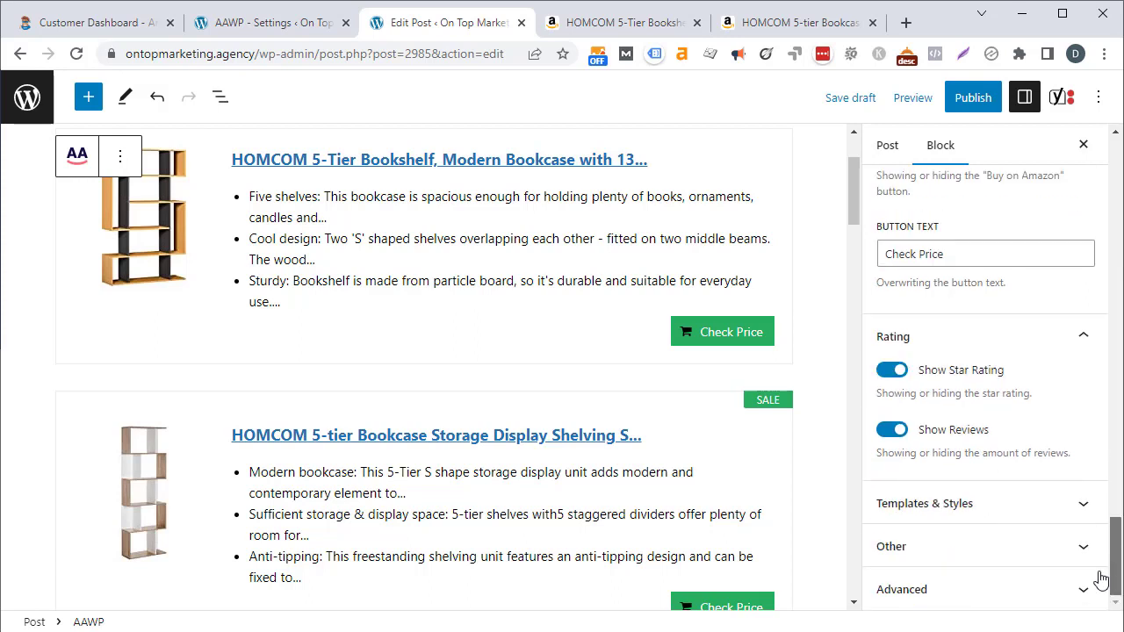
pyautogui.click(1002, 504)
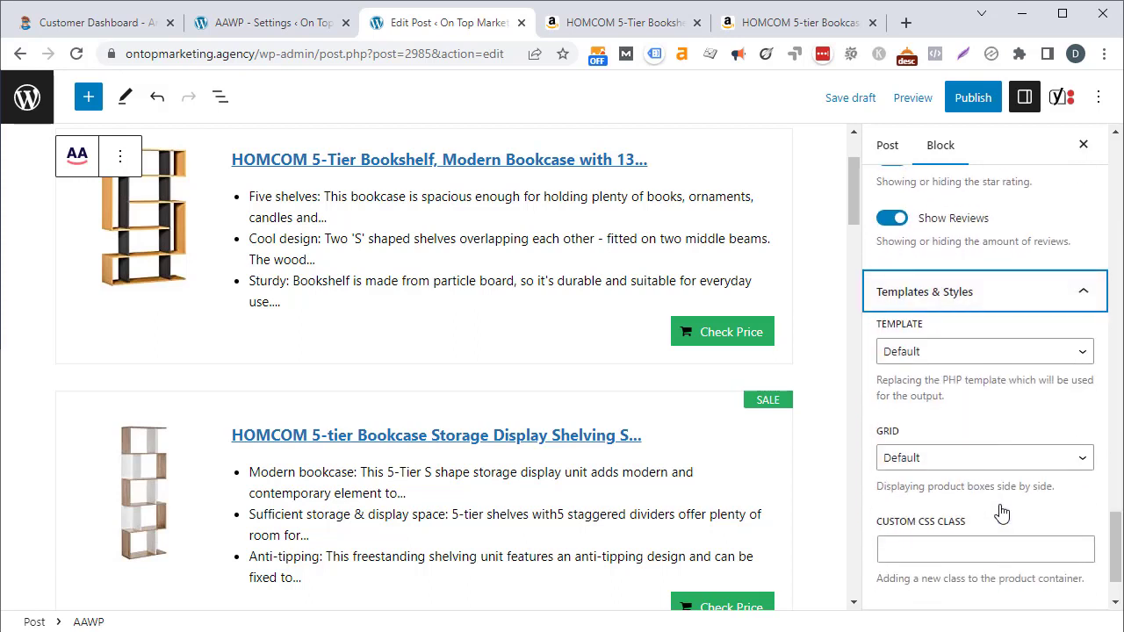
pyautogui.scroll(-2, 1087, 575)
# Save the post as a draft and look over both product boxes in its preview.
pyautogui.click(850, 98)
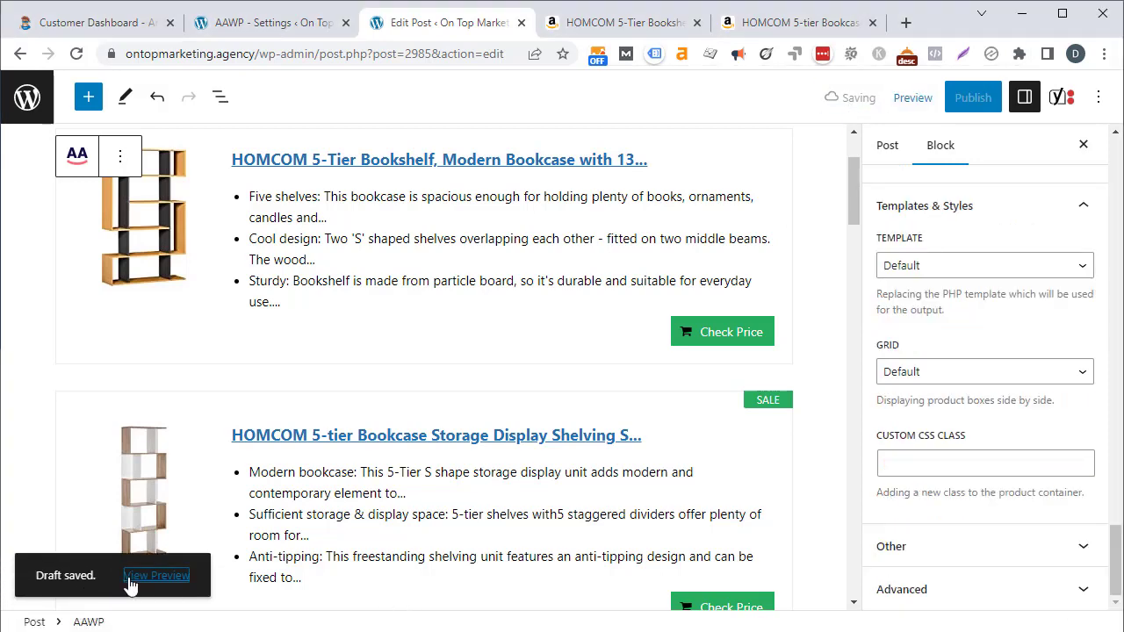
pyautogui.click(154, 614)
pyautogui.click(515, 25)
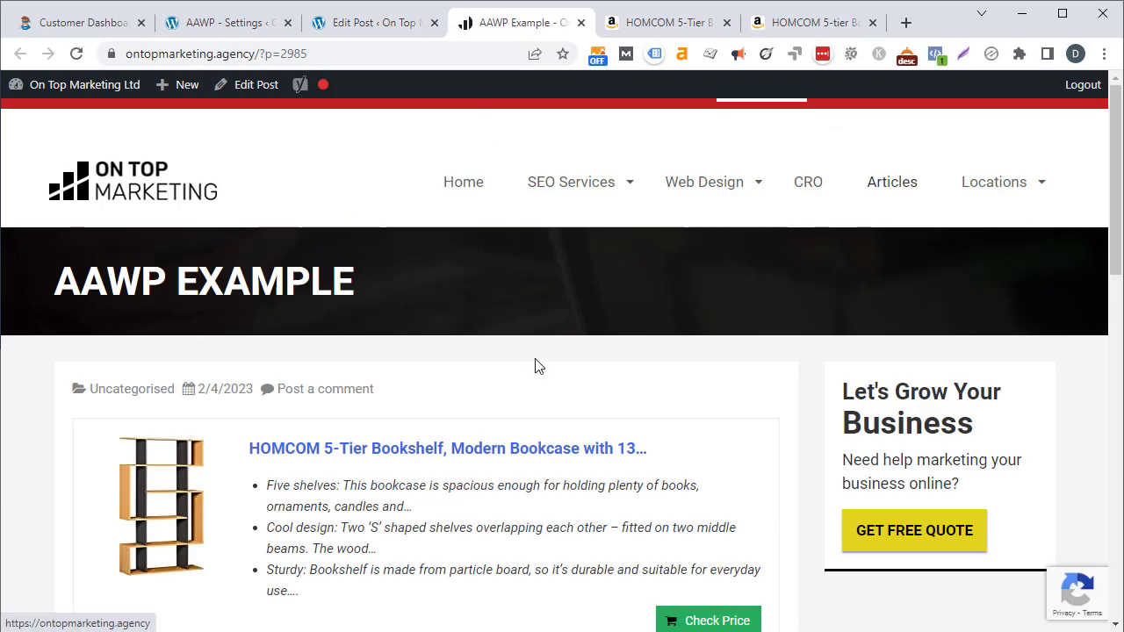
pyautogui.scroll(-2, 540, 364)
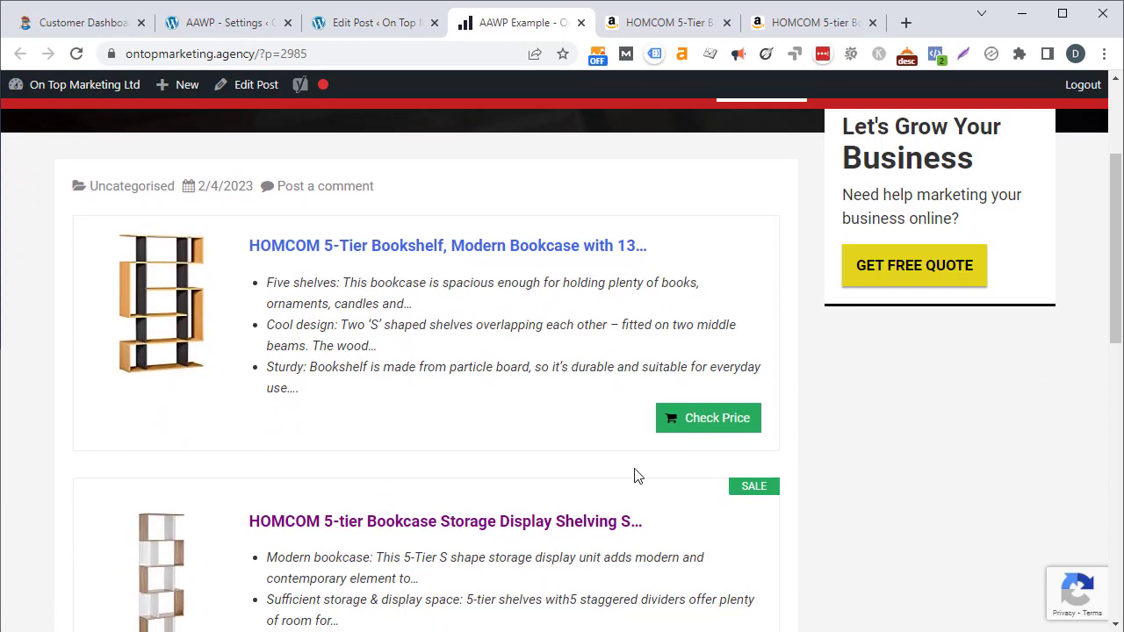
pyautogui.scroll(-2, 635, 474)
pyautogui.scroll(2, 489, 495)
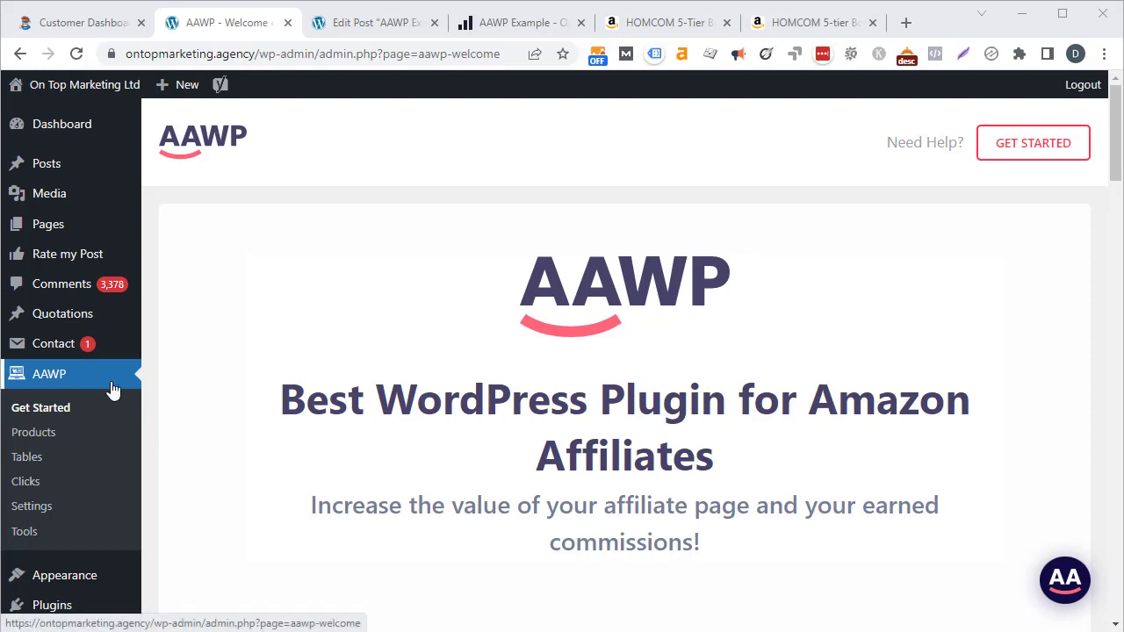
# Add a new AAWP table titled "Which Bookshelf?".
pyautogui.click(80, 463)
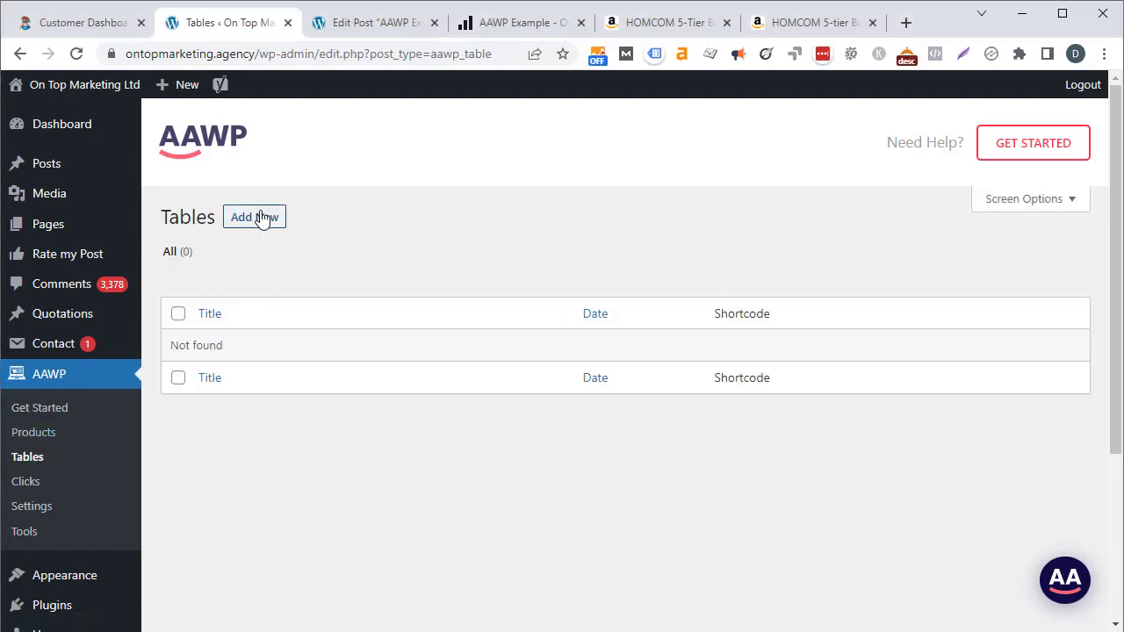
pyautogui.click(255, 216)
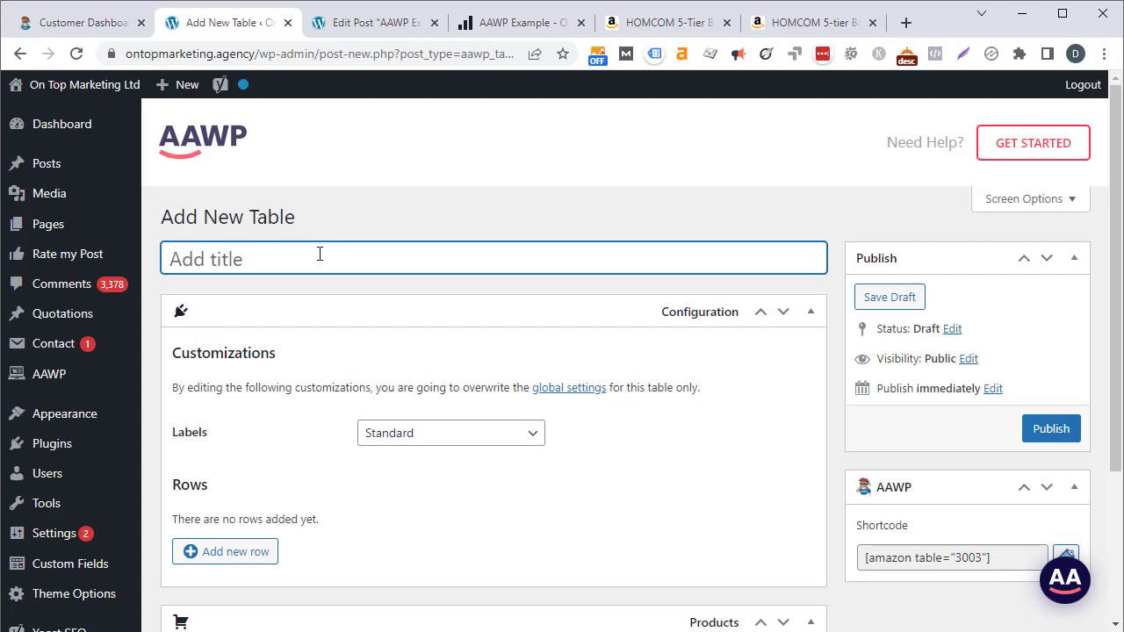
pyautogui.write('Which')
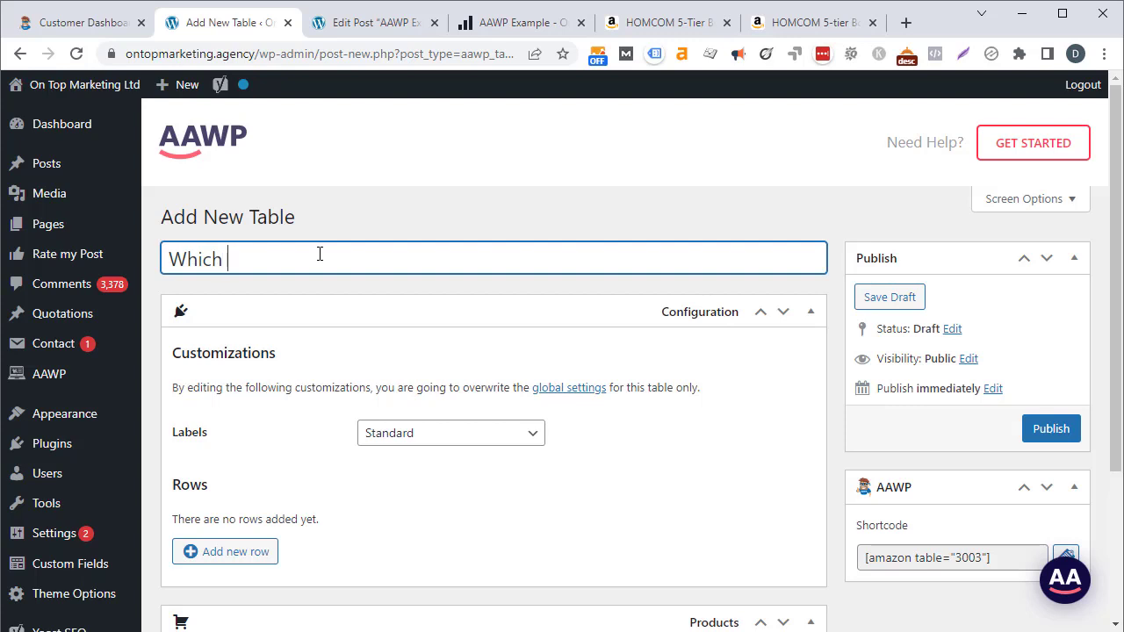
pyautogui.write(' Bookshelf?')
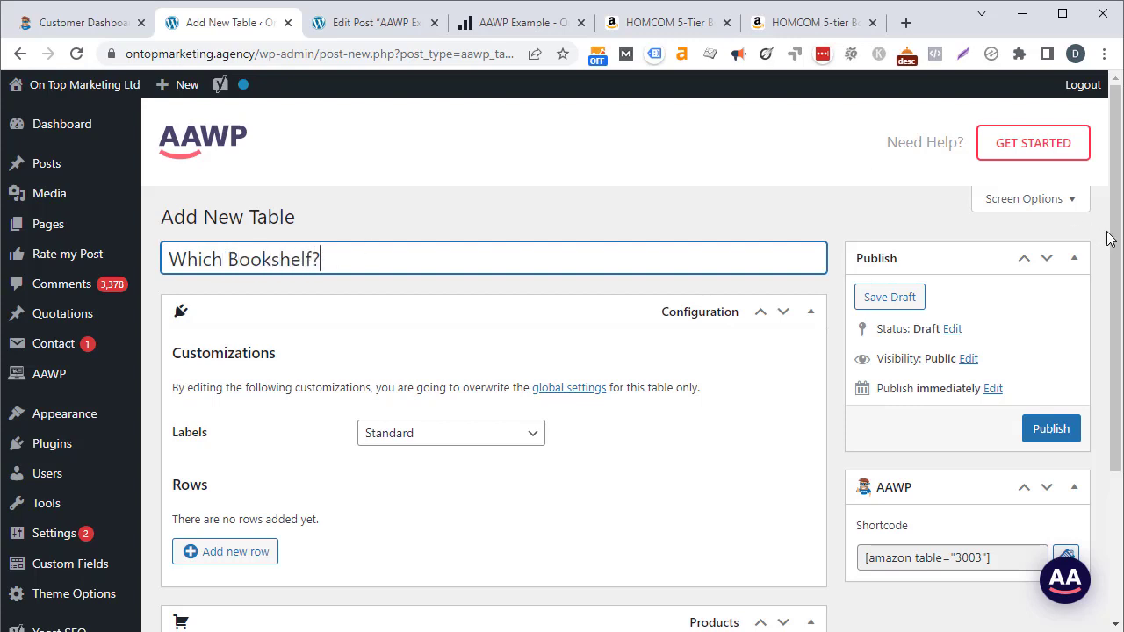
# Take the HOMCOM 5-Tier Bookshelf's ASIN from its Amazon page and add B0BGS2ML79 as the table's first product.
pyautogui.moveTo(1111, 239); pyautogui.dragTo(1118, 412)
pyautogui.click(250, 522)
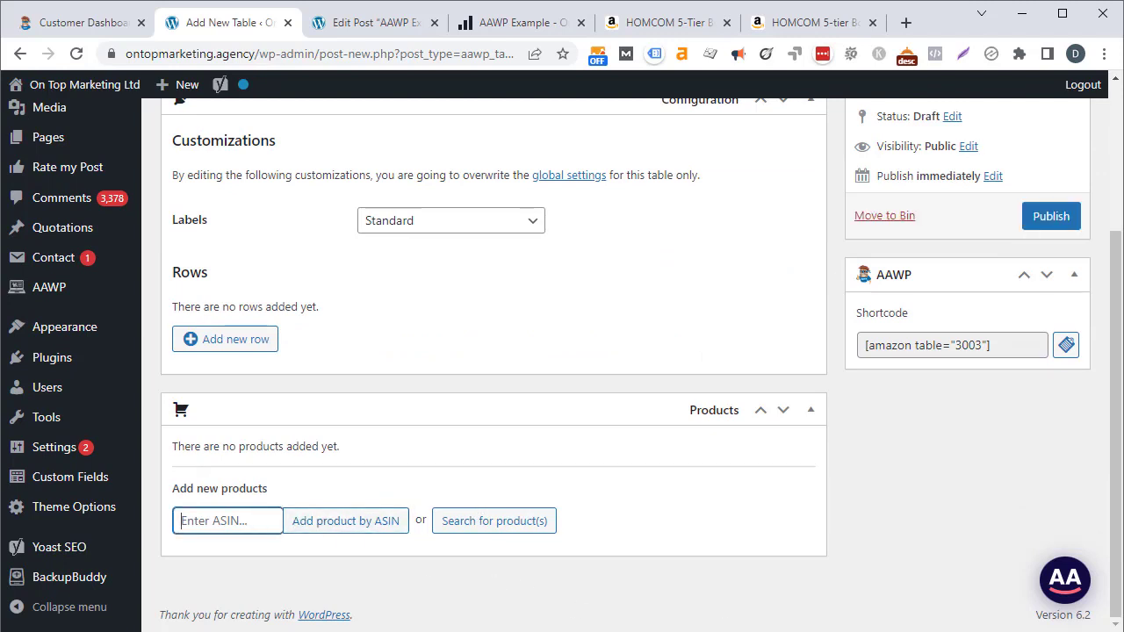
pyautogui.click(677, 24)
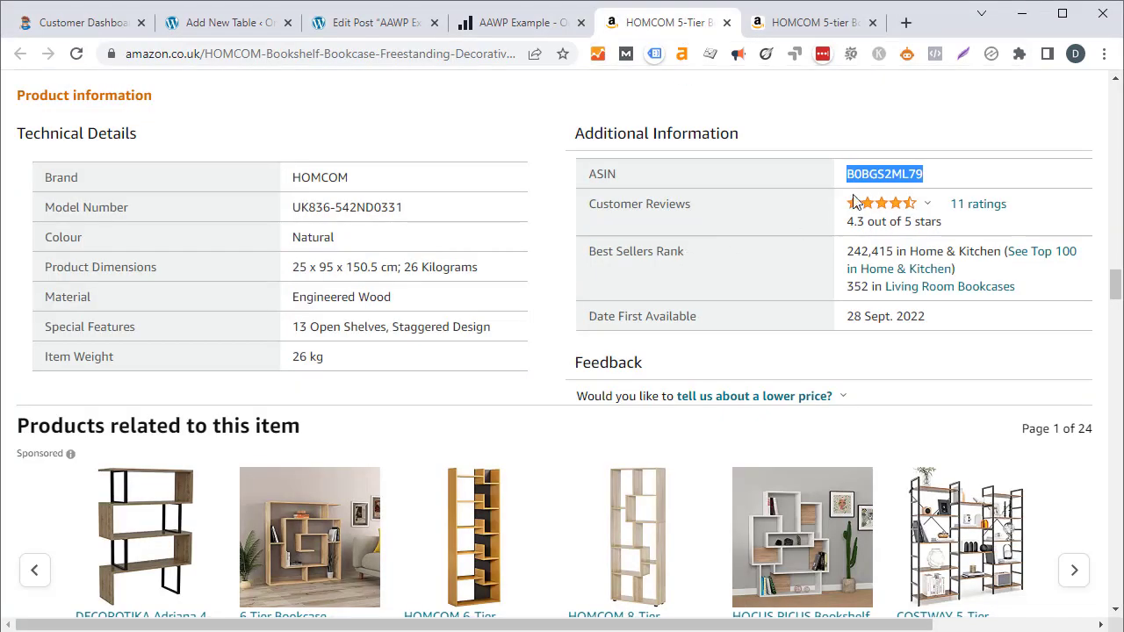
pyautogui.click(235, 23)
pyautogui.write('B0BGS2ML79')
pyautogui.click(347, 532)
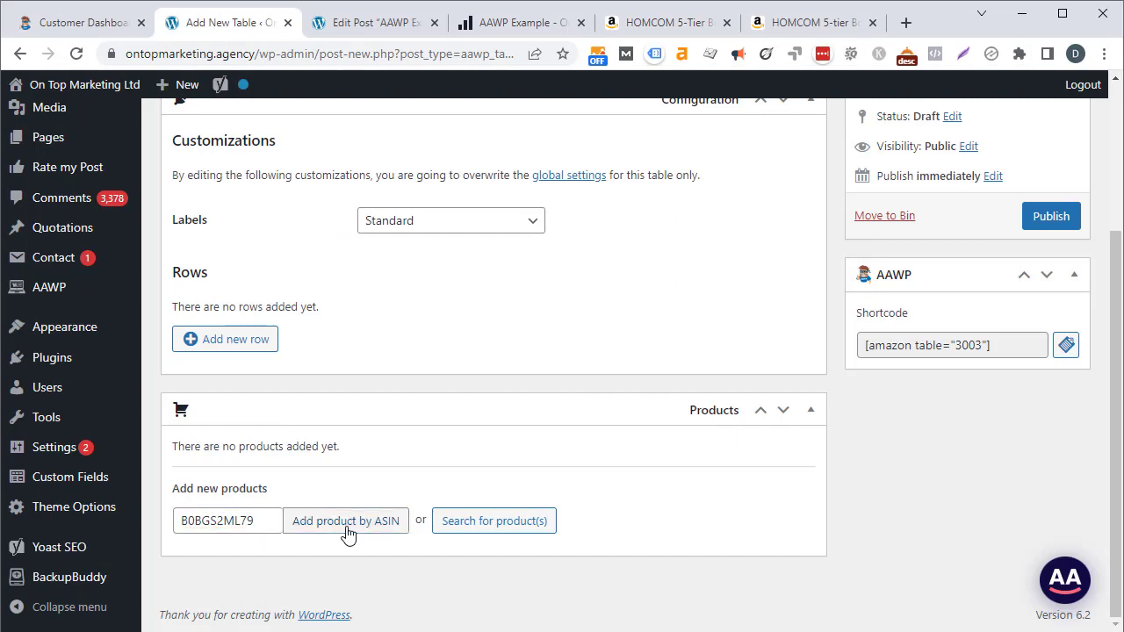
pyautogui.scroll(-2, 1061, 448)
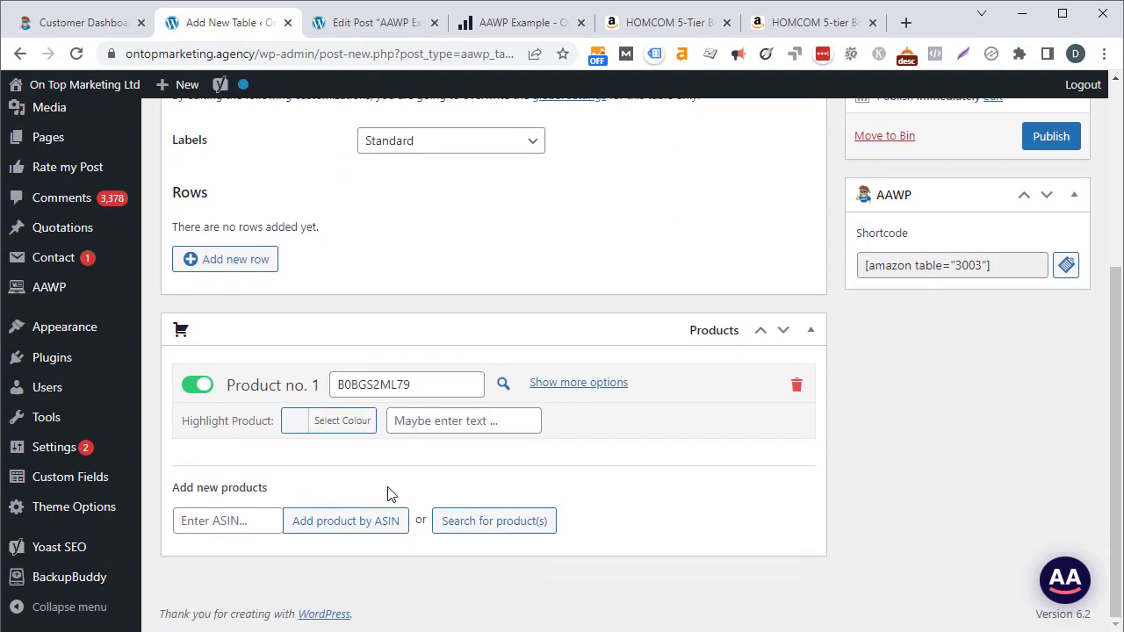
# Take the second HOMCOM bookshelf's ASIN from its Amazon page and add B07G74WL7N as the table's second product.
pyautogui.click(813, 22)
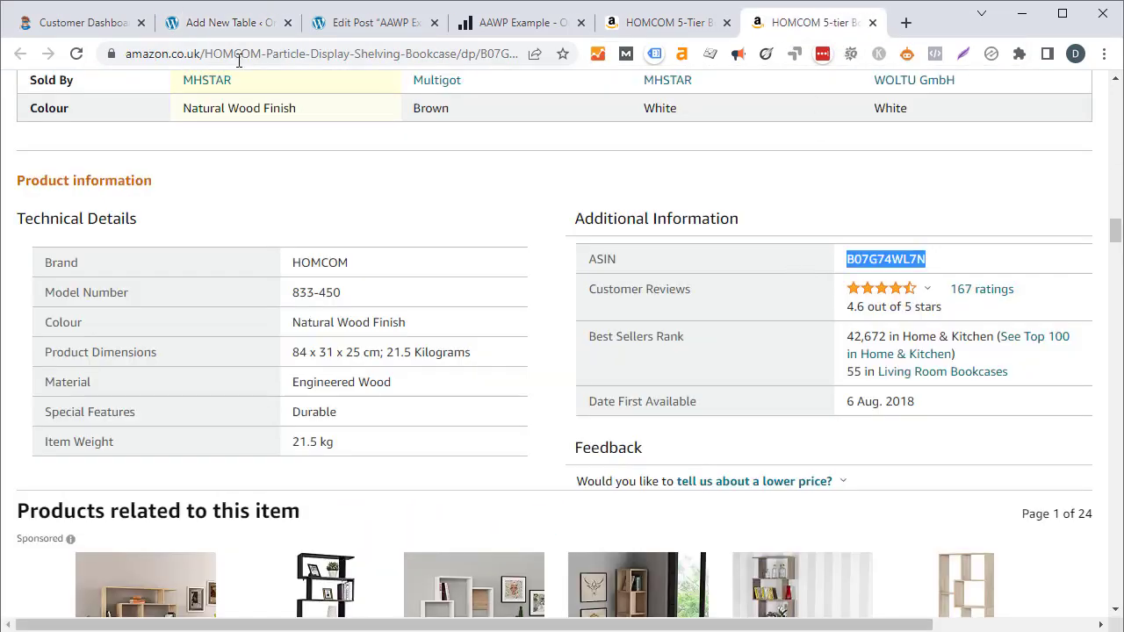
pyautogui.click(213, 24)
pyautogui.click(254, 520)
pyautogui.write('B07G74WL7N')
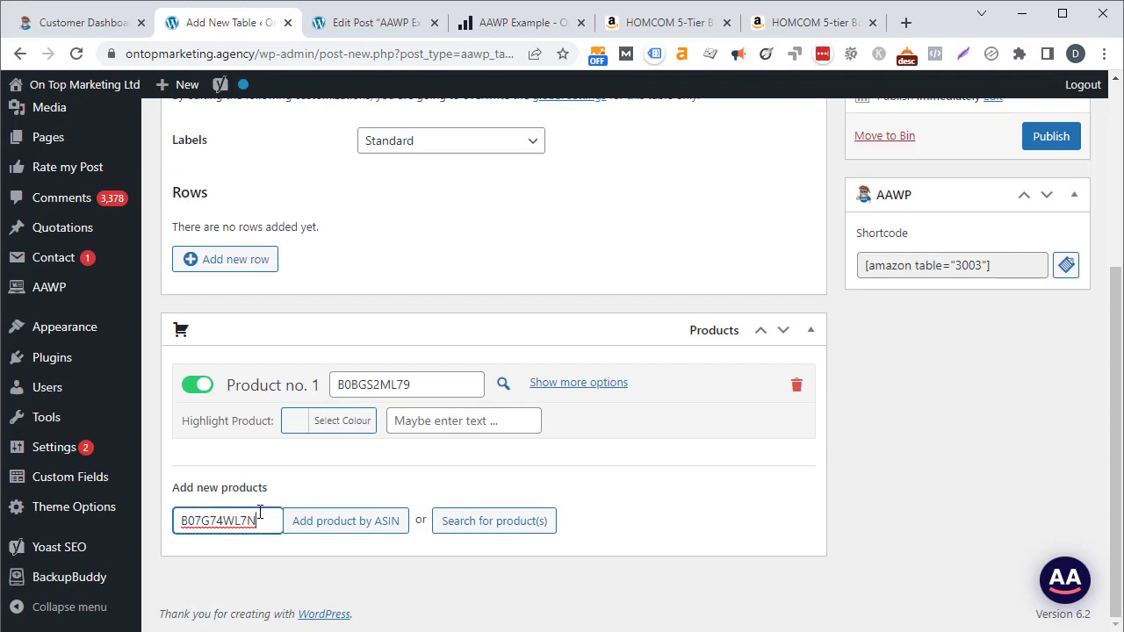
pyautogui.click(367, 525)
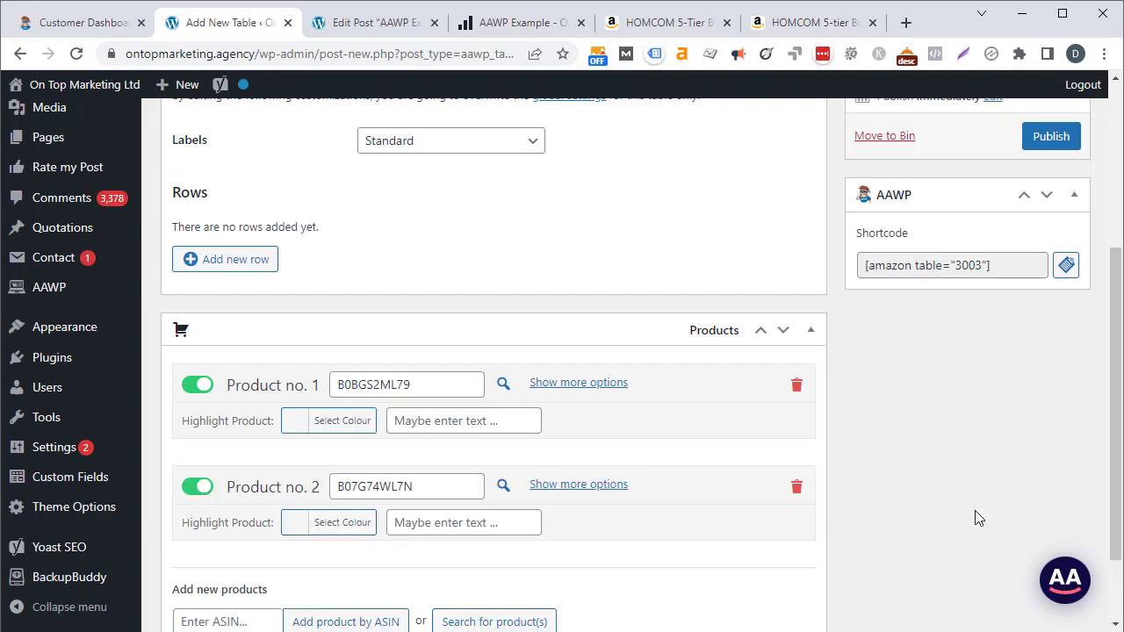
# Add an unlabelled first row showing the product Thumbnail and turn on its link.
pyautogui.scroll(2, 1117, 510)
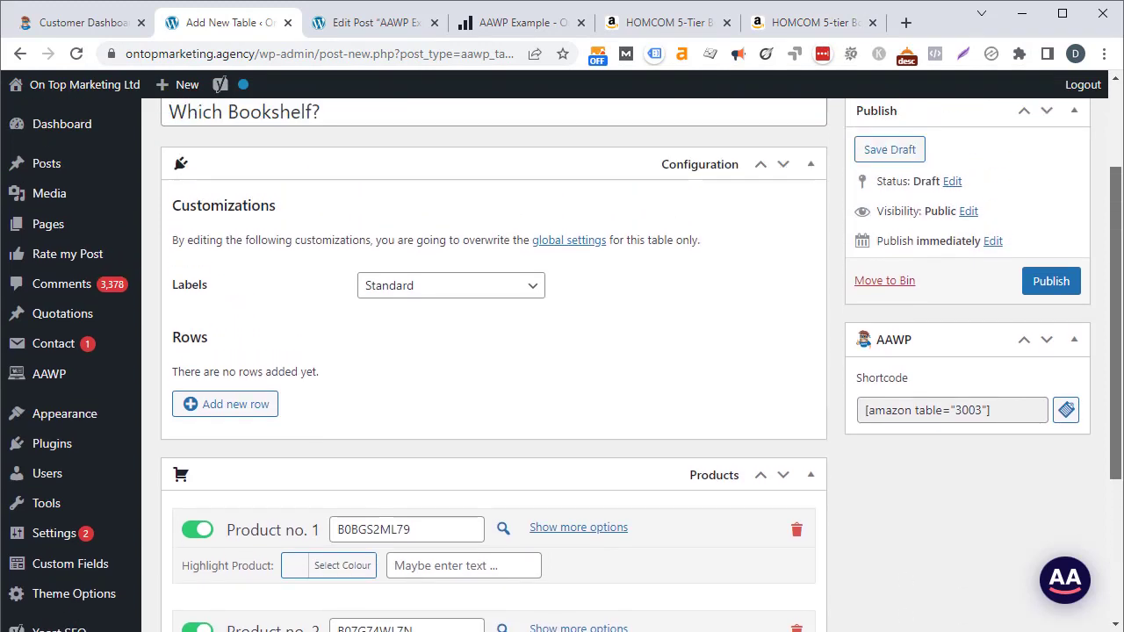
pyautogui.scroll(2, 563, 365)
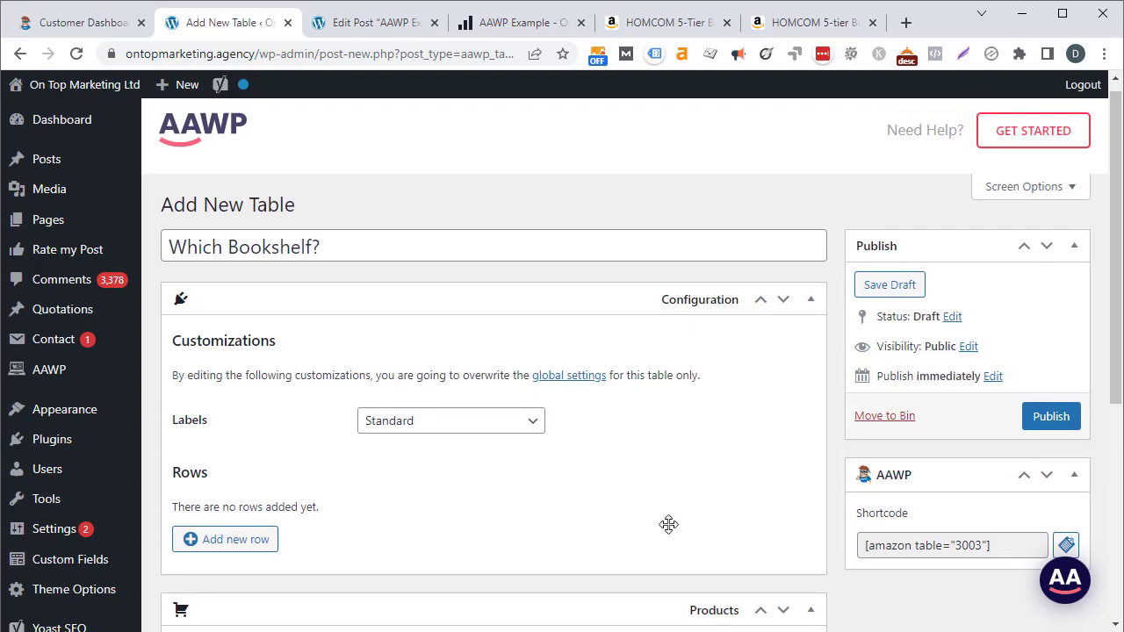
pyautogui.click(252, 549)
pyautogui.moveTo(1114, 347); pyautogui.dragTo(1114, 362)
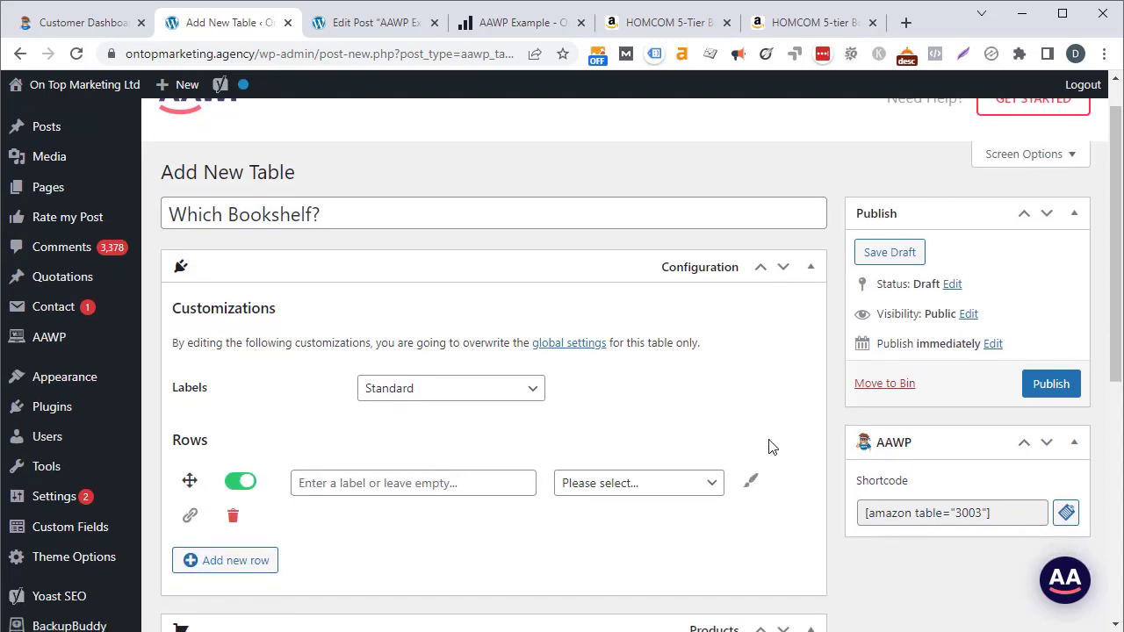
pyautogui.click(683, 491)
pyautogui.click(660, 554)
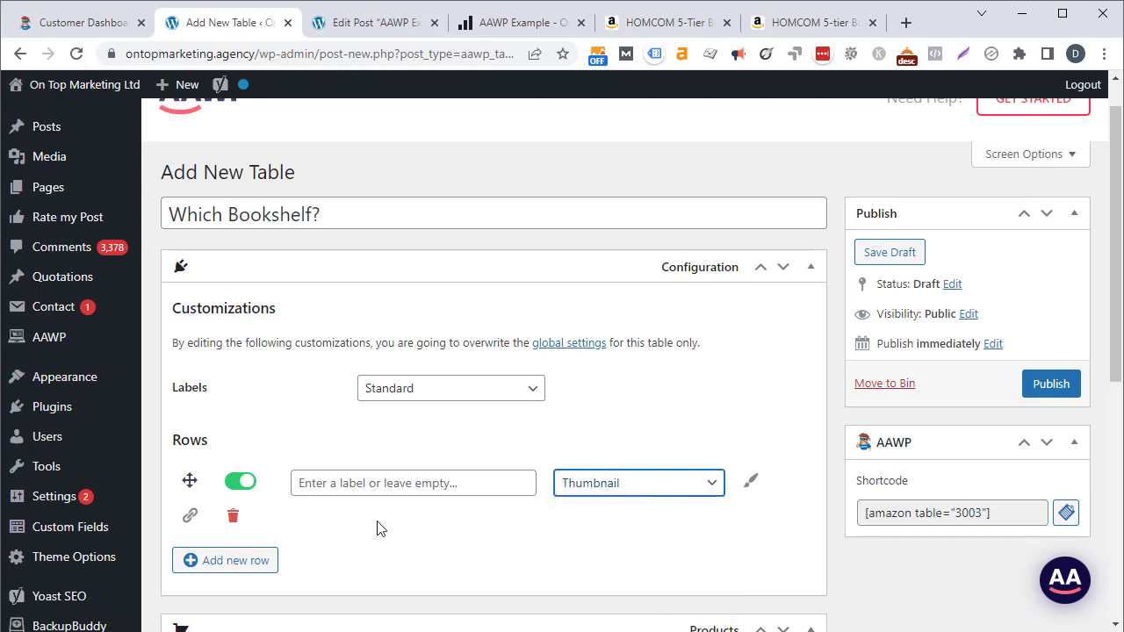
pyautogui.click(188, 527)
# Add a second row labelled "Name" that shows the product Title.
pyautogui.scroll(-1, 1031, 377)
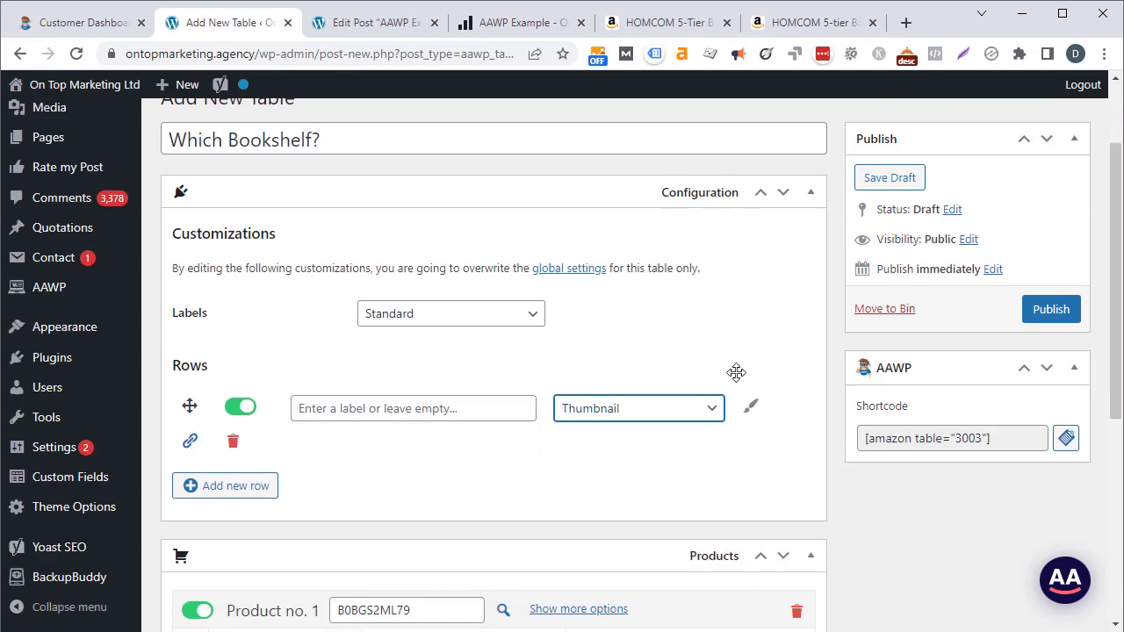
pyautogui.click(261, 484)
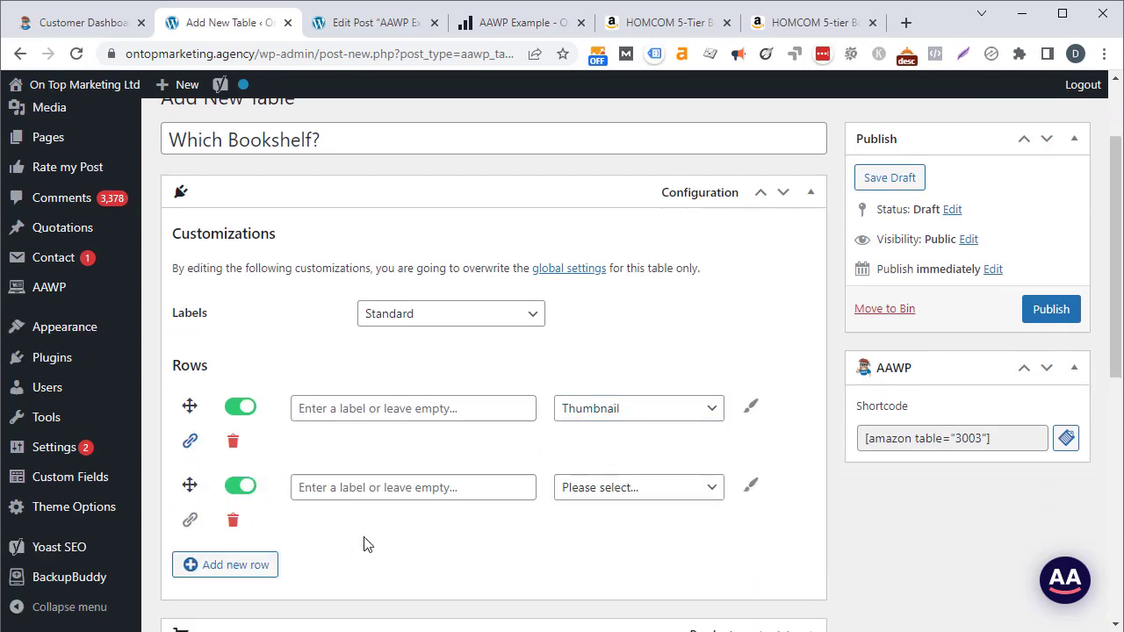
pyautogui.click(627, 490)
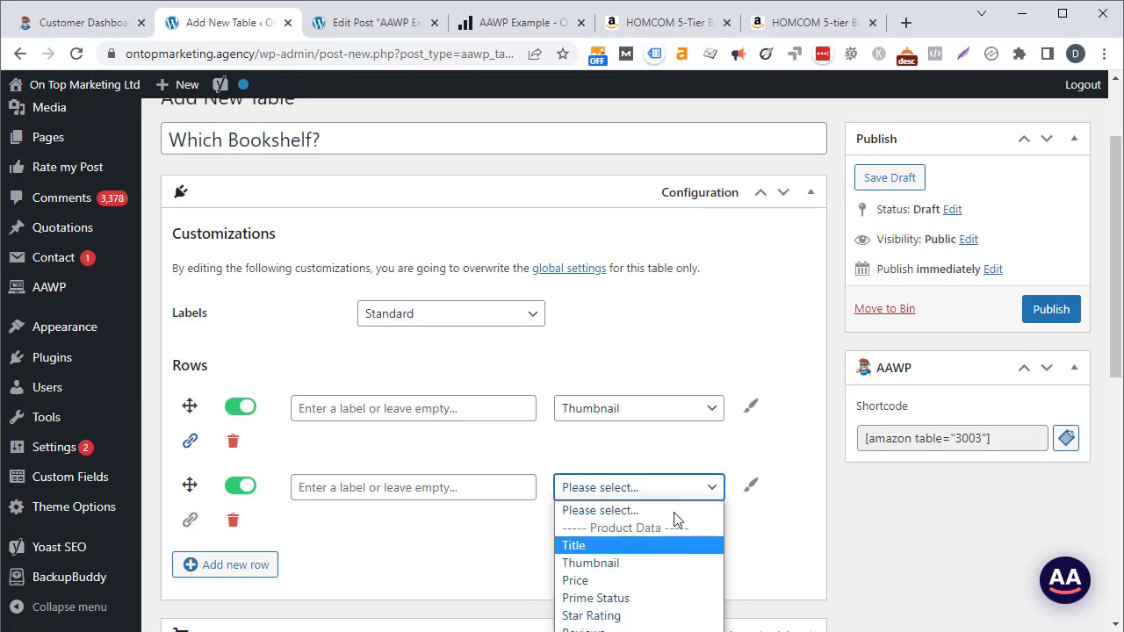
pyautogui.click(1116, 264)
pyautogui.moveTo(1116, 264); pyautogui.dragTo(1117, 383)
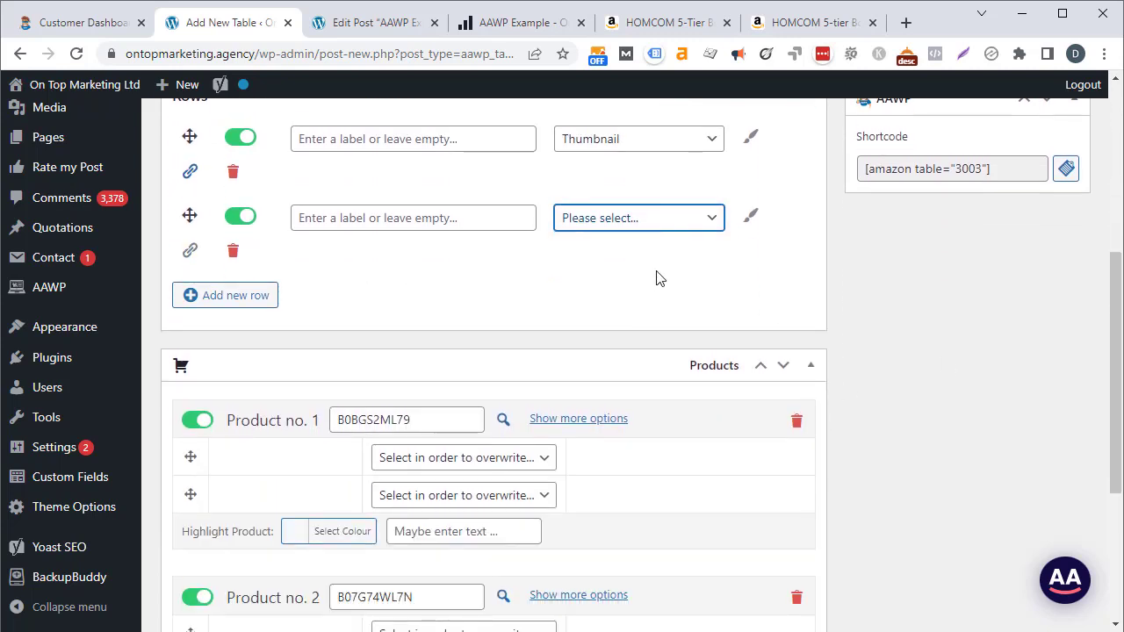
pyautogui.click(640, 218)
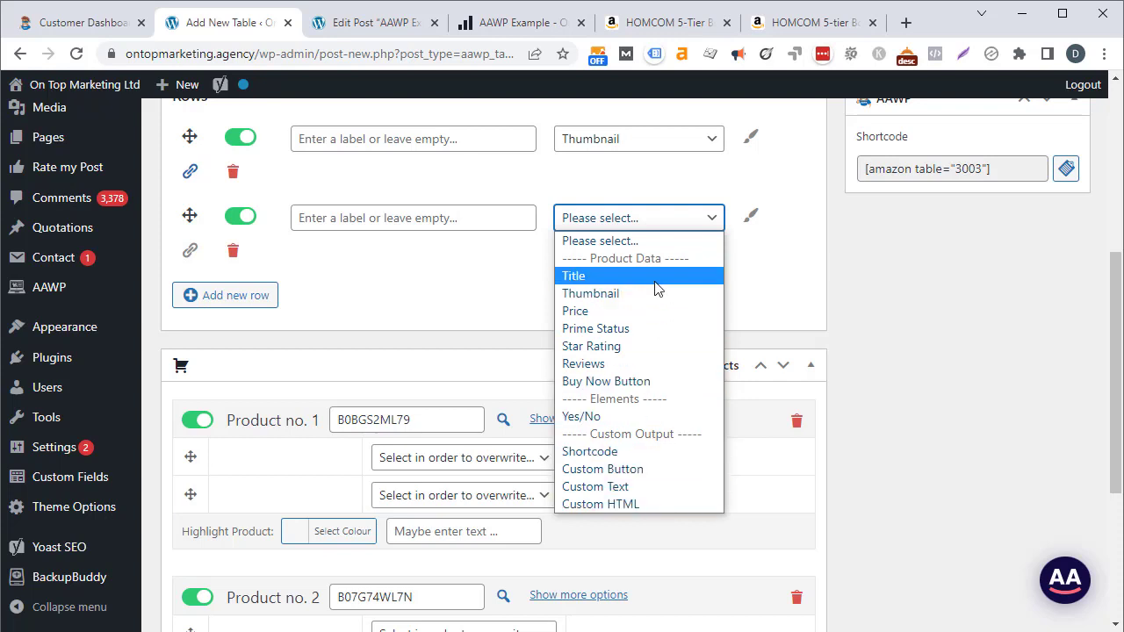
pyautogui.click(615, 275)
pyautogui.click(439, 210)
pyautogui.write('Name')
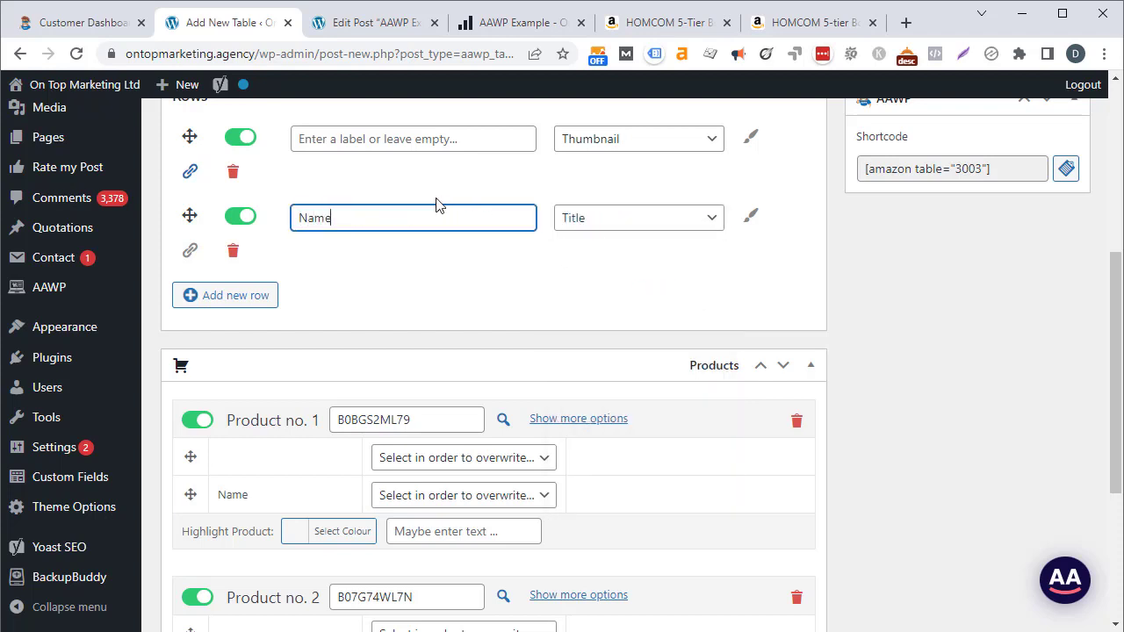
# Add a third row labelled "Wood" with Custom HTML as its content type.
pyautogui.moveTo(1119, 349); pyautogui.dragTo(1121, 299)
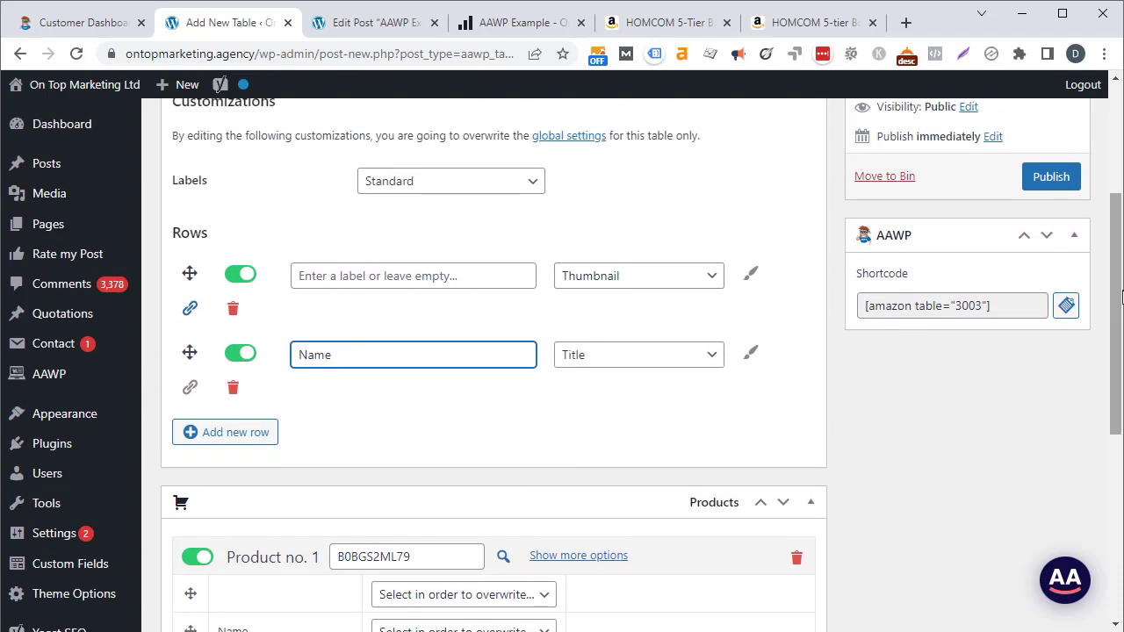
pyautogui.click(259, 433)
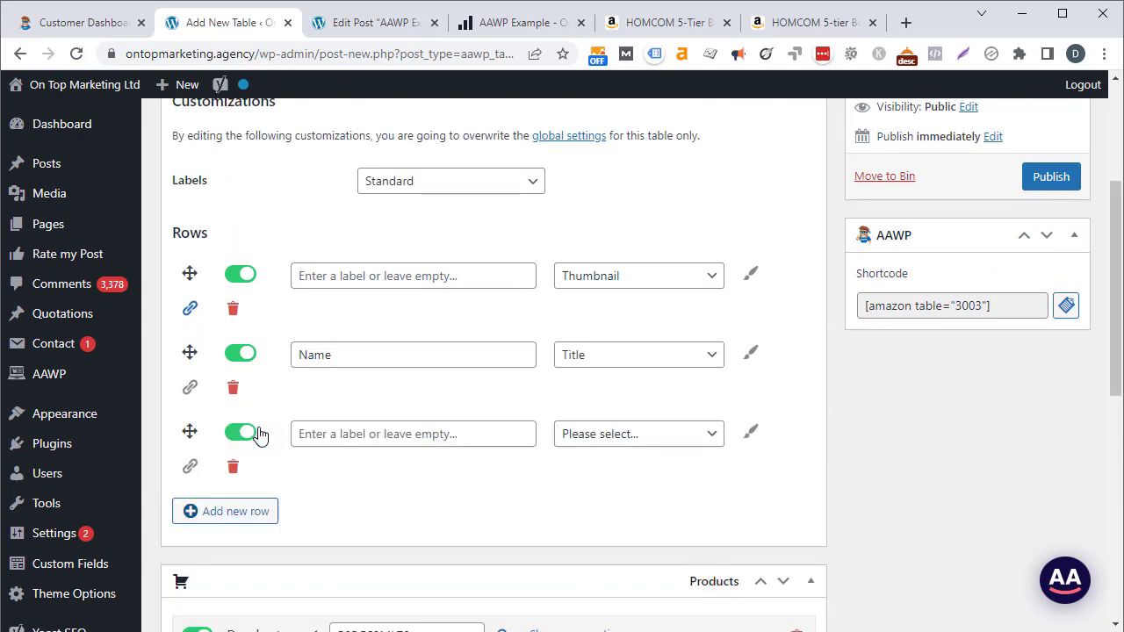
pyautogui.moveTo(1118, 346); pyautogui.dragTo(1119, 363)
pyautogui.click(612, 351)
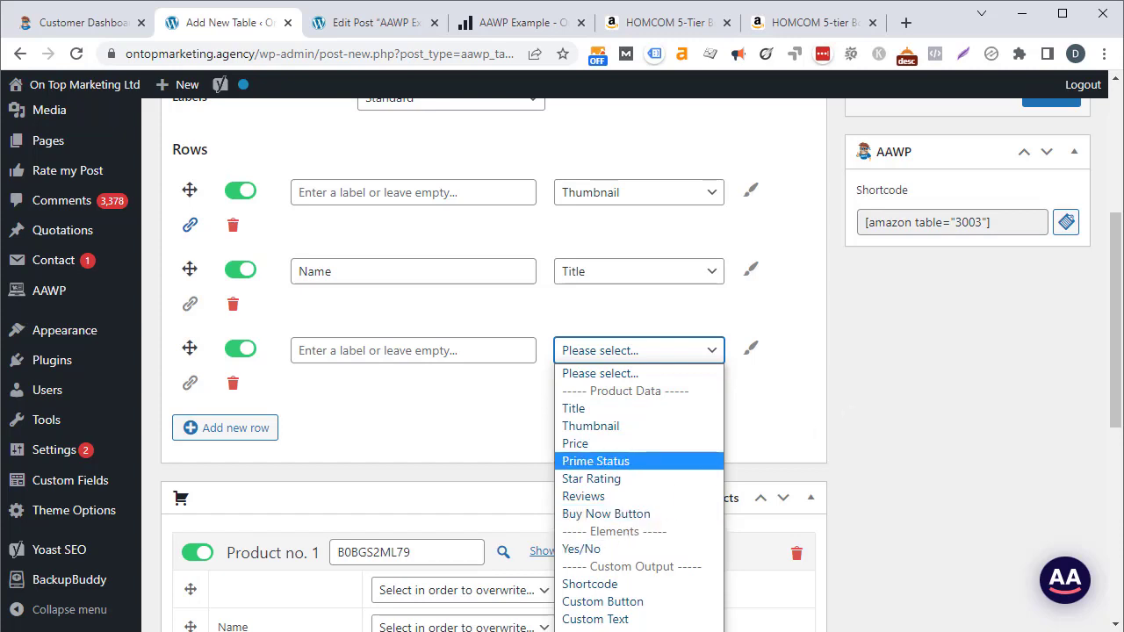
pyautogui.scroll(-1, 1120, 342)
pyautogui.click(635, 290)
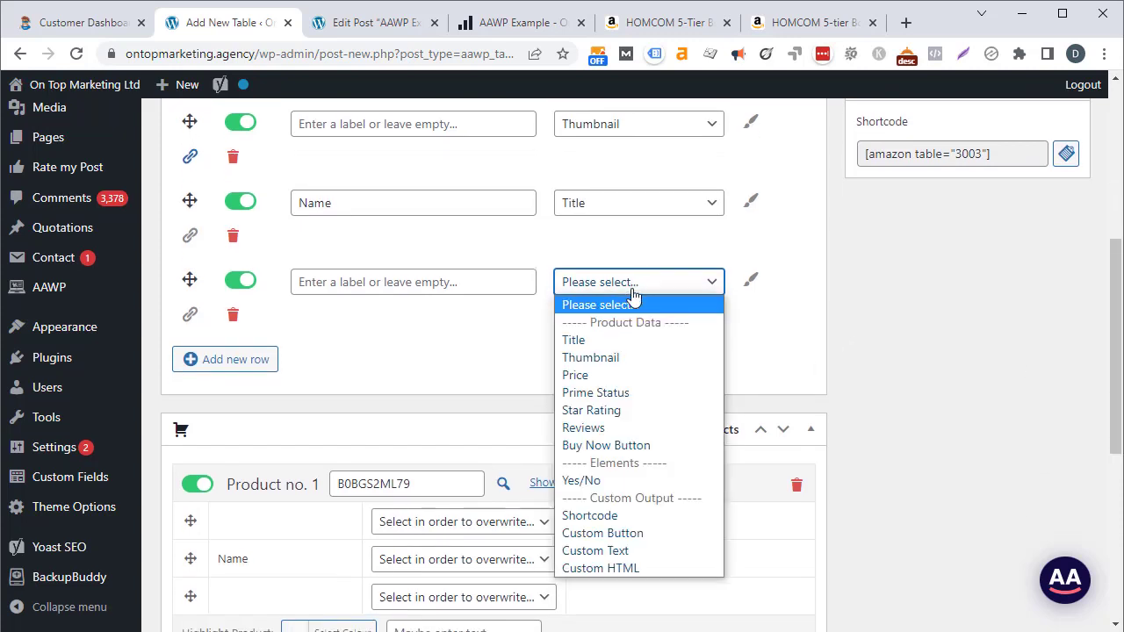
pyautogui.click(643, 569)
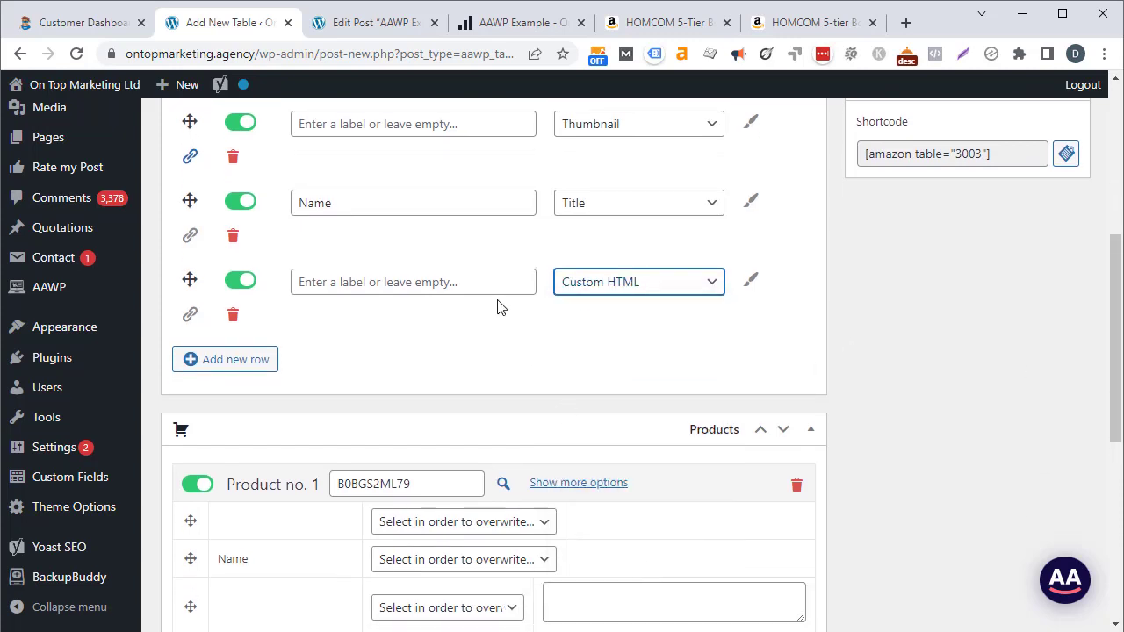
pyautogui.click(475, 276)
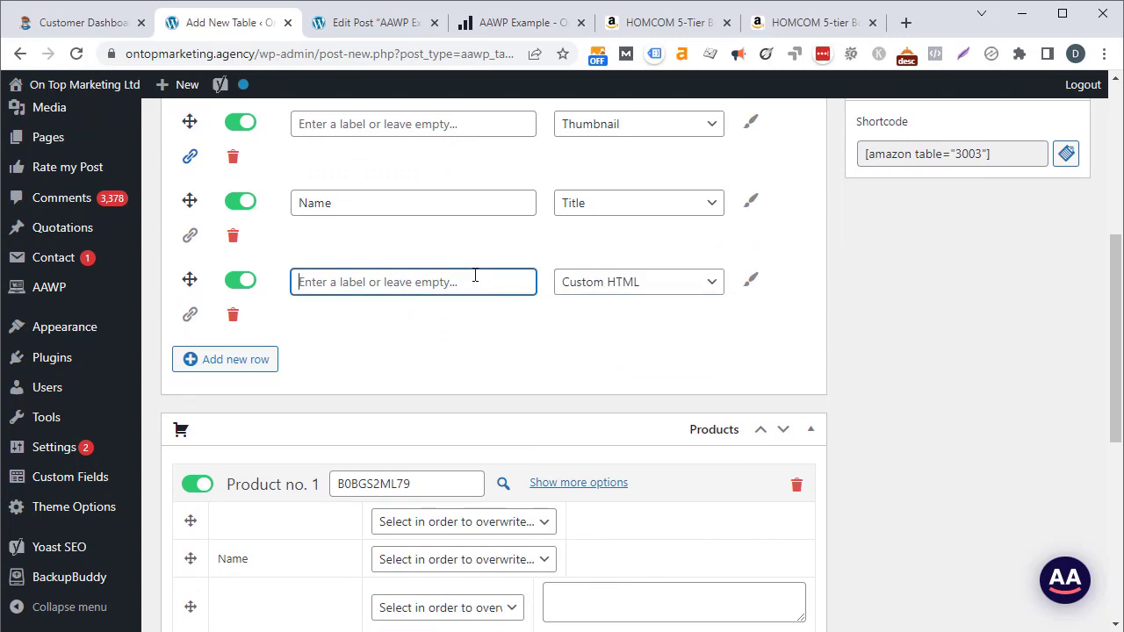
pyautogui.write('Wood')
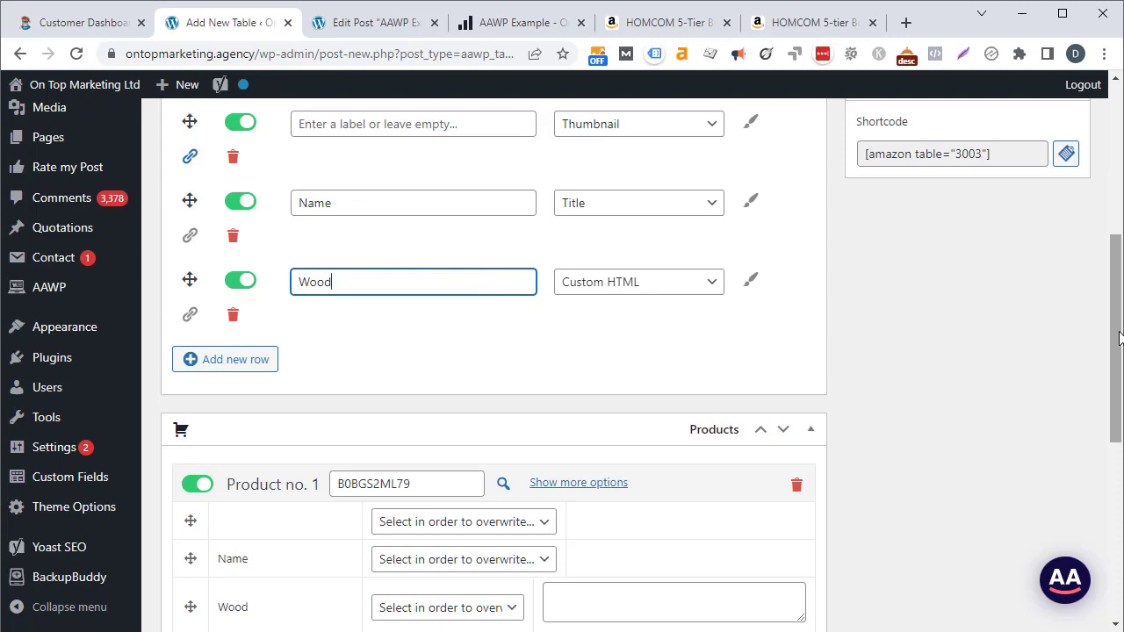
# Fill in the Wood row with "Oak" for product 1 and "Pine" for product 2.
pyautogui.moveTo(1120, 338); pyautogui.dragTo(1104, 412)
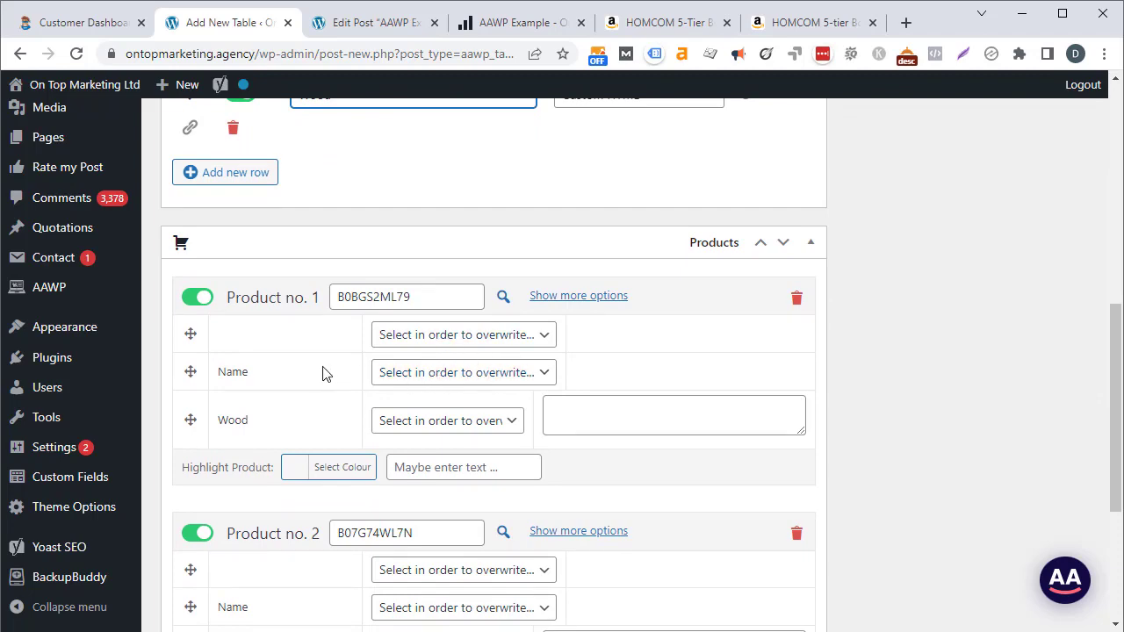
pyautogui.moveTo(1112, 352); pyautogui.dragTo(1104, 220)
pyautogui.scroll(-4, 1105, 220)
pyautogui.click(605, 440)
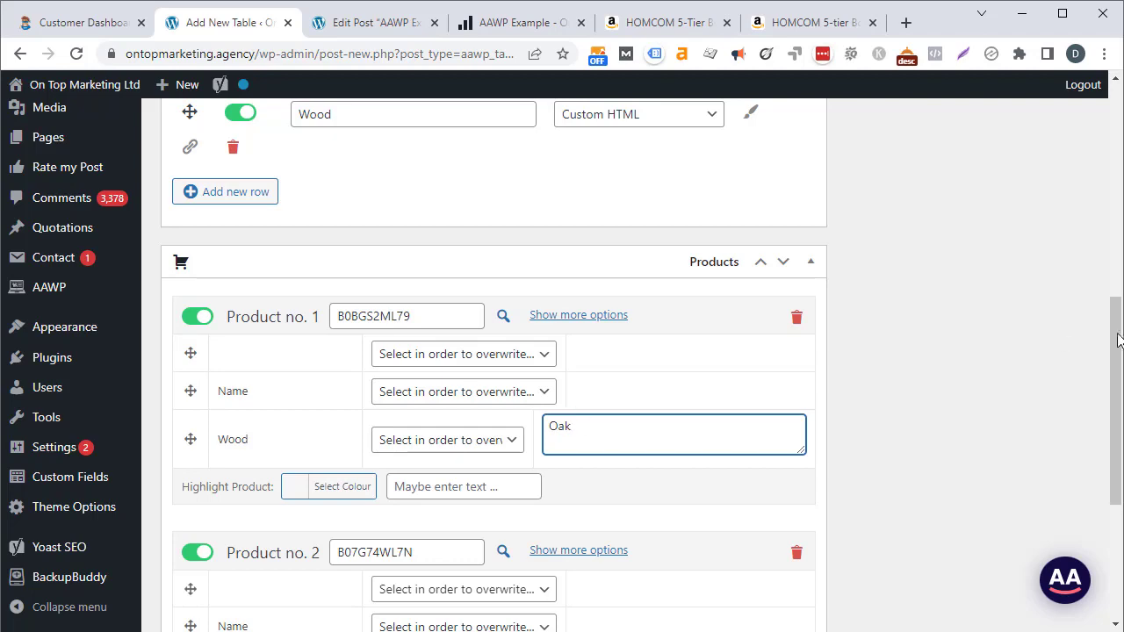
pyautogui.scroll(-2, 874, 465)
pyautogui.click(778, 476)
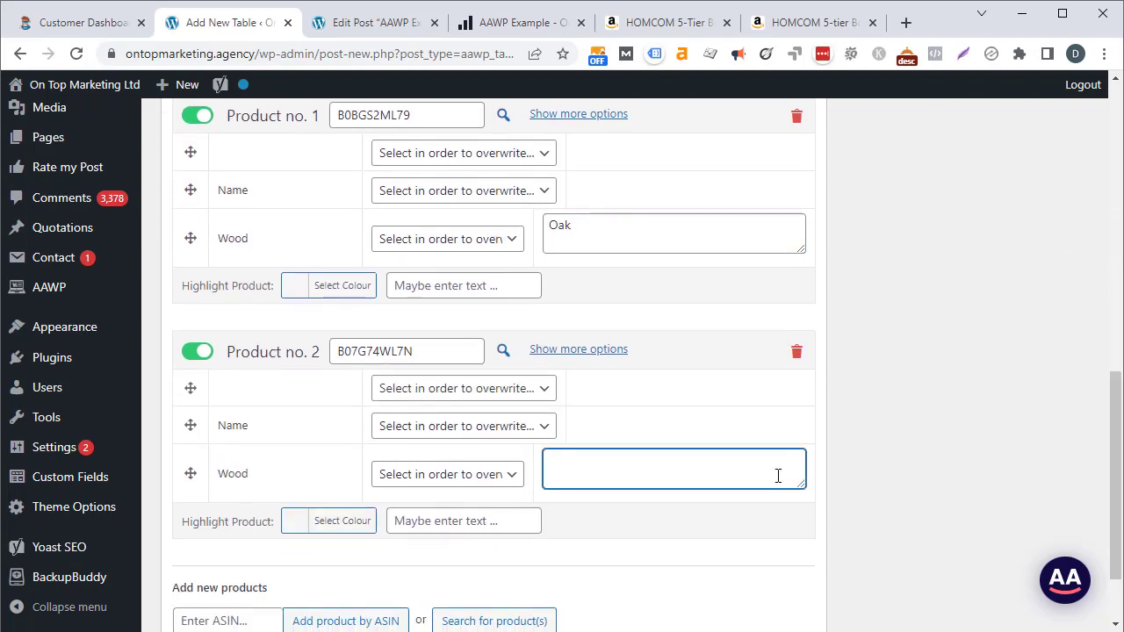
# Add a fourth row labelled "Guarantee" with Custom HTML as its content type.
pyautogui.moveTo(1114, 478); pyautogui.dragTo(1113, 296)
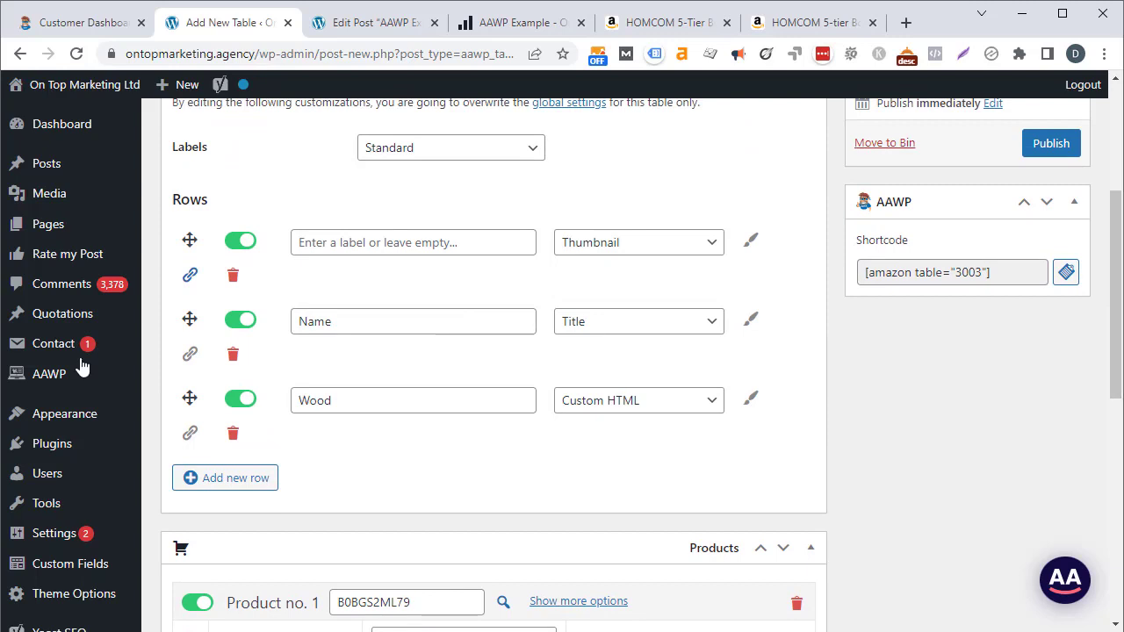
pyautogui.click(195, 478)
pyautogui.click(348, 476)
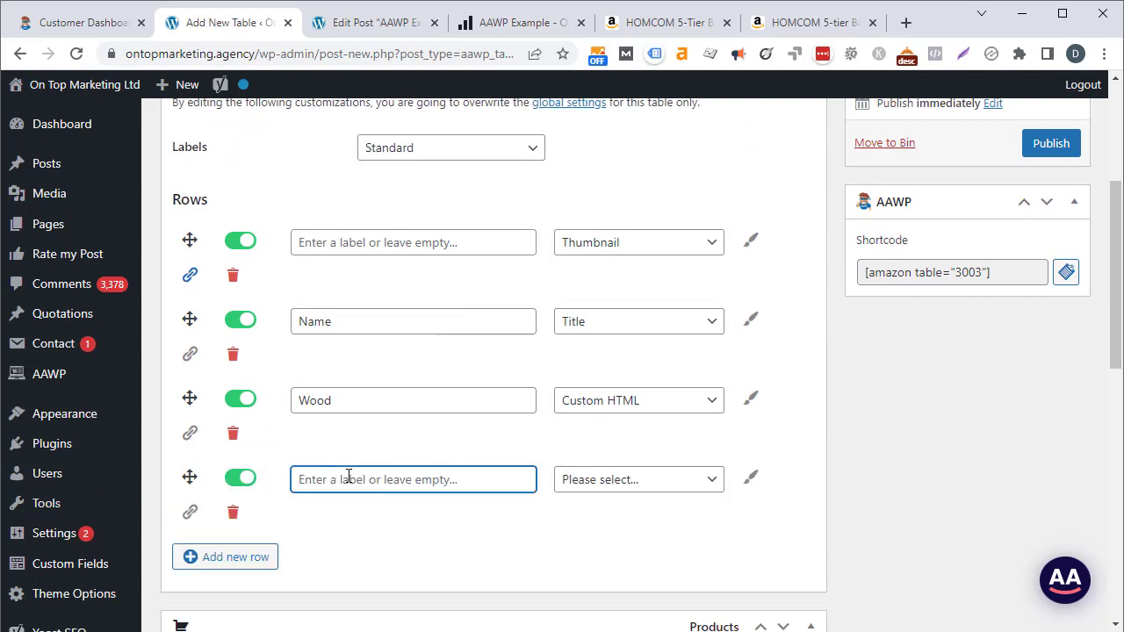
pyautogui.click(623, 480)
pyautogui.click(1118, 291)
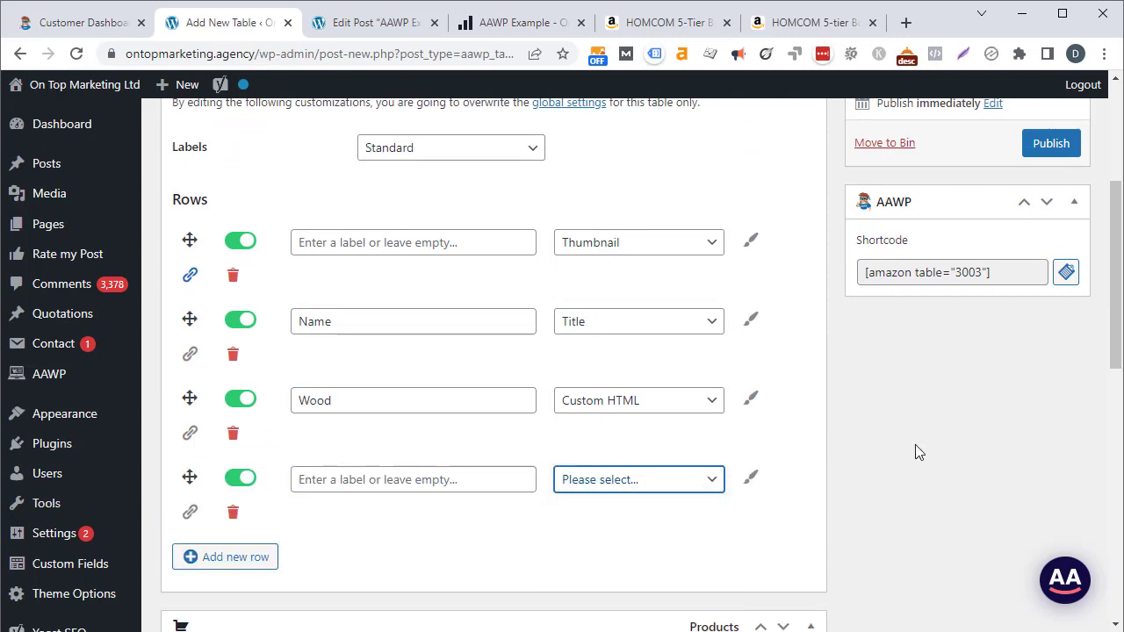
pyautogui.scroll(-3, 1118, 291)
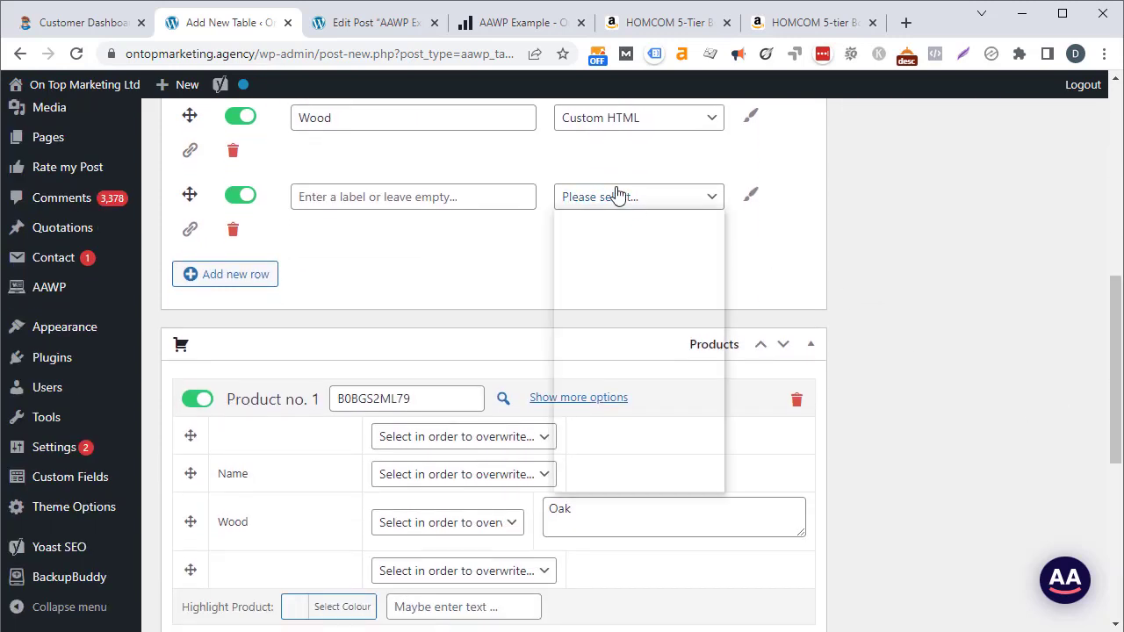
pyautogui.click(619, 195)
pyautogui.click(621, 482)
pyautogui.click(451, 197)
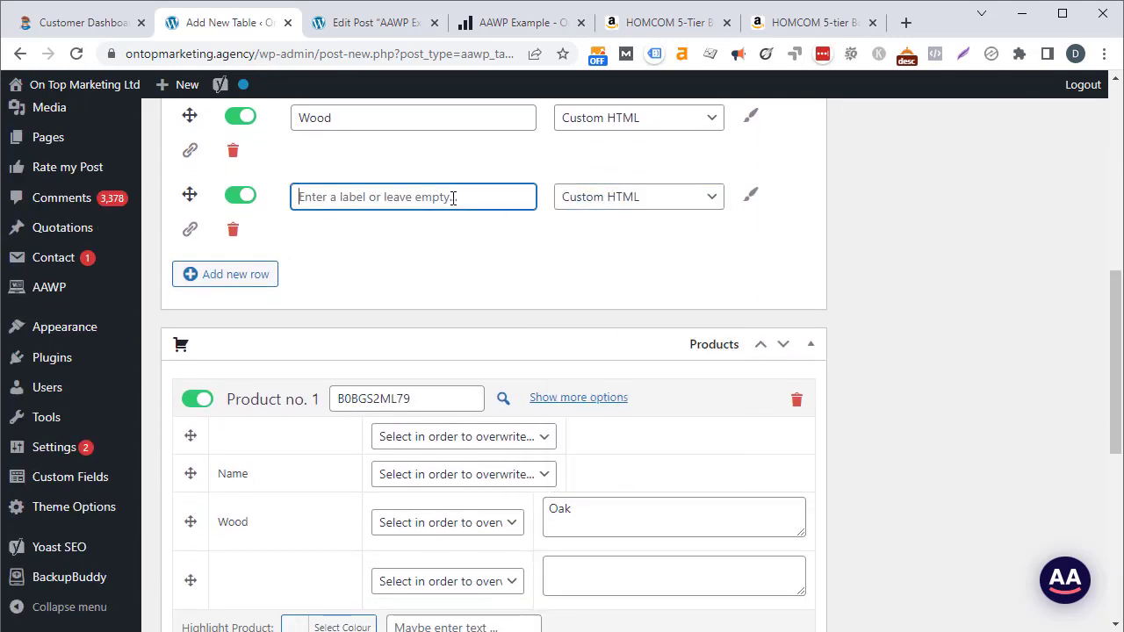
pyautogui.write('Guarant')
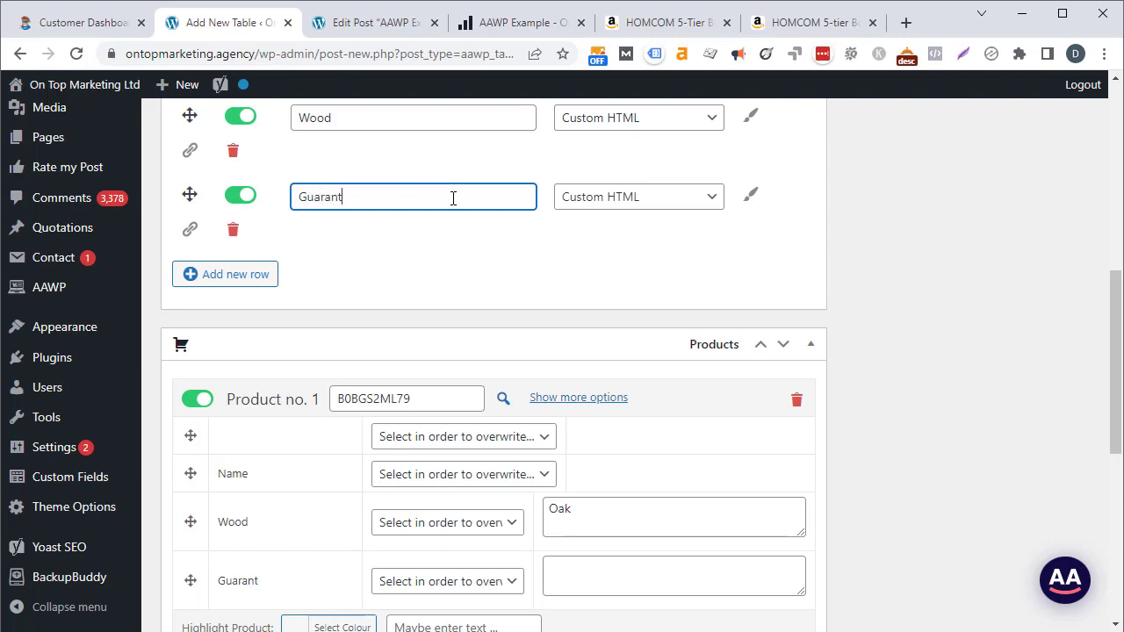
# Set the Guarantee value to "2 years" for both products.
pyautogui.click(1078, 222)
pyautogui.moveTo(1114, 344); pyautogui.dragTo(1086, 444)
pyautogui.scroll(-1, 1086, 443)
pyautogui.click(657, 246)
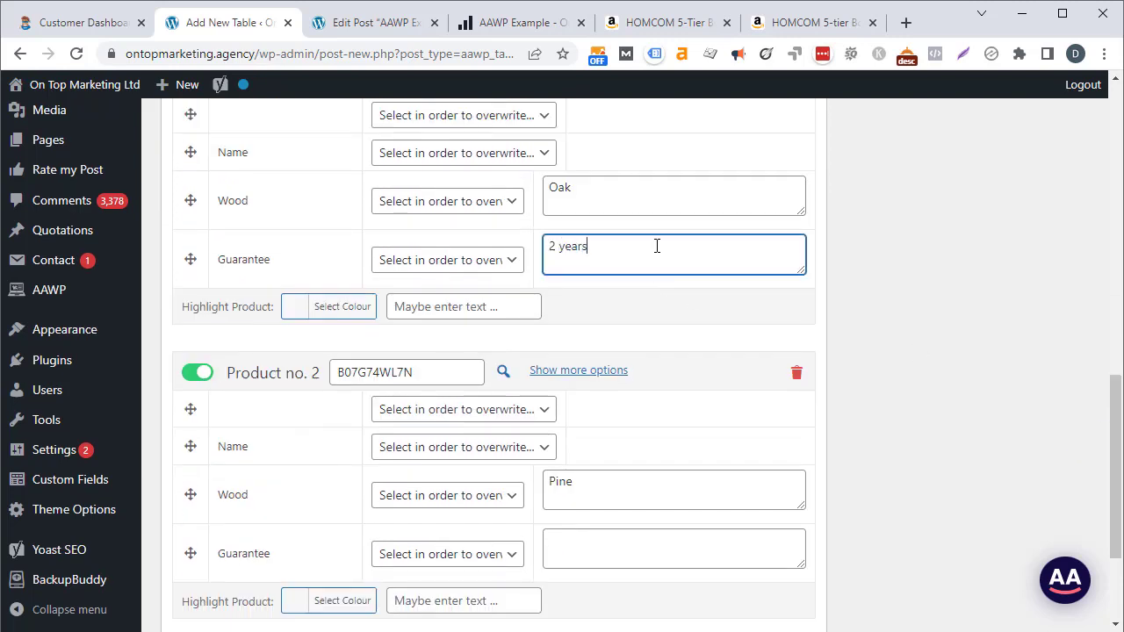
pyautogui.tripleClick(658, 246)
pyautogui.hotkey('ctrl', 'c')
pyautogui.click(600, 544)
pyautogui.hotkey('ctrl', 'v')
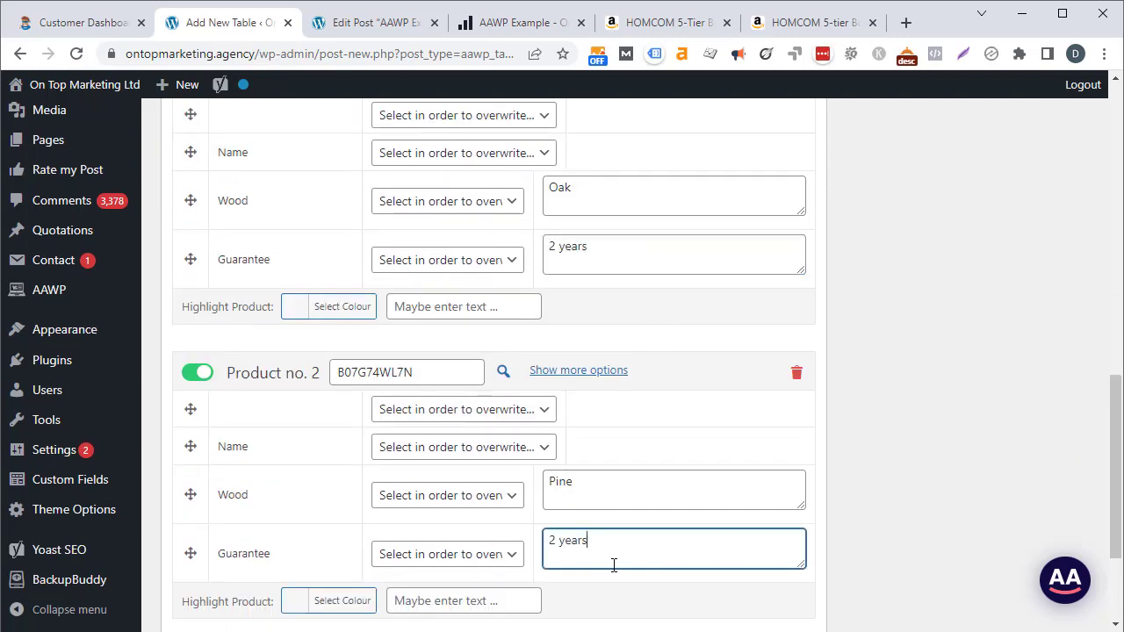
# Add a fifth row labelled "Price" with Buy Now Button as its content type.
pyautogui.scroll(10, 916, 482)
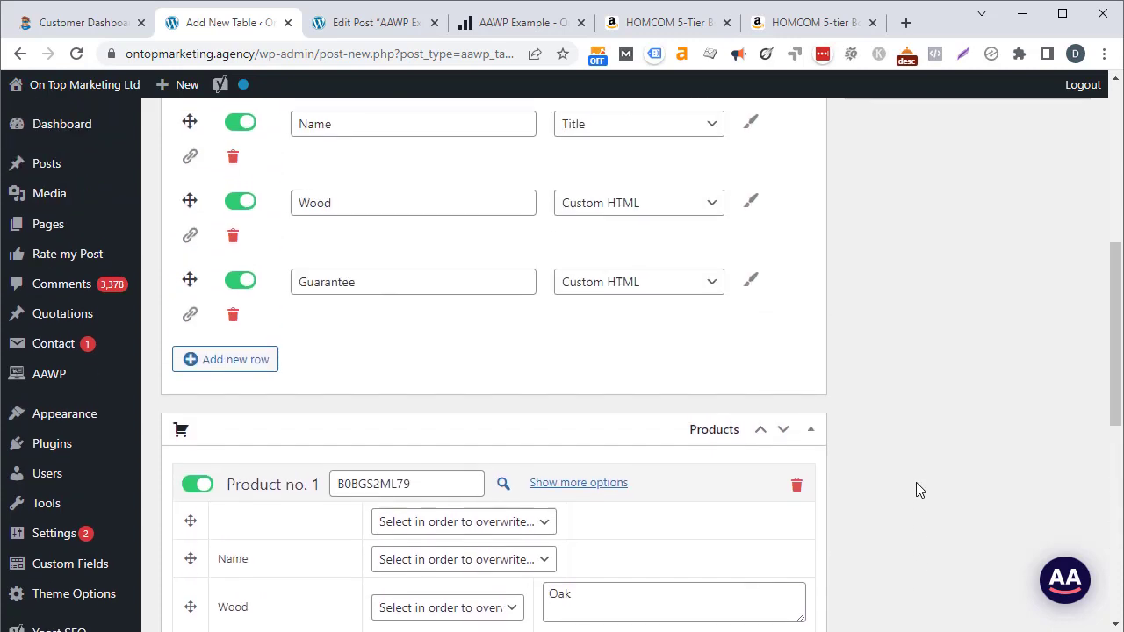
pyautogui.scroll(-2, 915, 488)
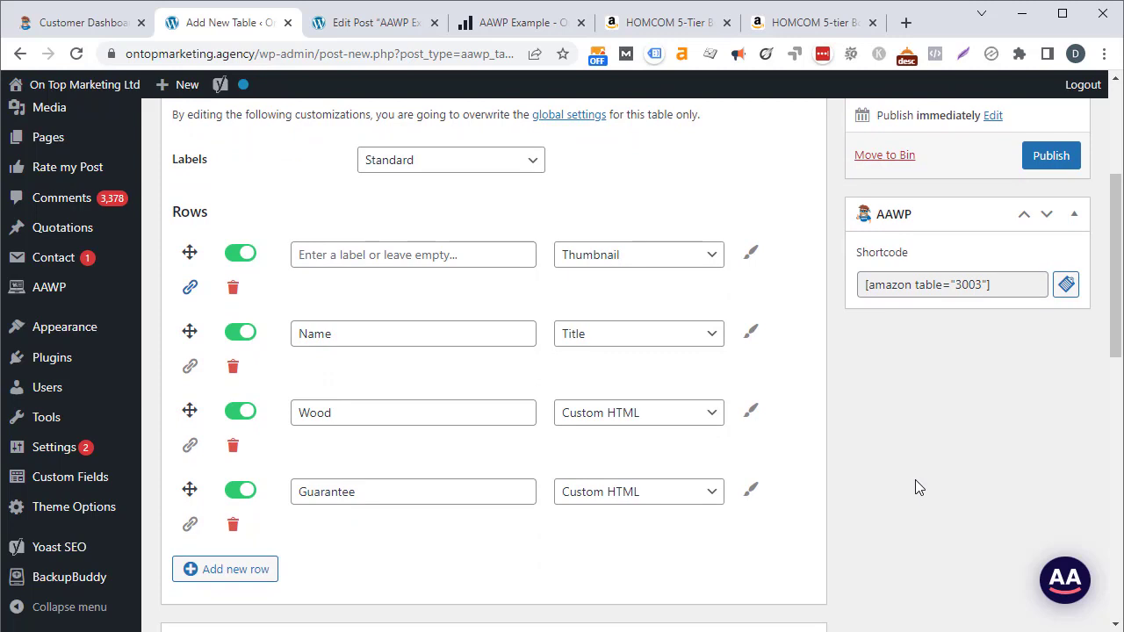
pyautogui.click(233, 569)
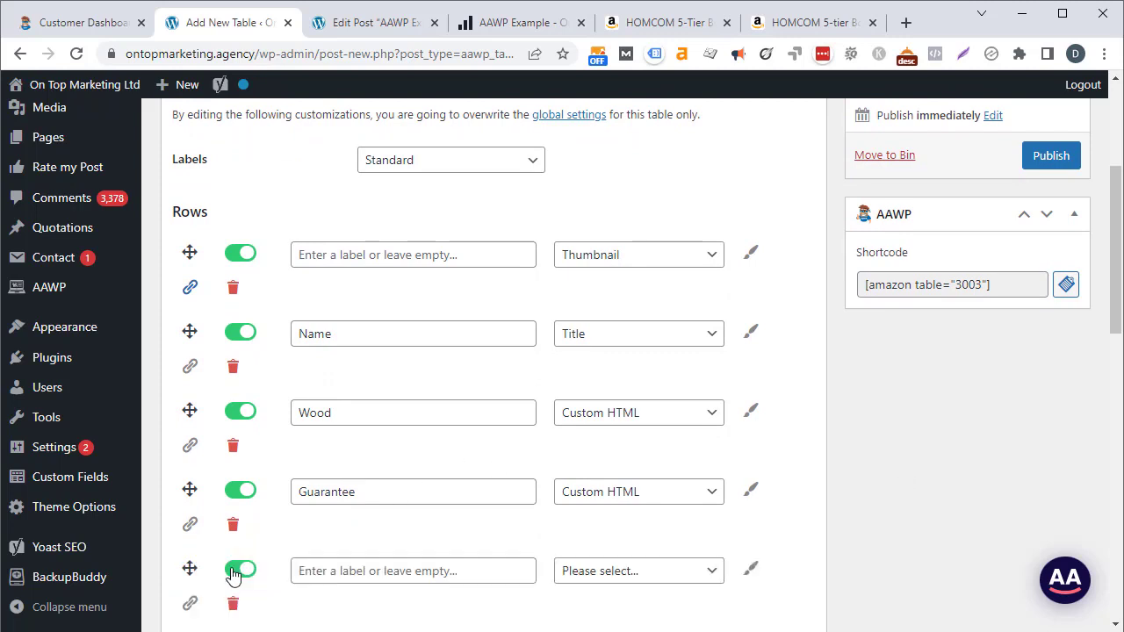
pyautogui.click(642, 573)
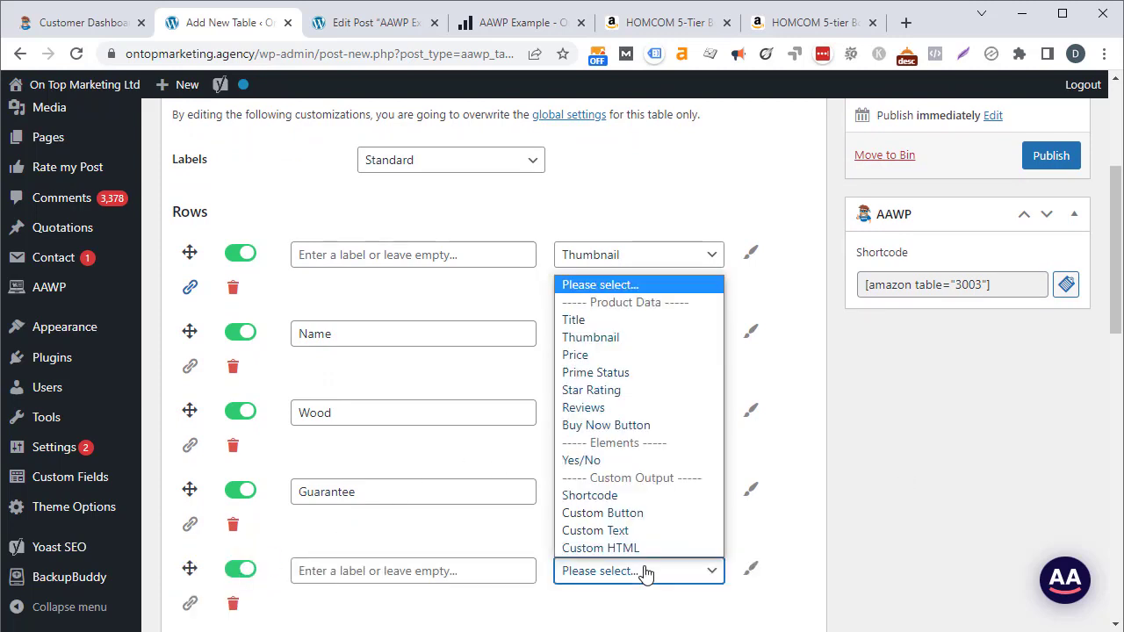
pyautogui.click(648, 425)
pyautogui.click(376, 572)
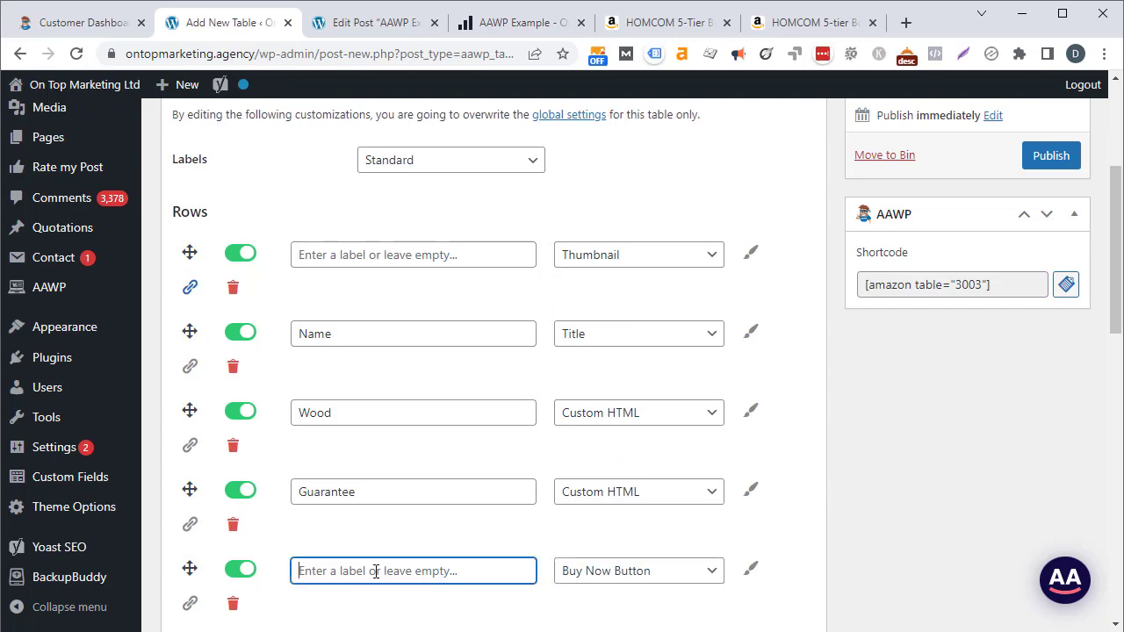
pyautogui.write('Price')
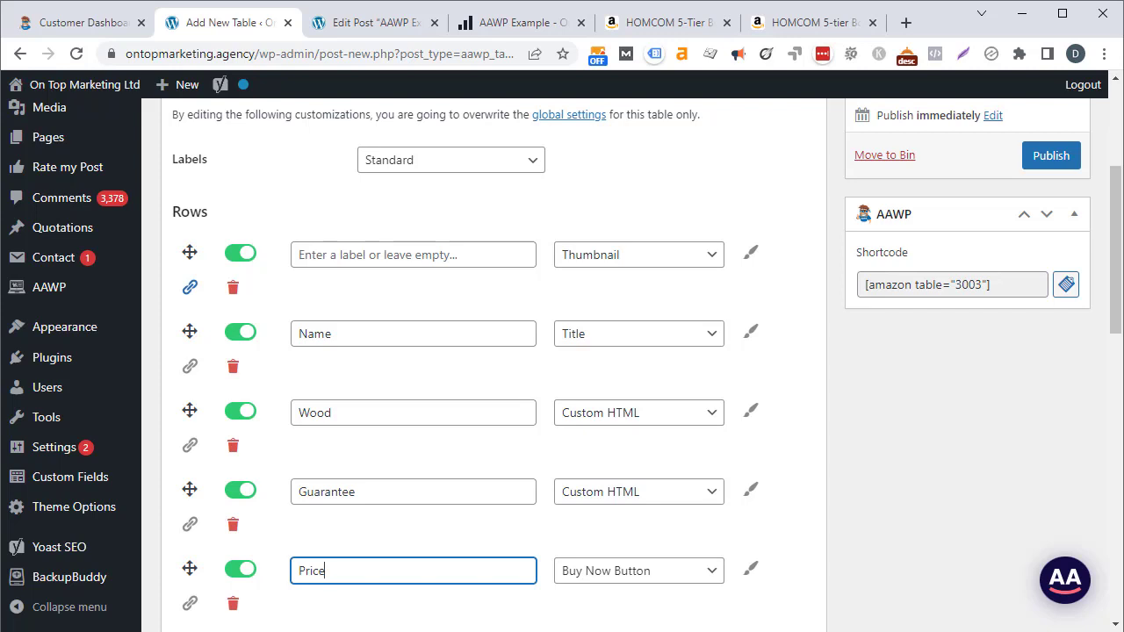
# Publish the "Which Bookshelf?" comparison table.
pyautogui.scroll(-2, 492, 360)
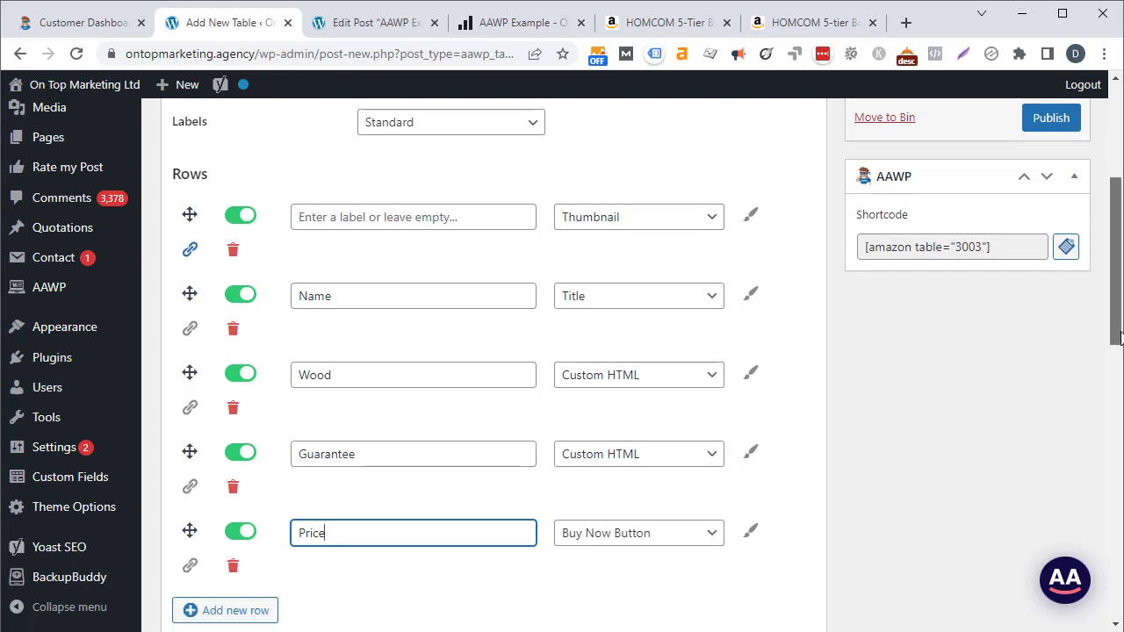
pyautogui.scroll(-2, 491, 360)
pyautogui.scroll(6, 492, 360)
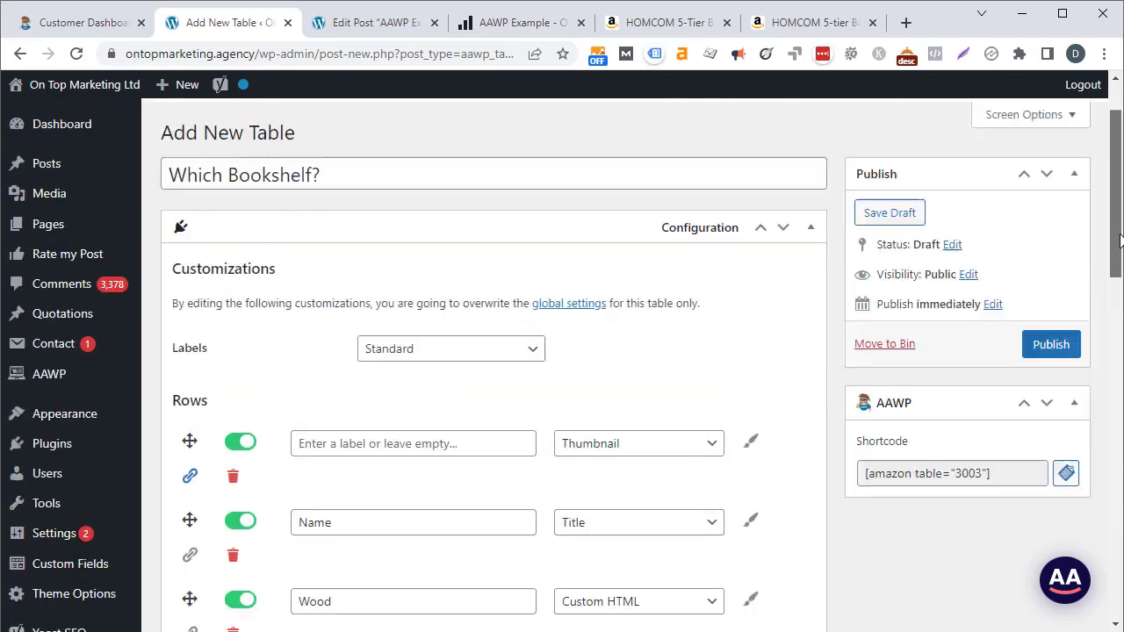
pyautogui.click(1051, 429)
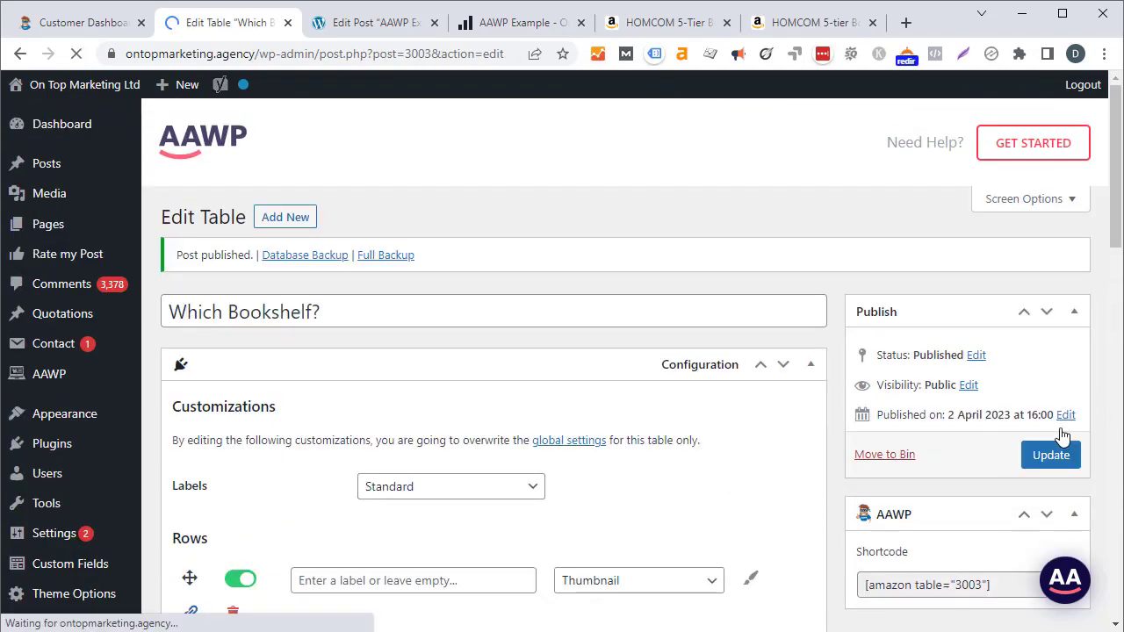
# In the AAWP Example post, insert an AAWP block using the Comparison Tables display variant.
pyautogui.click(392, 33)
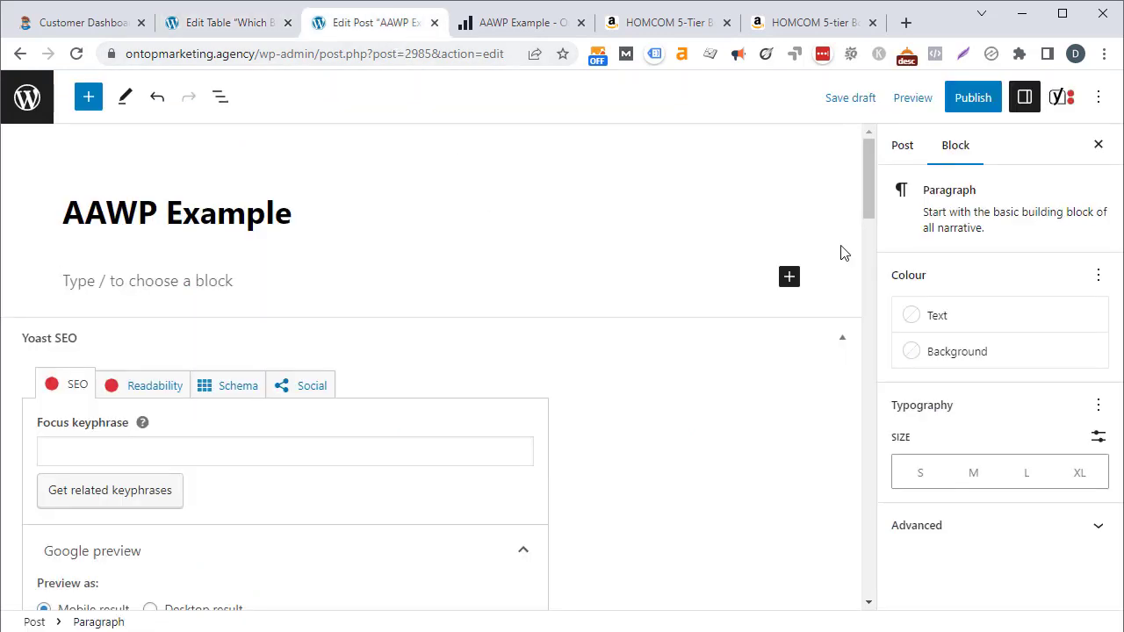
pyautogui.click(790, 278)
pyautogui.click(1025, 411)
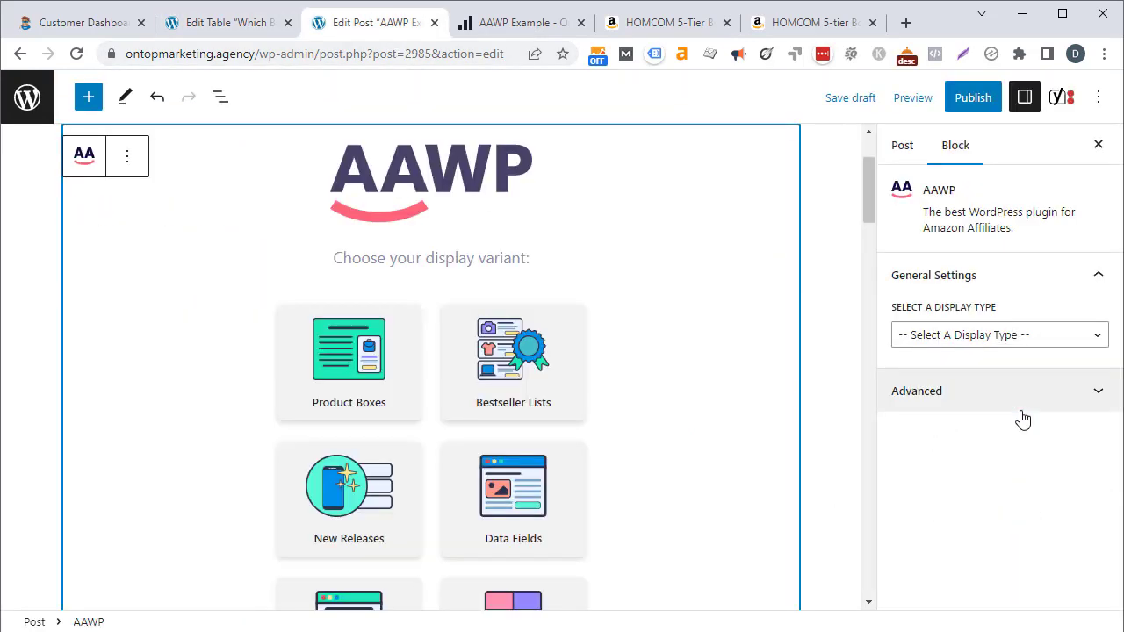
pyautogui.scroll(-3, 870, 184)
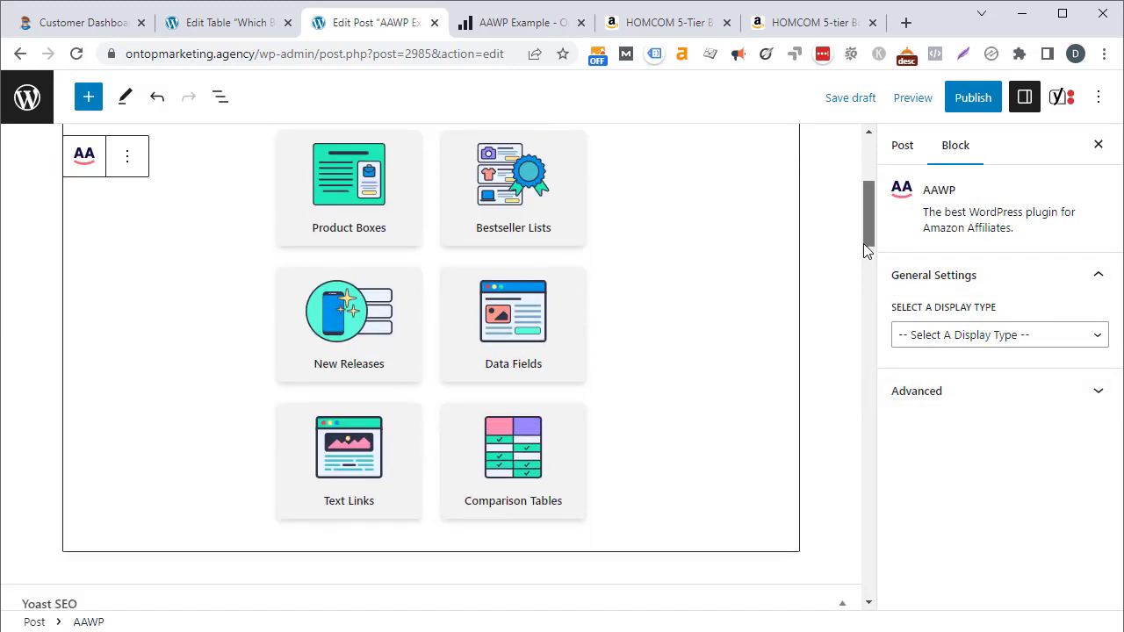
pyautogui.click(527, 409)
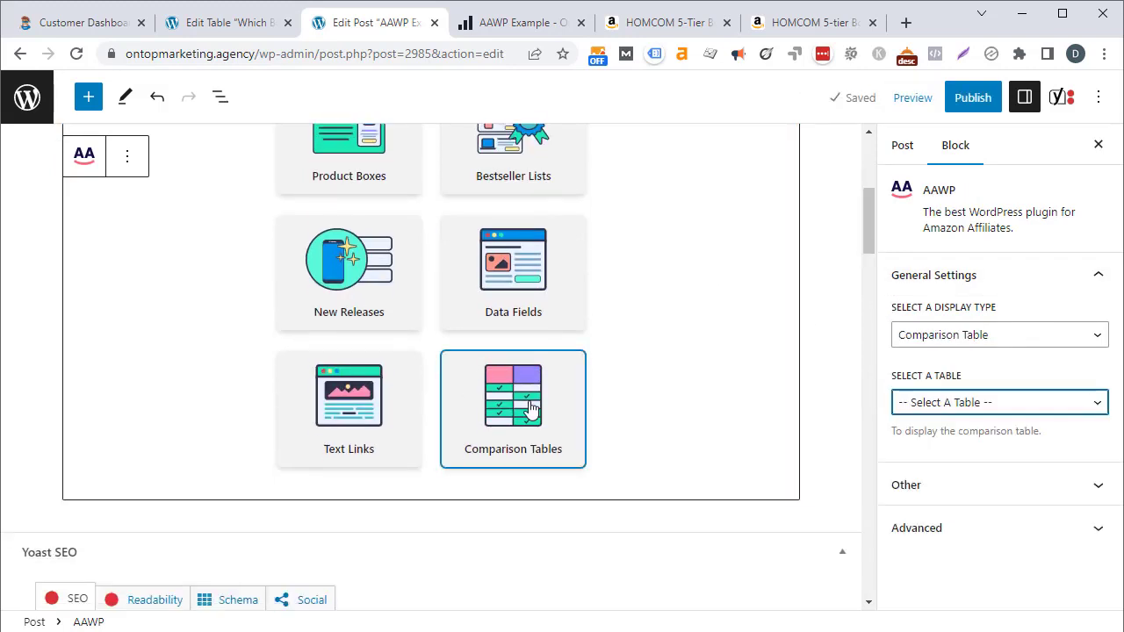
# Choose the "Which Bookshelf?" table for the block and save the post draft.
pyautogui.click(1086, 410)
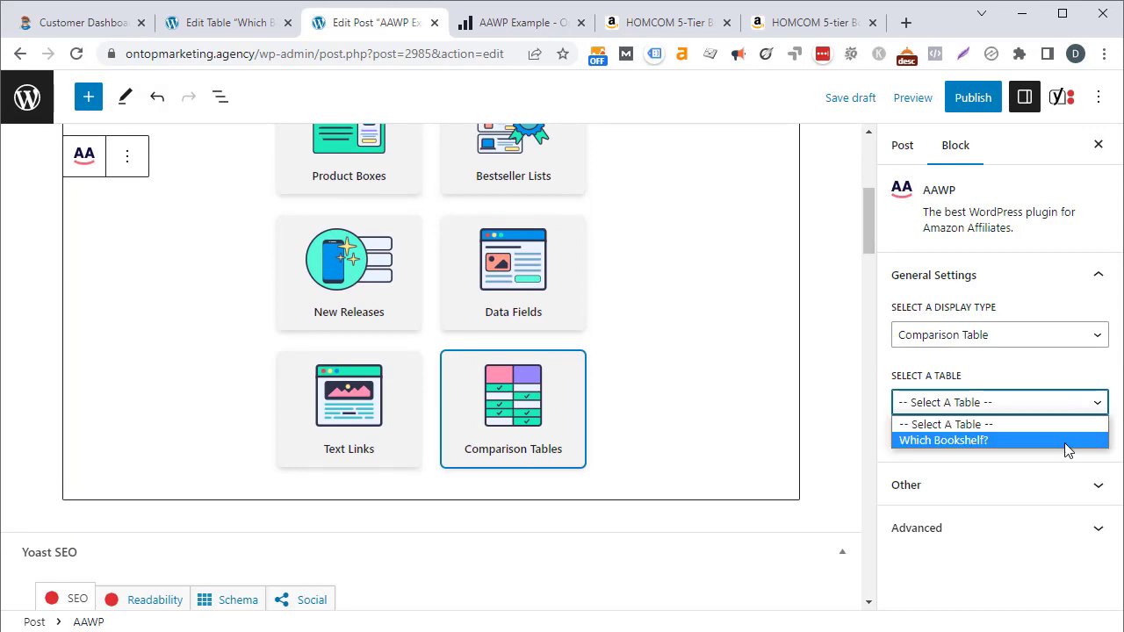
pyautogui.click(1067, 444)
pyautogui.moveTo(868, 270); pyautogui.dragTo(868, 198)
pyautogui.click(845, 97)
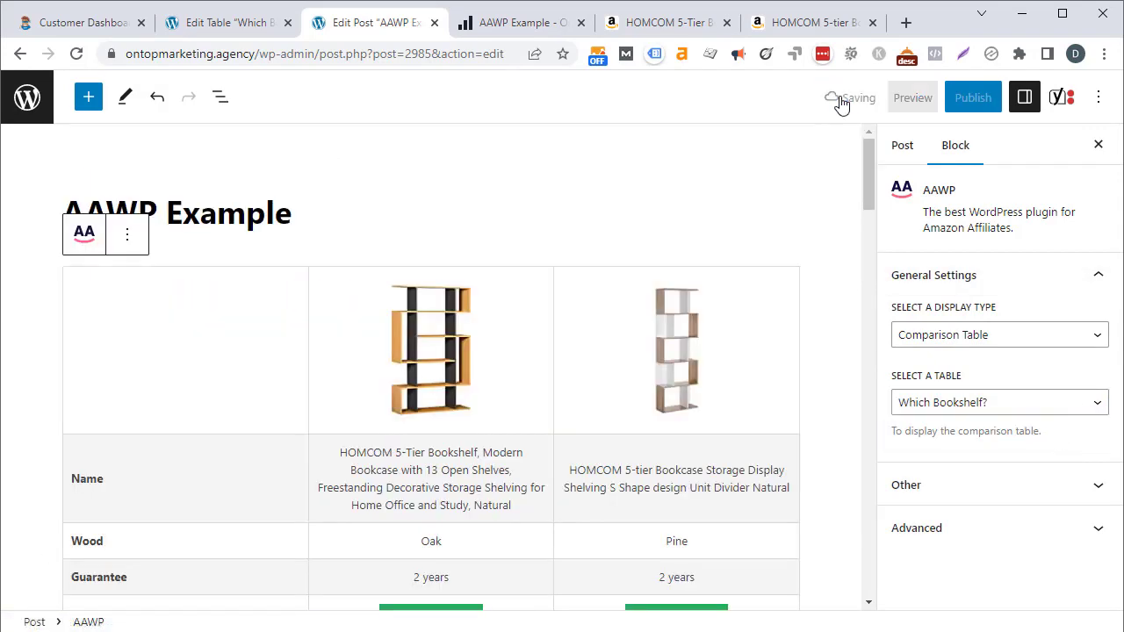
# Examine the product names, wood types and guarantee values in the inserted comparison table.
pyautogui.scroll(-2, 874, 214)
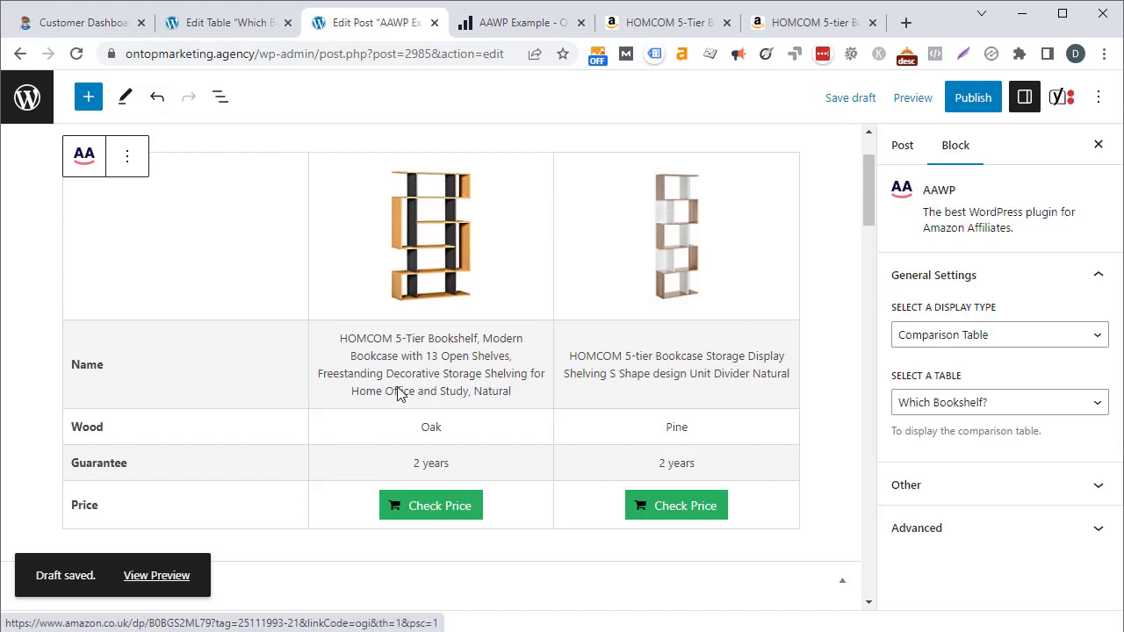
pyautogui.moveTo(434, 356); pyautogui.dragTo(484, 373)
pyautogui.click(650, 376)
pyautogui.moveTo(650, 376); pyautogui.dragTo(708, 376)
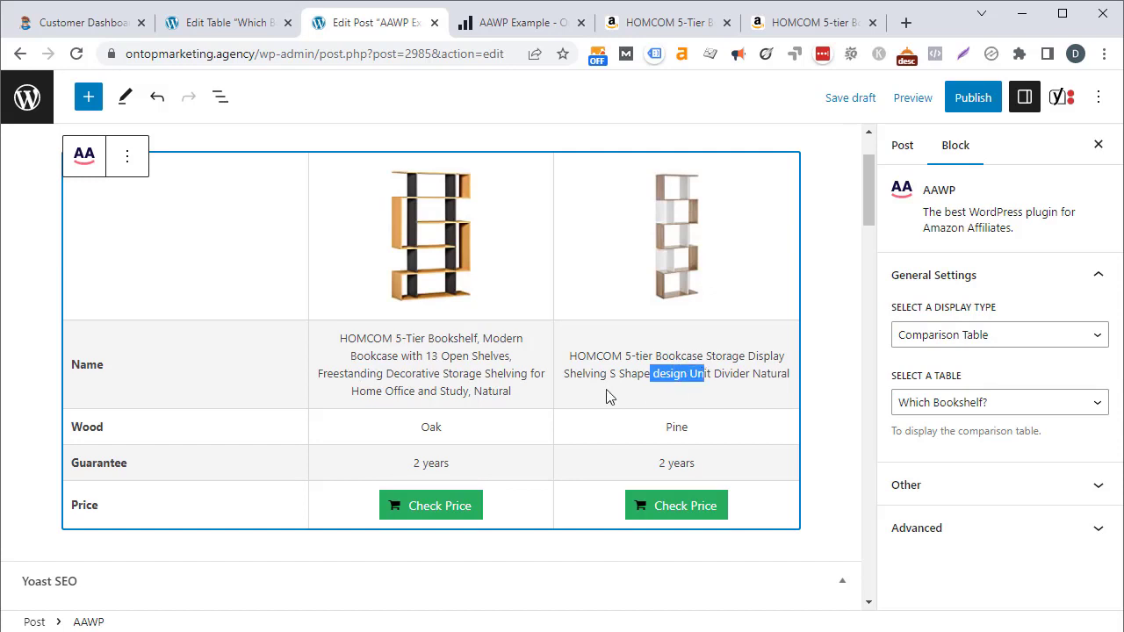
pyautogui.doubleClick(425, 427)
pyautogui.click(679, 427)
pyautogui.doubleClick(679, 427)
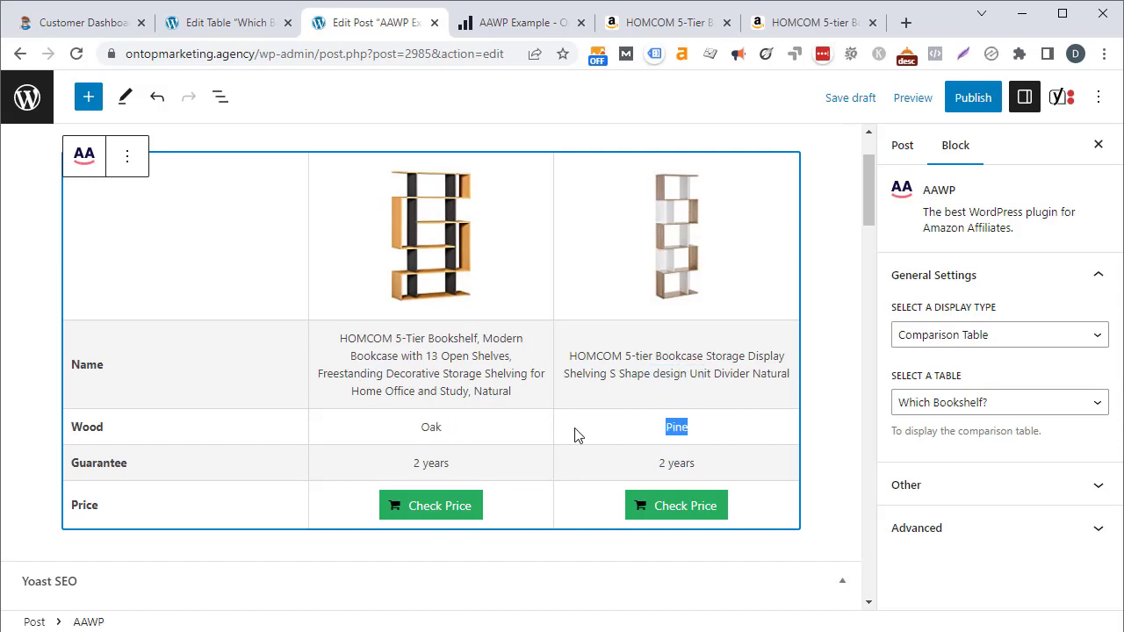
pyautogui.doubleClick(417, 464)
pyautogui.moveTo(637, 457); pyautogui.dragTo(715, 464)
pyautogui.click(715, 464)
# Preview the post in a new tab and examine the full comparison table.
pyautogui.click(914, 99)
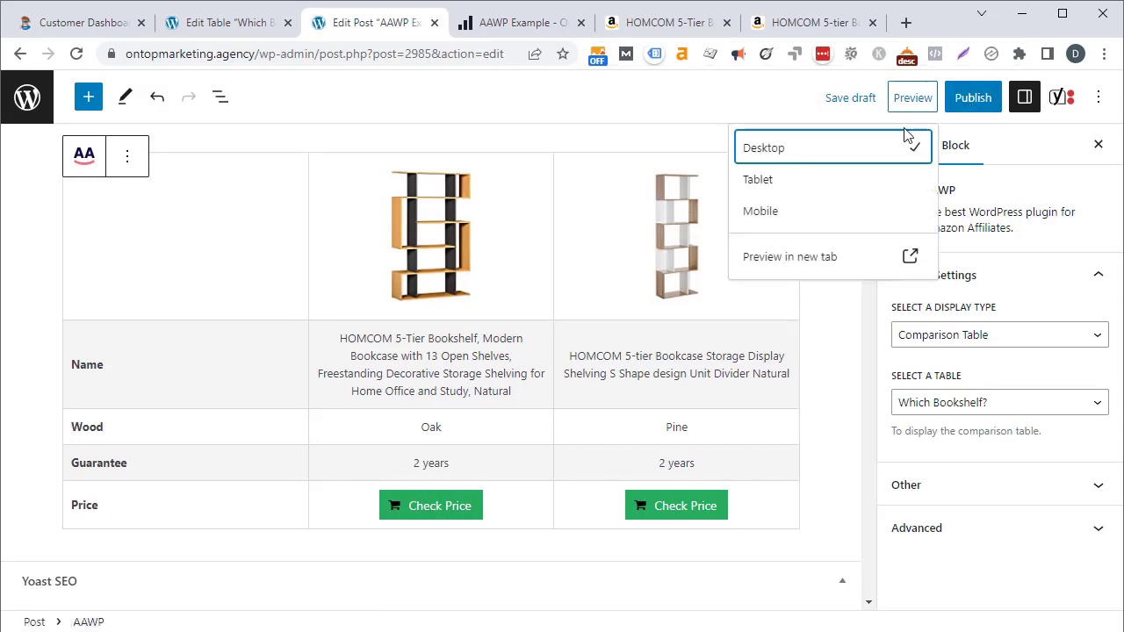
pyautogui.click(814, 260)
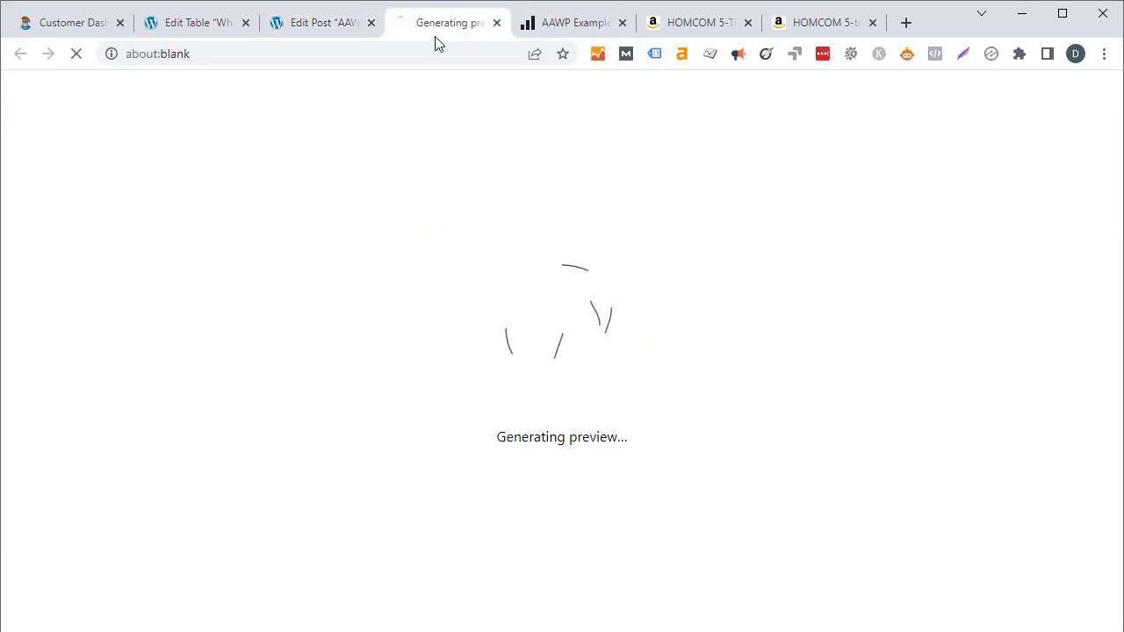
pyautogui.scroll(-2, 600, 397)
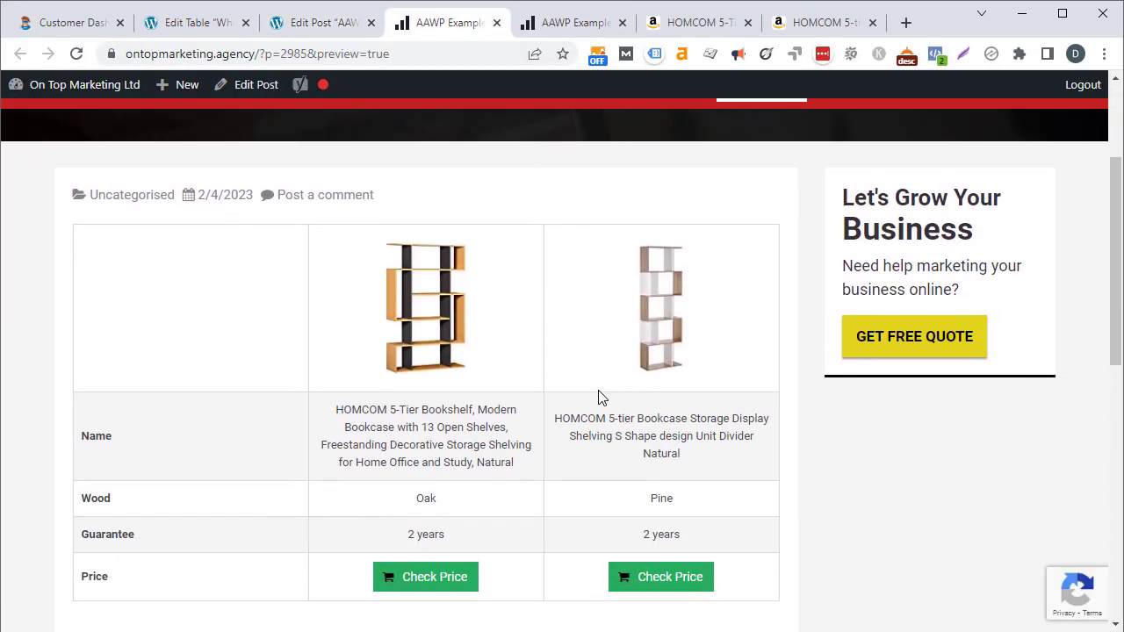
pyautogui.scroll(-2, 600, 396)
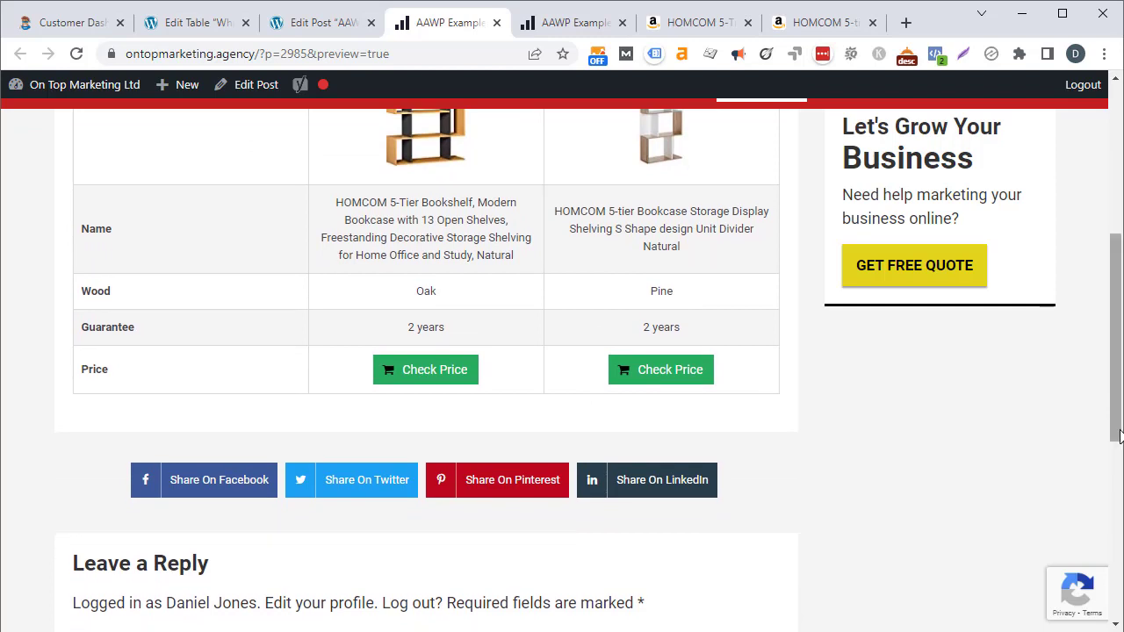
pyautogui.scroll(2, 1103, 372)
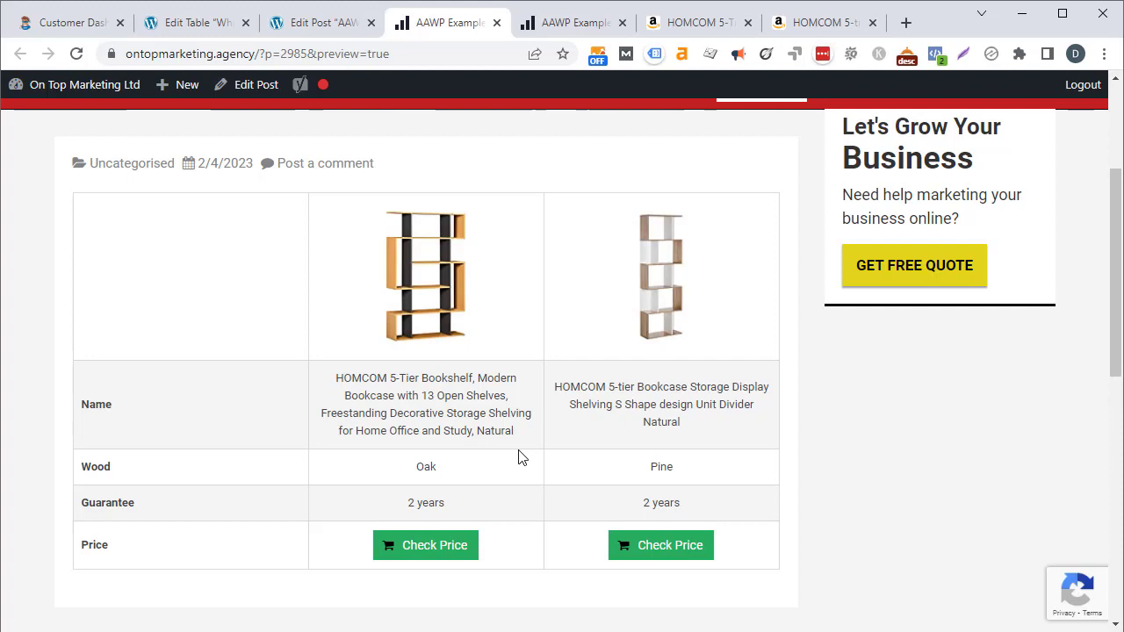
pyautogui.moveTo(690, 326); pyautogui.dragTo(716, 352)
# In the "Which Bookshelf?" table settings, set product 2's highlight colour to green.
pyautogui.click(198, 22)
pyautogui.scroll(-6, 577, 351)
pyautogui.scroll(-9, 579, 357)
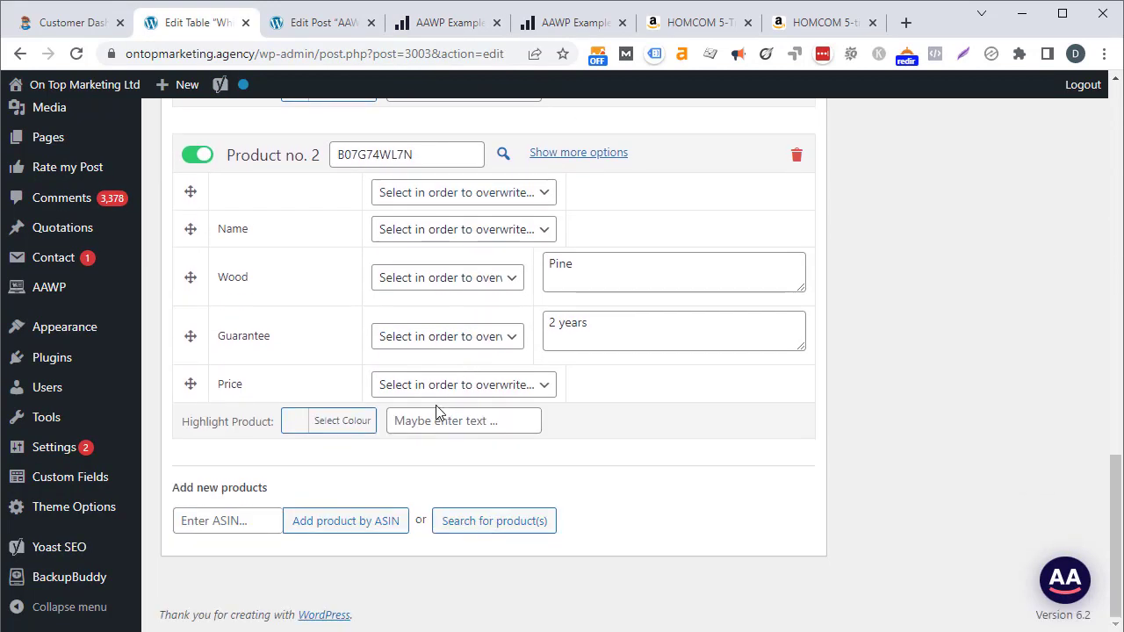
pyautogui.click(323, 429)
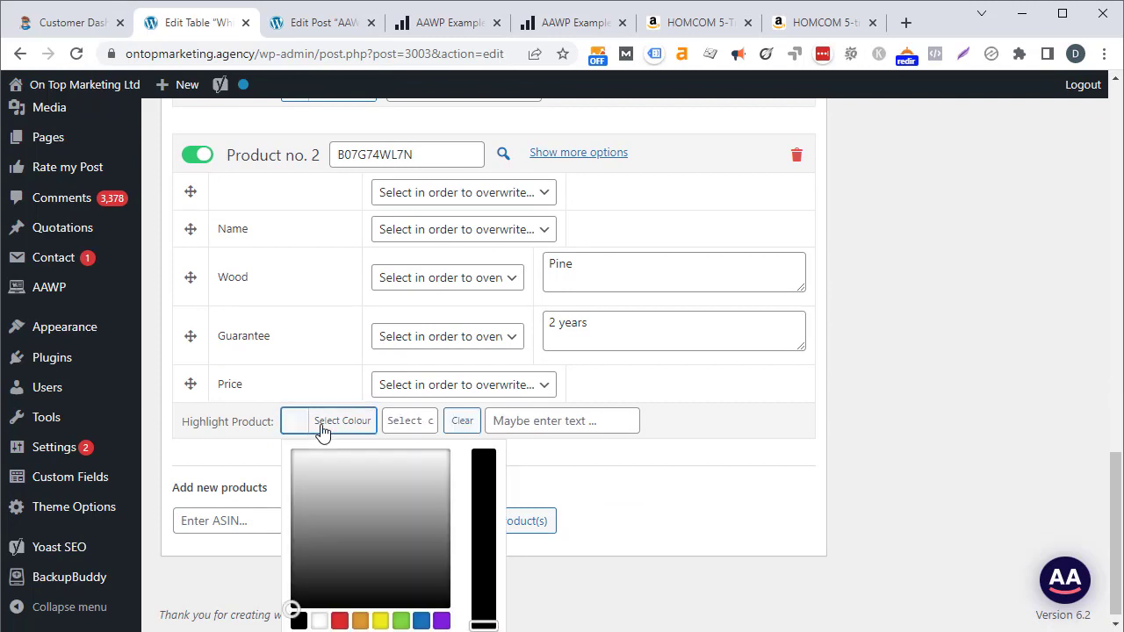
pyautogui.click(401, 622)
pyautogui.click(866, 488)
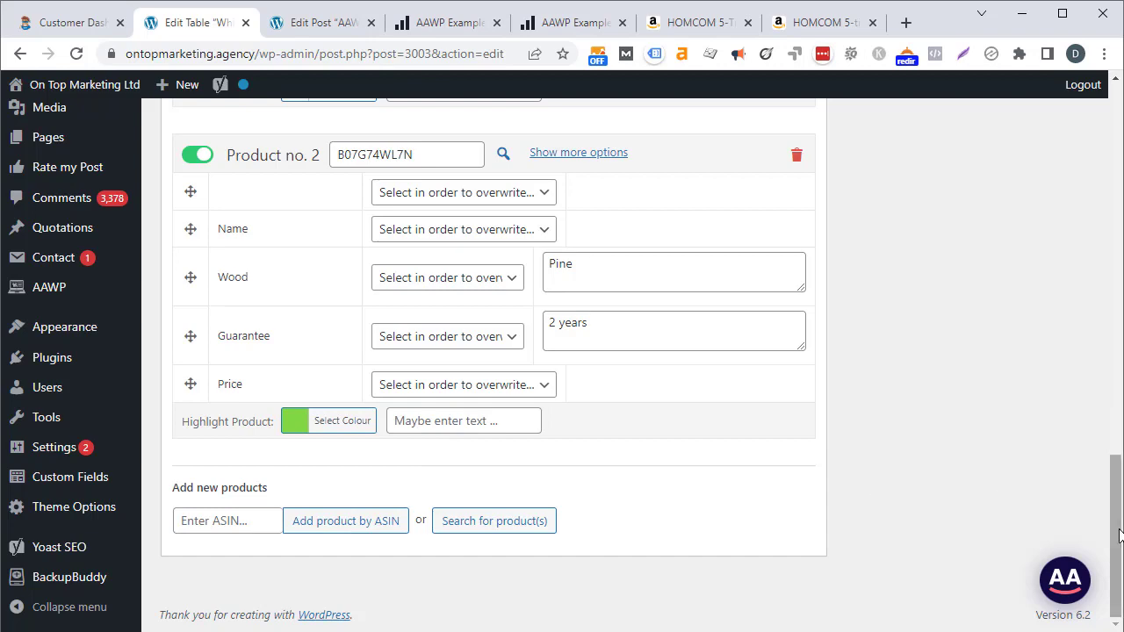
# Update the "Which Bookshelf?" table and reload the post's preview page.
pyautogui.scroll(10, 1119, 536)
pyautogui.click(1052, 240)
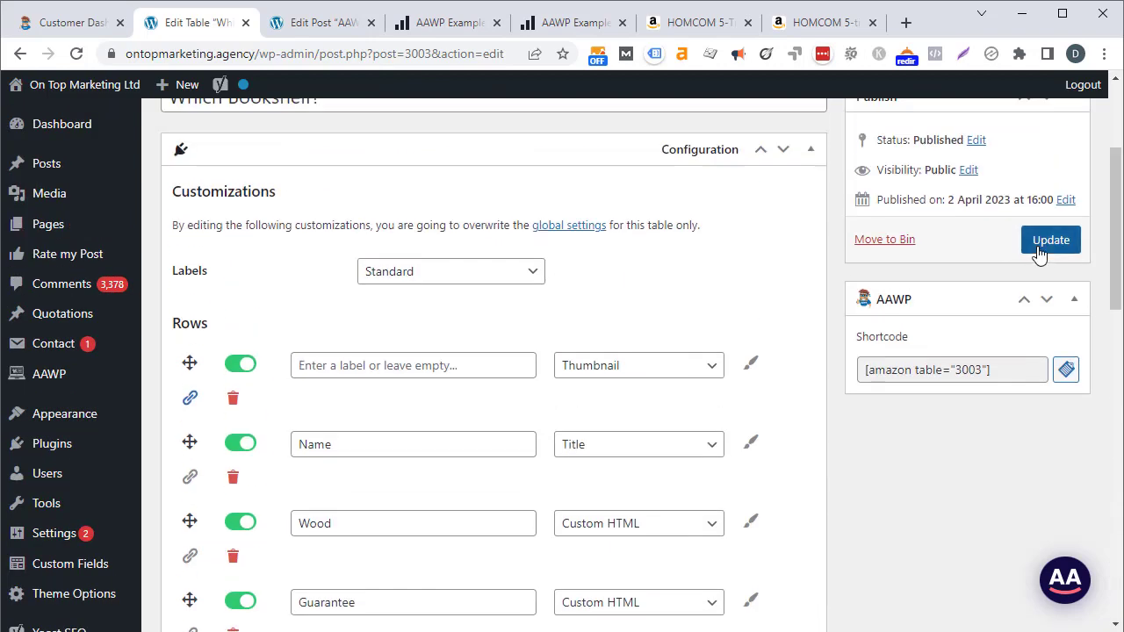
pyautogui.click(546, 29)
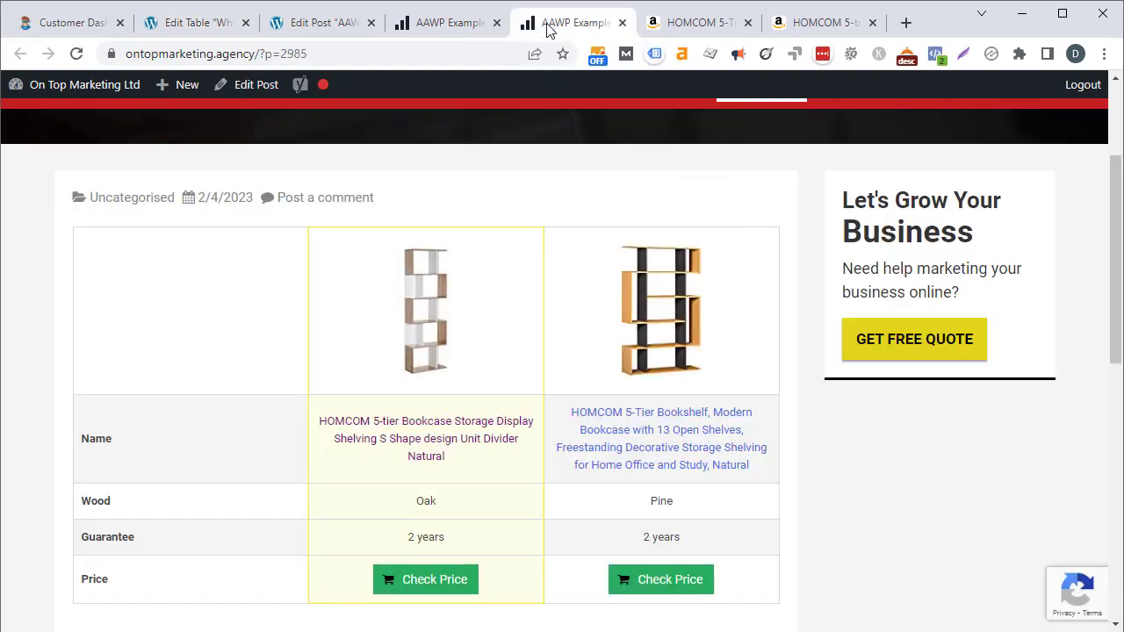
pyautogui.press('F5')
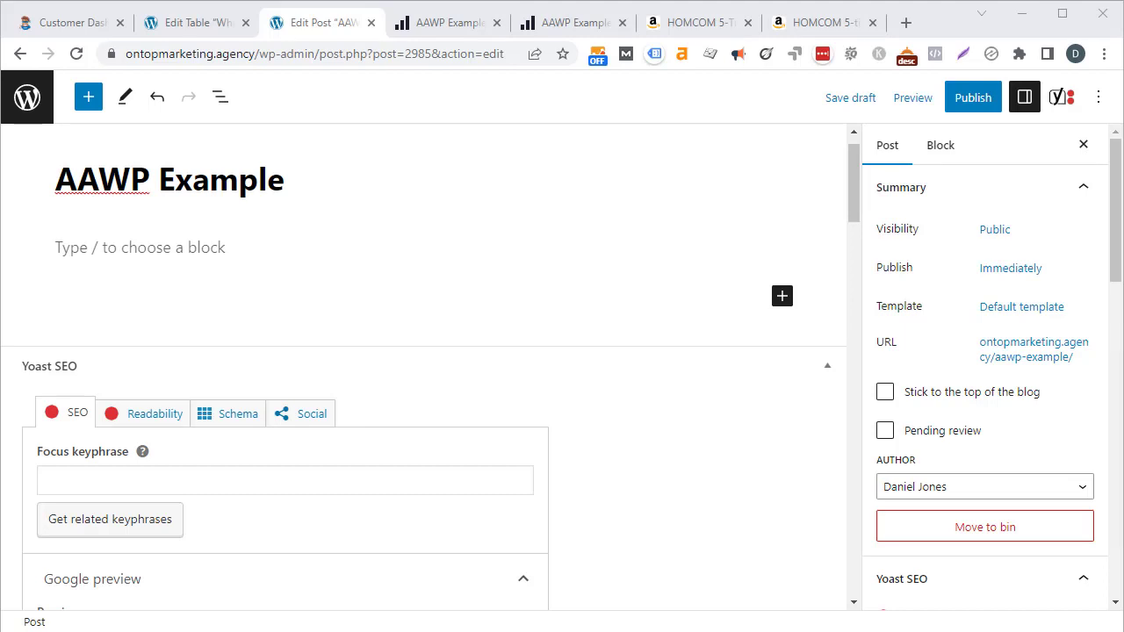
# Insert an AAWP block in the empty AAWP Example post using the Data Fields display variant.
pyautogui.click(715, 248)
pyautogui.click(789, 244)
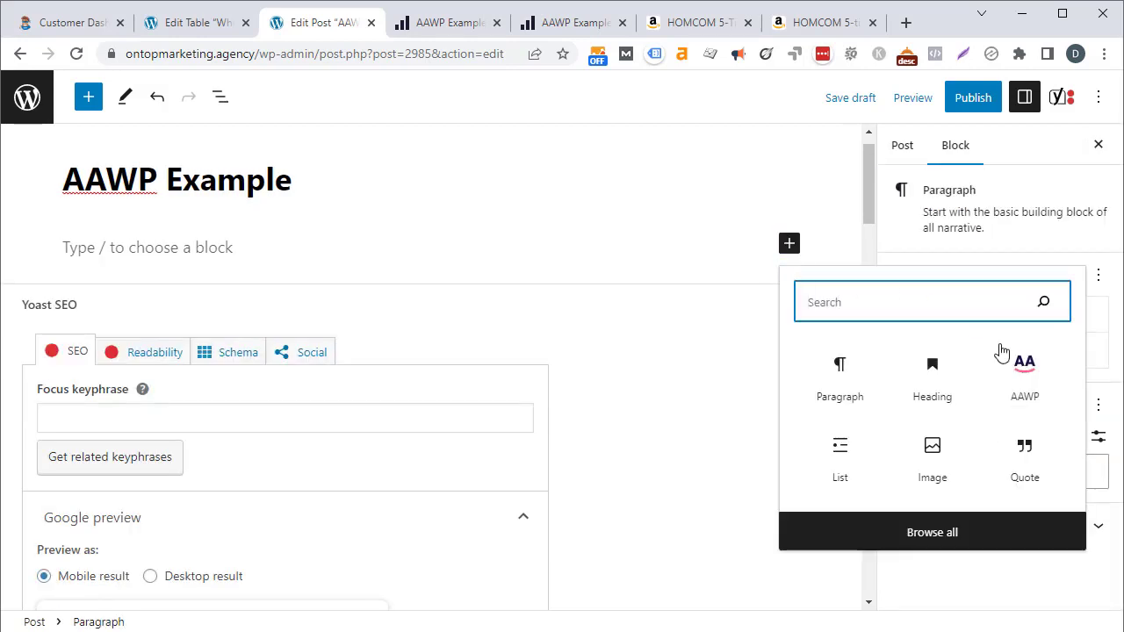
pyautogui.click(1047, 406)
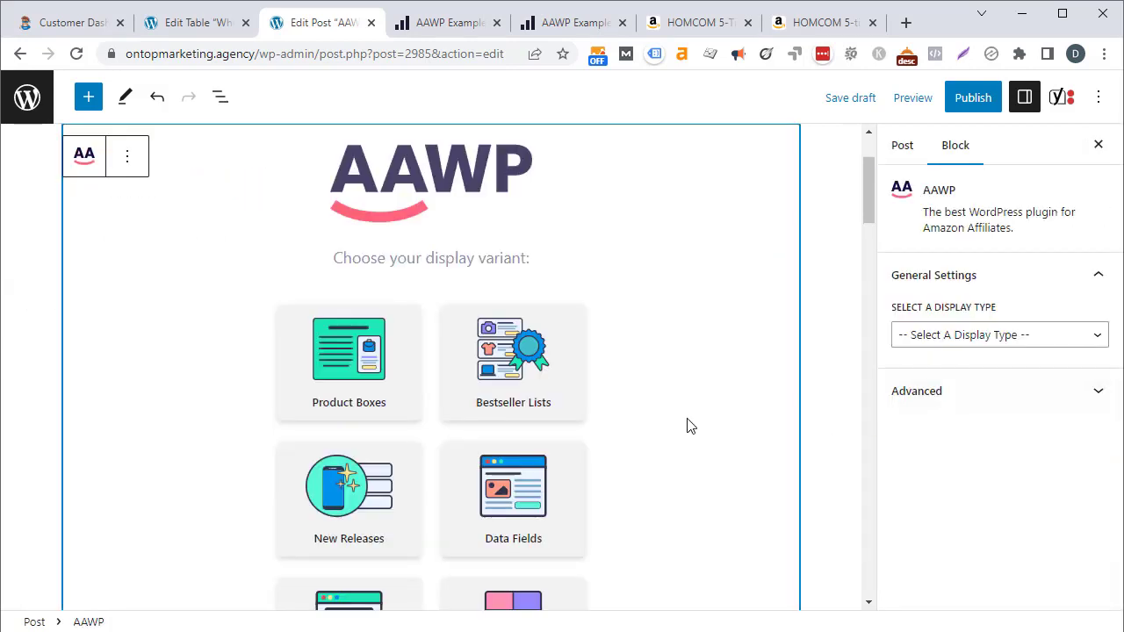
pyautogui.click(511, 509)
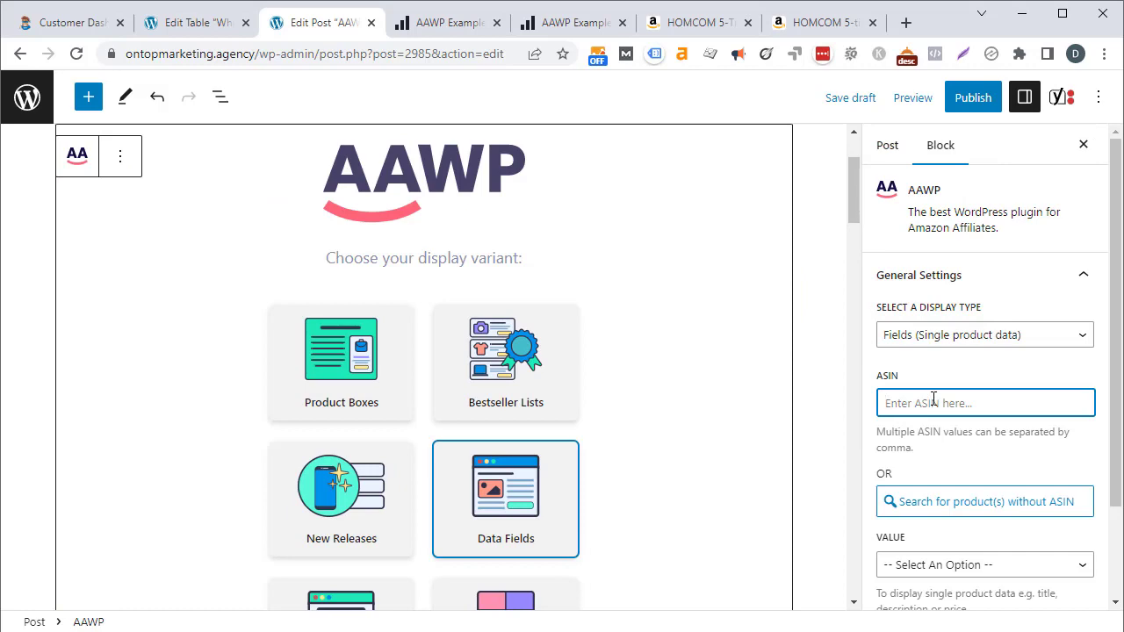
# Set the data field block's ASIN to B0BGS2ML79 from the HOMCOM 5-Tier Bookshelf's Amazon page.
pyautogui.click(696, 22)
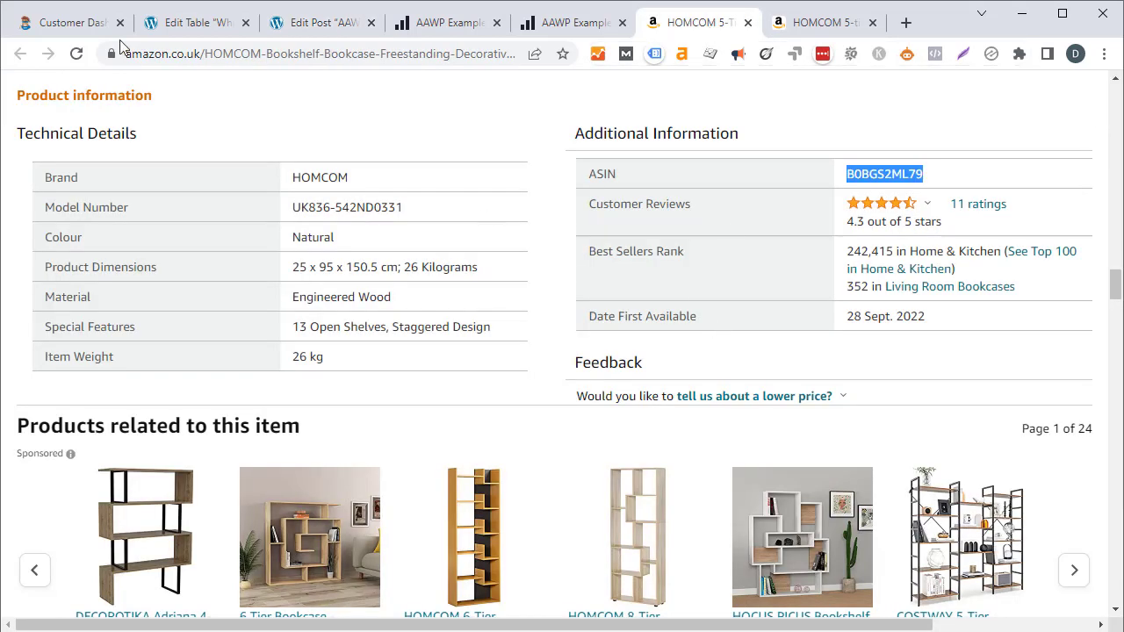
pyautogui.click(316, 22)
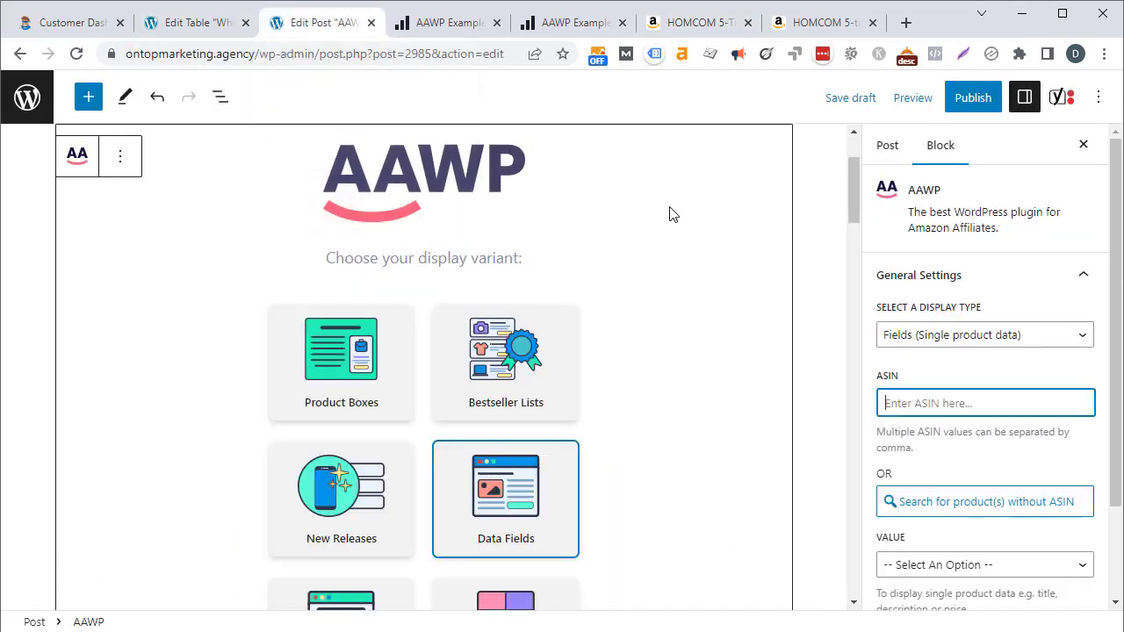
pyautogui.write('B0BGS2ML79')
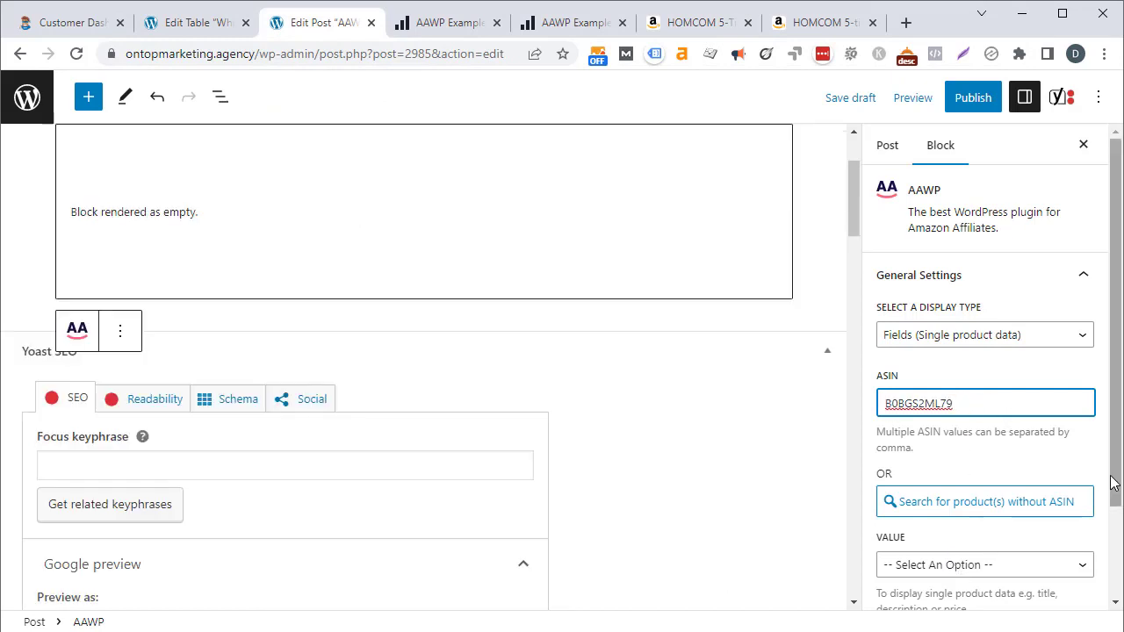
# Set the AAWP data field block to output the product's Price as its value.
pyautogui.scroll(-2, 1111, 482)
pyautogui.click(1049, 511)
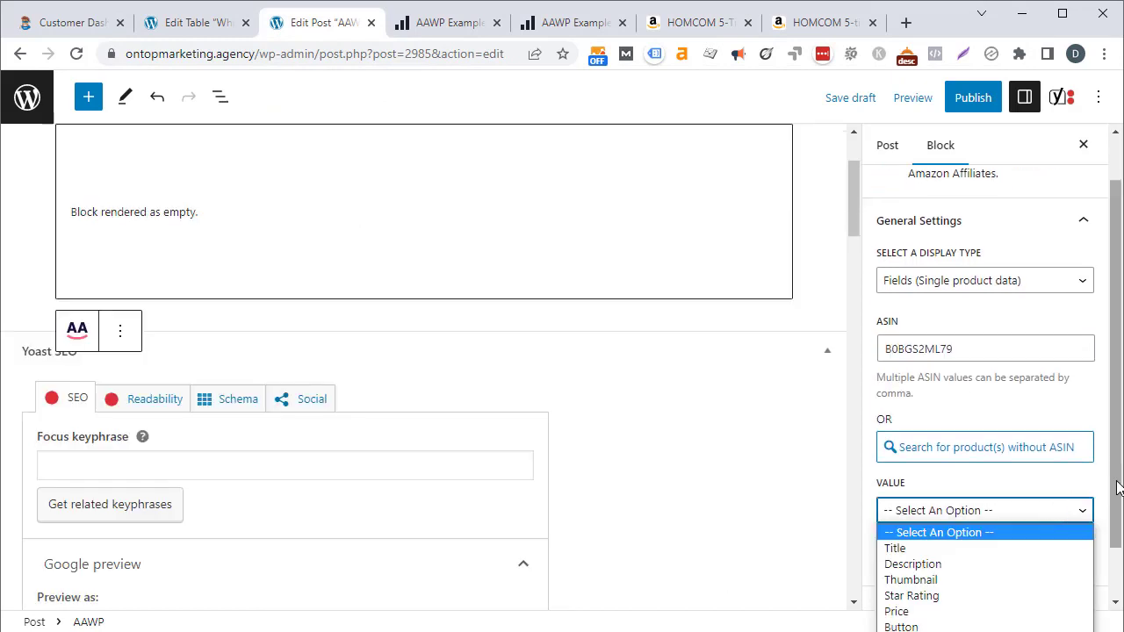
pyautogui.scroll(-1, 1115, 488)
pyautogui.click(1032, 461)
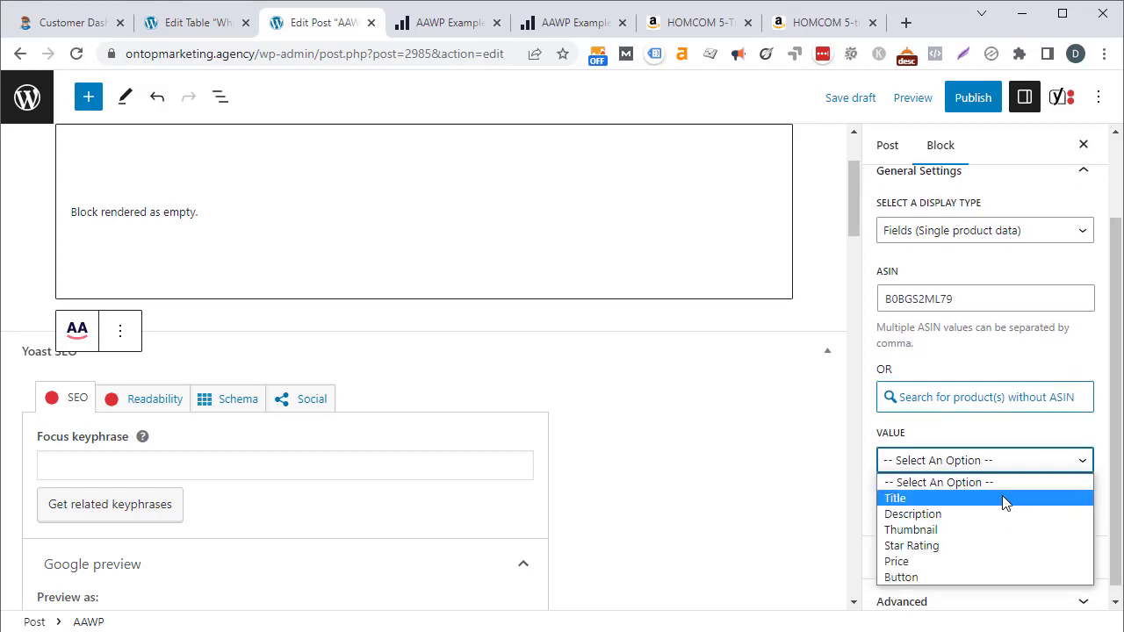
pyautogui.click(992, 563)
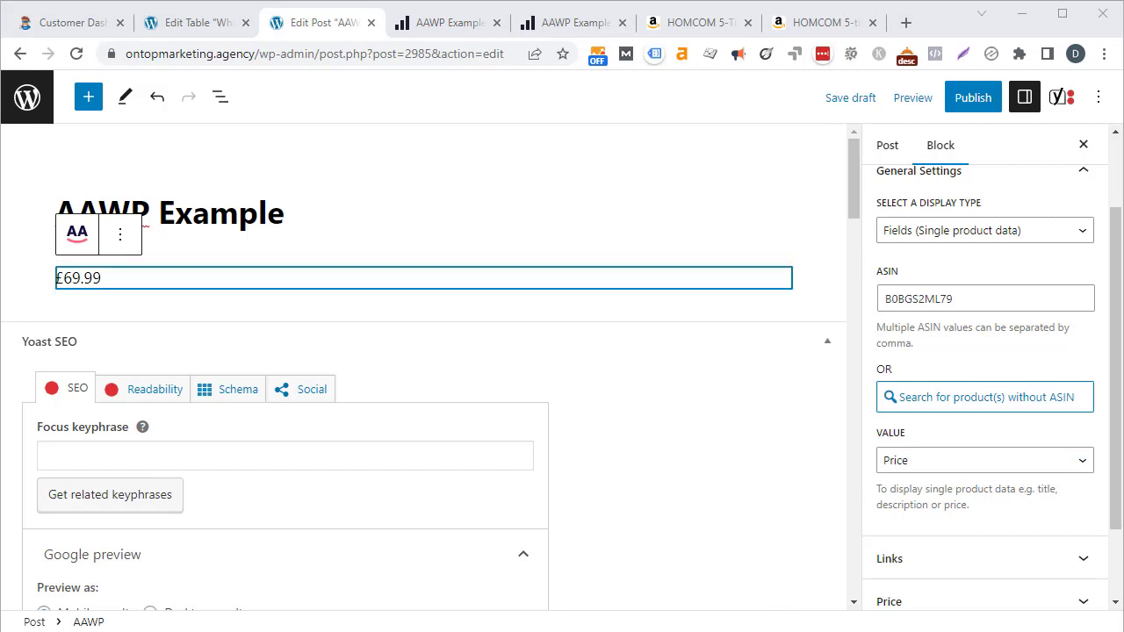
# Add a paragraph reading "The price today is:" between the post title and the price field block.
pyautogui.click(120, 287)
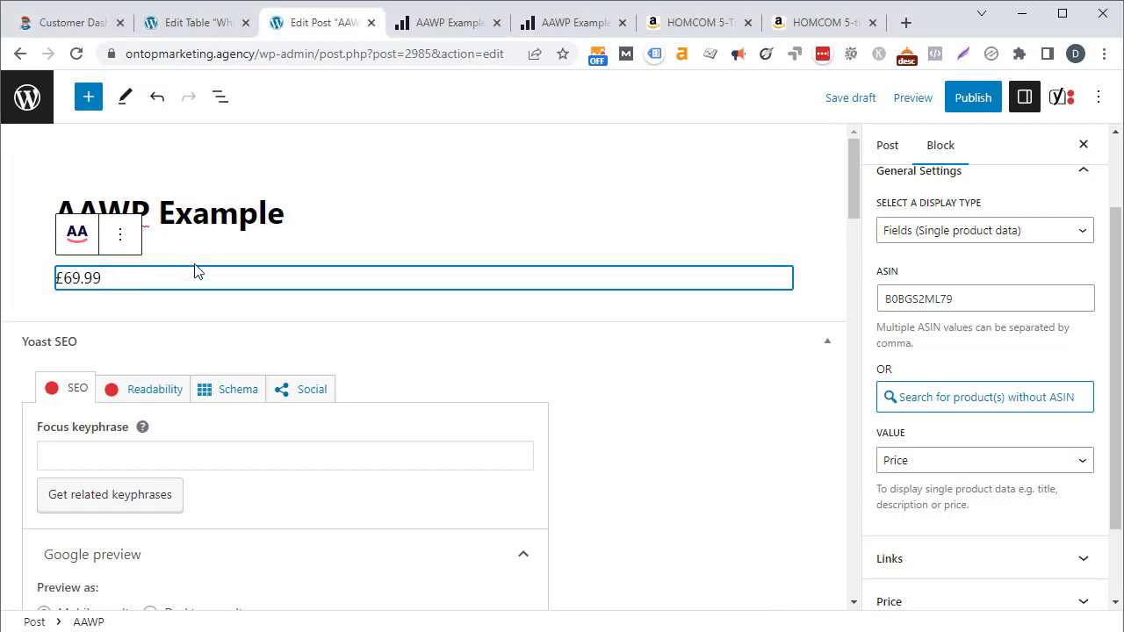
pyautogui.click(318, 221)
pyautogui.press('Return')
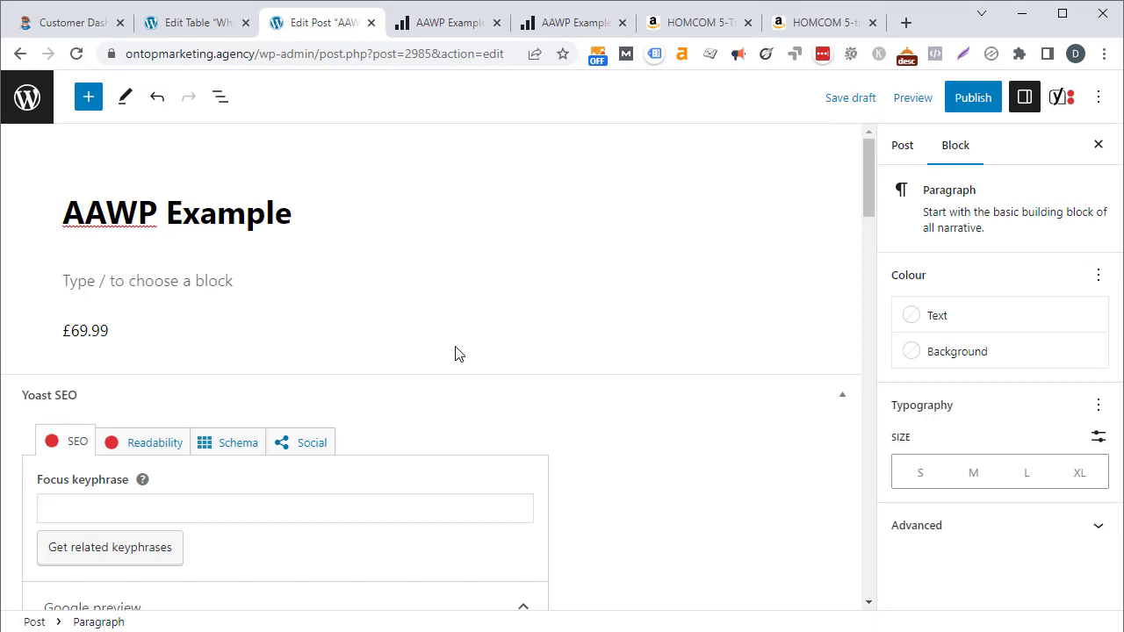
pyautogui.write('The pric')
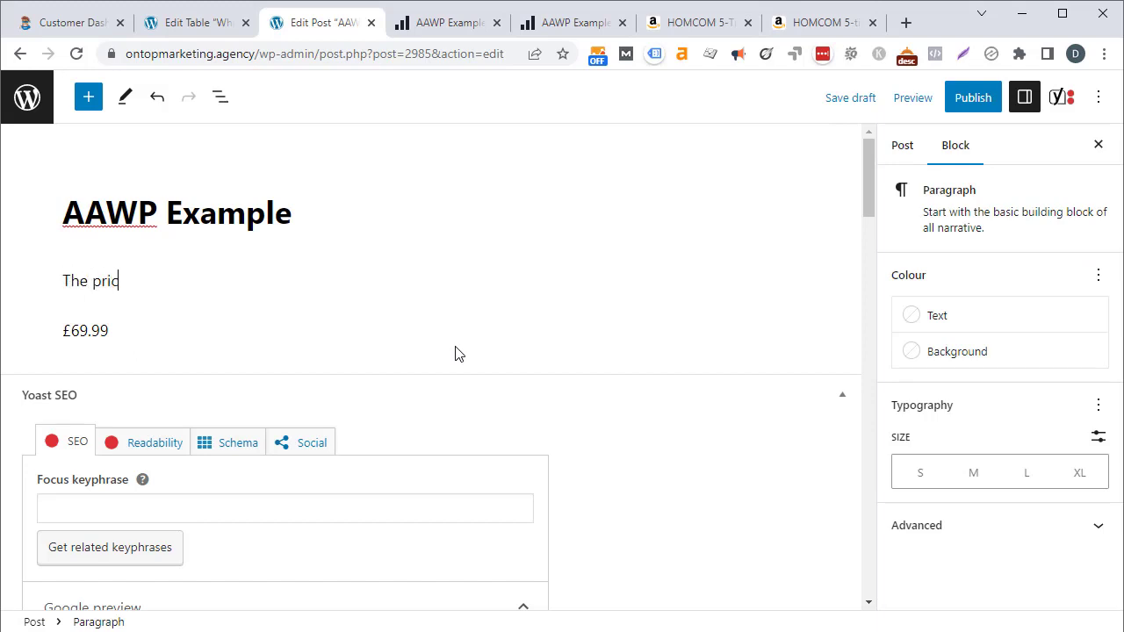
pyautogui.write('e today is:')
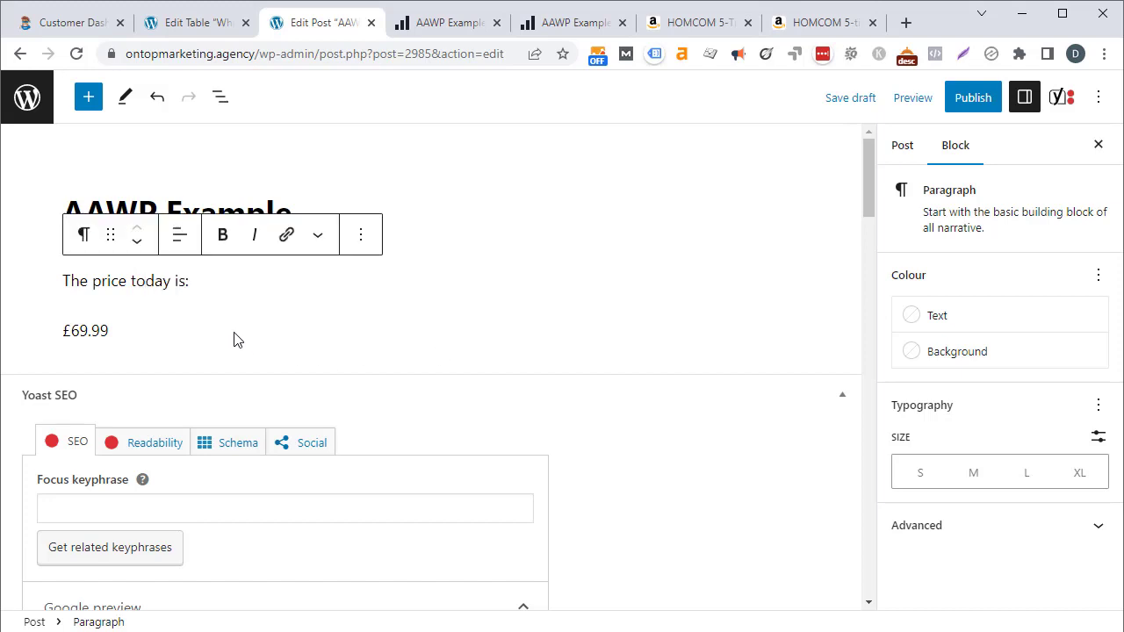
pyautogui.click(201, 337)
pyautogui.click(297, 360)
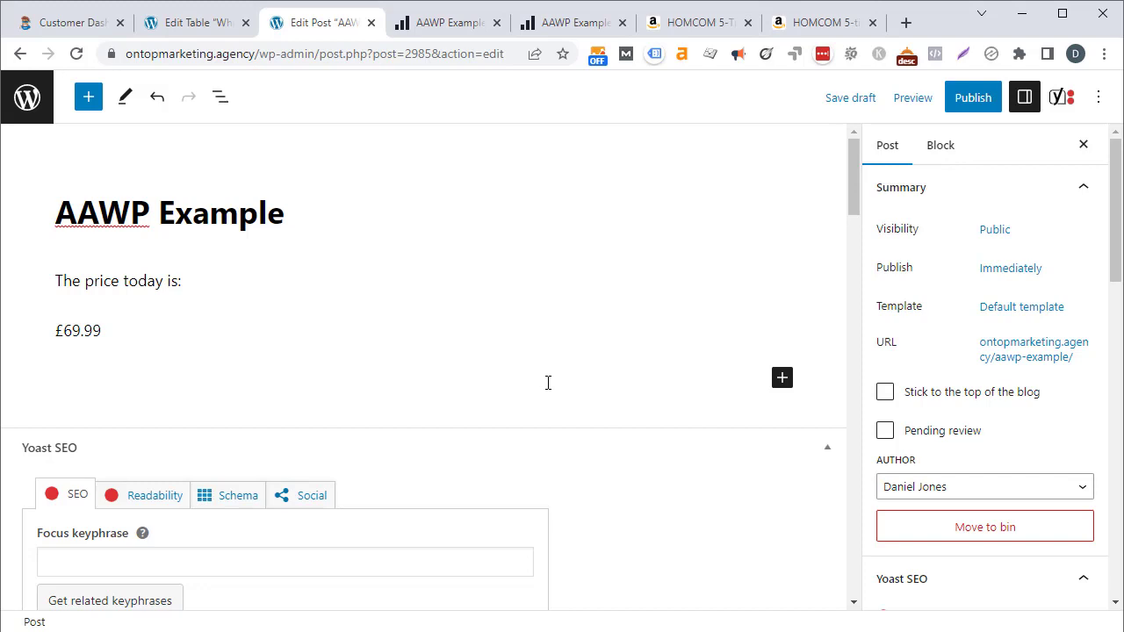
# Below the price block, write "This price today is [amazon fields="B0BGS2ML79" value="price"]. This is a great deal".
pyautogui.click(549, 383)
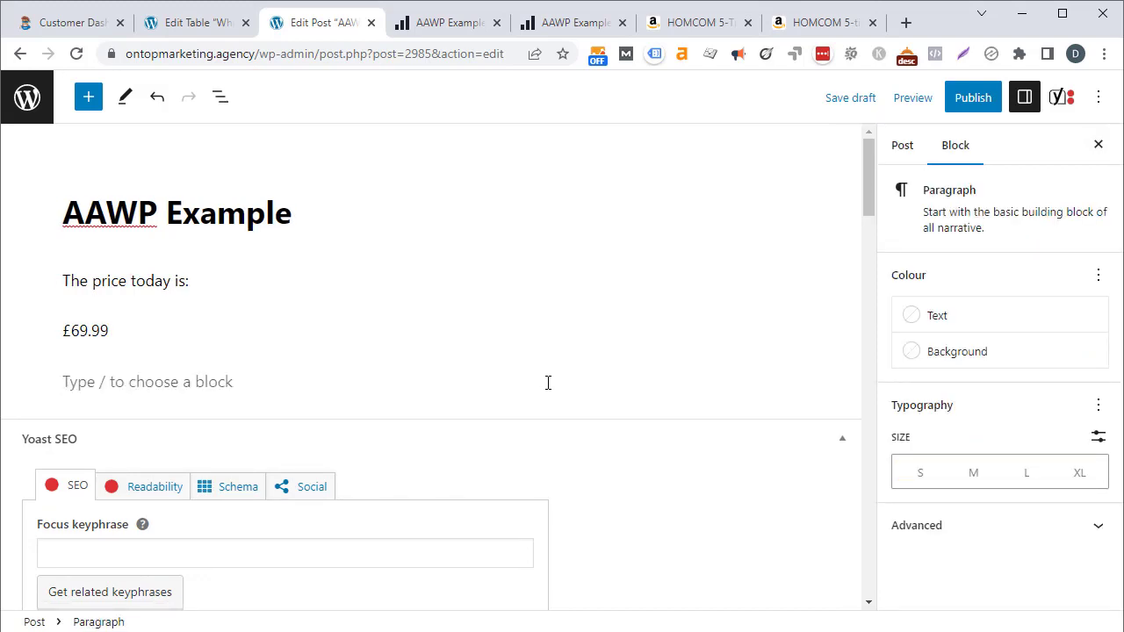
pyautogui.write('This ')
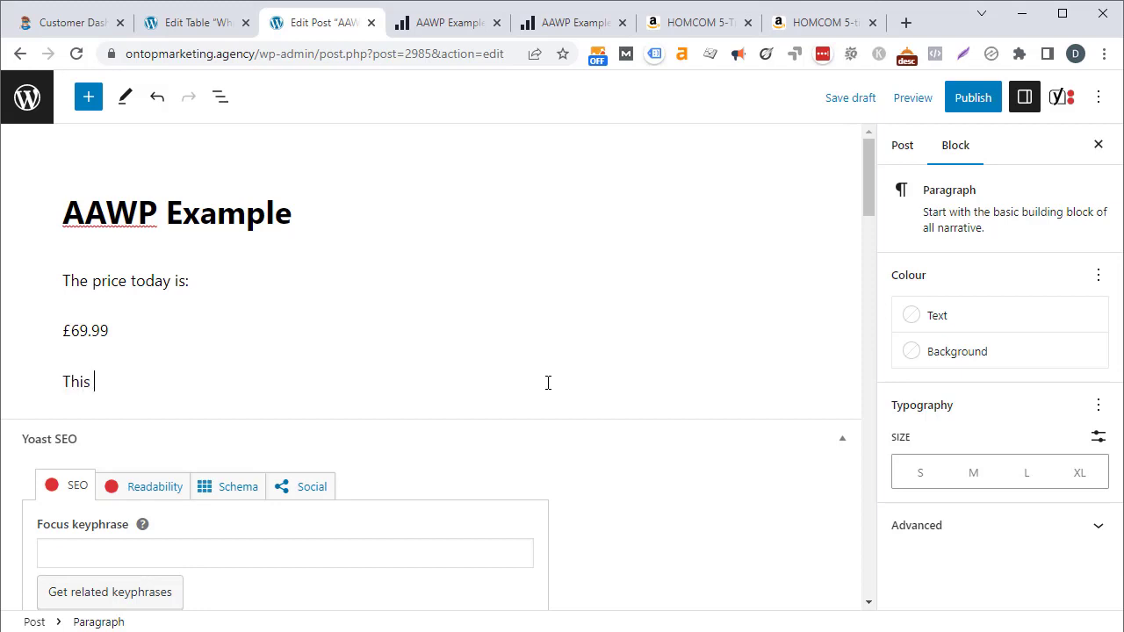
pyautogui.write('price today is ')
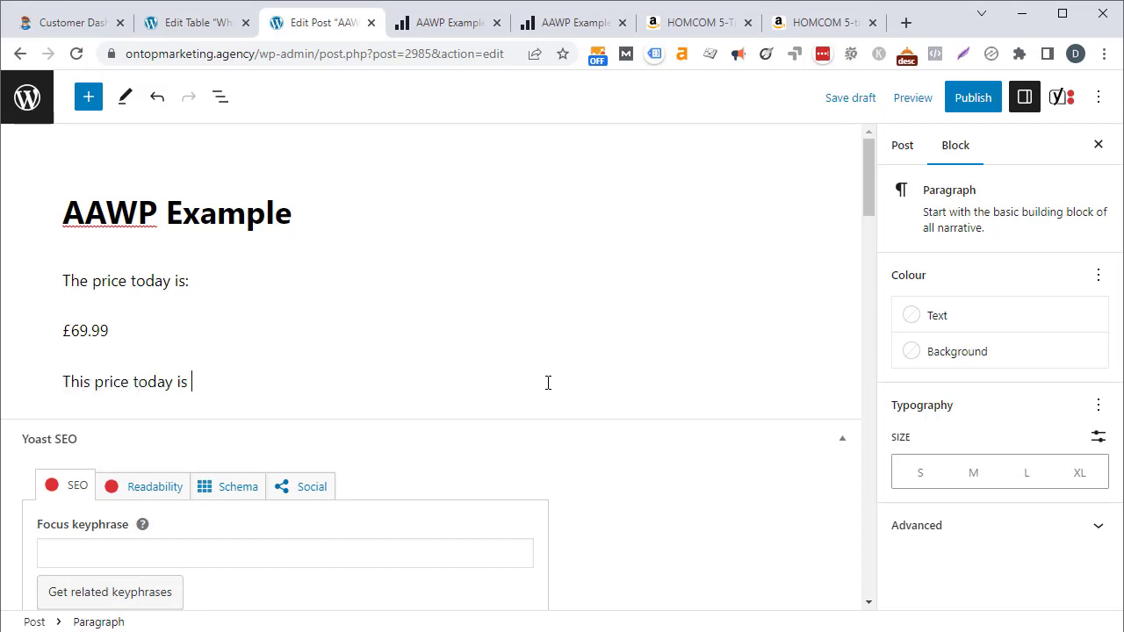
pyautogui.write('[amazon fields=""')
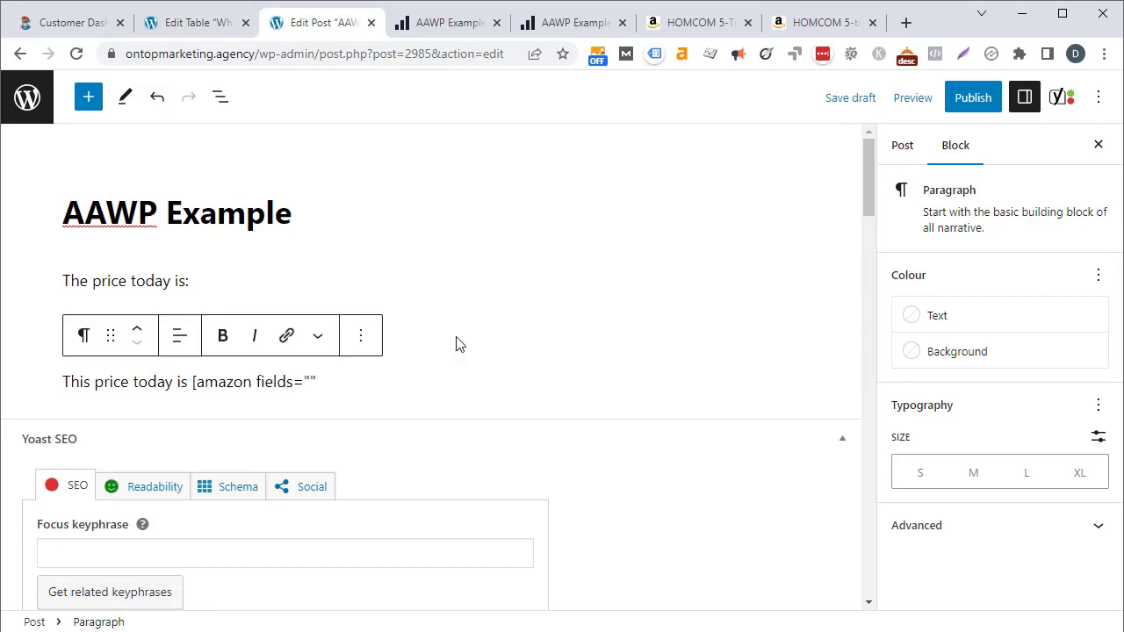
pyautogui.write('B0BGS2ML79')
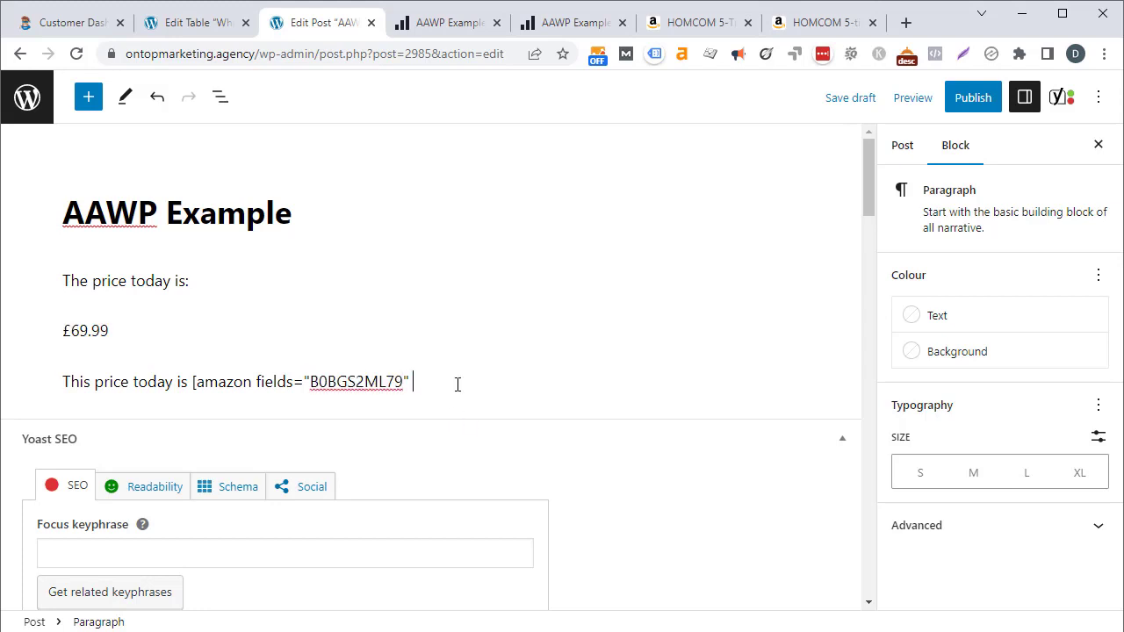
pyautogui.write('value=""')
pyautogui.press('Left')
pyautogui.write('price')
pyautogui.press('Right')
pyautogui.write(']. This is a great')
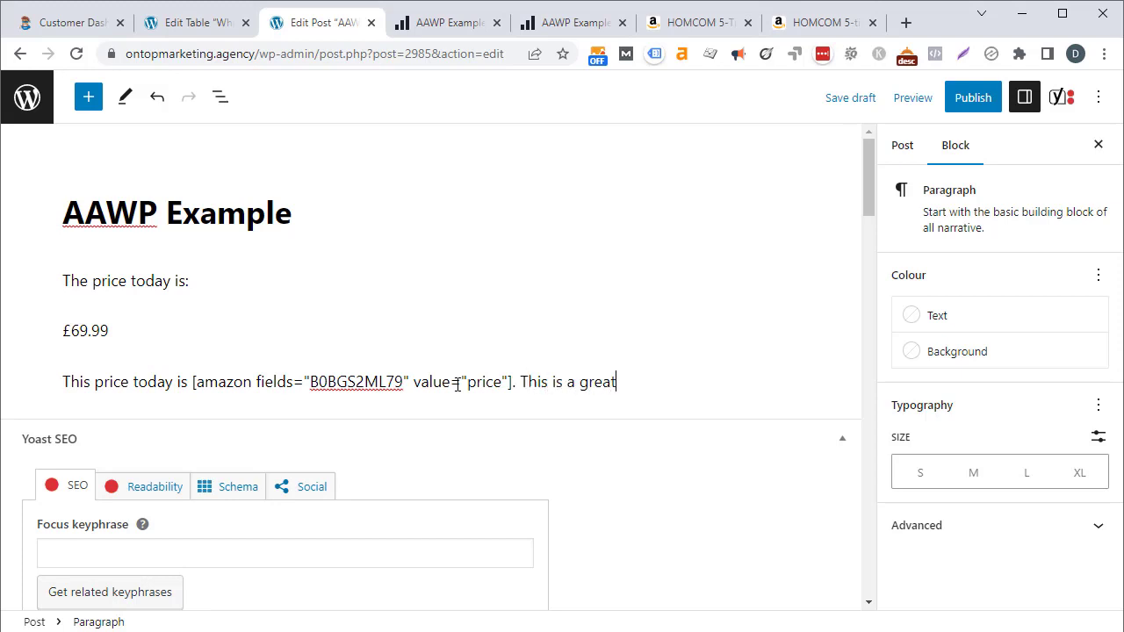
pyautogui.write(' deal')
# Save the draft and open its preview to check the block price and the inline shortcode price.
pyautogui.click(850, 97)
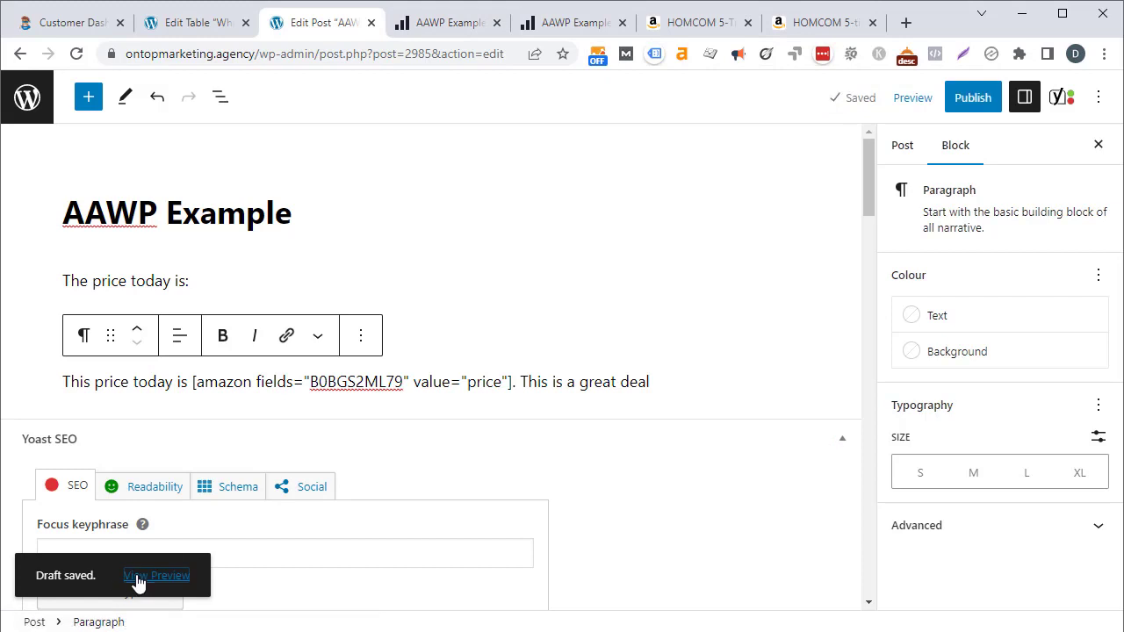
pyautogui.click(157, 576)
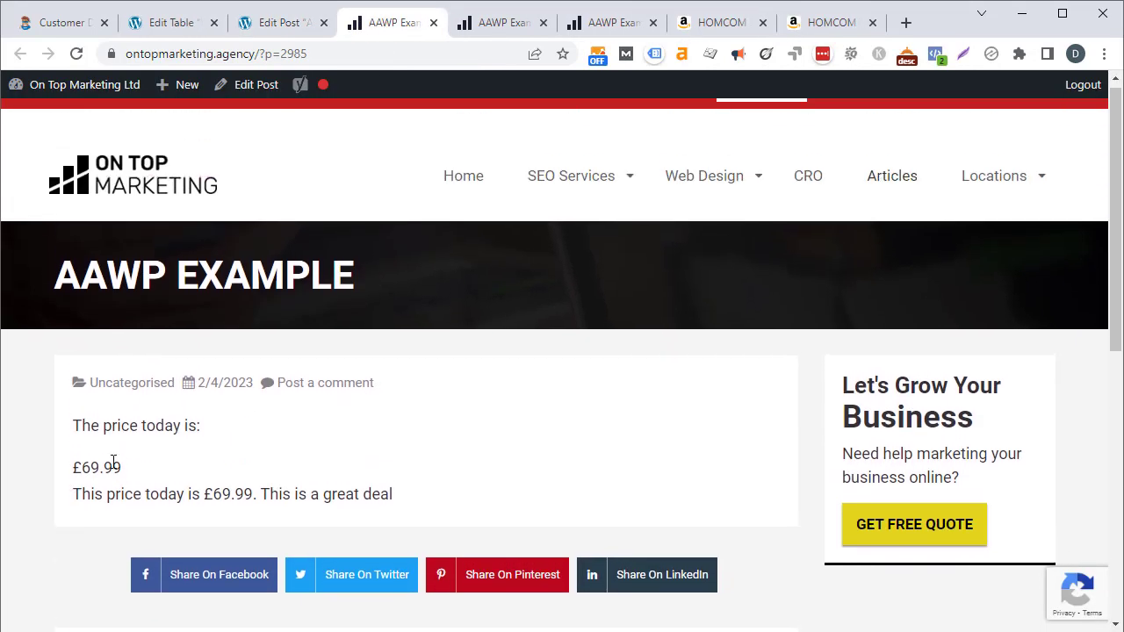
pyautogui.doubleClick(114, 462)
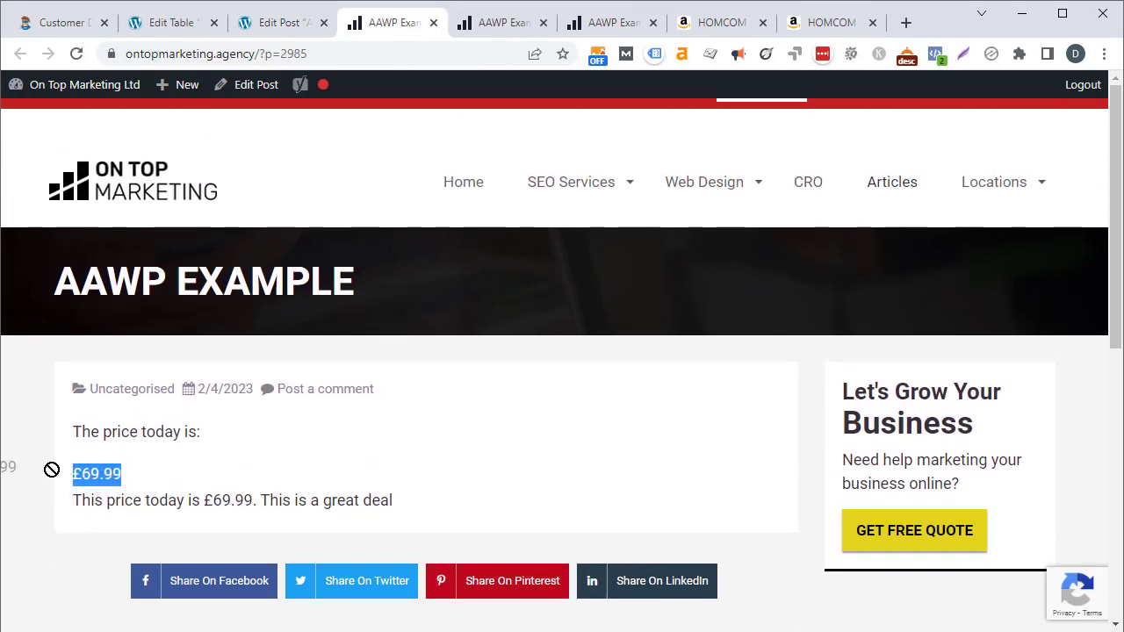
pyautogui.click(116, 498)
pyautogui.moveTo(143, 500); pyautogui.dragTo(285, 503)
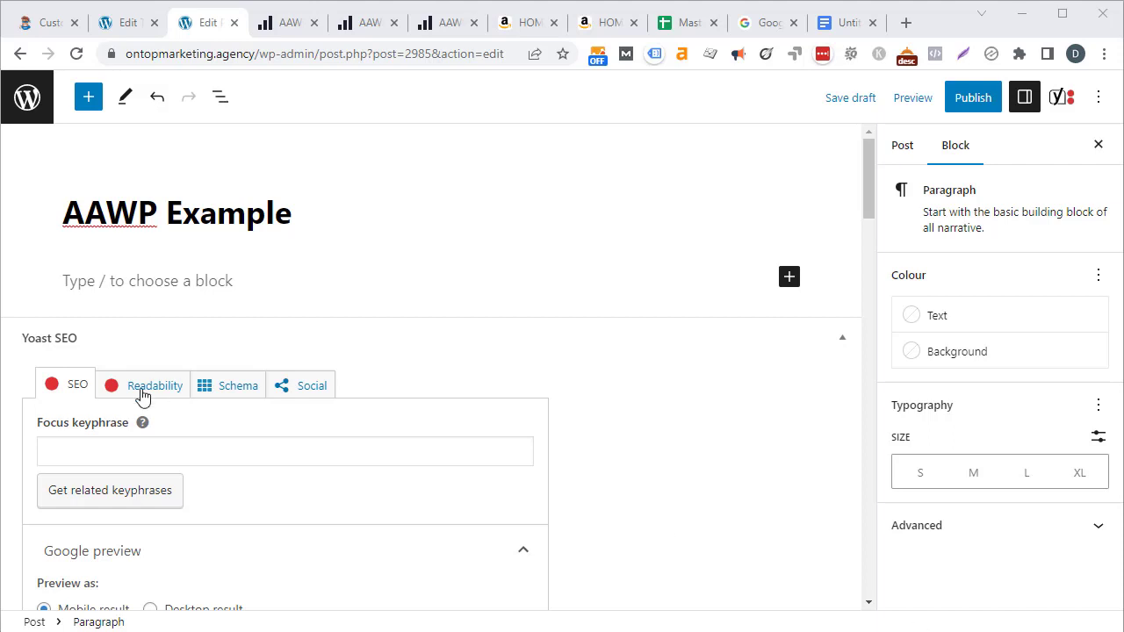
# Write the shortcode [amazon box="B0BGS2ML79"] in the post's empty paragraph and close the table editing page.
pyautogui.click(166, 279)
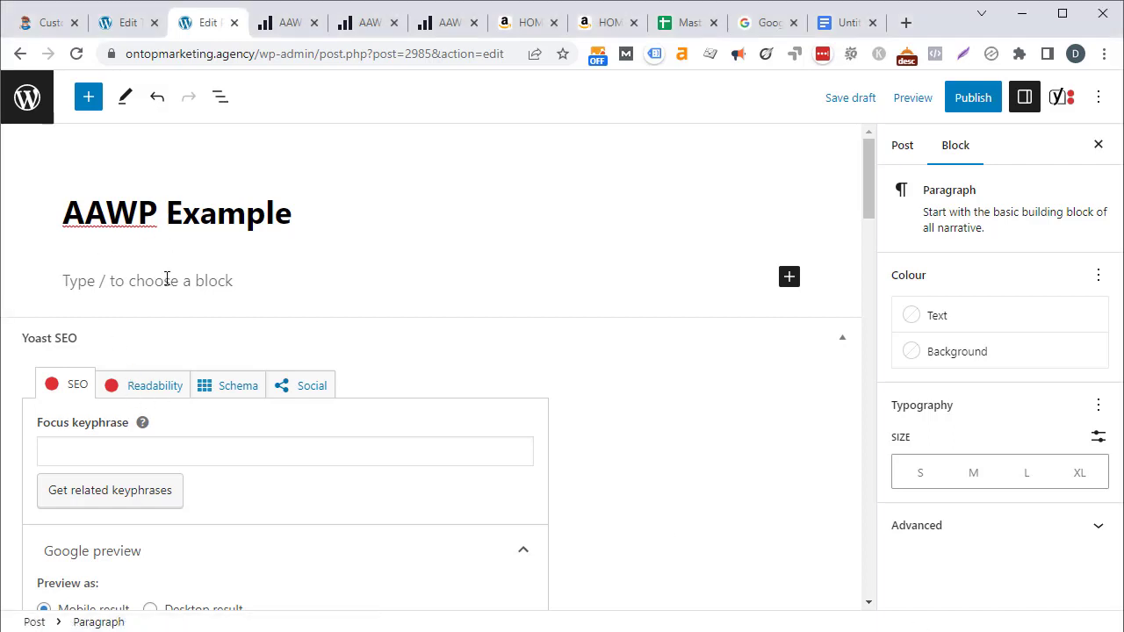
pyautogui.write('[amaz')
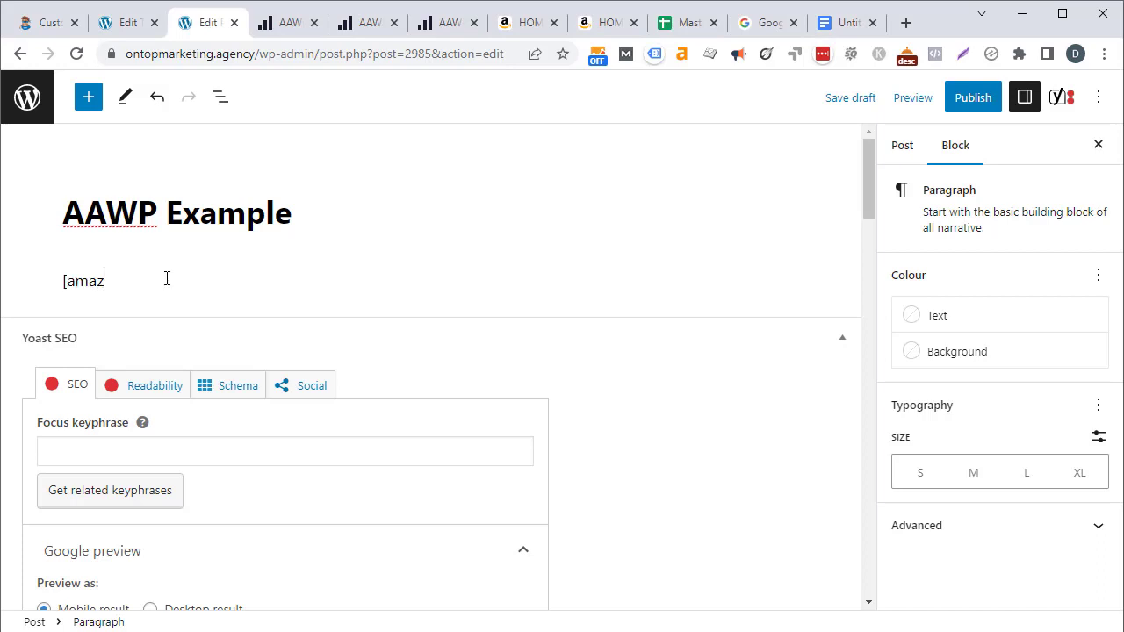
pyautogui.write('on box=""]')
pyautogui.press('Left')
pyautogui.press('Left')
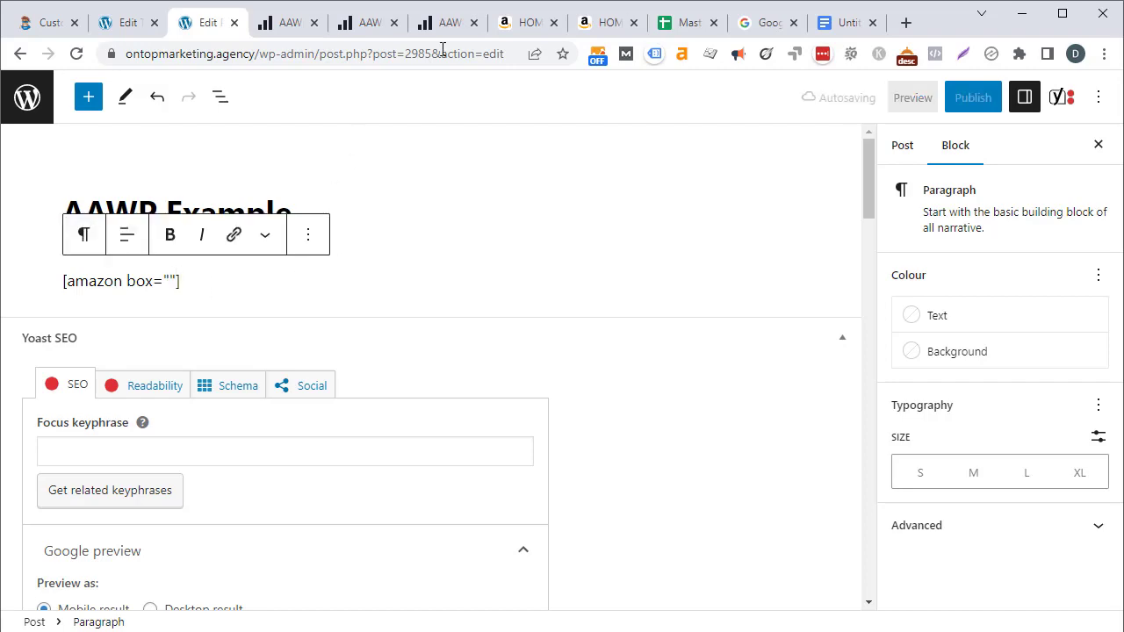
pyautogui.click(527, 23)
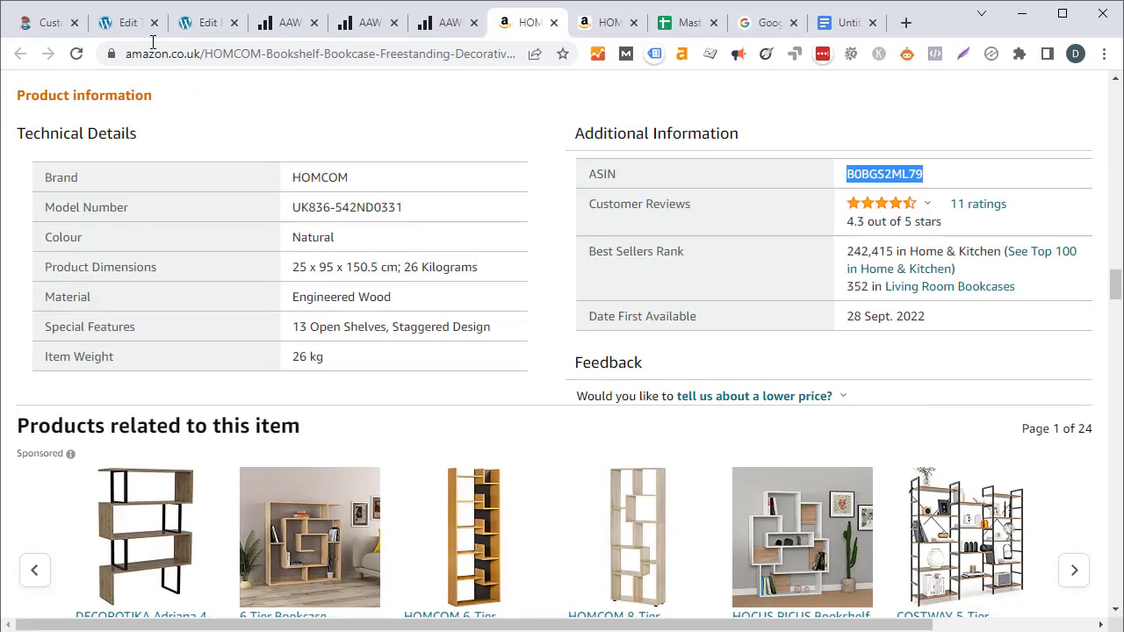
pyautogui.click(130, 23)
pyautogui.click(154, 23)
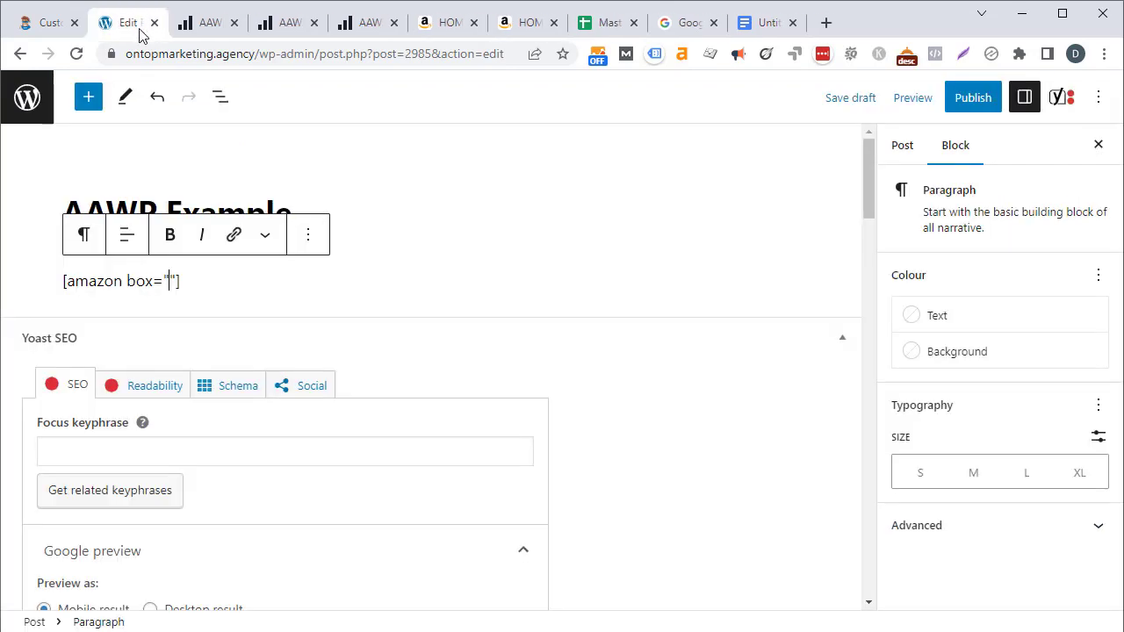
pyautogui.write('B0BGS2ML79')
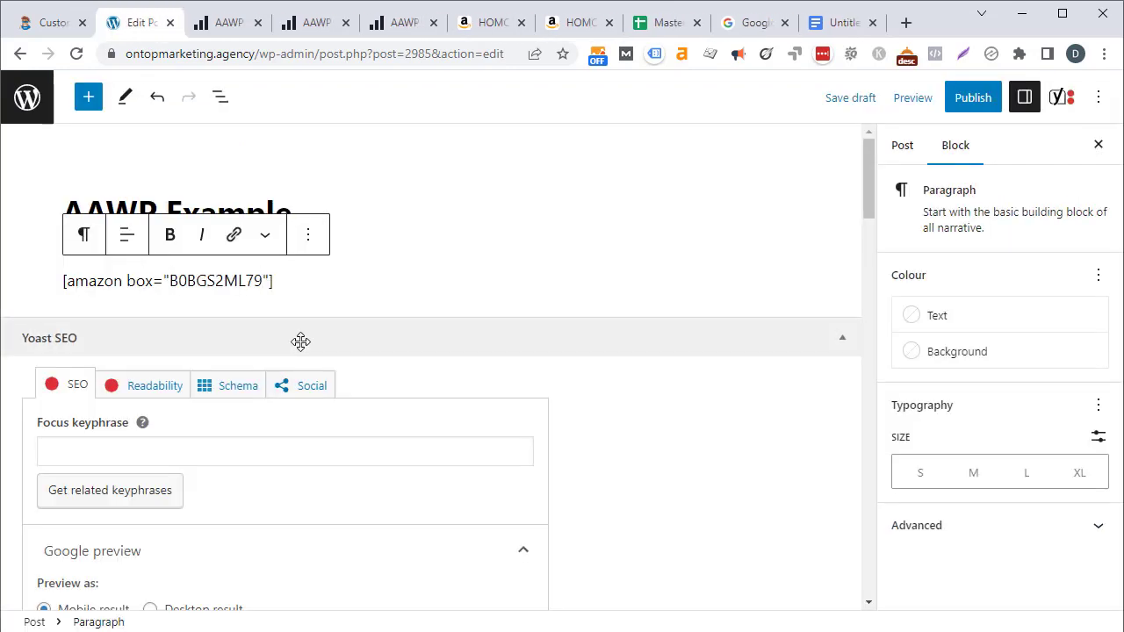
# Add the second HOMCOM bookcase's ASIN, B07G74WL7N, to the box shortcode after a comma.
pyautogui.click(577, 24)
pyautogui.click(137, 23)
pyautogui.write(',')
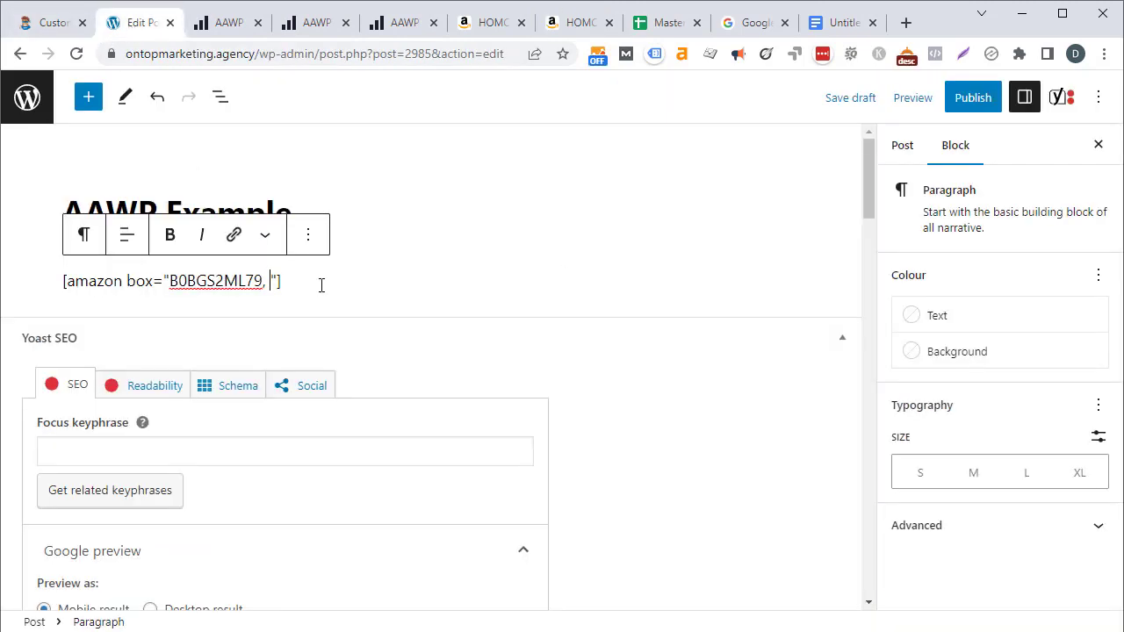
pyautogui.write('B07G74WL7N')
# Save the draft and replace the old preview pages with a fresh preview to check both product boxes.
pyautogui.click(851, 97)
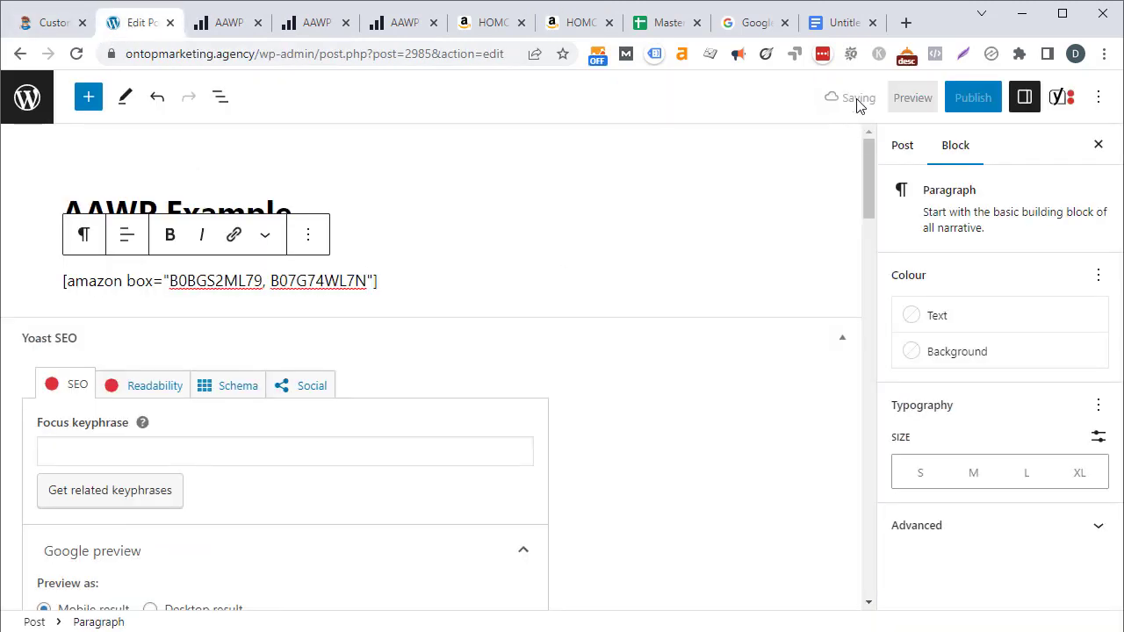
pyautogui.click(258, 24)
pyautogui.click(258, 24)
pyautogui.click(258, 24)
pyautogui.click(157, 576)
pyautogui.click(264, 22)
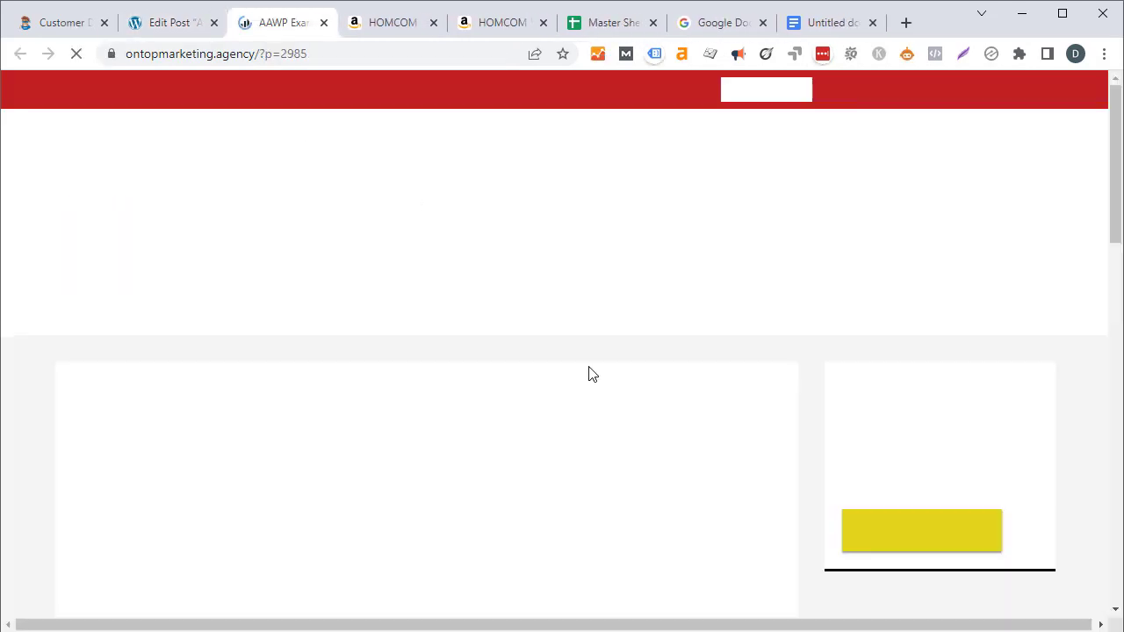
pyautogui.scroll(-3, 584, 376)
pyautogui.scroll(-2, 527, 413)
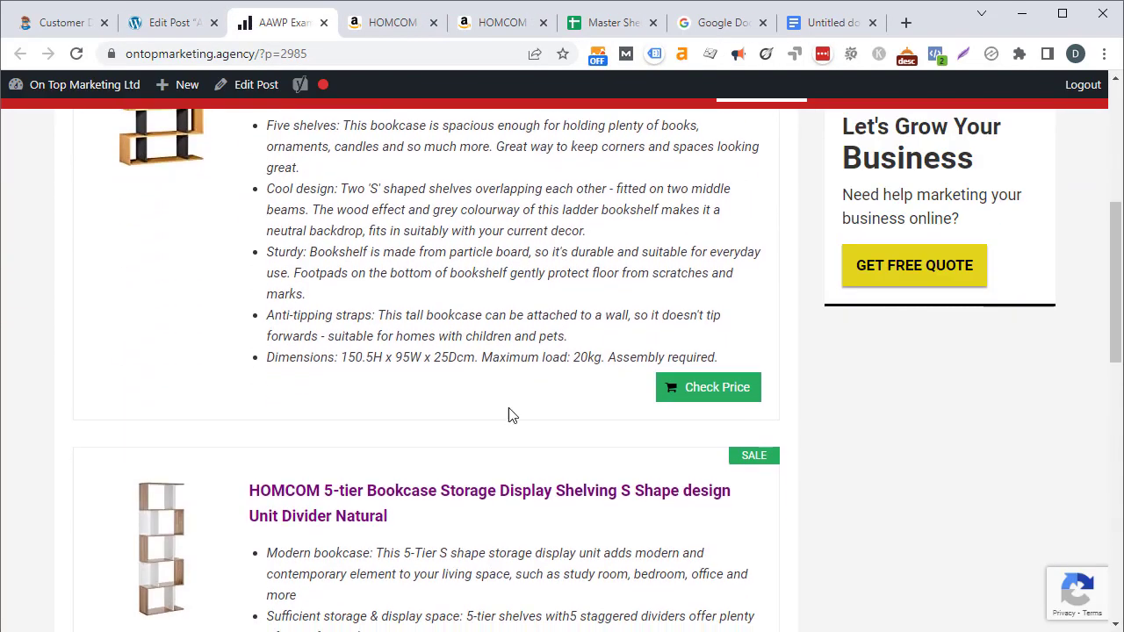
# Below the box shortcode, add a Shortcode block with [amazon bestseller="4k monitor" filterby="price" filter="100" filter_compare="more" filter_items="10" items="3"].
pyautogui.click(170, 22)
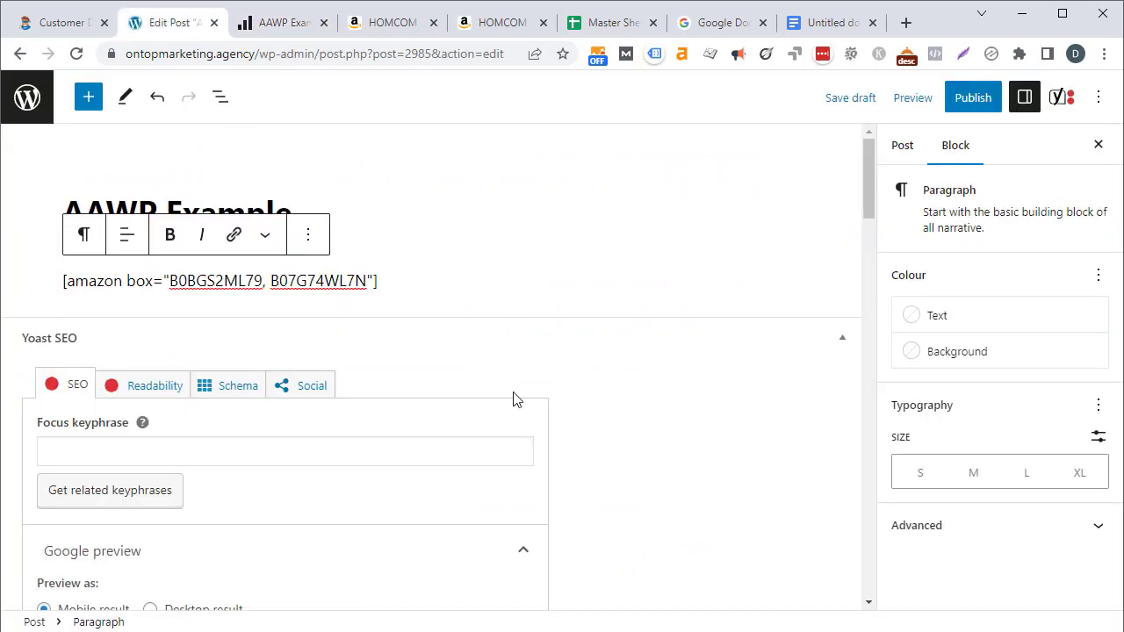
pyautogui.press('Return')
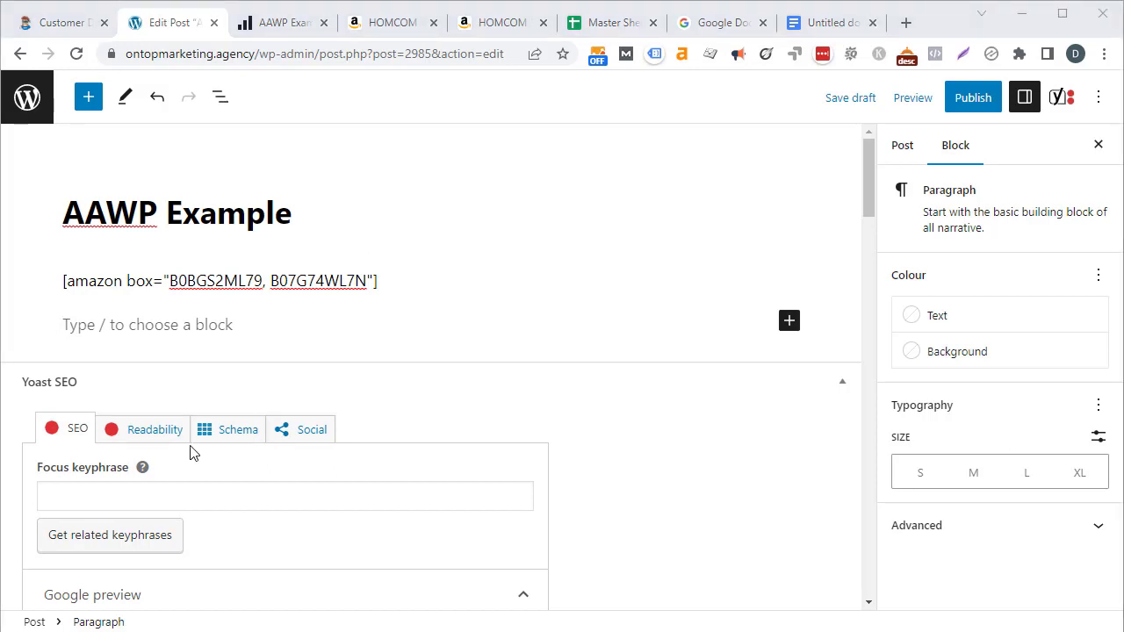
pyautogui.click(196, 324)
pyautogui.write('[amazon bestseller="4k monitor" filterby="price" filter="100" filter_compare="more" filter_items="10" items="3"]')
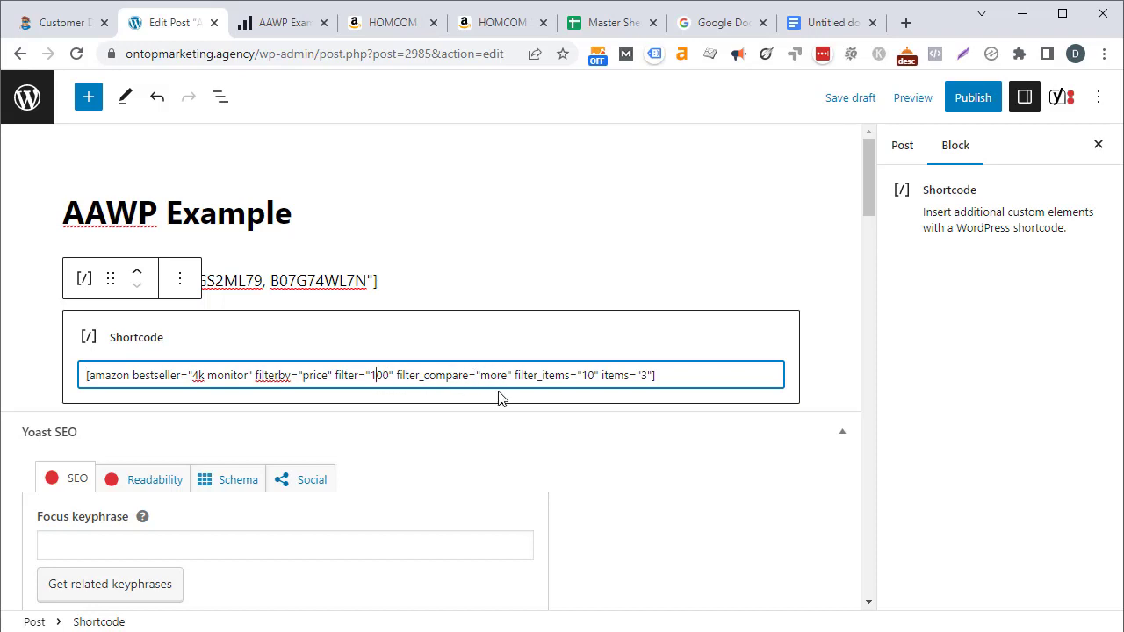
pyautogui.doubleClick(585, 375)
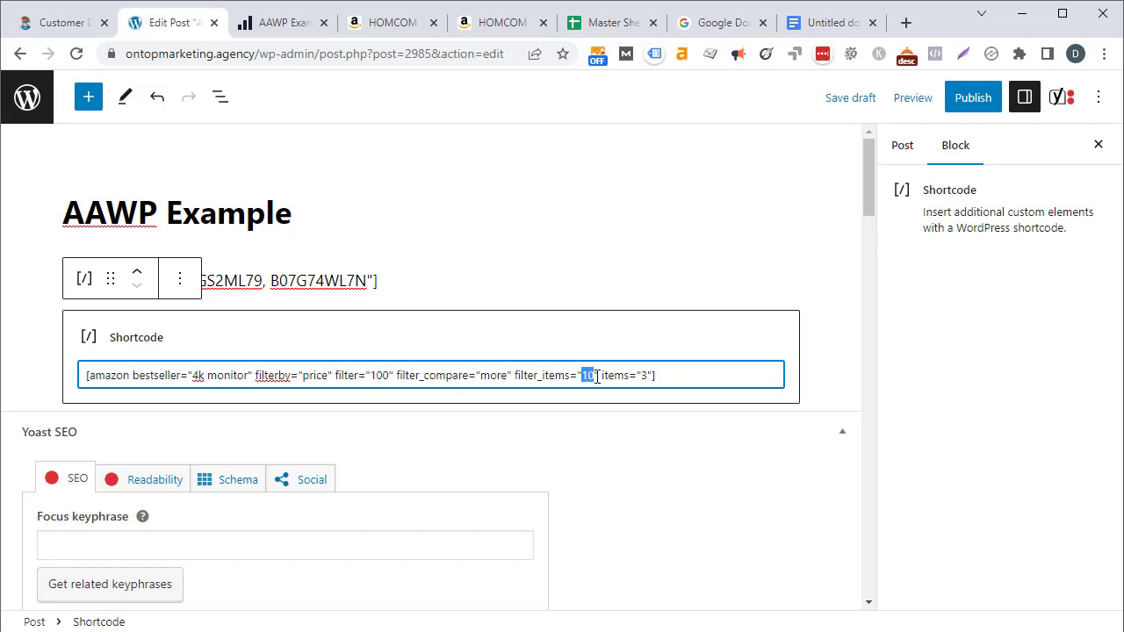
pyautogui.doubleClick(644, 375)
# Save the draft and reload the post preview to review the filtered 4k monitor bestseller list.
pyautogui.click(851, 98)
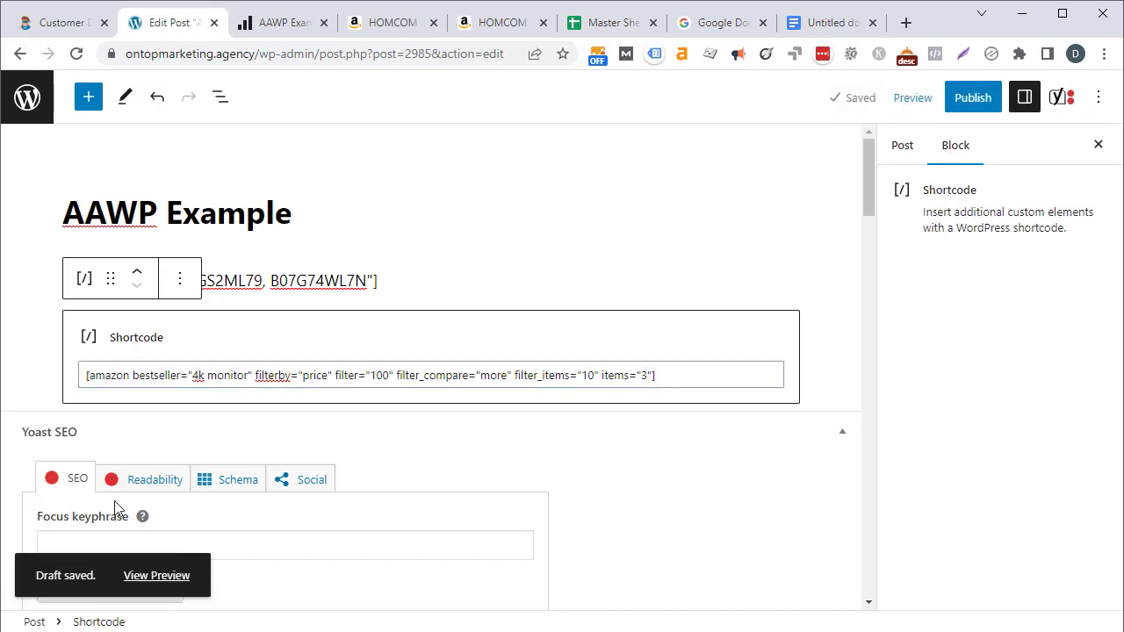
pyautogui.click(263, 22)
pyautogui.press('F5')
pyautogui.scroll(-6, 400, 423)
pyautogui.scroll(-5, 401, 422)
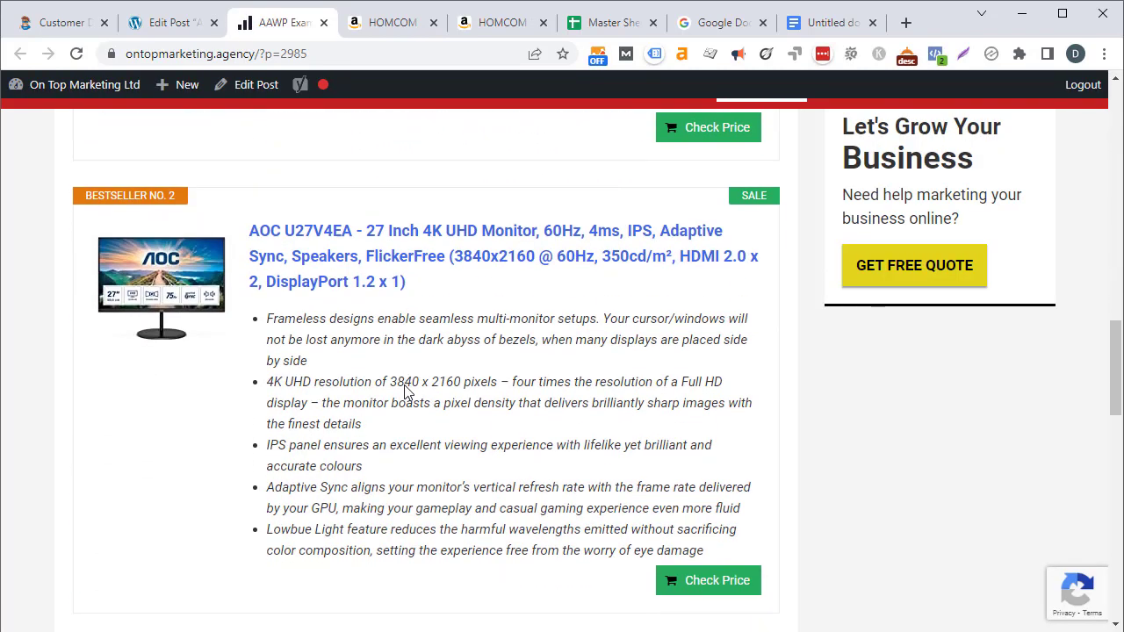
pyautogui.scroll(-9, 406, 385)
pyautogui.scroll(4, 393, 301)
pyautogui.scroll(5, 394, 301)
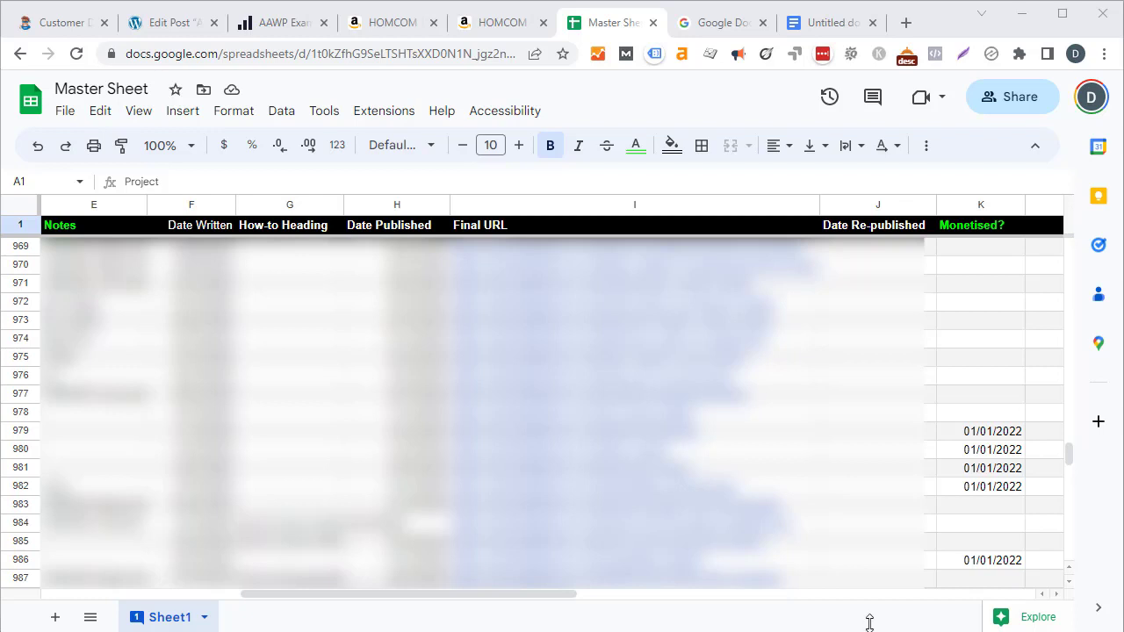
# Switch to the Google Docs example article and copy the 4k monitor bestseller shortcode below its text.
pyautogui.moveTo(795, 455)
pyautogui.hotkey('ctrl', '9')
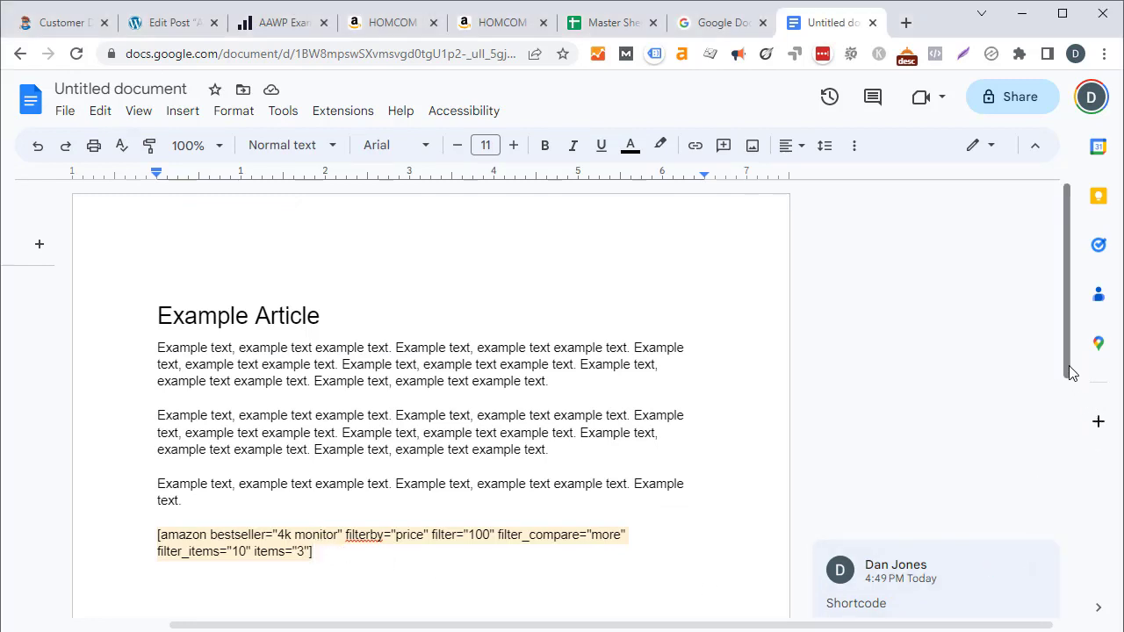
pyautogui.scroll(-1, 1067, 378)
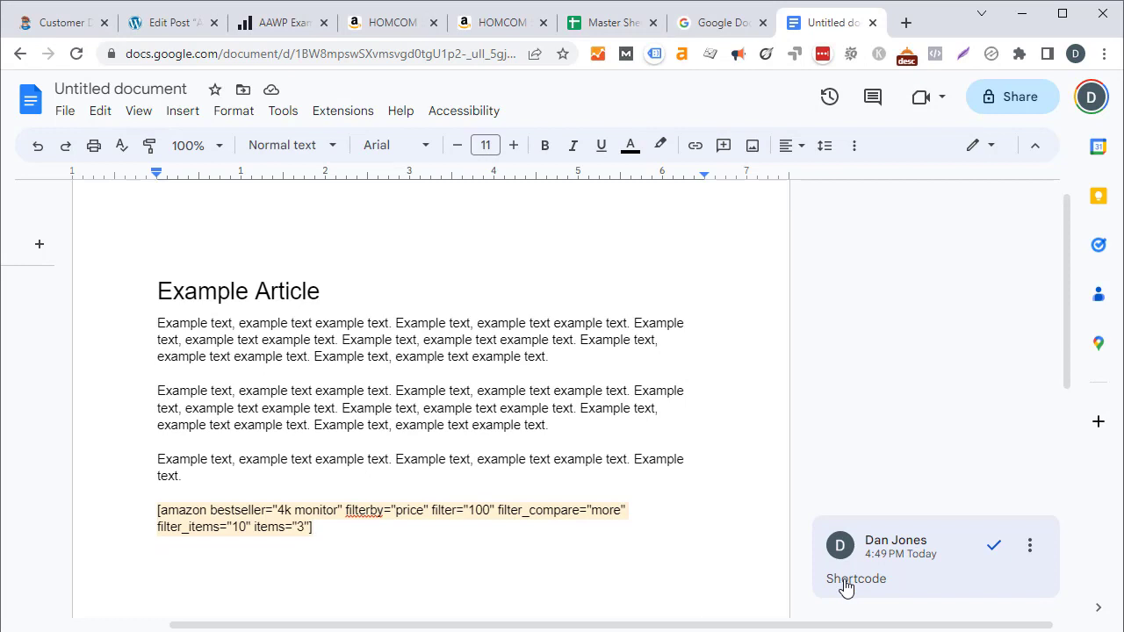
pyautogui.moveTo(328, 535); pyautogui.dragTo(158, 519)
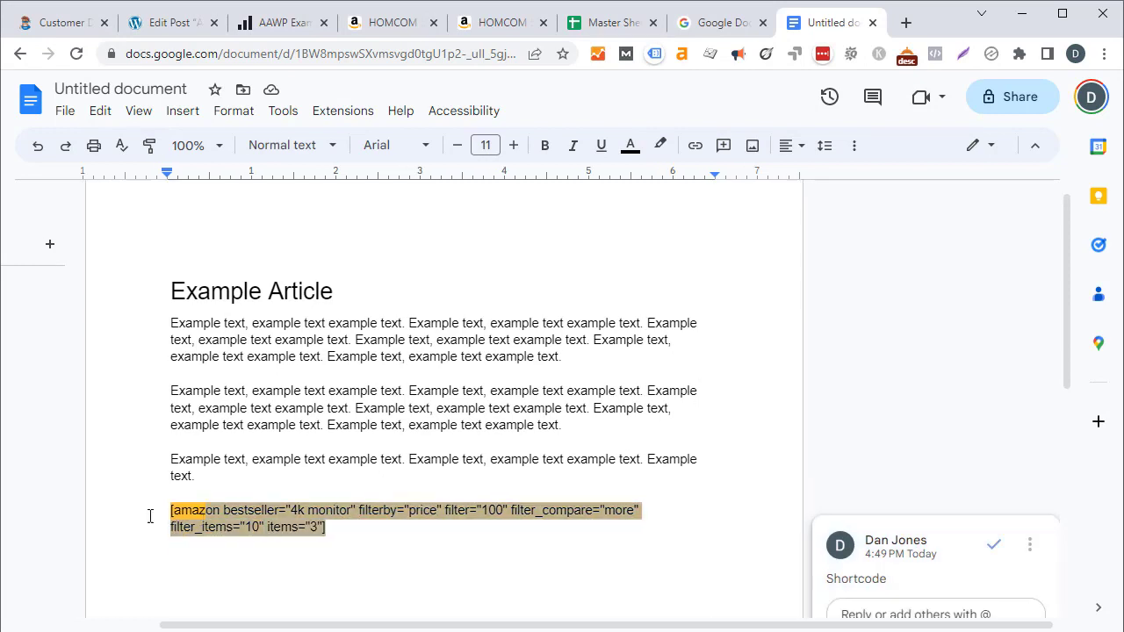
pyautogui.hotkey('ctrl', 'c')
# Return to the WordPress post editor, add another Shortcode block at the end of the post and paste the copied bestseller shortcode into it.
pyautogui.click(173, 36)
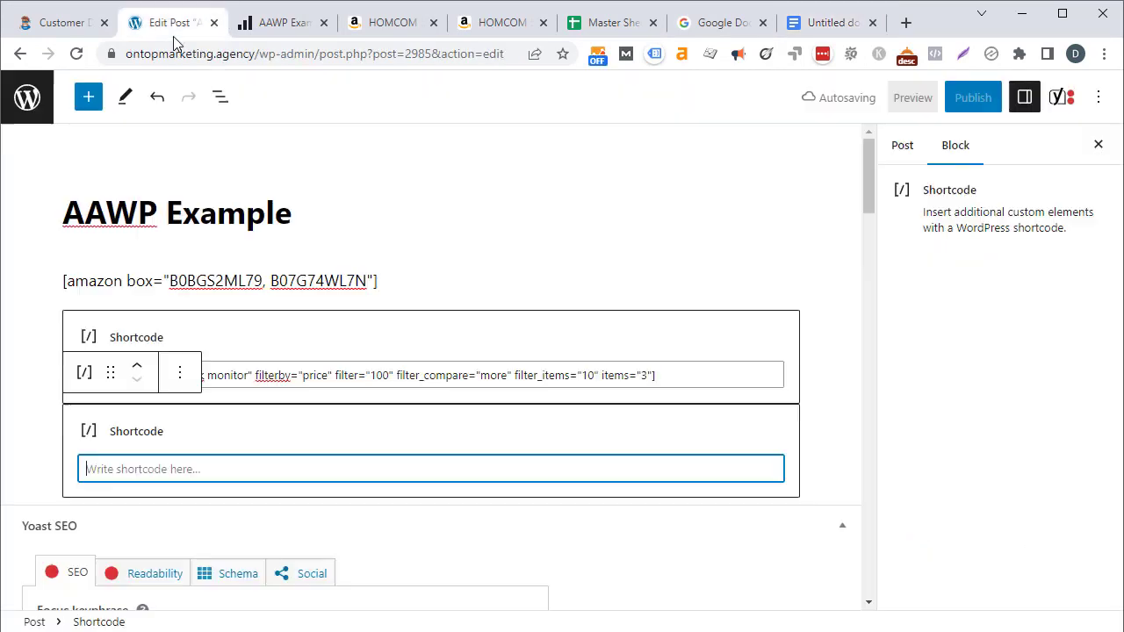
pyautogui.click(813, 519)
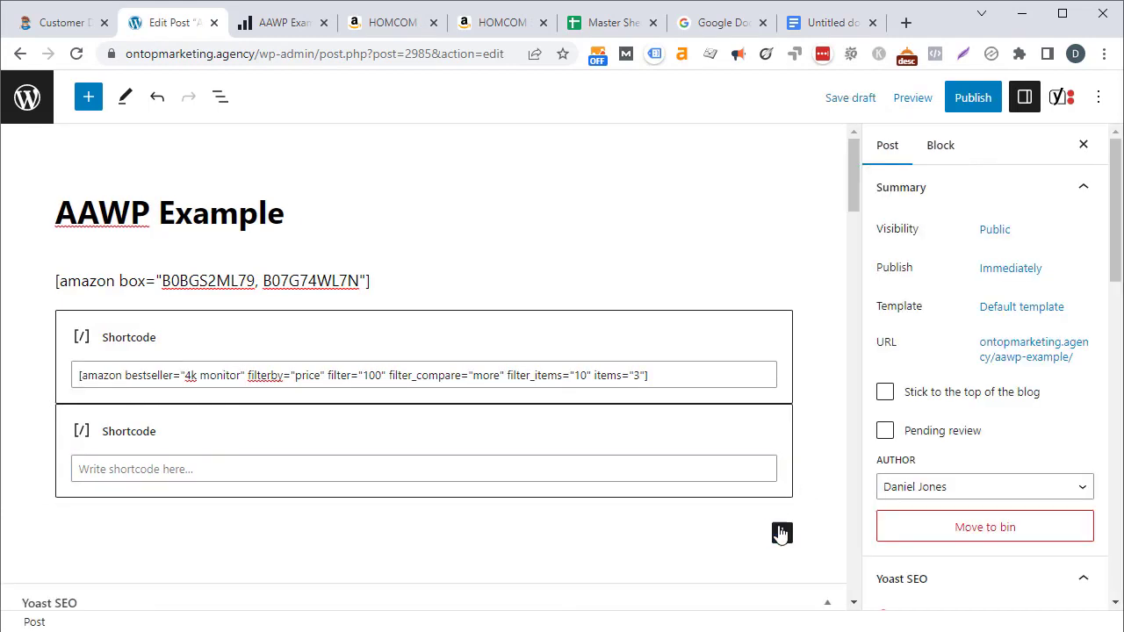
pyautogui.click(781, 532)
pyautogui.write('short')
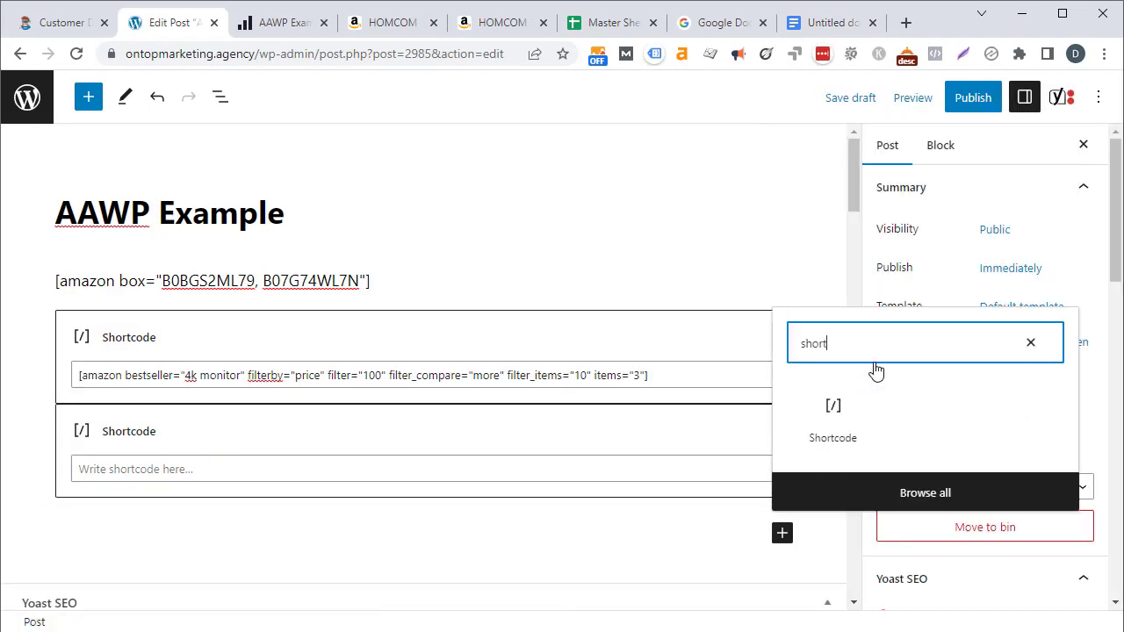
pyautogui.click(845, 393)
pyautogui.hotkey('ctrl', 'v')
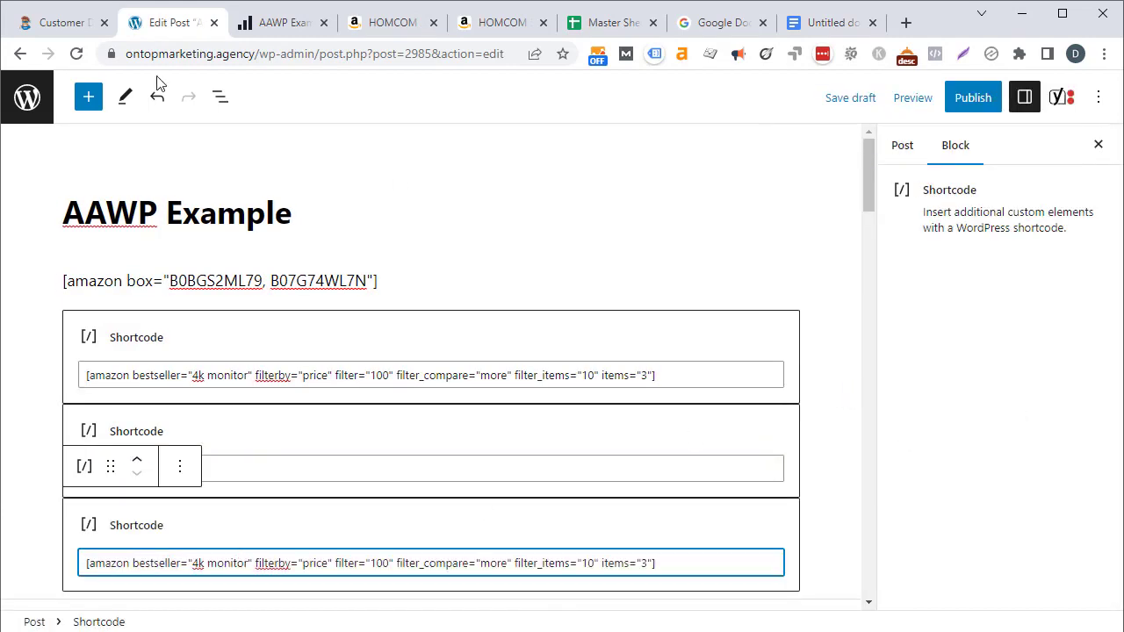